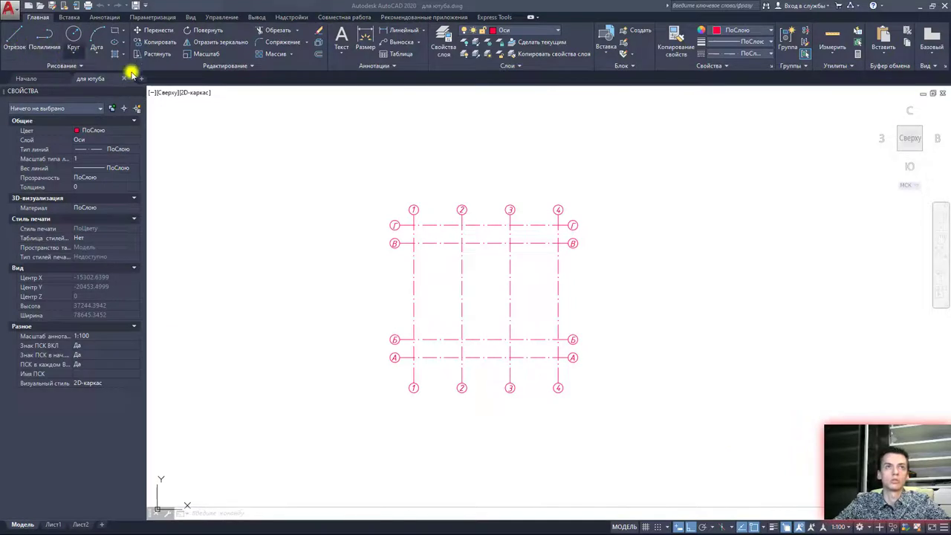
Measure the spacing between the grid axes, then cancel the measurement
left_click(447, 340)
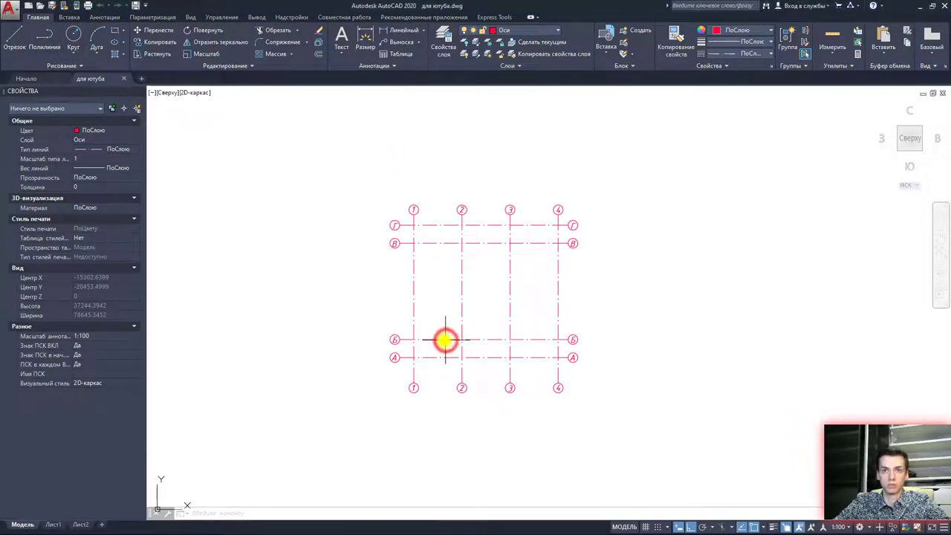
left_click(318, 54)
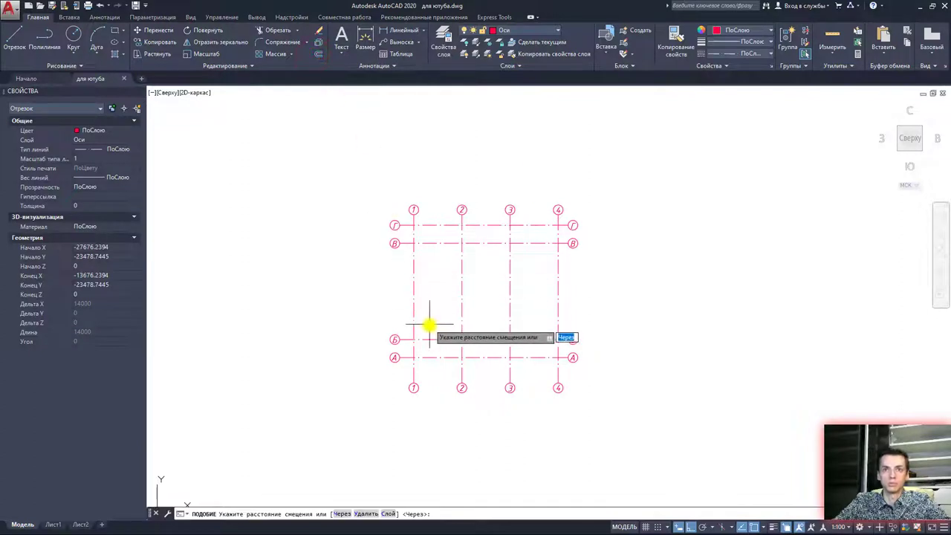
left_click(830, 44)
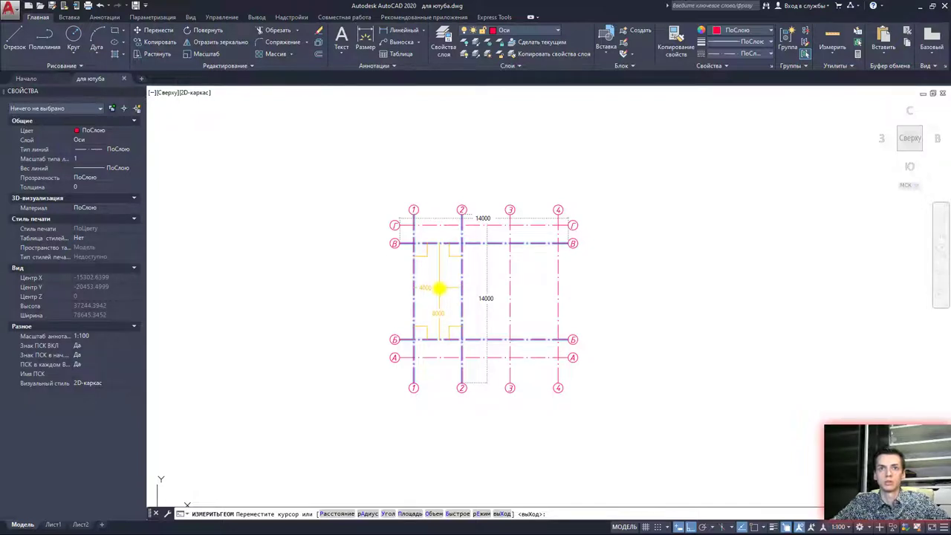
key("Escape")
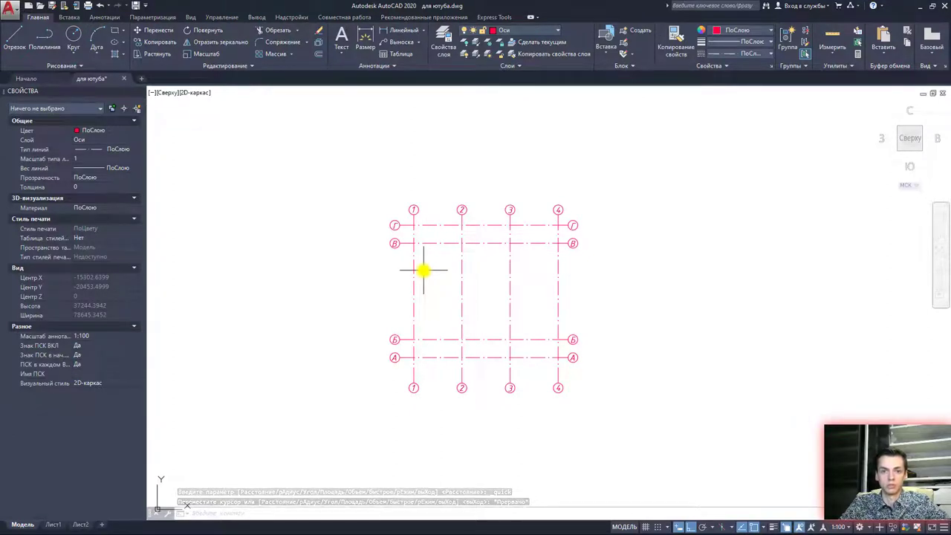
Offset axis Б by 4000 to create a new axis line above it
left_click(434, 342)
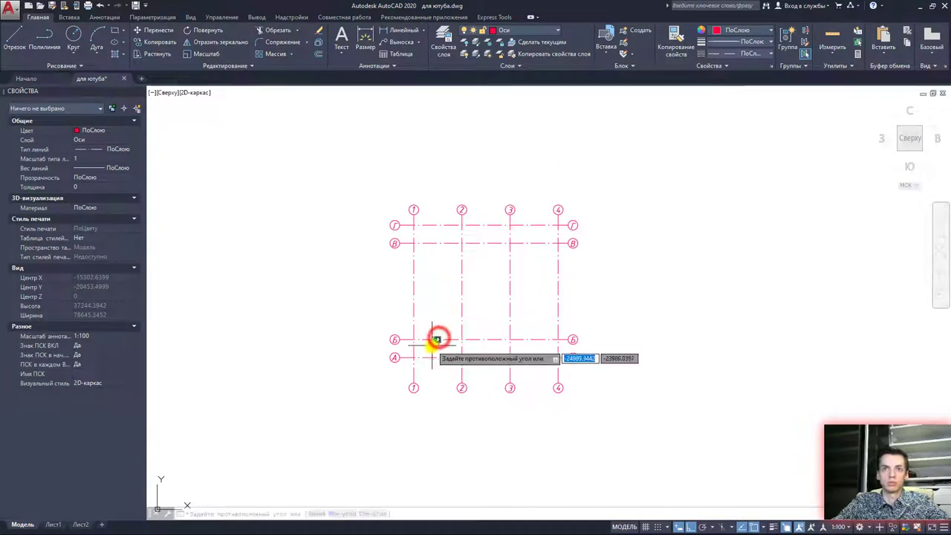
left_click(432, 345)
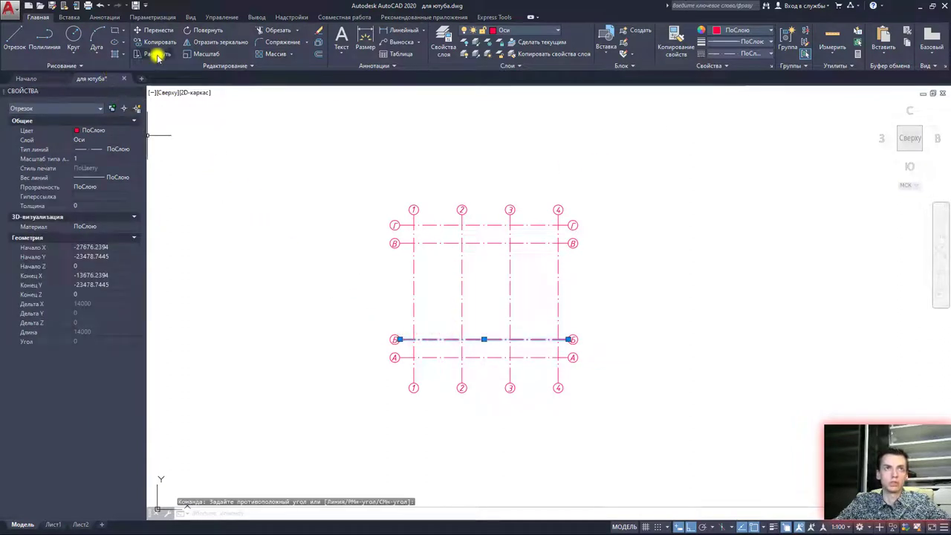
left_click(318, 53)
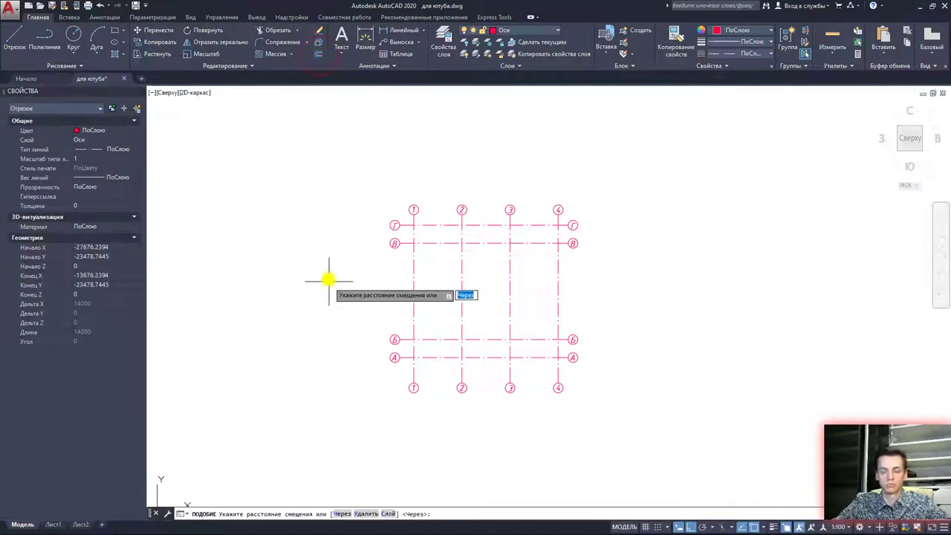
type("40")
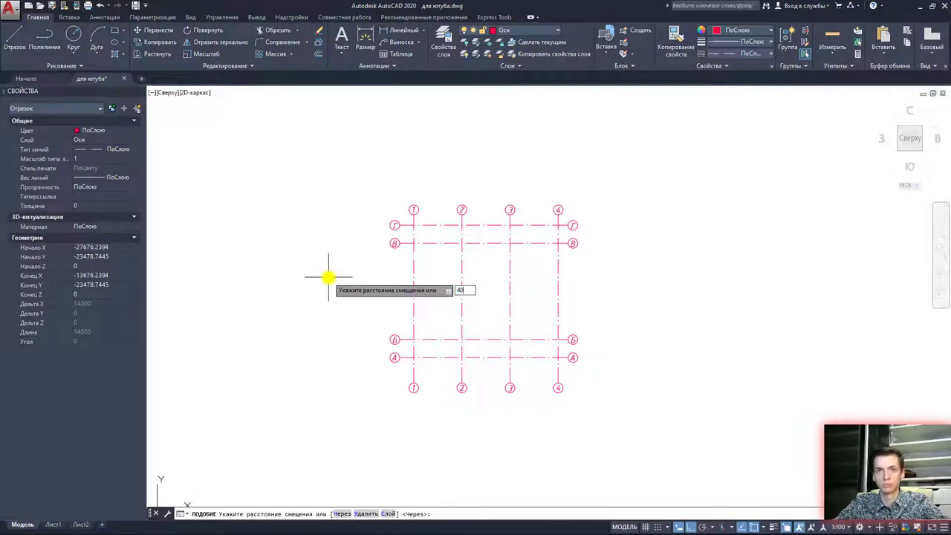
type("00")
key("Return")
left_click(444, 340)
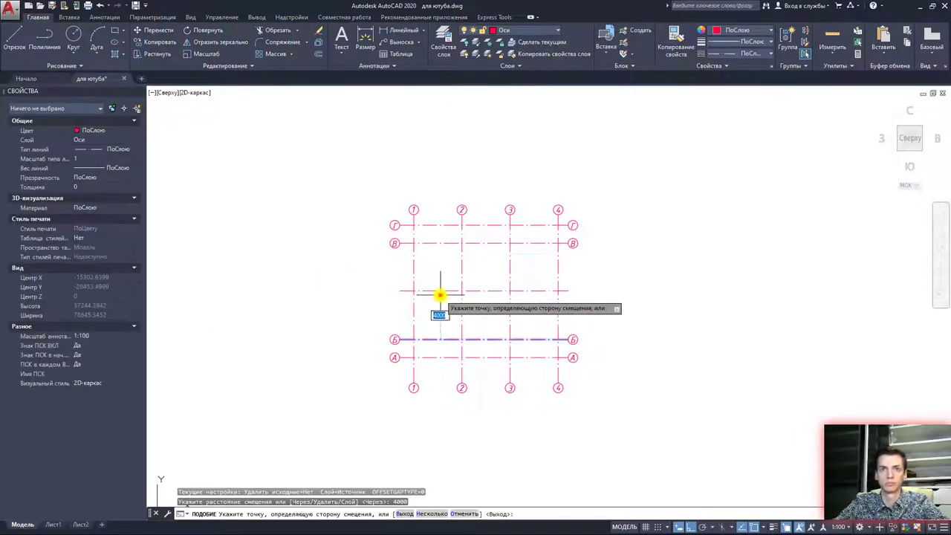
left_click(438, 298)
key("Escape")
Select the В axis bubbles at both the left and right ends of the grid
left_click(394, 246)
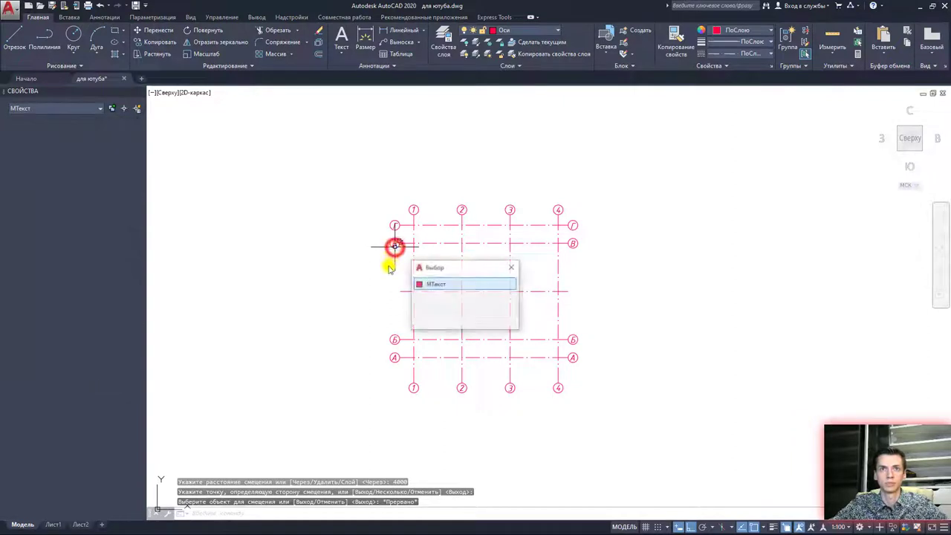
key("Escape")
scroll(397, 248, "up", 6)
middle_click_drag(397, 251, 394, 283)
left_click(393, 270)
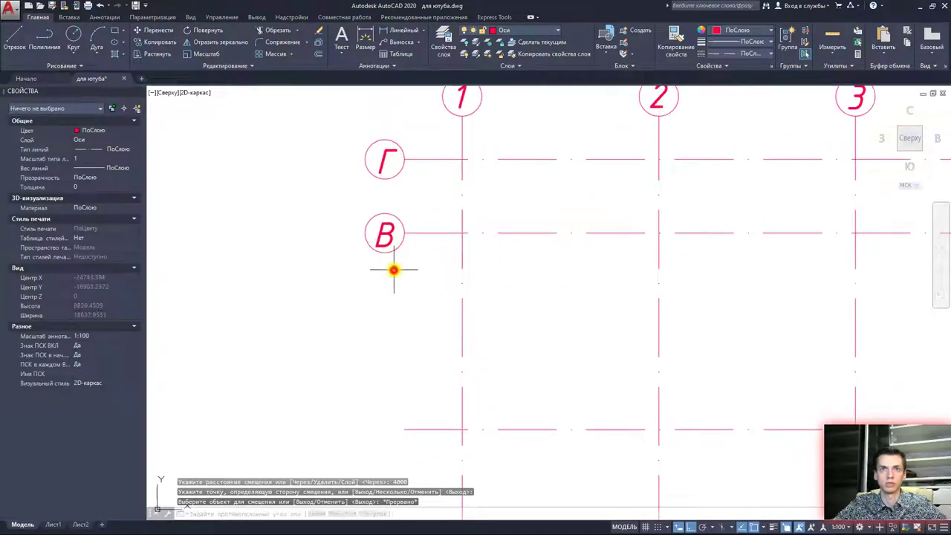
left_click(361, 200)
scroll(386, 197, "down", 6)
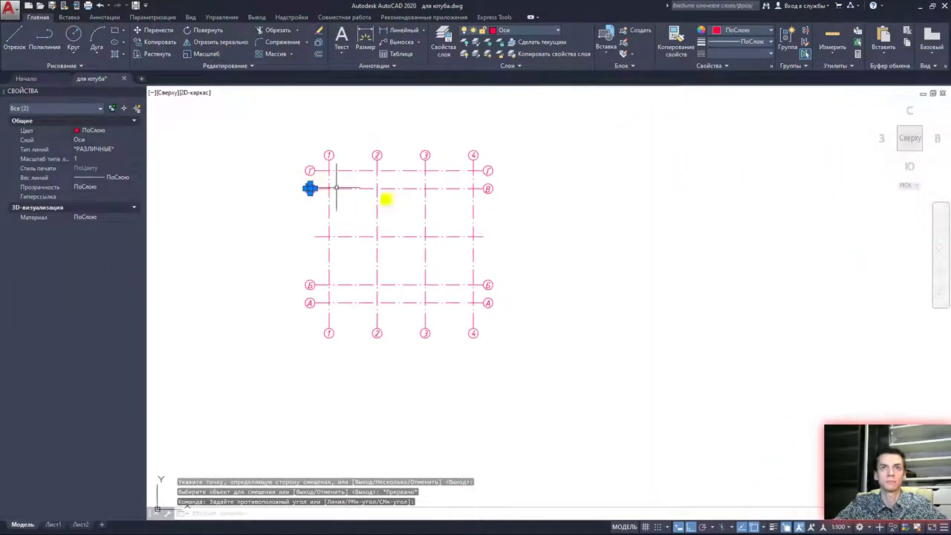
scroll(498, 197, "up", 4)
left_click(497, 194)
left_click(470, 158)
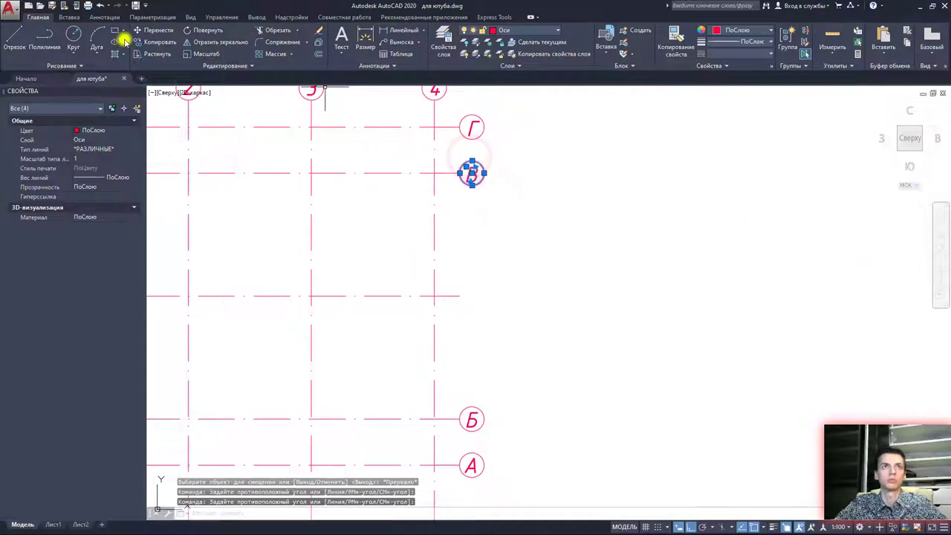
Copy both В bubbles from axis В onto the ends of the new axis line
left_click(146, 42)
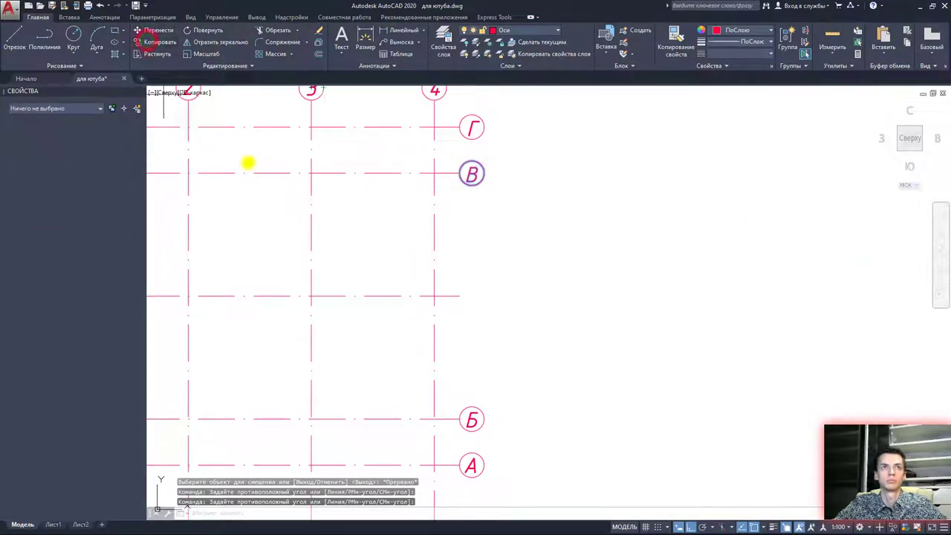
middle_click_drag(249, 161, 588, 203)
left_click(370, 214)
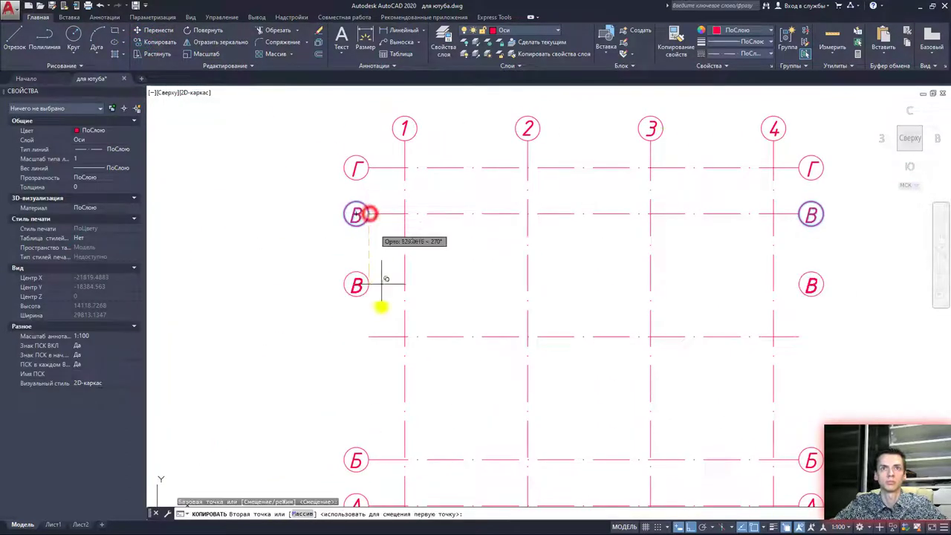
left_click(369, 336)
key("Escape")
Select the upper-left В letter for editing
left_click(357, 214)
key("Escape")
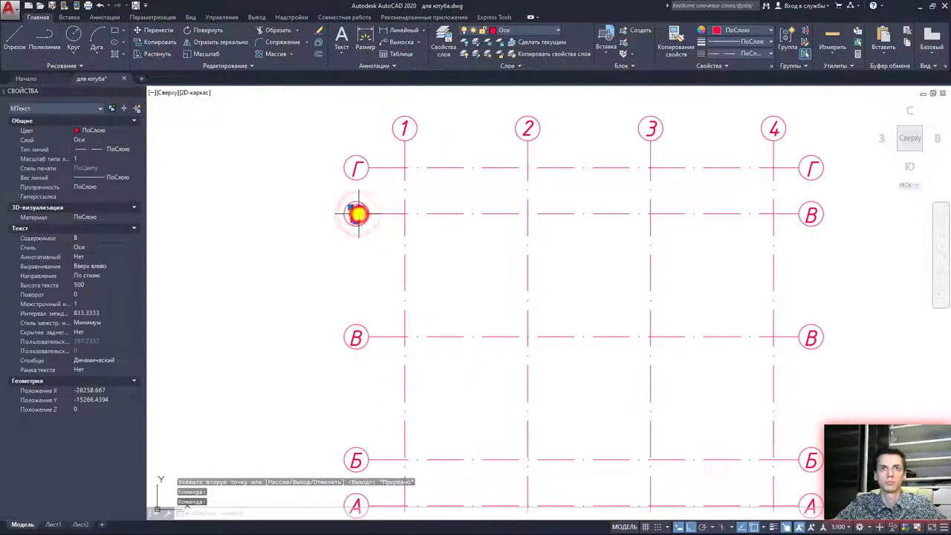
left_click(357, 214)
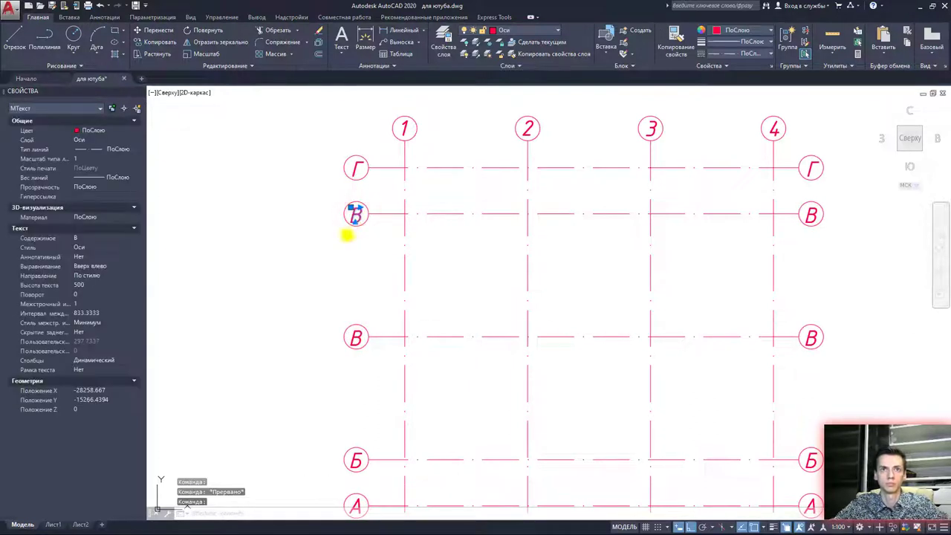
Reletter the left bubbles: change the upper В to Г and the top Г to Д
double_click(355, 214)
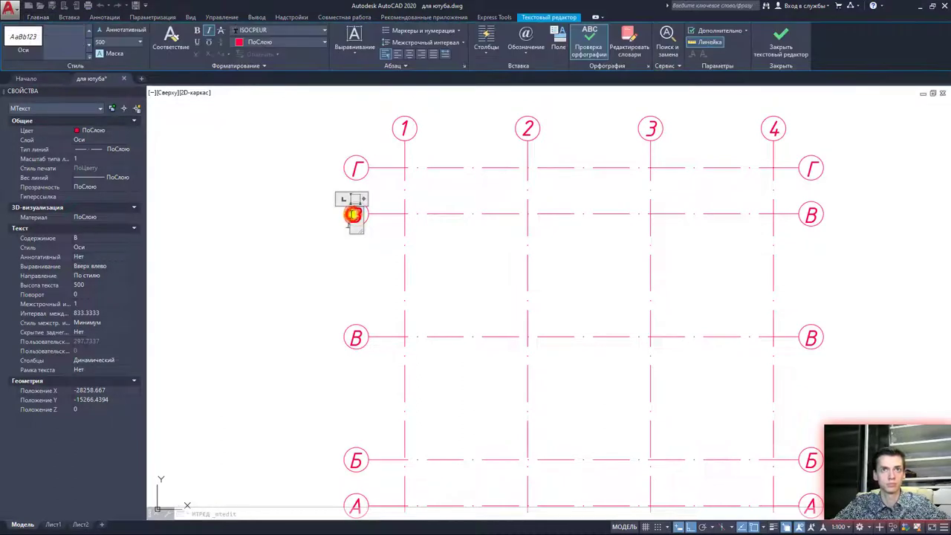
double_click(353, 215)
type("Г")
left_click(357, 165)
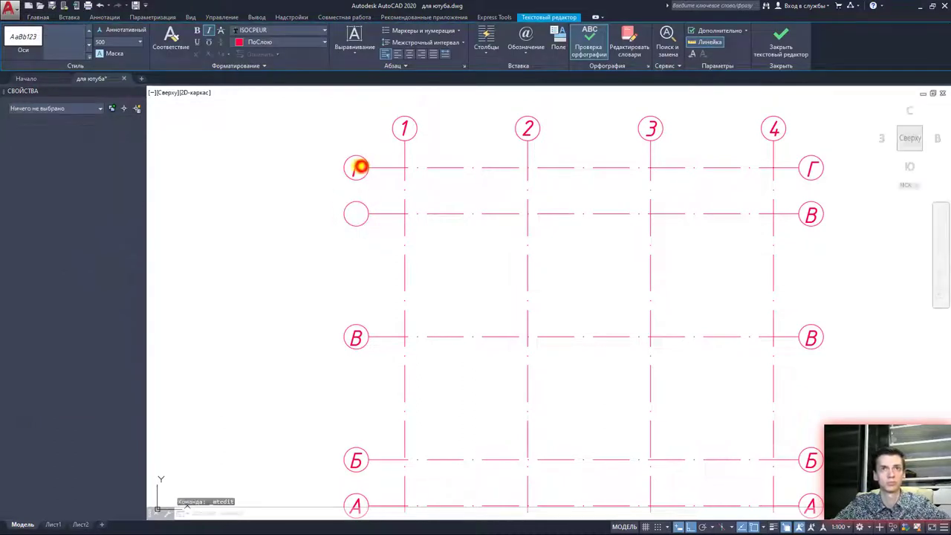
left_click(354, 169)
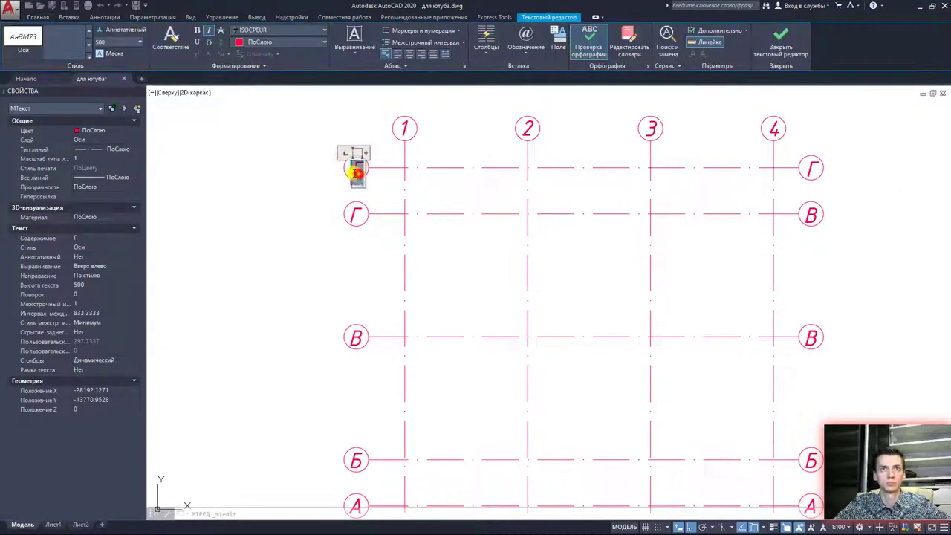
double_click(351, 178)
type("Д")
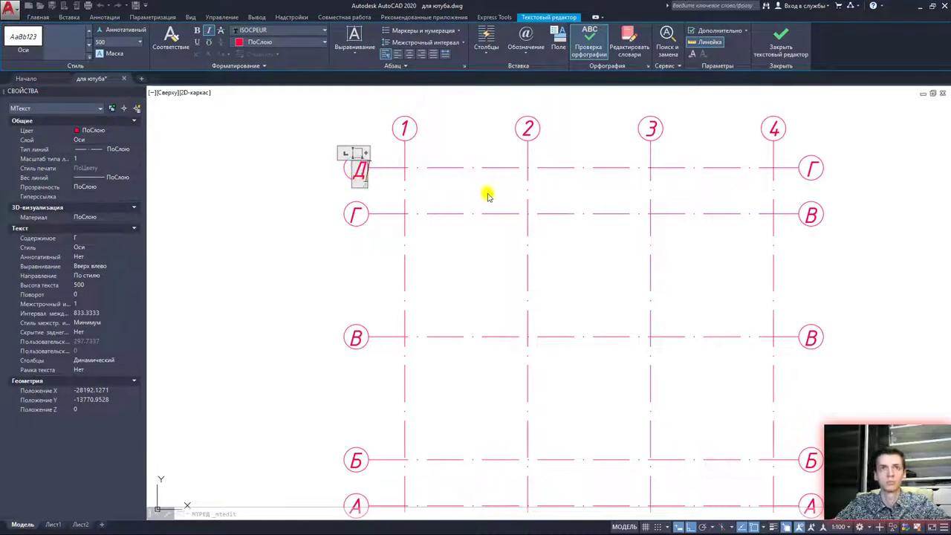
left_click(492, 195)
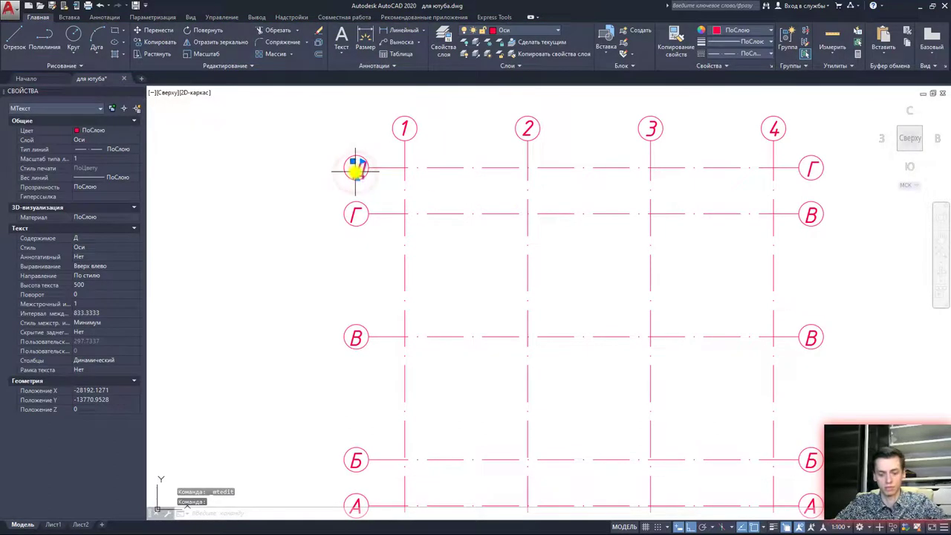
left_click(355, 170)
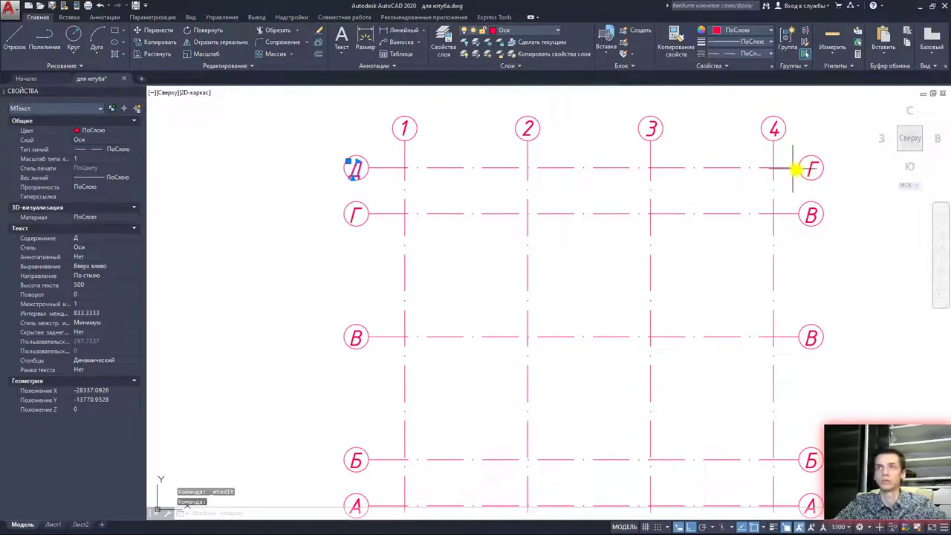
key("Escape")
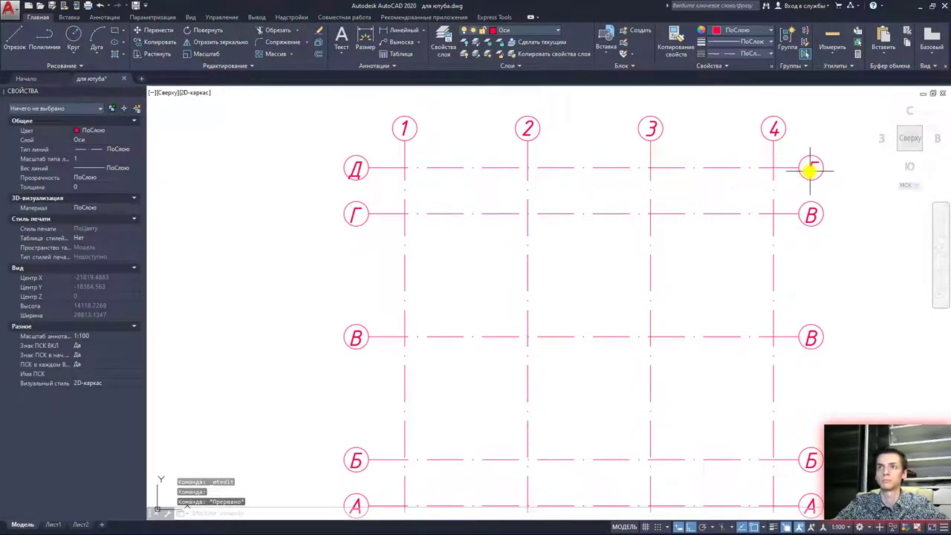
Reletter the right bubbles: change the top Г to Д and the next label to В
double_click(810, 171)
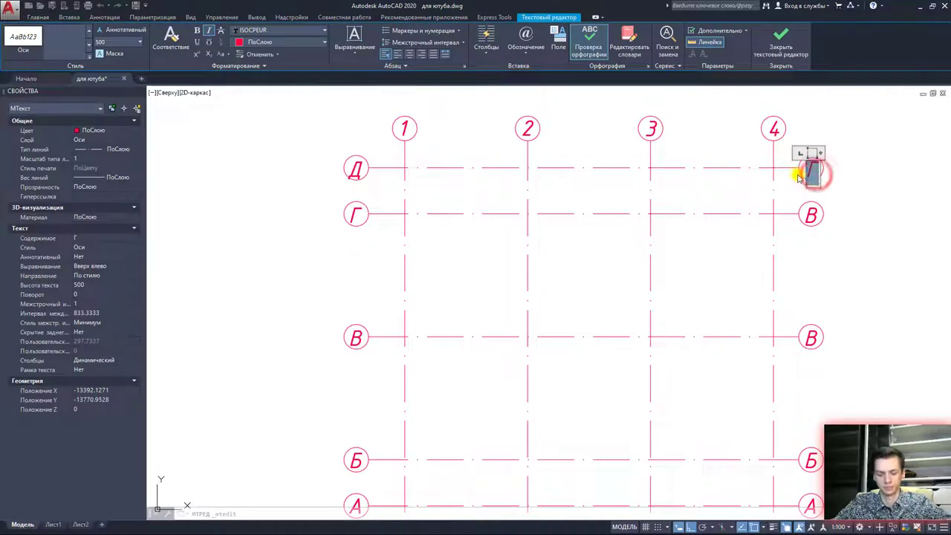
type("Д")
left_click(871, 217)
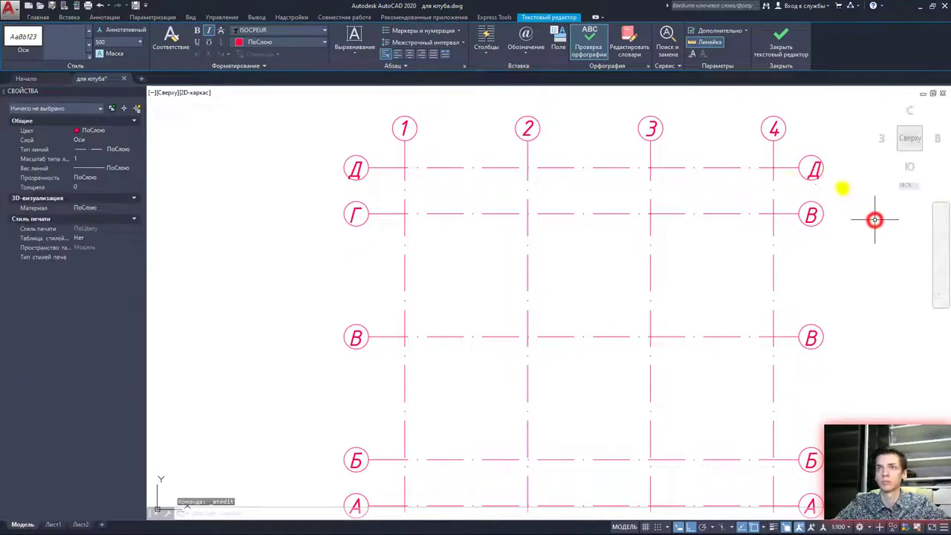
left_click(815, 167)
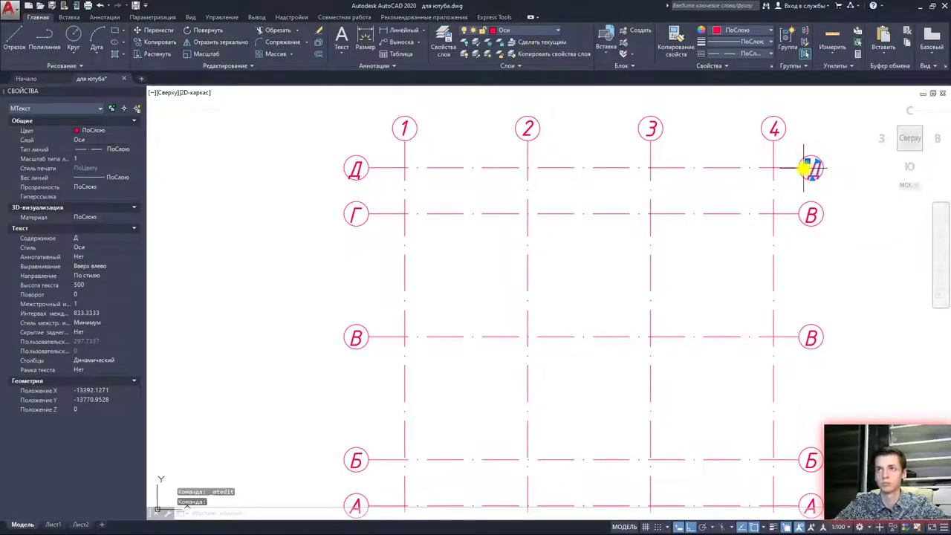
left_click(807, 167)
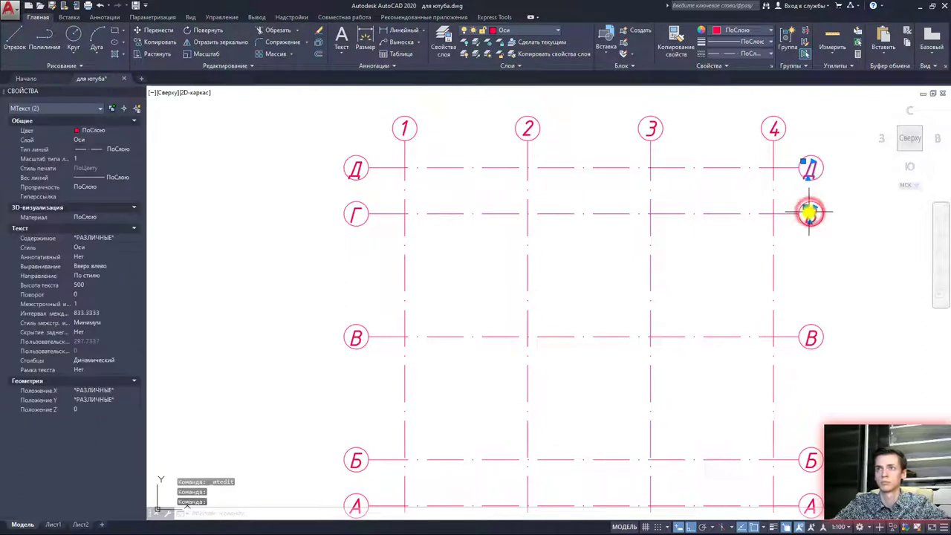
double_click(810, 214)
type("В")
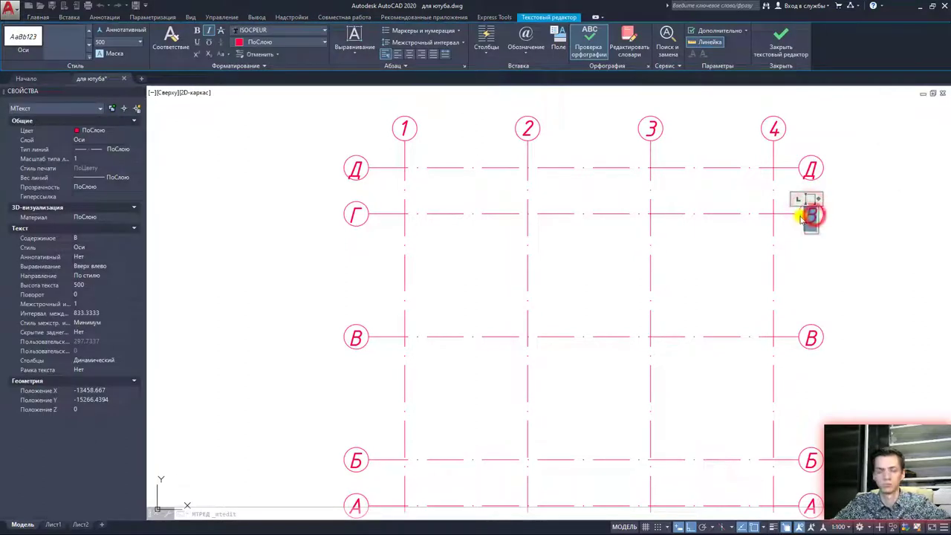
left_click(801, 260)
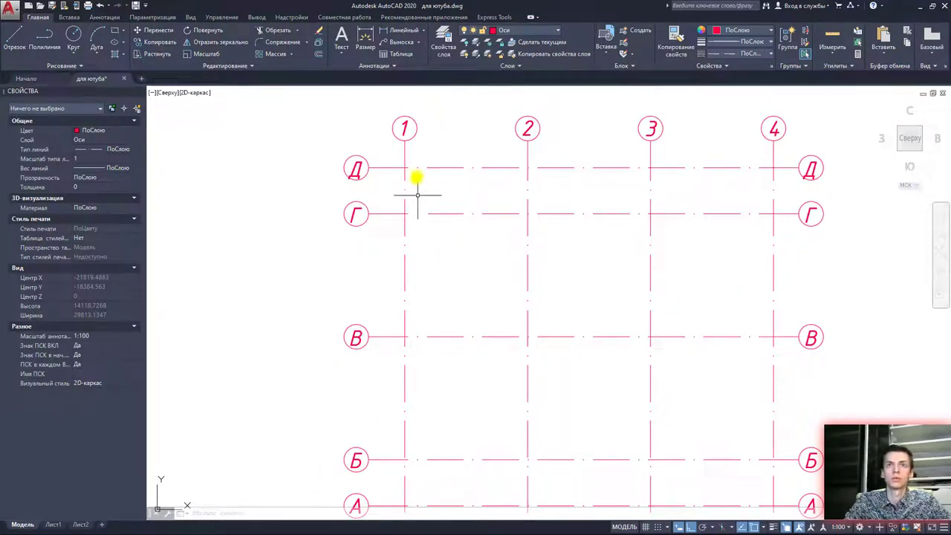
middle_click_drag(420, 180, 424, 139)
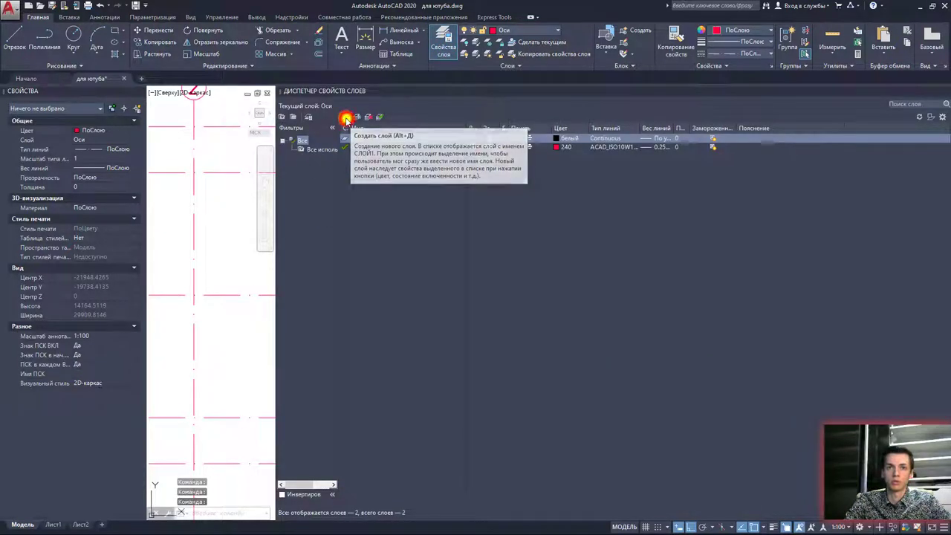
Add layer 'нес' with colour 162 and 0.50 mm lineweight, and set it current
left_click(346, 119)
type("нес")
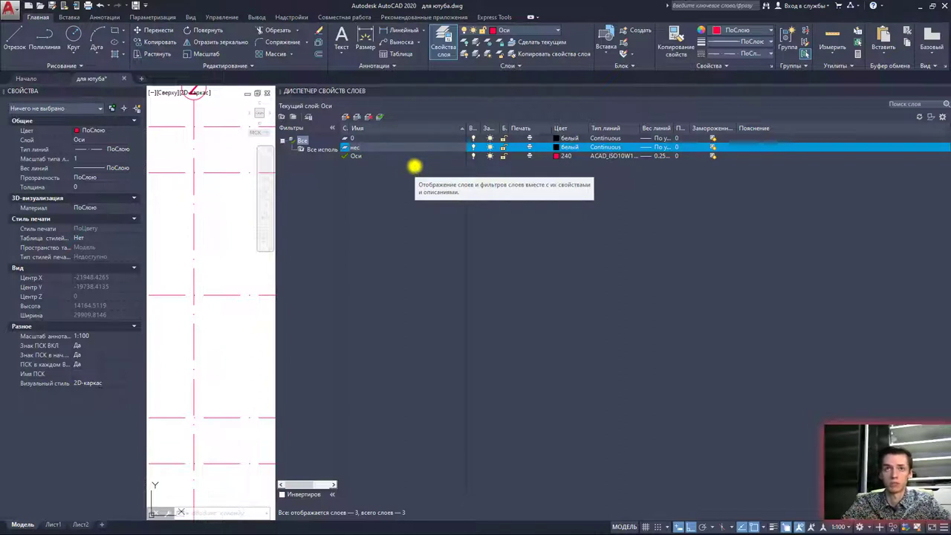
left_click(558, 148)
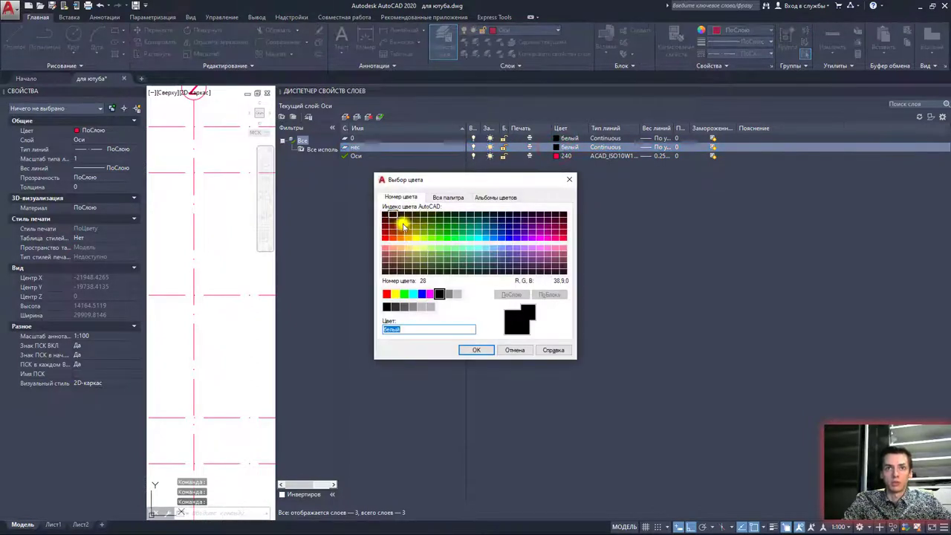
left_click(502, 235)
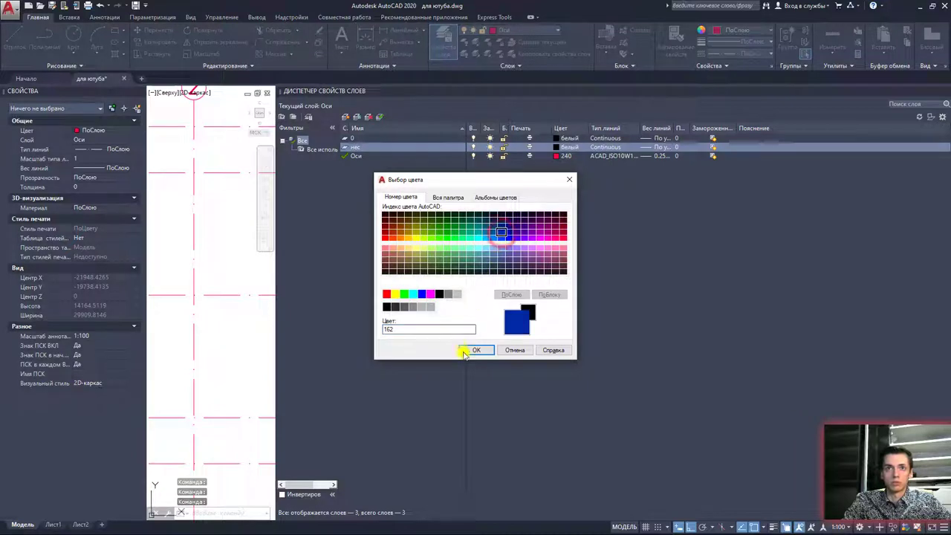
left_click(474, 350)
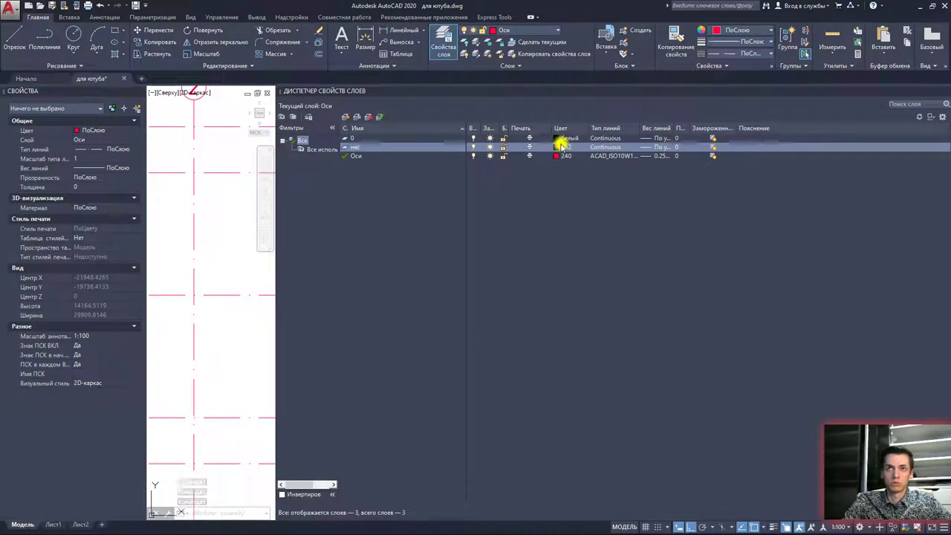
left_click(556, 148)
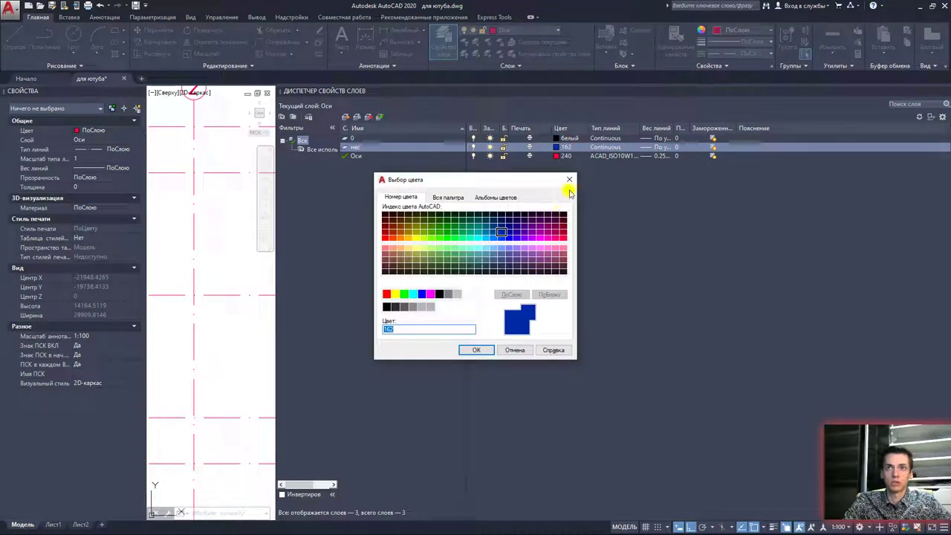
left_click(570, 183)
left_click(648, 148)
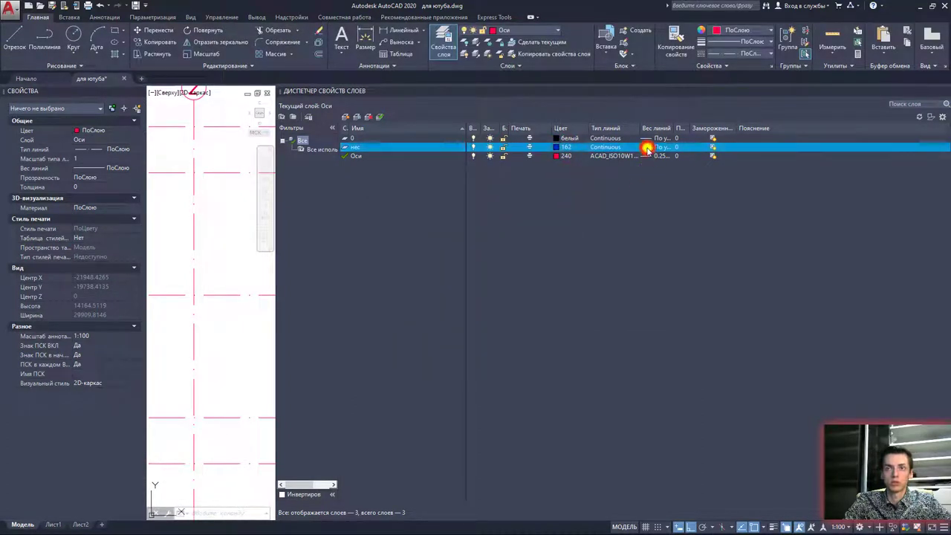
scroll(476, 256, "down", 1)
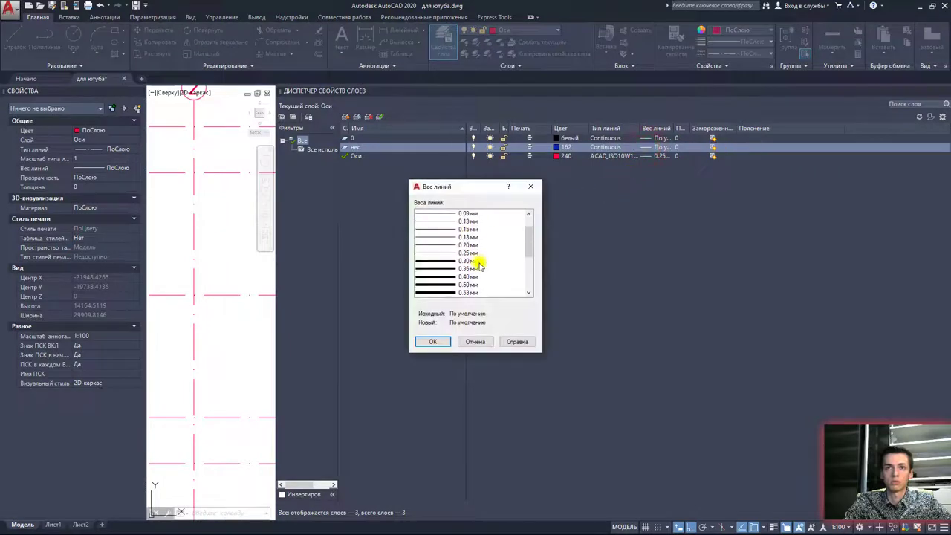
left_click(435, 285)
left_click(430, 343)
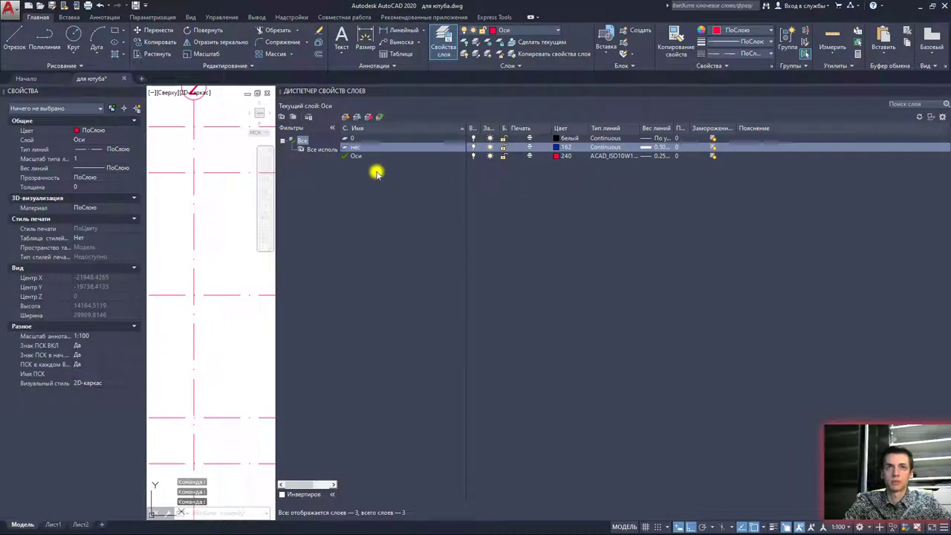
double_click(344, 147)
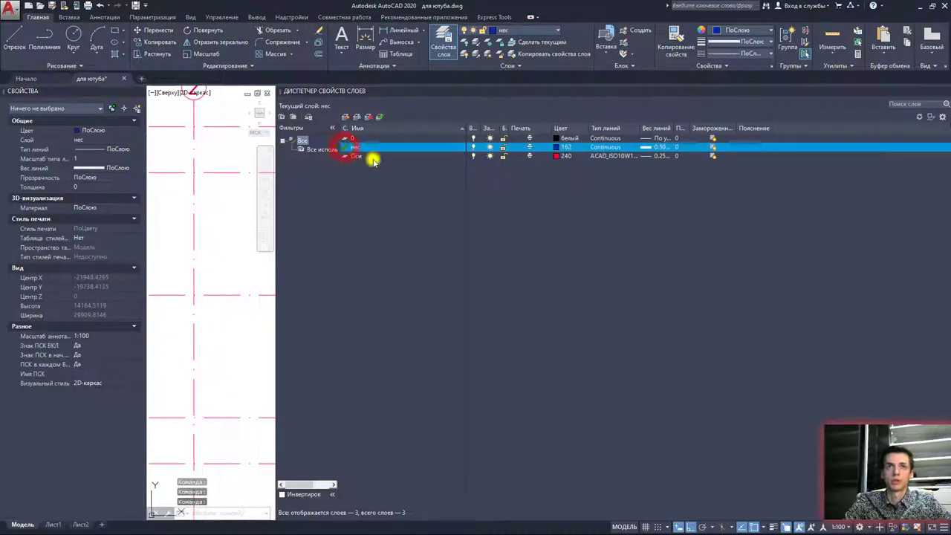
Close the layer manager, zoom out to the full grid, and confirm нес stays current
left_click(442, 54)
scroll(399, 328, "down", 2)
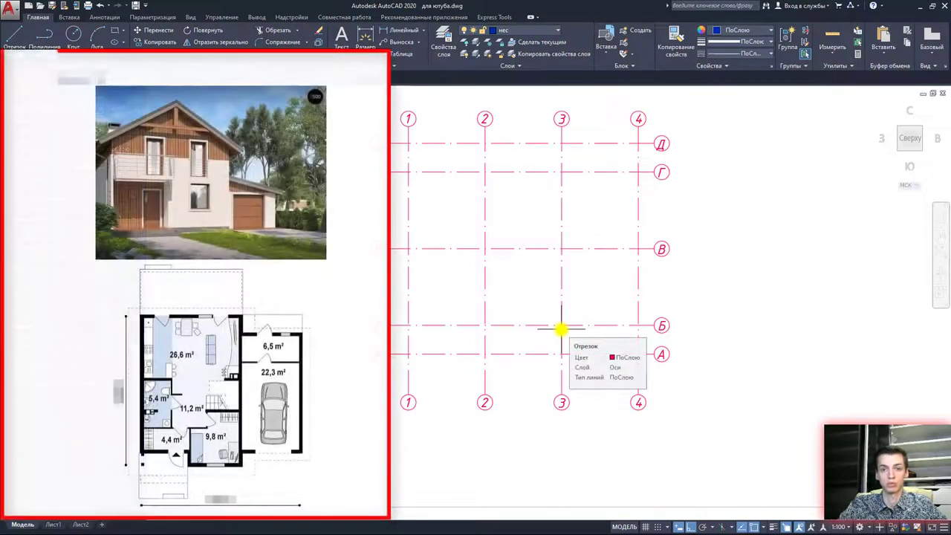
left_click(537, 29)
left_click(530, 27)
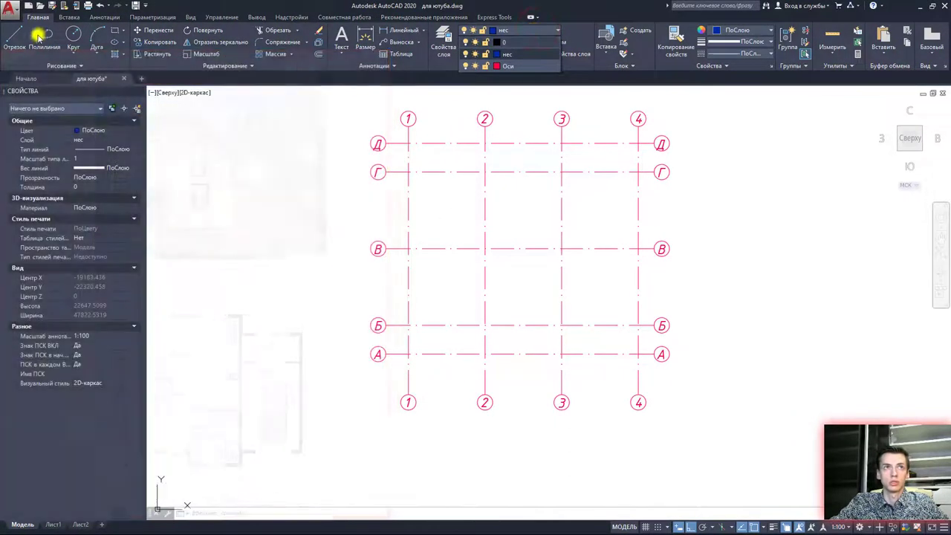
left_click(17, 37)
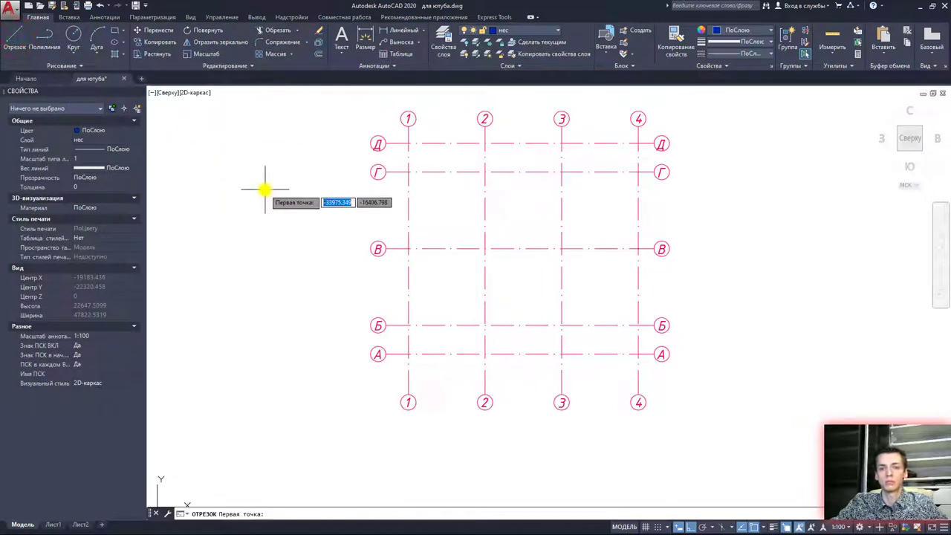
left_click(43, 45)
left_click(180, 258)
left_click(181, 175)
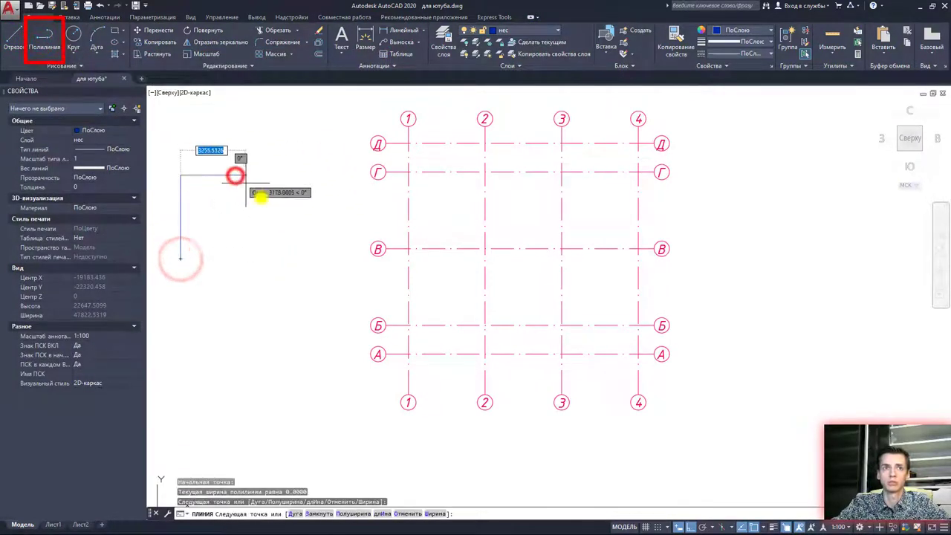
left_click(282, 175)
left_click(260, 317)
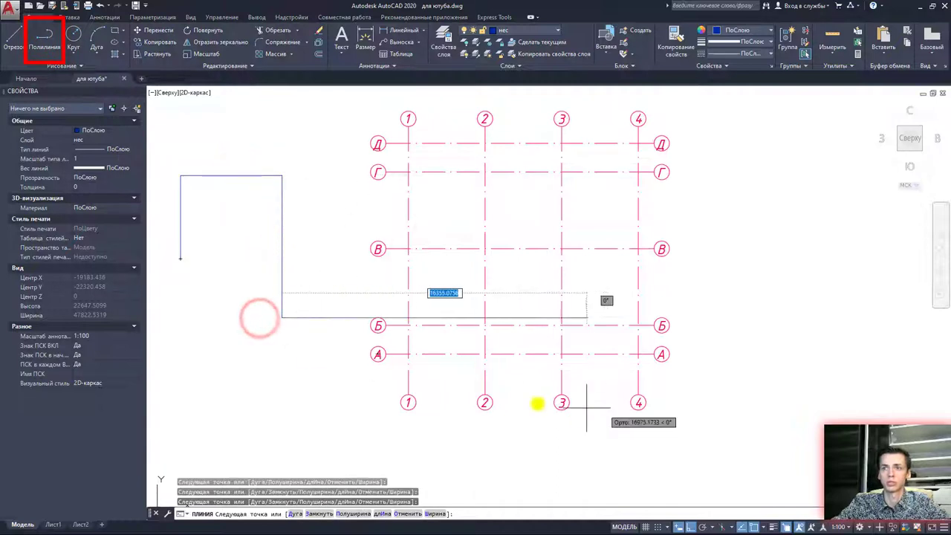
left_click(273, 395)
left_click(186, 316)
key("Escape")
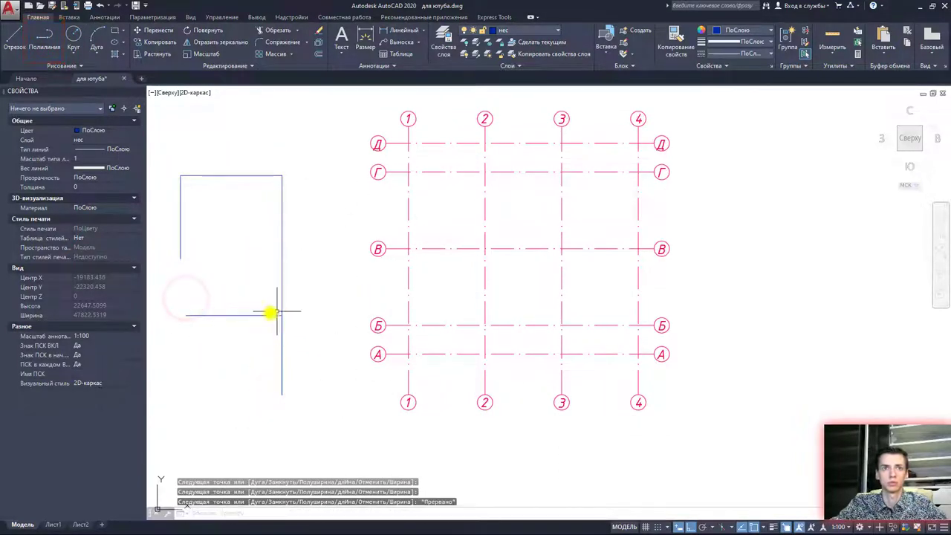
left_click(264, 315)
key("Delete")
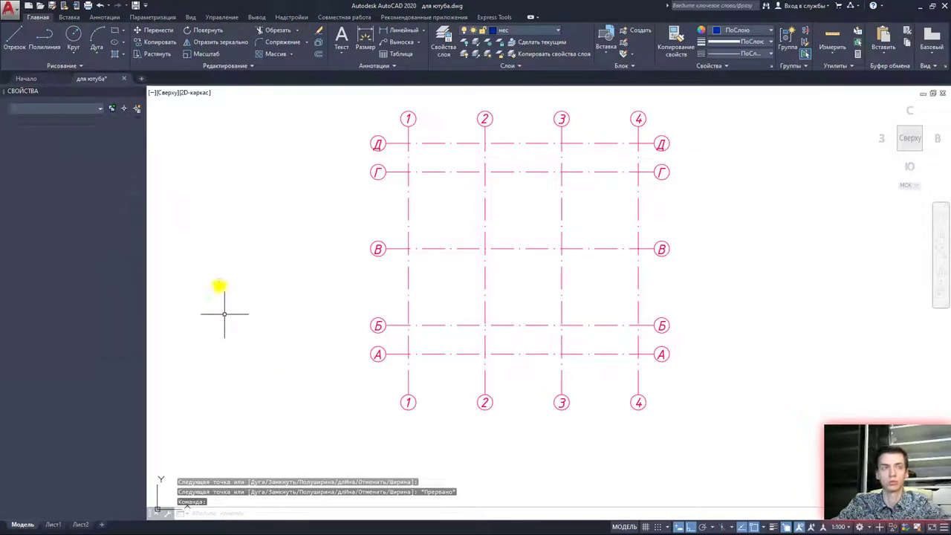
left_click(15, 37)
left_click(209, 200)
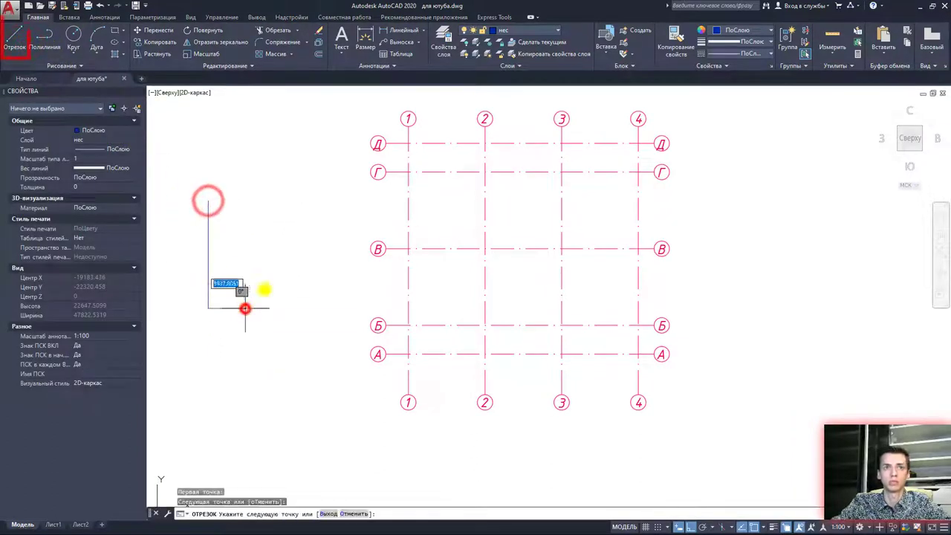
left_click(244, 310)
left_click(304, 200)
key("Escape")
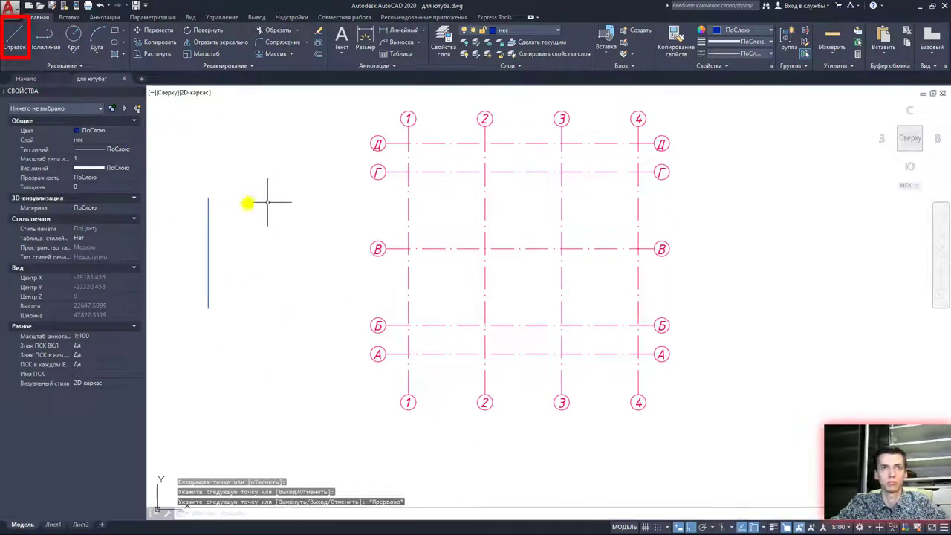
left_click(208, 216)
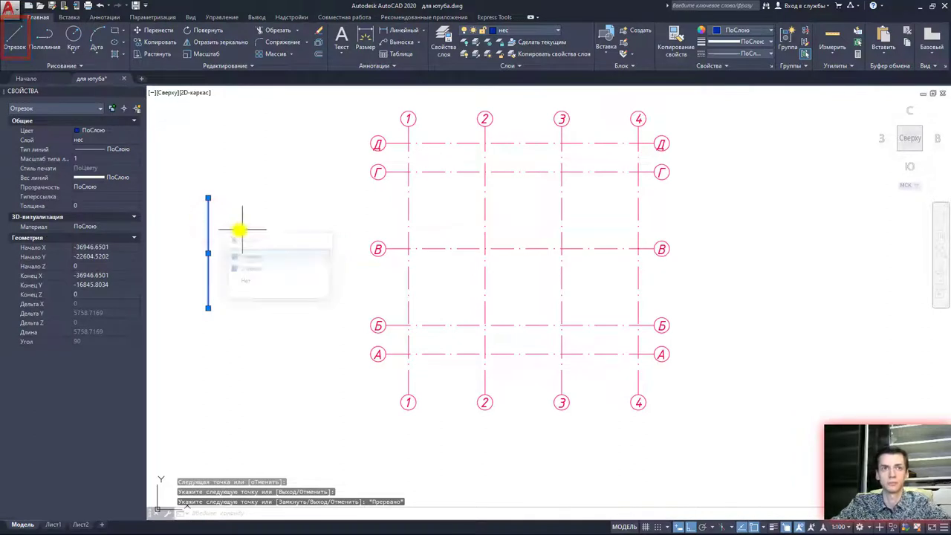
key("Delete")
left_click(208, 230)
key("Delete")
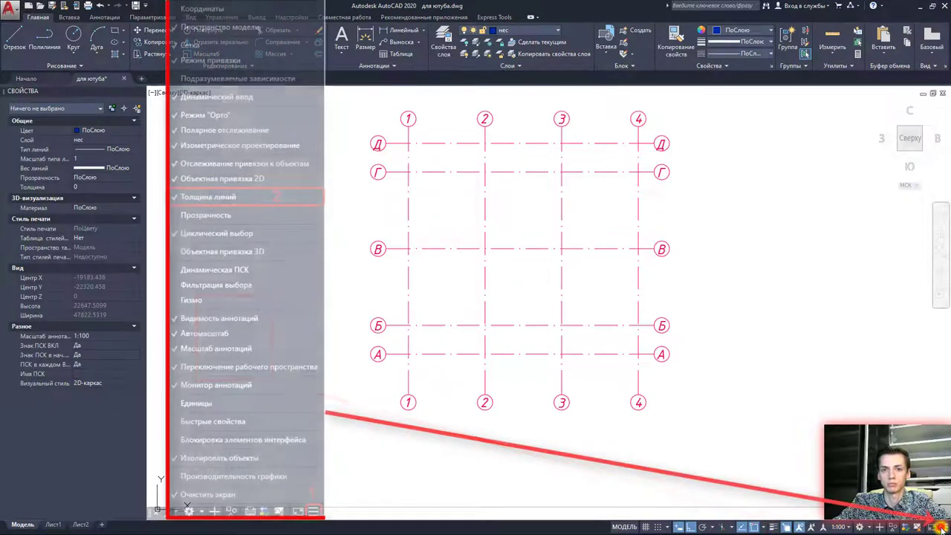
left_click(942, 526)
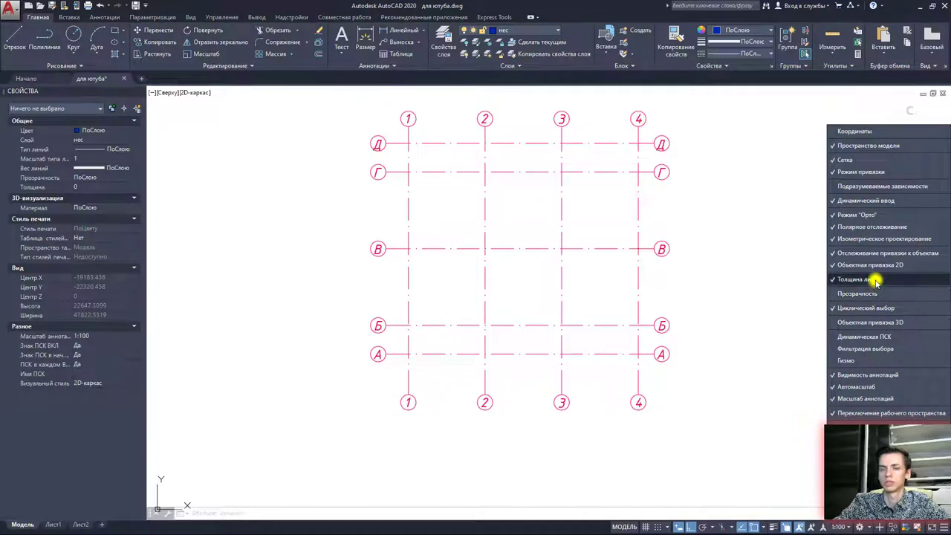
left_click(876, 281)
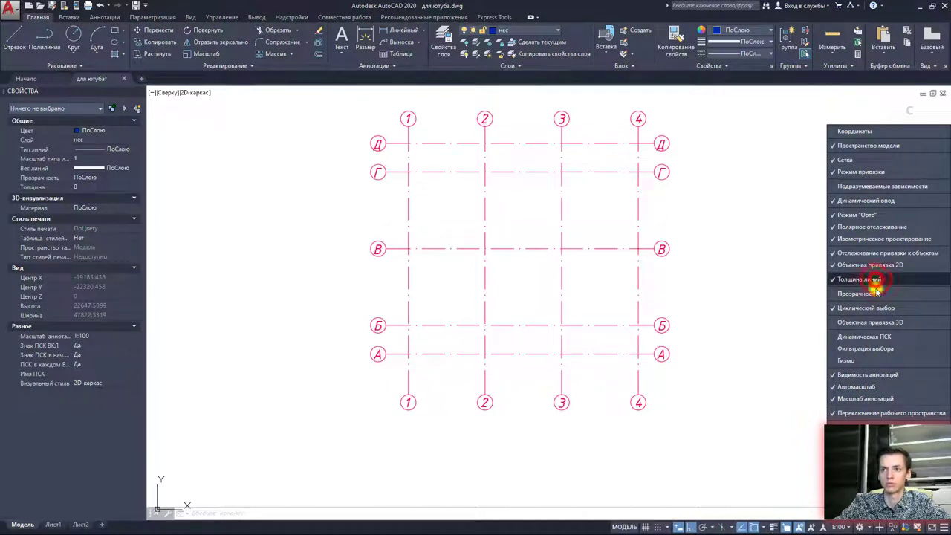
left_click(775, 527)
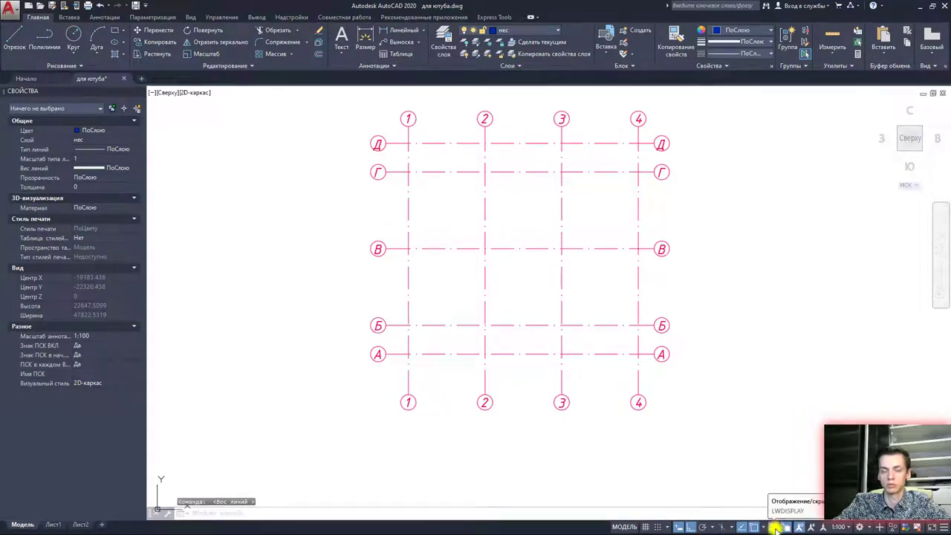
left_click(775, 527)
left_click(773, 527)
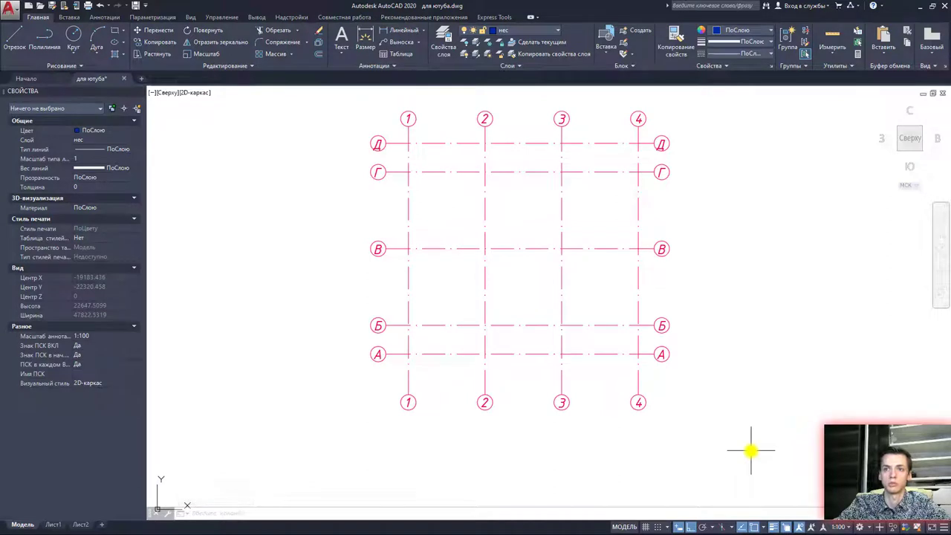
Start a wall line on axis 1, cancel it, and pan back to the whole grid
middle_click_drag(707, 416, 730, 432)
middle_click_drag(683, 353, 696, 370)
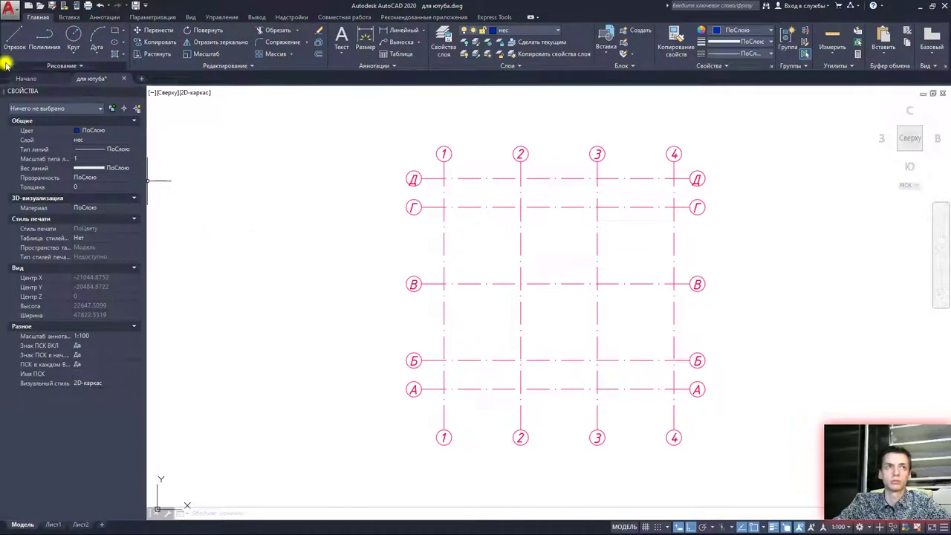
left_click(13, 37)
scroll(422, 288, "up", 4)
left_click(476, 357)
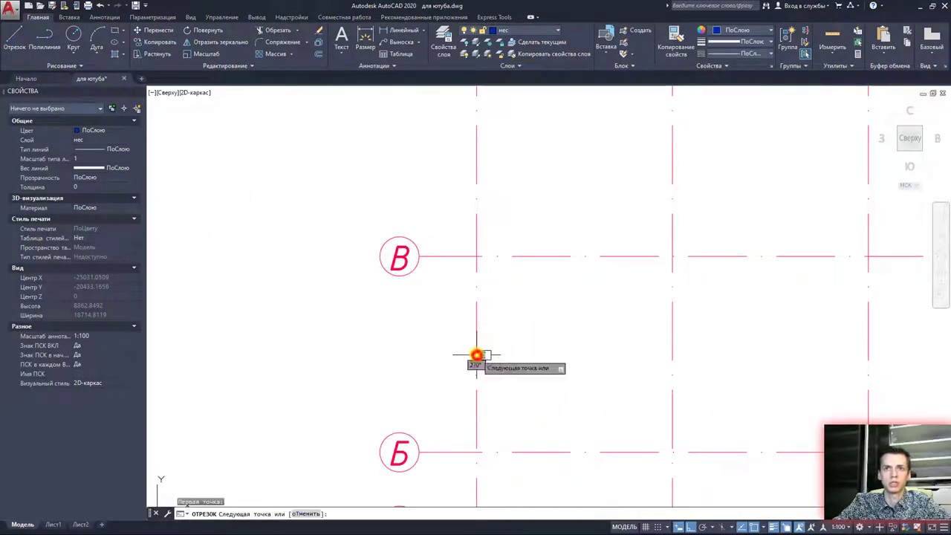
middle_click_drag(485, 216, 479, 318)
scroll(478, 318, "down", 2)
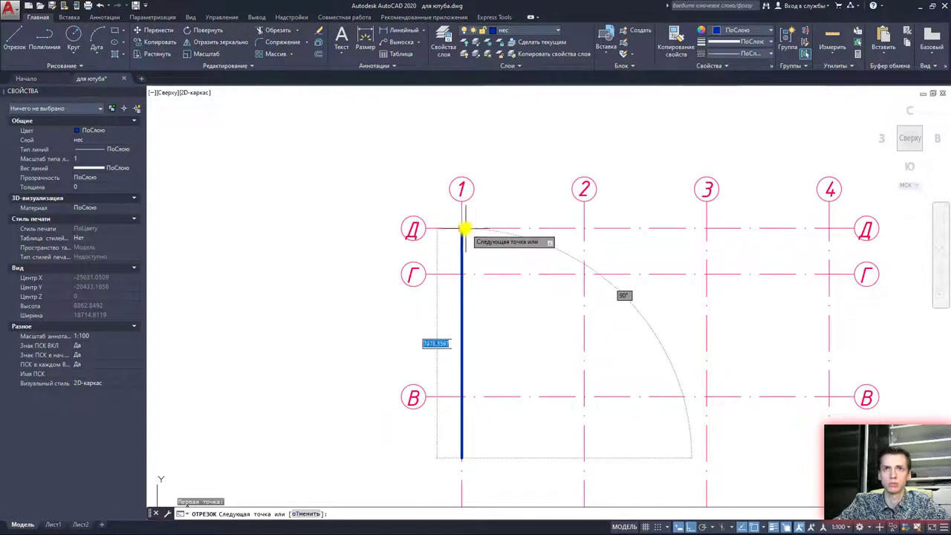
scroll(446, 333, "down", 2)
scroll(454, 319, "down", 2)
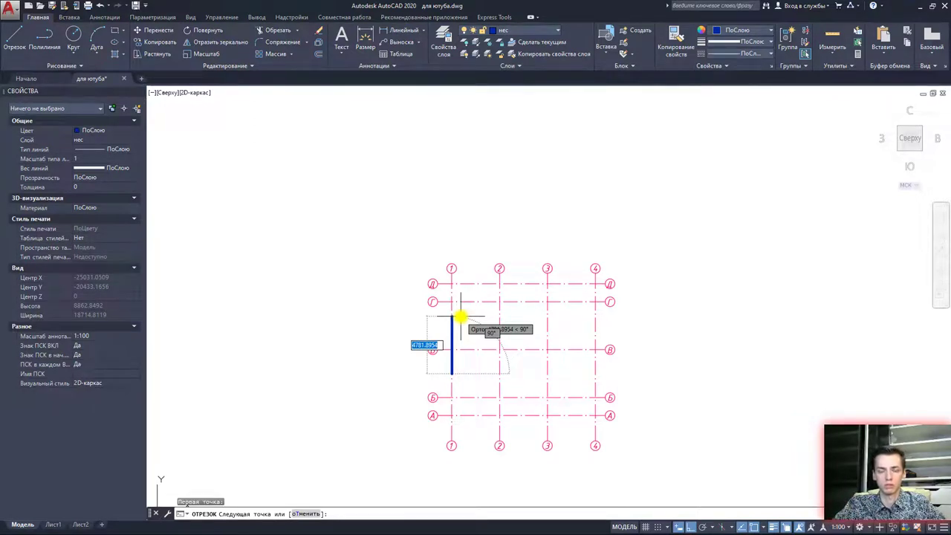
key("Escape")
scroll(499, 336, "up", 2)
middle_click_drag(467, 371, 461, 299)
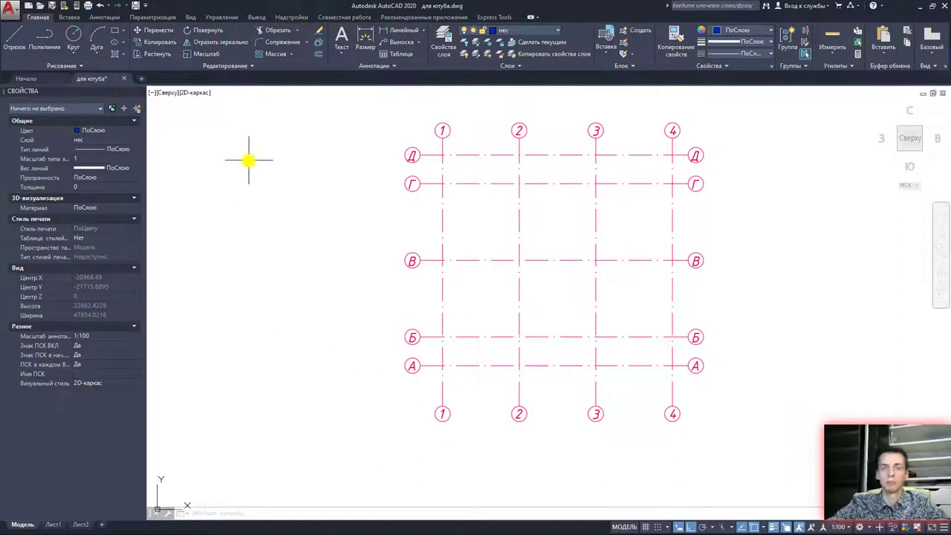
Draw a vertical line on axis 1 just below axis В
left_click(14, 35)
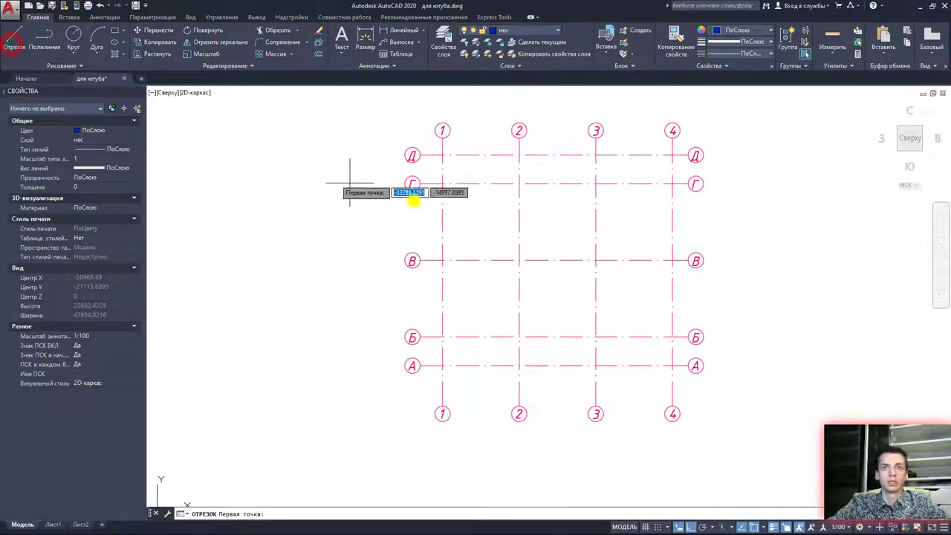
scroll(446, 276, "up", 4)
scroll(424, 308, "down", 2)
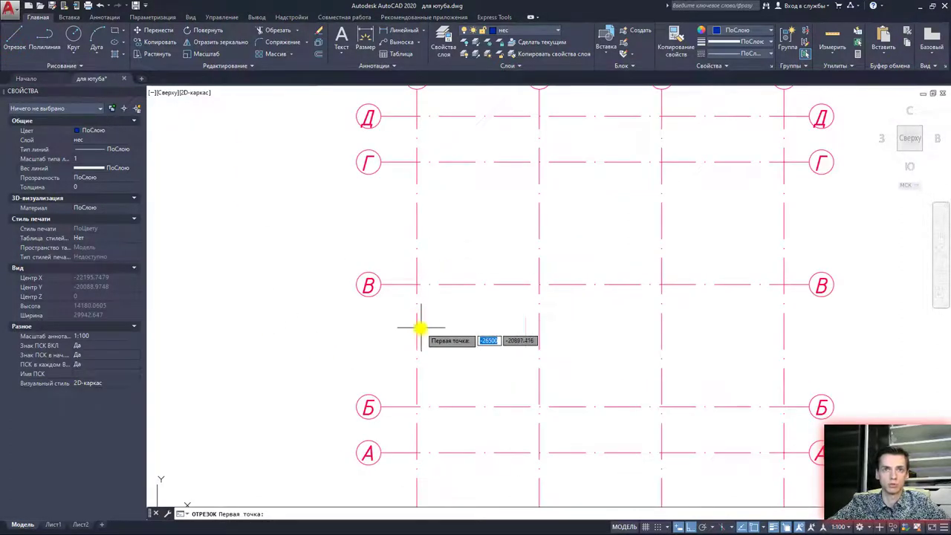
scroll(419, 329, "down", 2)
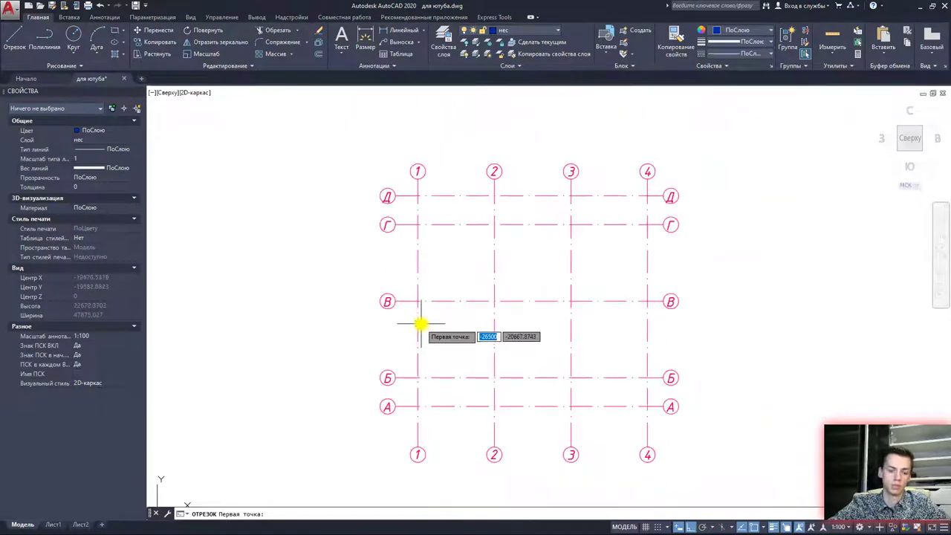
left_click(417, 333)
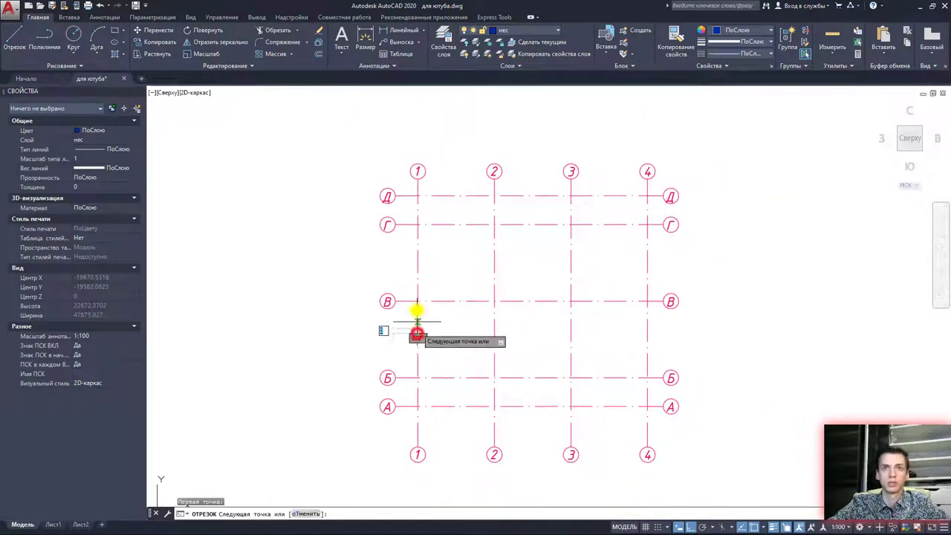
left_click(417, 288)
scroll(415, 298, "up", 2)
key("Escape")
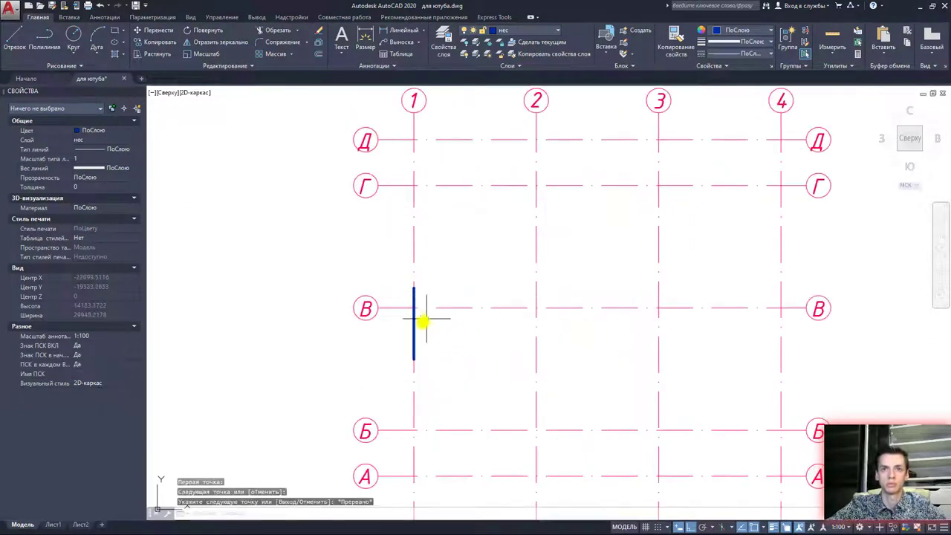
scroll(414, 323, "up", 2)
Shorten the axis-1 line with its top grip, then reselect it
left_click(411, 324)
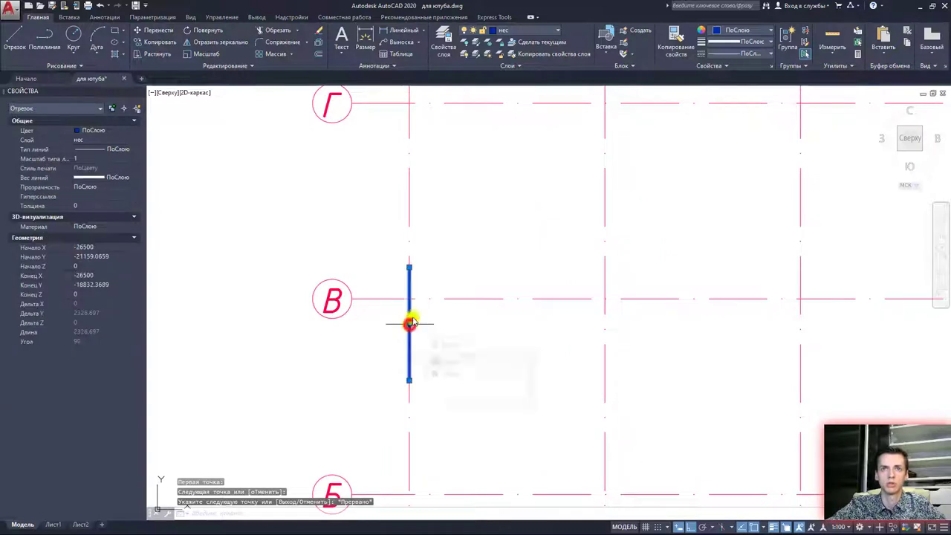
left_click(409, 266)
key("Escape")
scroll(417, 359, "up", 2)
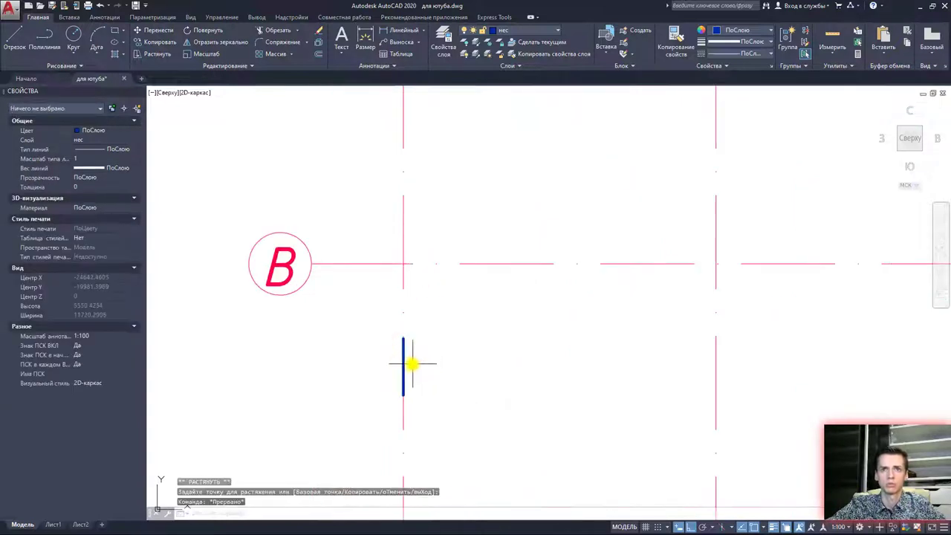
left_click(413, 367)
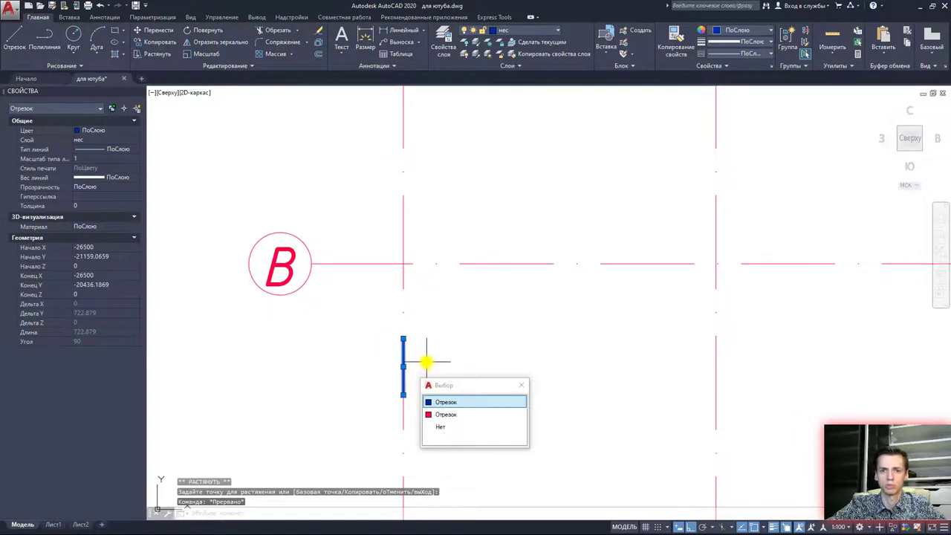
key("Escape")
scroll(411, 344, "down", 2)
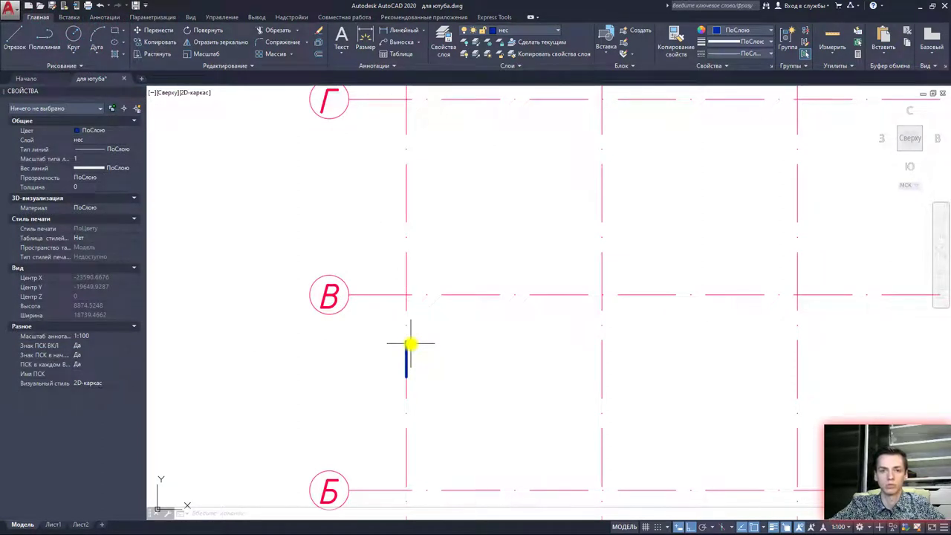
key("Escape")
key("Escape")
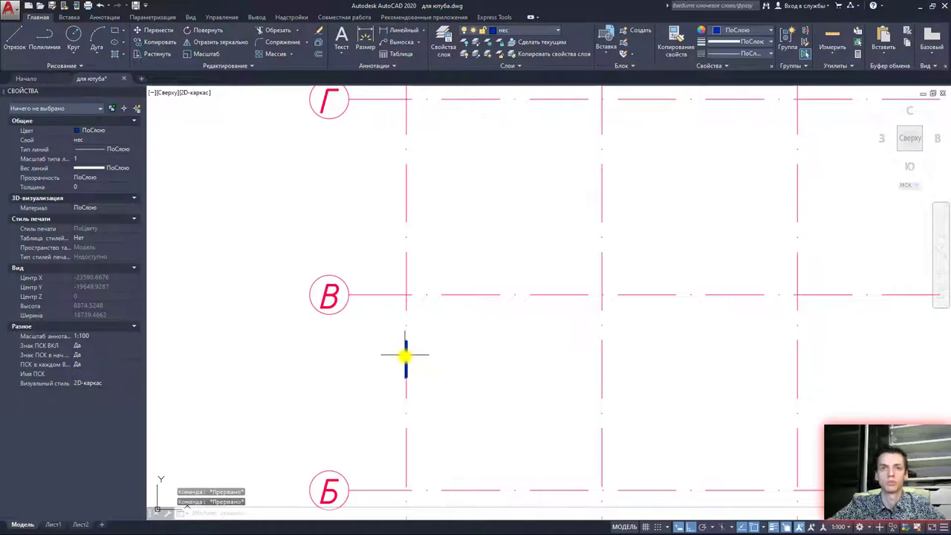
left_click(405, 355)
Offset the axis-1 line 190 to the left and right, then delete the original
key("Escape")
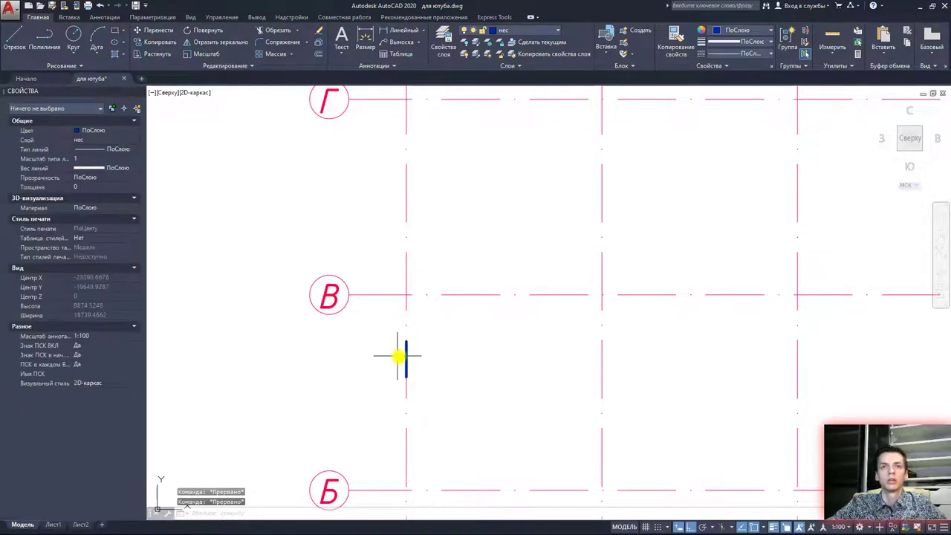
left_click(317, 53)
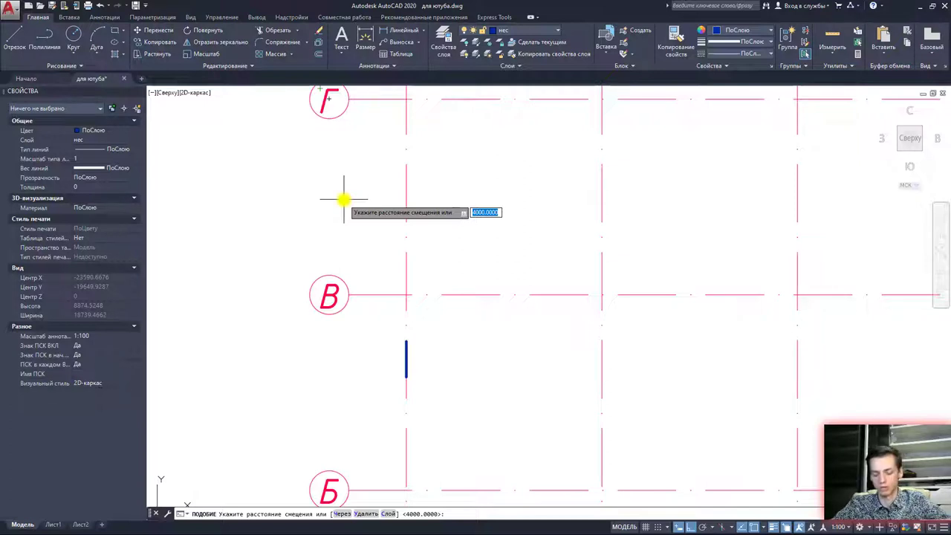
key("Return")
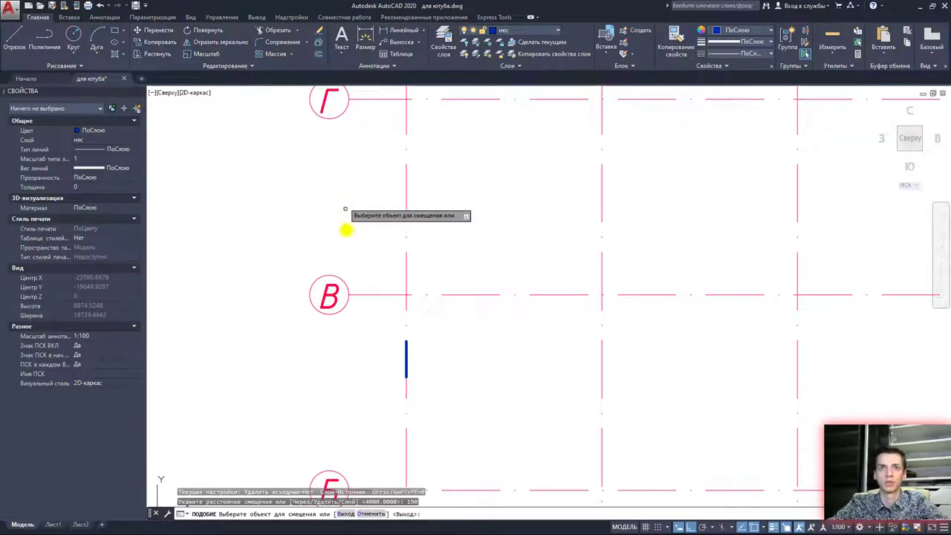
left_click(406, 356)
left_click(372, 356)
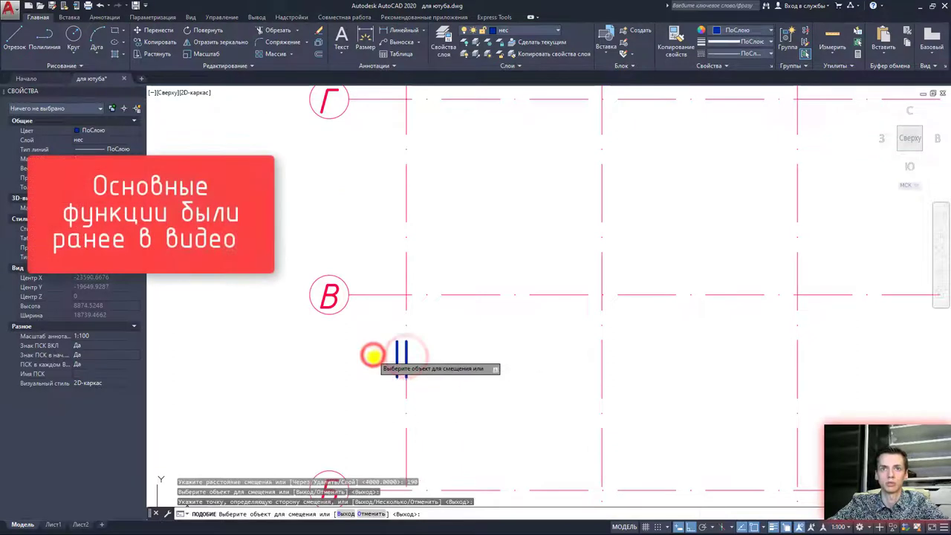
left_click(406, 358)
left_click(443, 361)
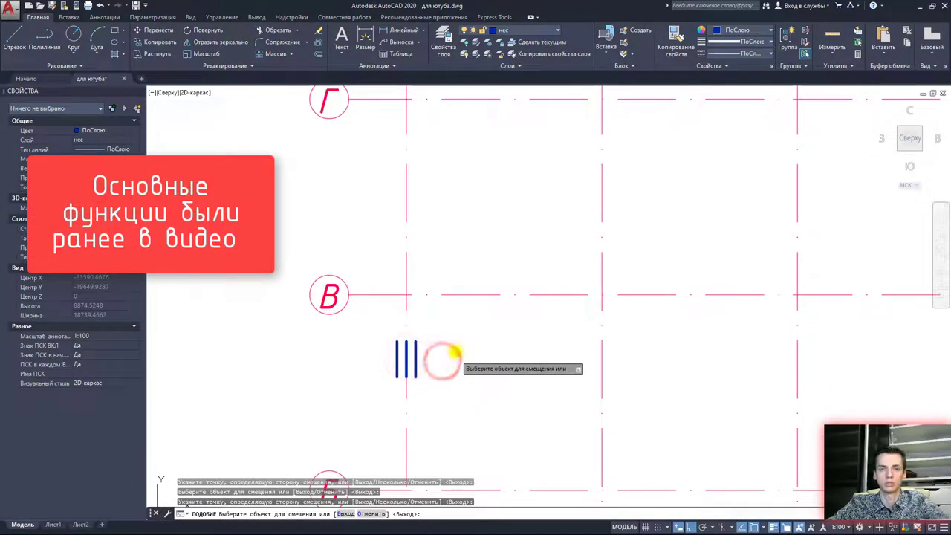
key("Escape")
left_click(405, 360)
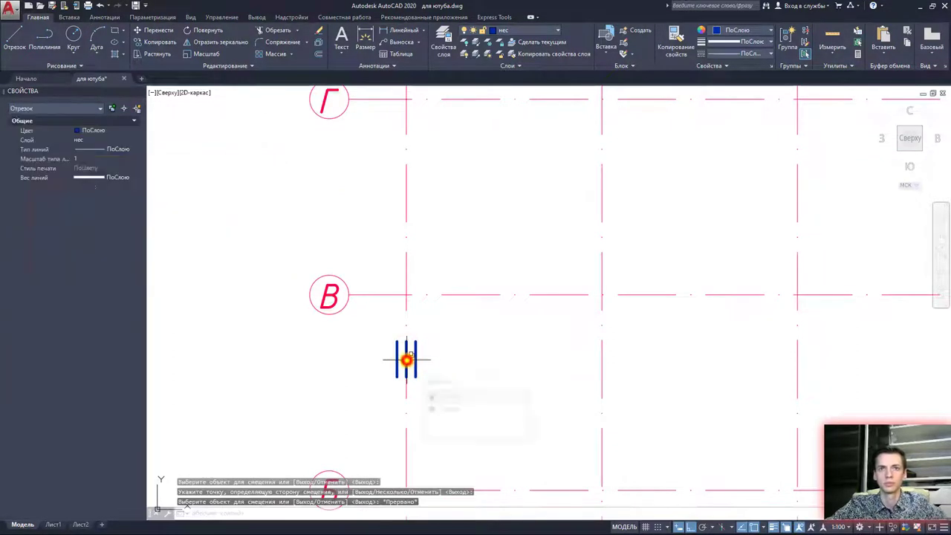
key("Delete")
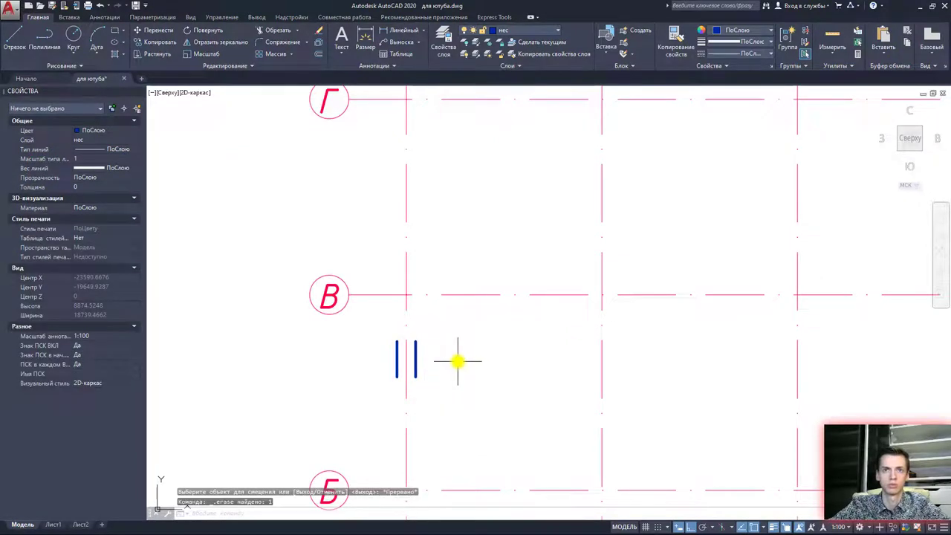
scroll(458, 362, "up", 2)
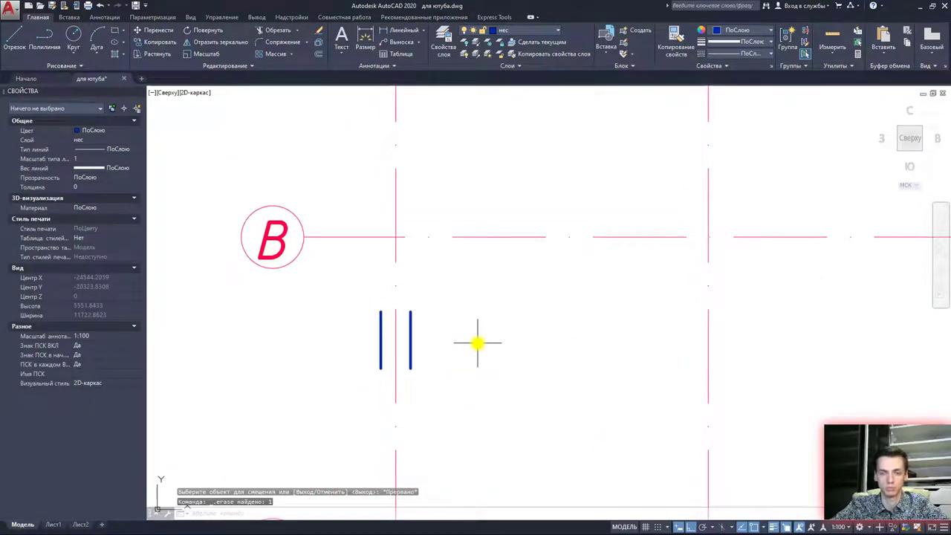
scroll(369, 337, "up", 2)
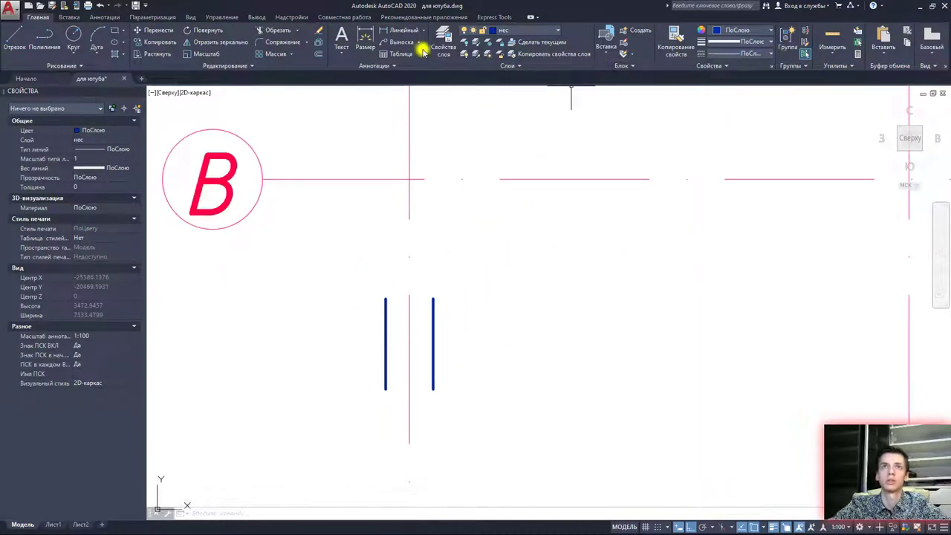
left_click(396, 33)
left_click(385, 344)
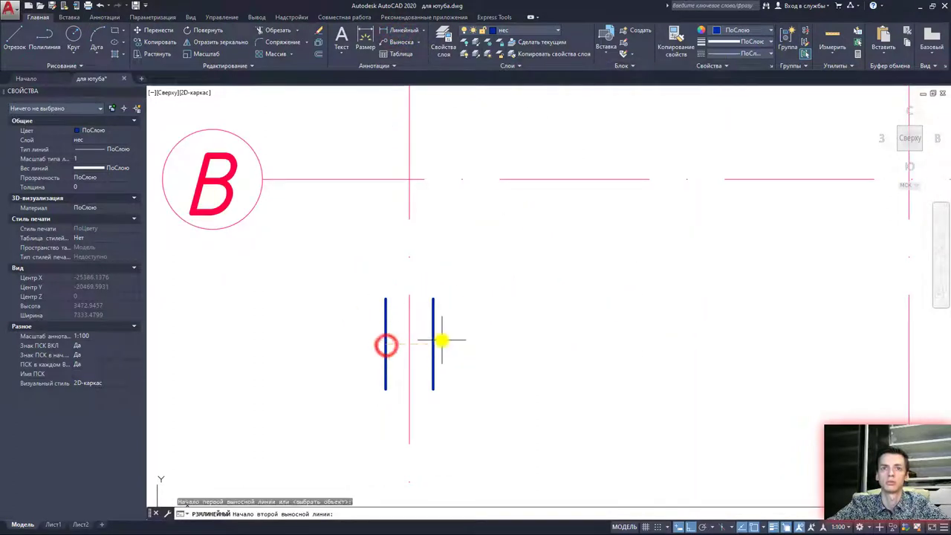
left_click(433, 346)
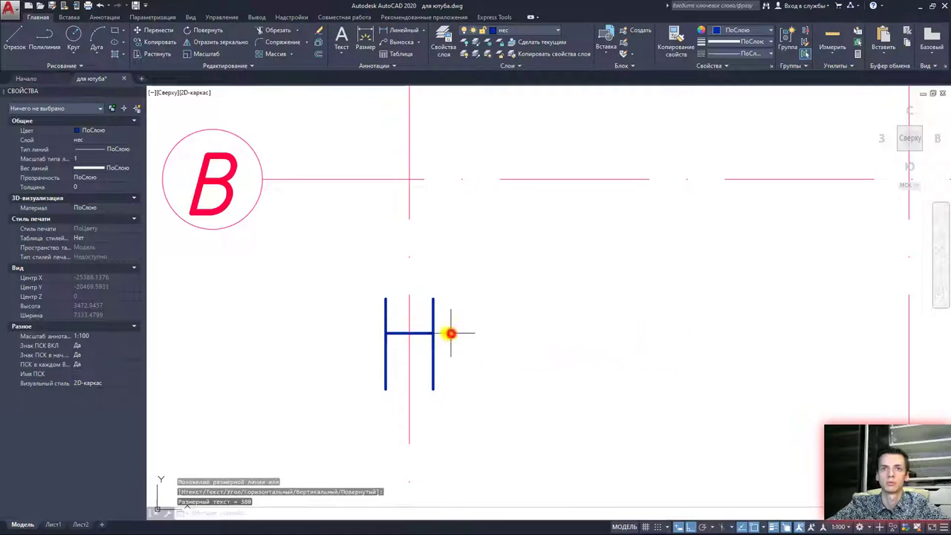
scroll(448, 330, "up", 8)
scroll(446, 333, "up", 3)
scroll(505, 335, "up", 3)
scroll(491, 337, "up", 2)
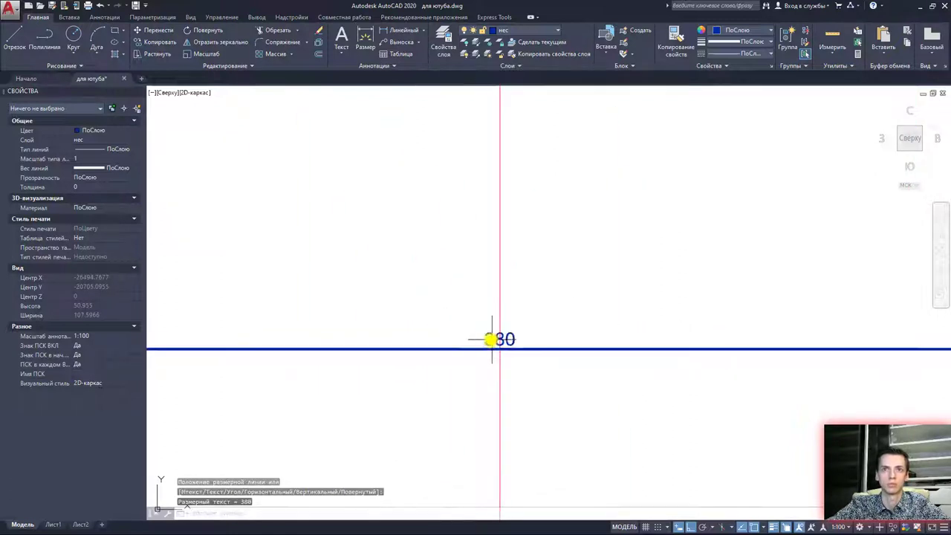
scroll(489, 340, "up", 2)
left_click(489, 340)
left_click(489, 340)
key("Delete")
scroll(493, 335, "down", 5)
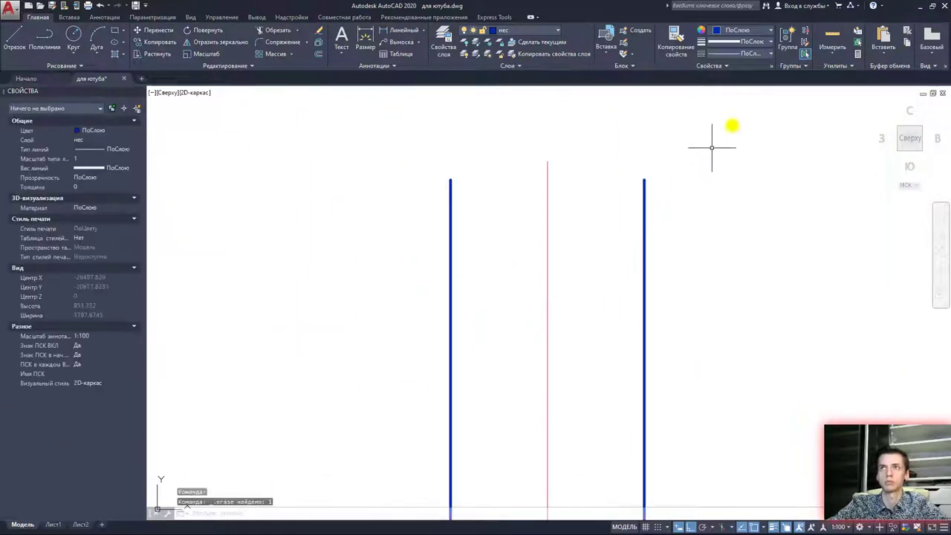
left_click(832, 52)
left_click(838, 89)
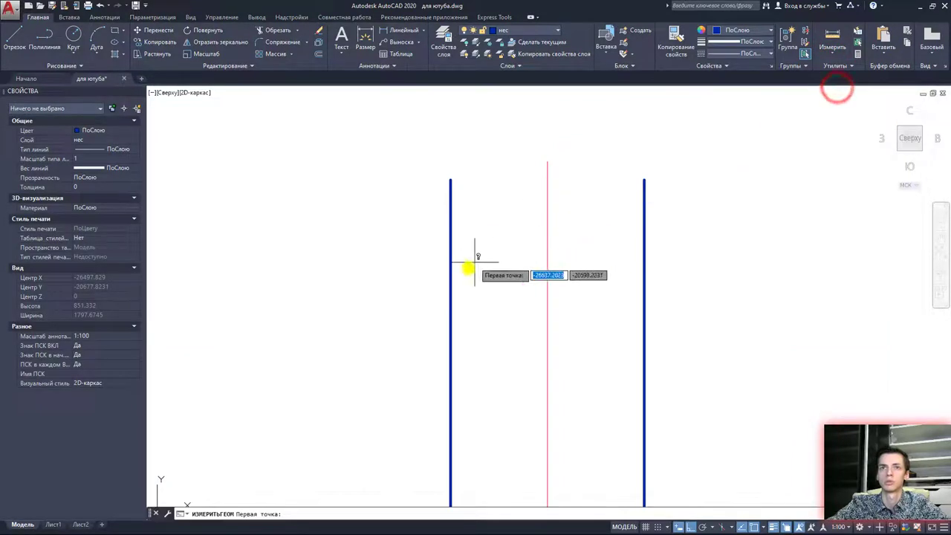
left_click(451, 272)
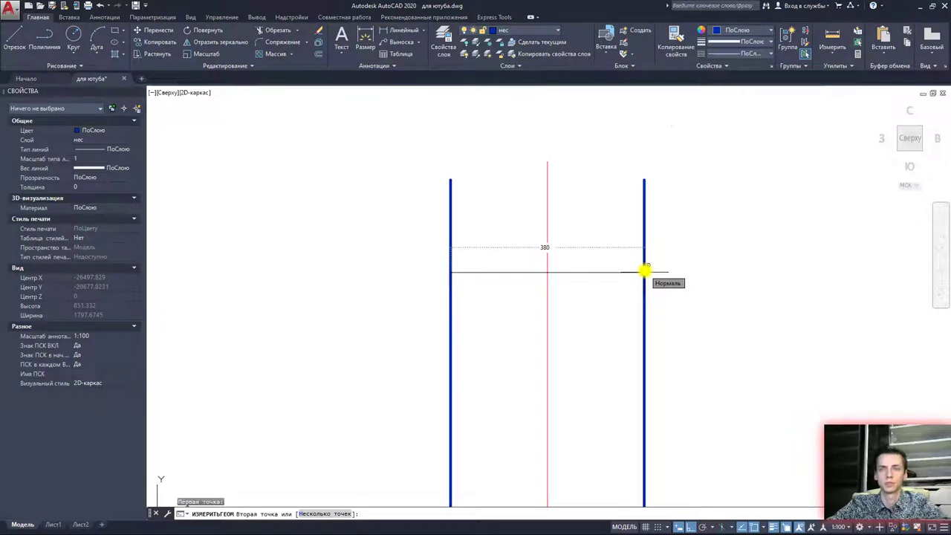
scroll(644, 272, "down", 3)
key("Escape")
scroll(605, 269, "down", 3)
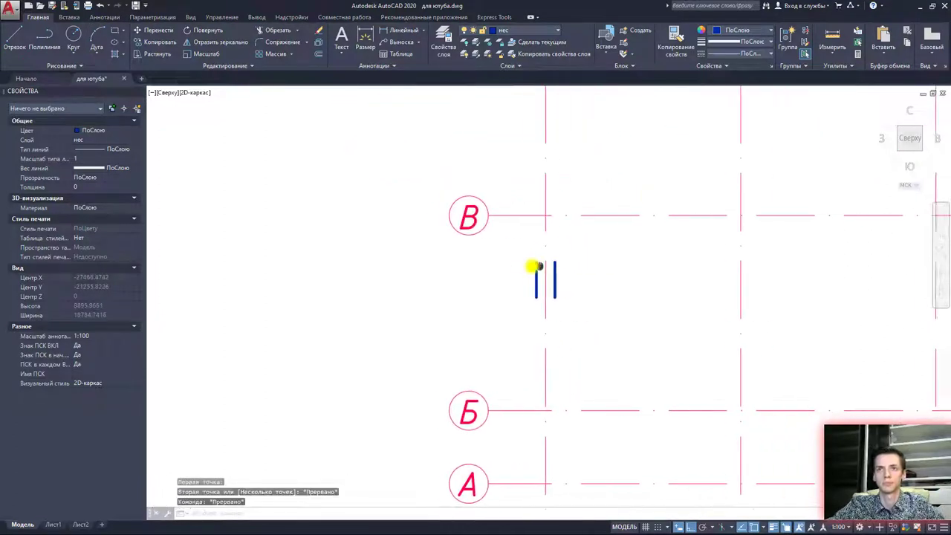
Window-select the two blue wall lines and start a copy, then cancel it
middle_click_drag(539, 266, 525, 268)
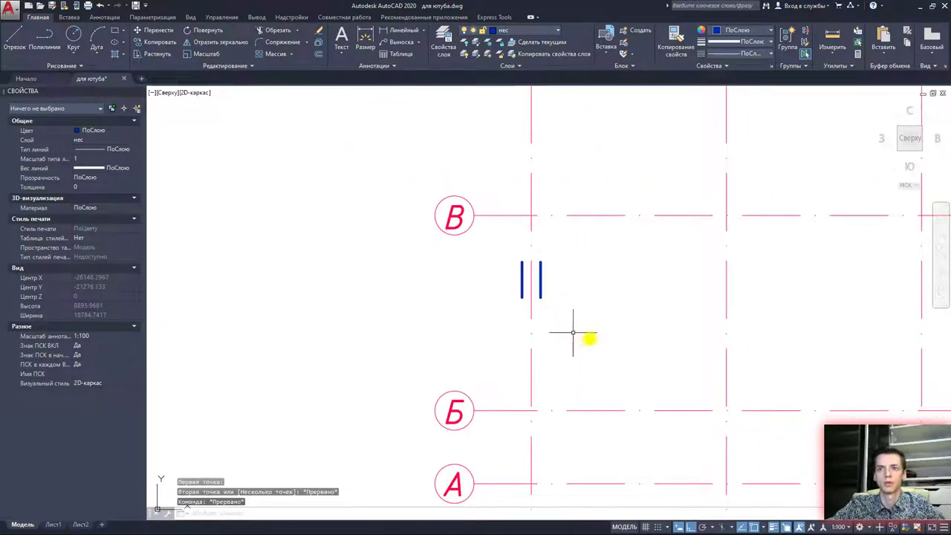
left_click(773, 525)
key("Escape")
key("Escape")
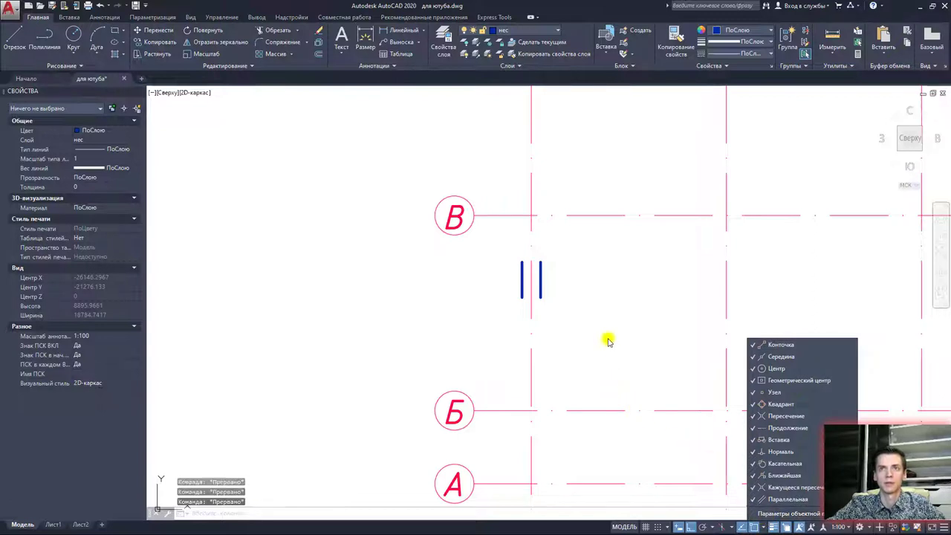
left_click(592, 308)
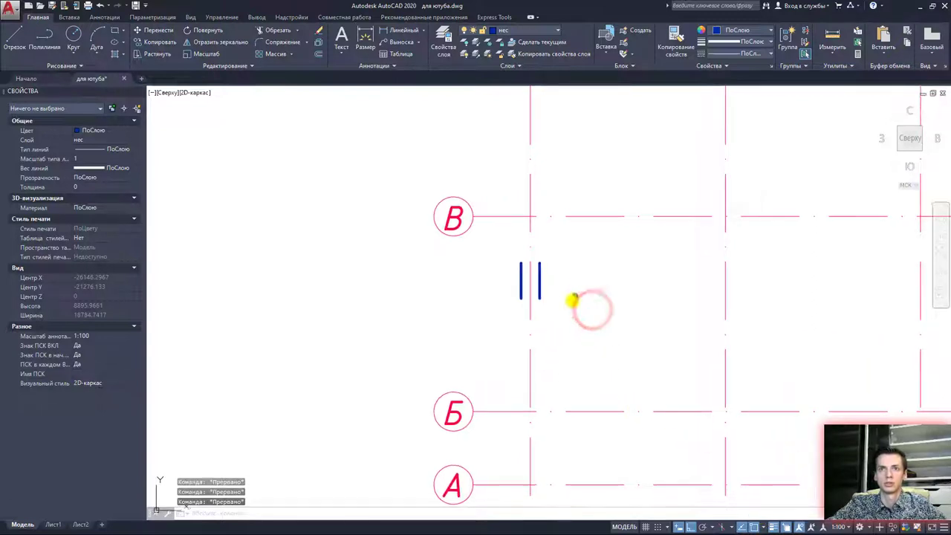
middle_click_drag(556, 282, 520, 334)
left_click(452, 295)
left_click(550, 381)
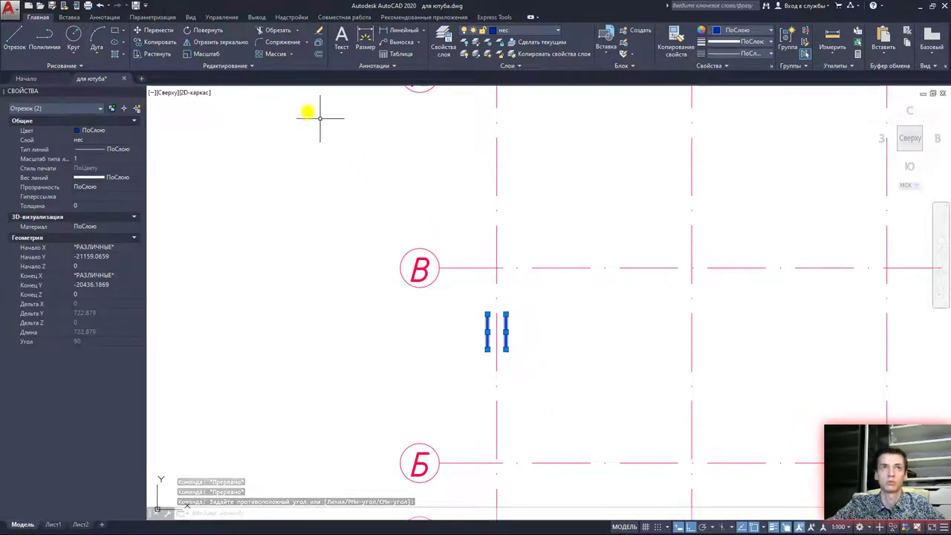
left_click(165, 43)
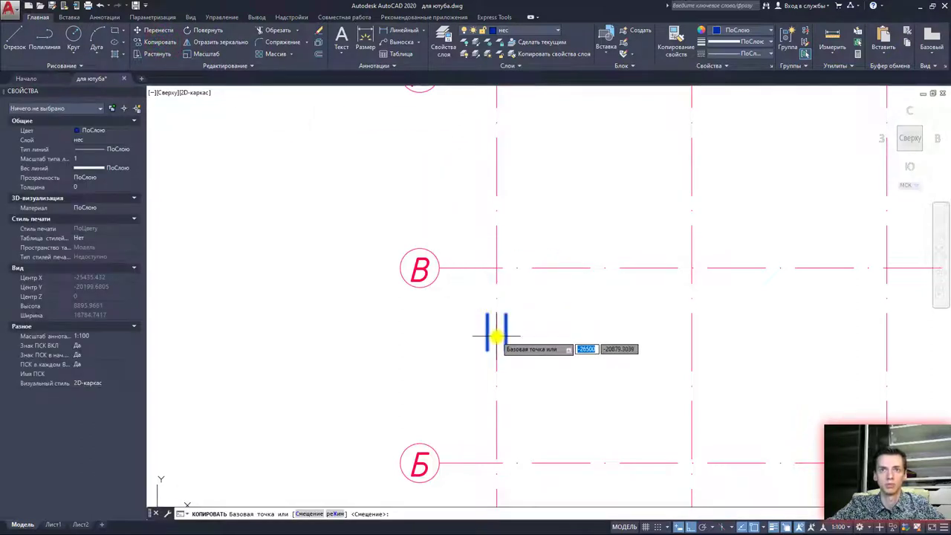
scroll(497, 337, "up", 4)
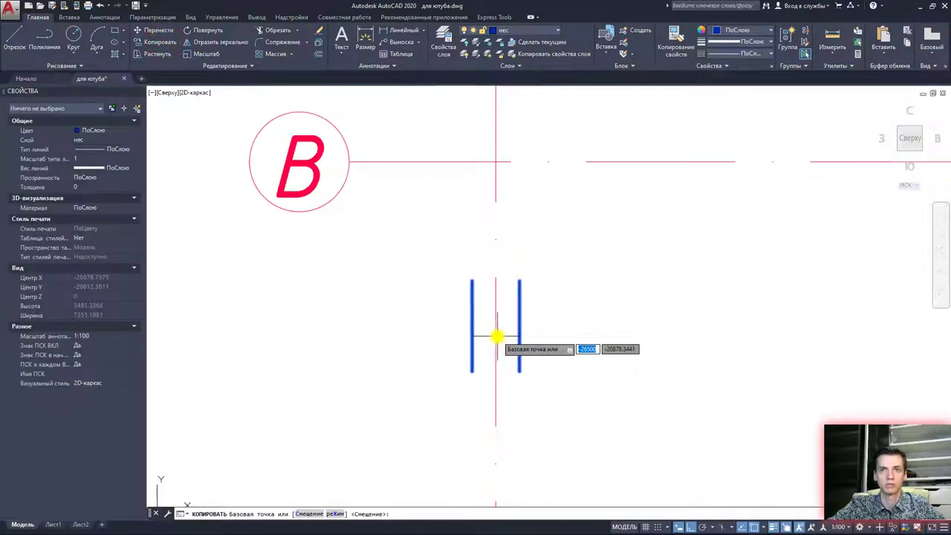
left_click(497, 337)
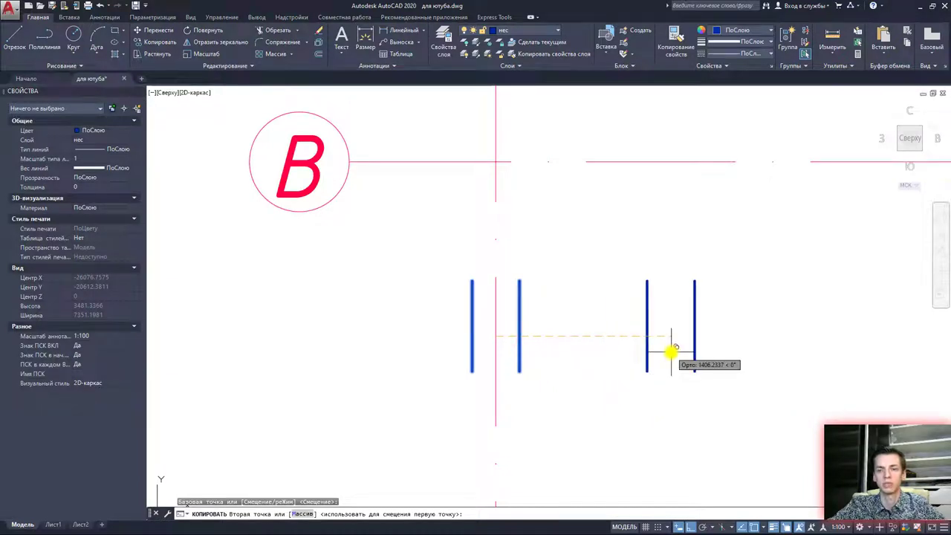
key("Escape")
Reselect the two blue lines and start copying them from a base point on axis 1
scroll(610, 372, "down", 2)
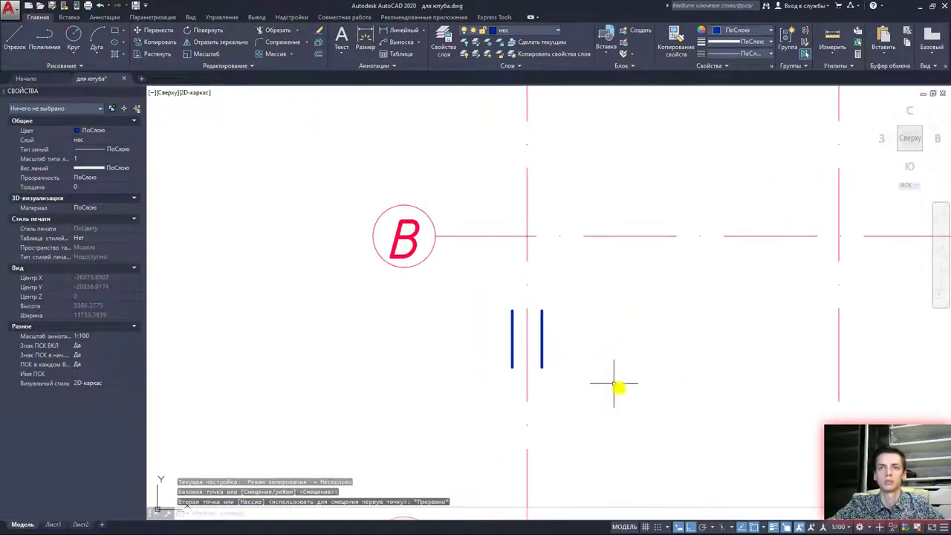
left_click(632, 422)
key("Escape")
left_click(481, 305)
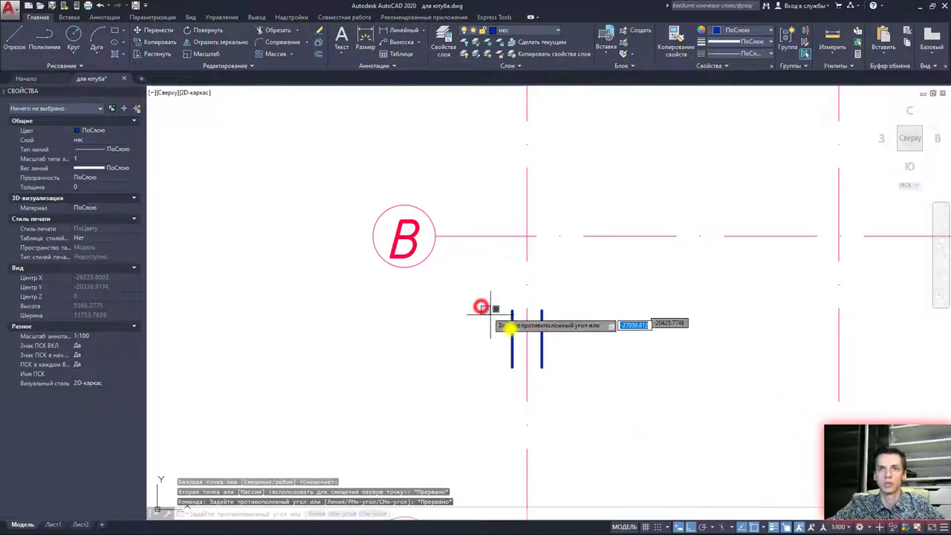
left_click(583, 389)
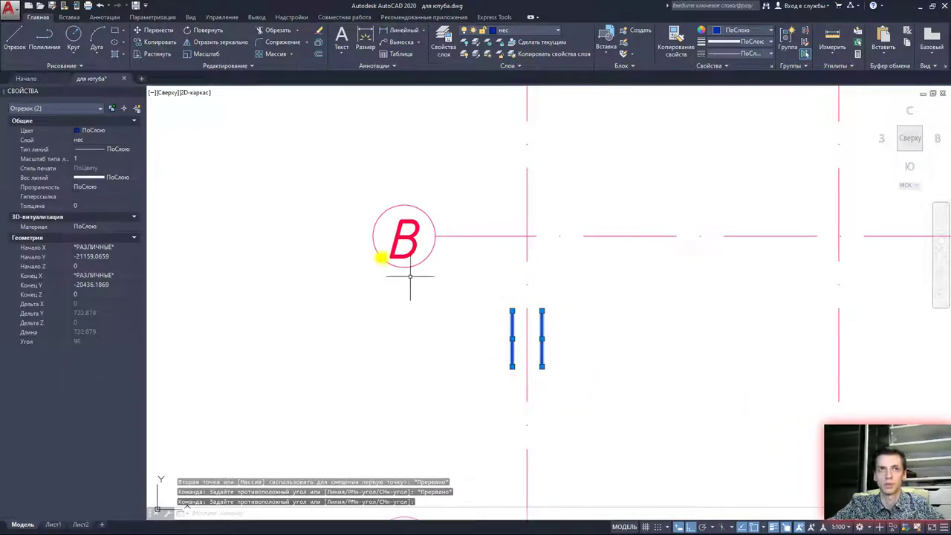
left_click(154, 41)
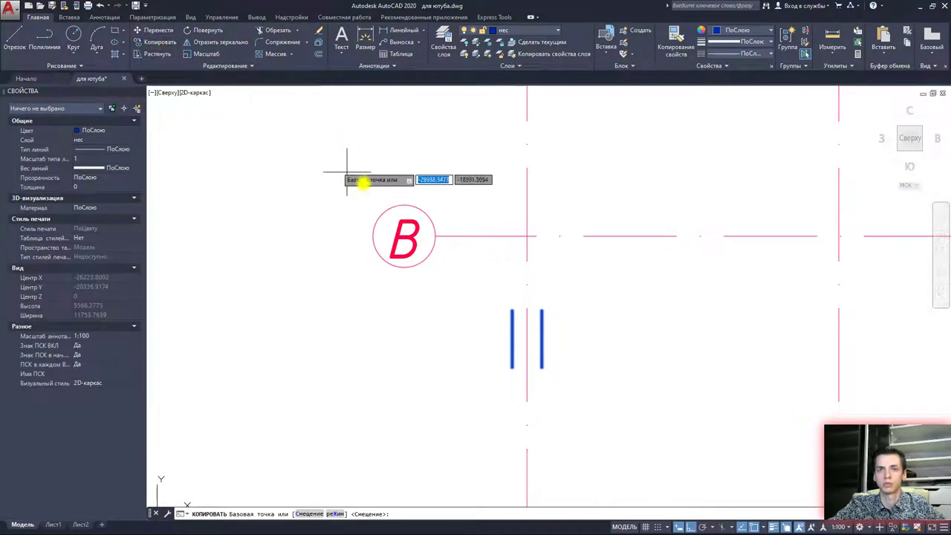
left_click(525, 341)
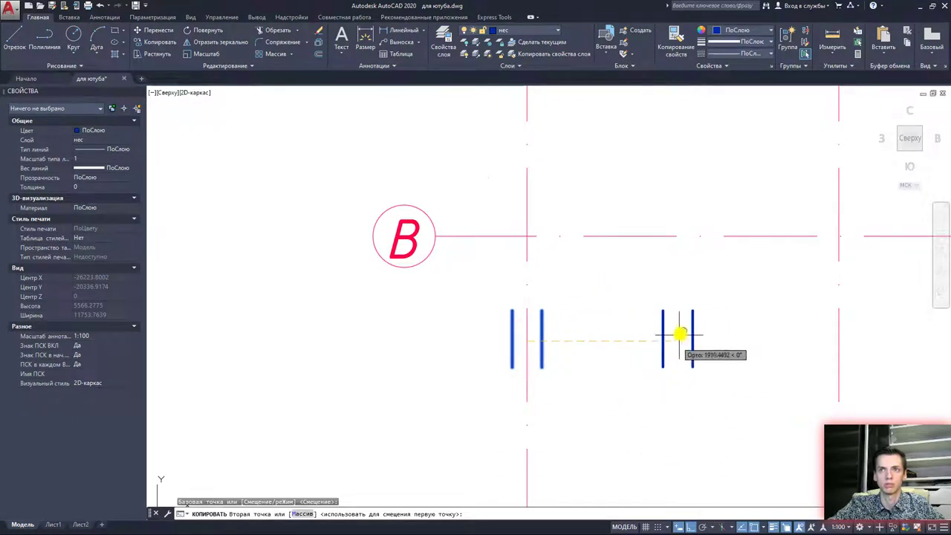
scroll(677, 338, "up", 4)
scroll(677, 356, "up", 1)
scroll(679, 340, "down", 5)
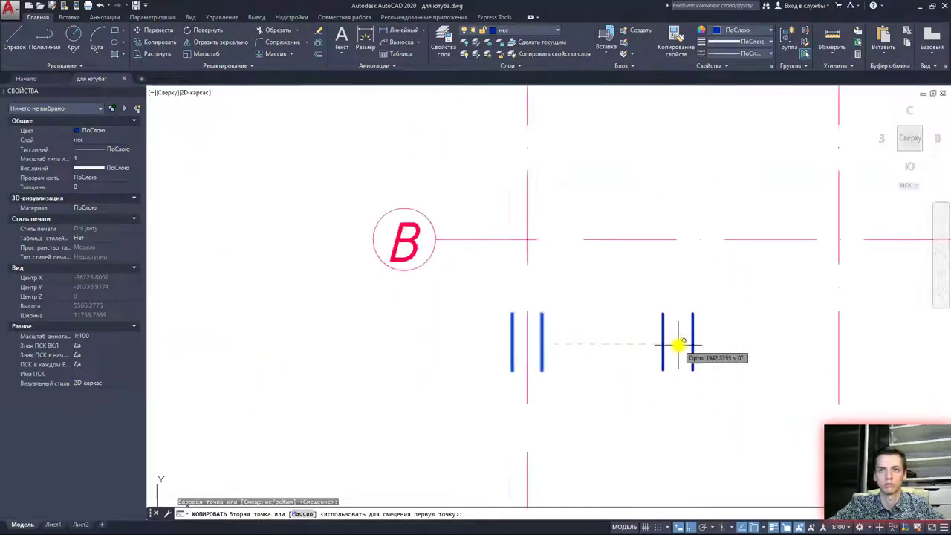
scroll(680, 344, "down", 4)
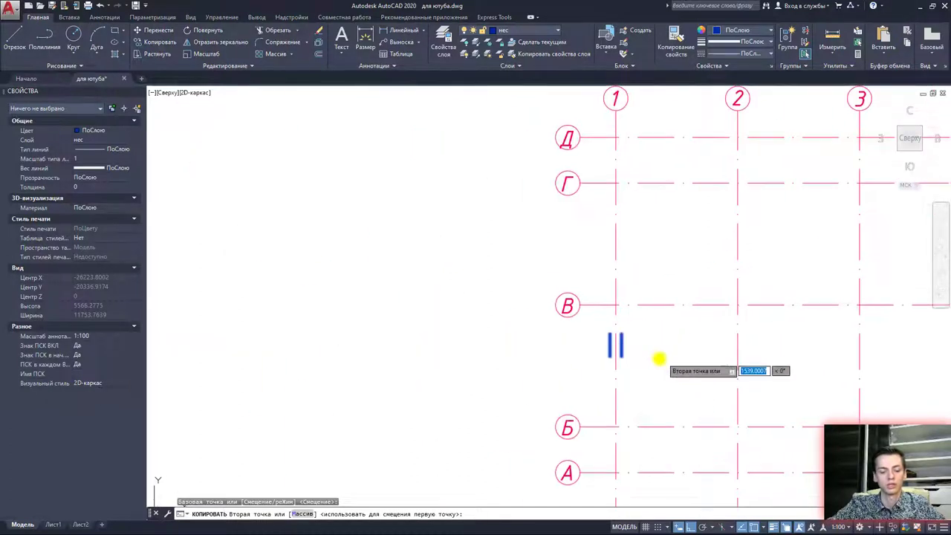
Place blue line-pair copies on axis 3 between Д and Г, and on axis 4 between Г and В
middle_click_drag(659, 361, 623, 359)
scroll(621, 359, "down", 2)
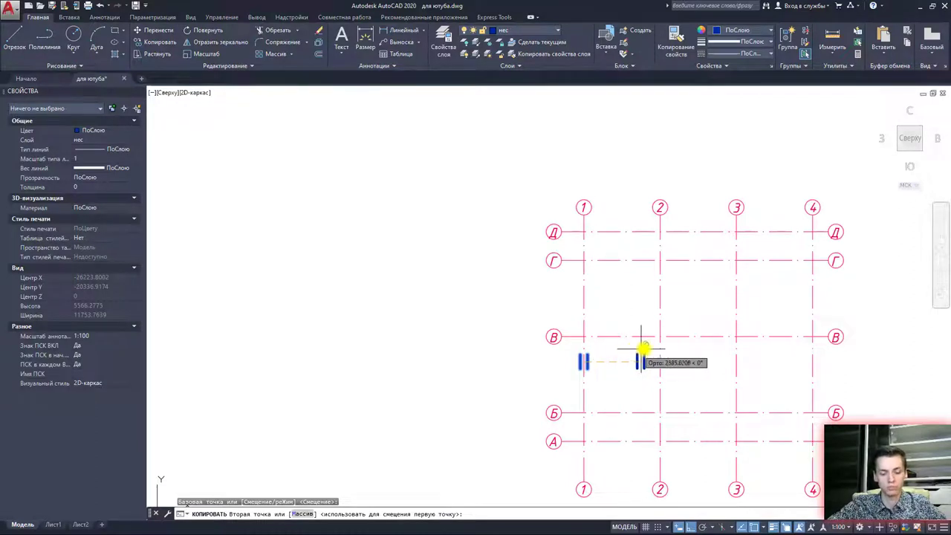
scroll(762, 266, "up", 2)
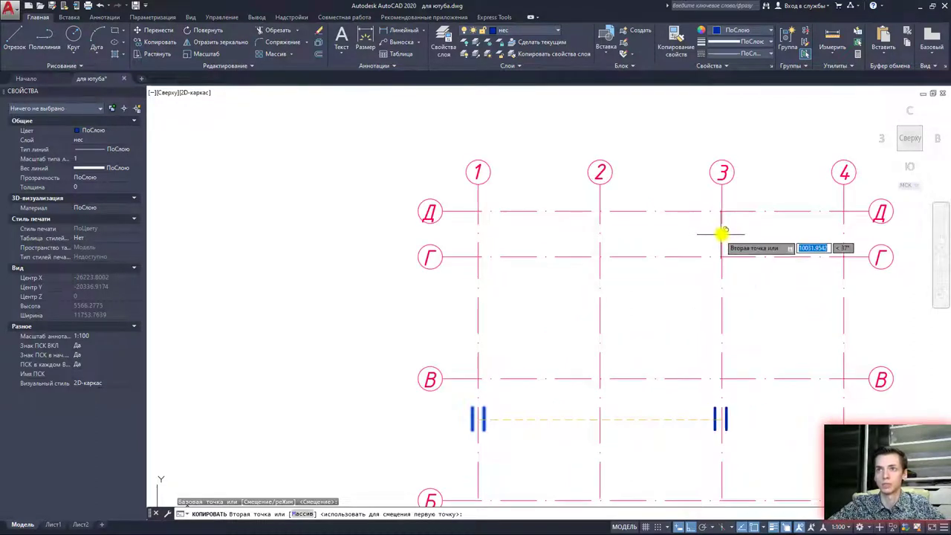
left_click(721, 226)
middle_click_drag(715, 284, 695, 265)
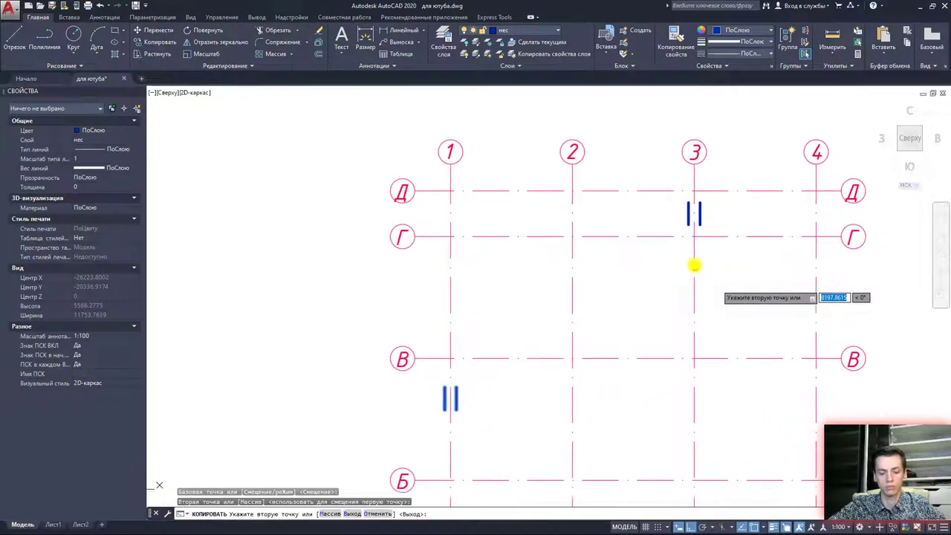
left_click(816, 282)
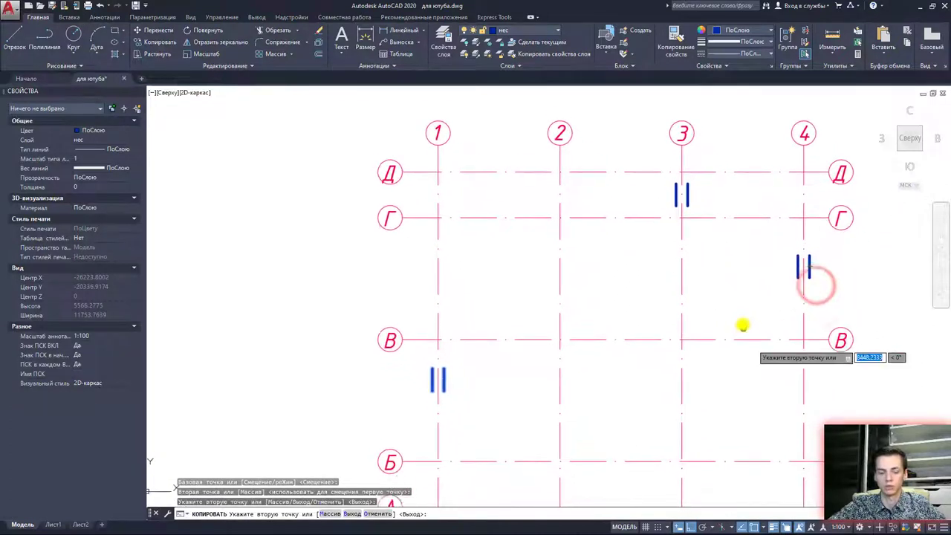
Place two more copies between Б and А on axes 3 and 2, then end COPY
middle_click_drag(744, 324, 758, 265)
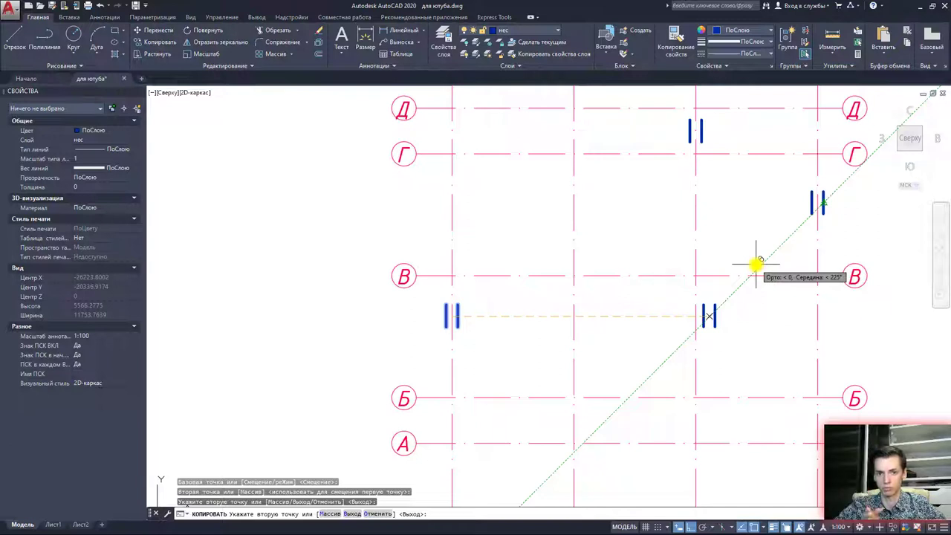
scroll(743, 314, "down", 2)
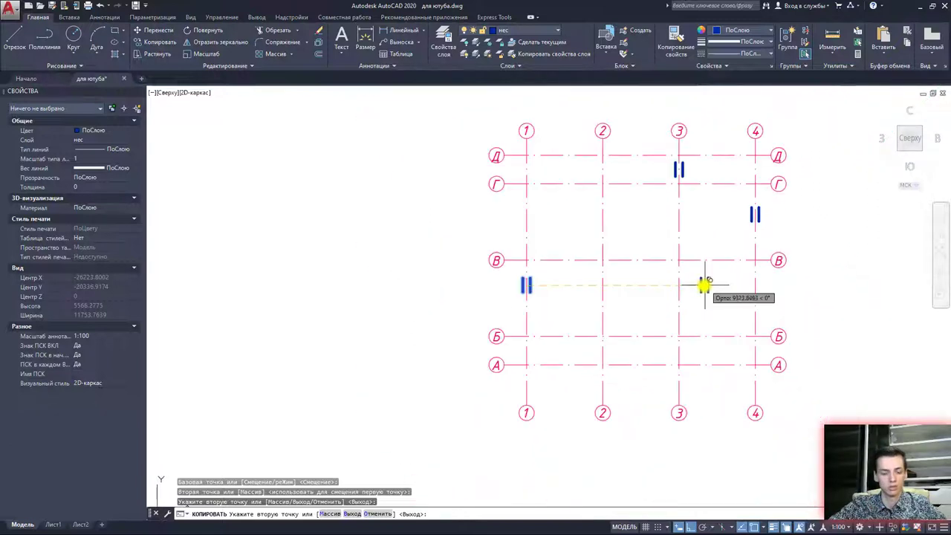
scroll(676, 363, "up", 2)
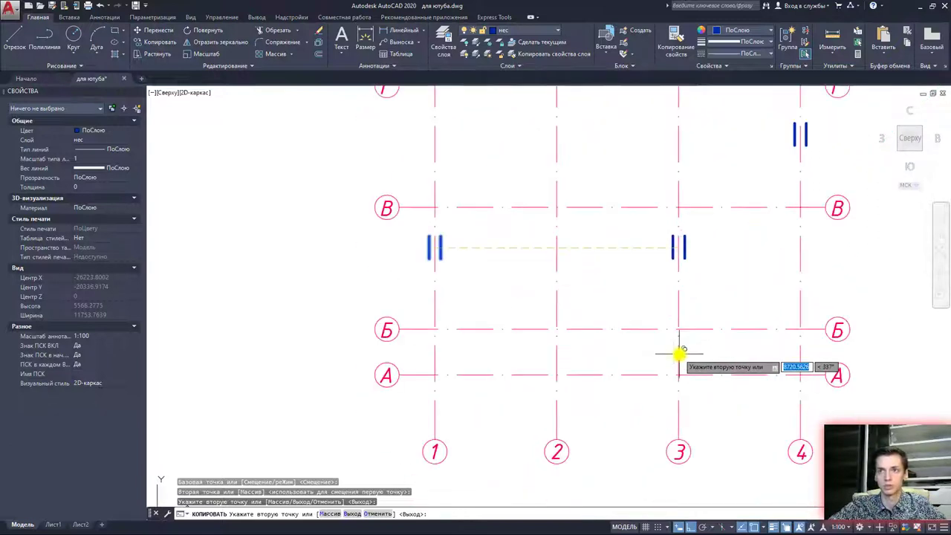
left_click(679, 352)
middle_click_drag(651, 364, 714, 367)
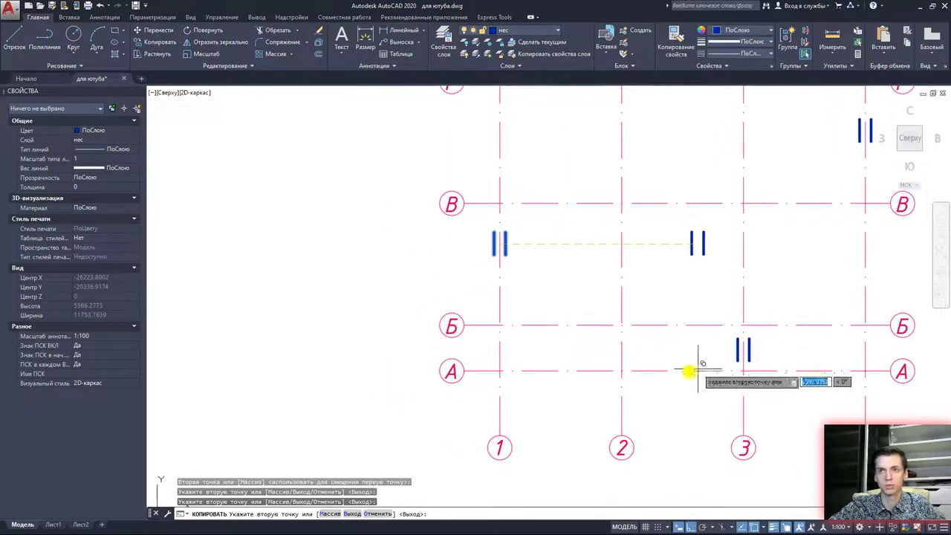
left_click(621, 358)
middle_click_drag(620, 302, 609, 329)
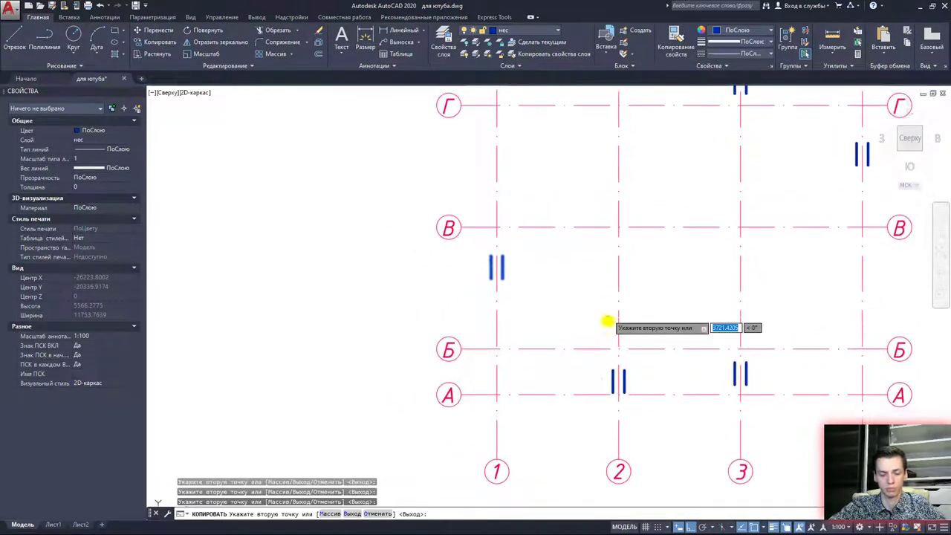
key("Escape")
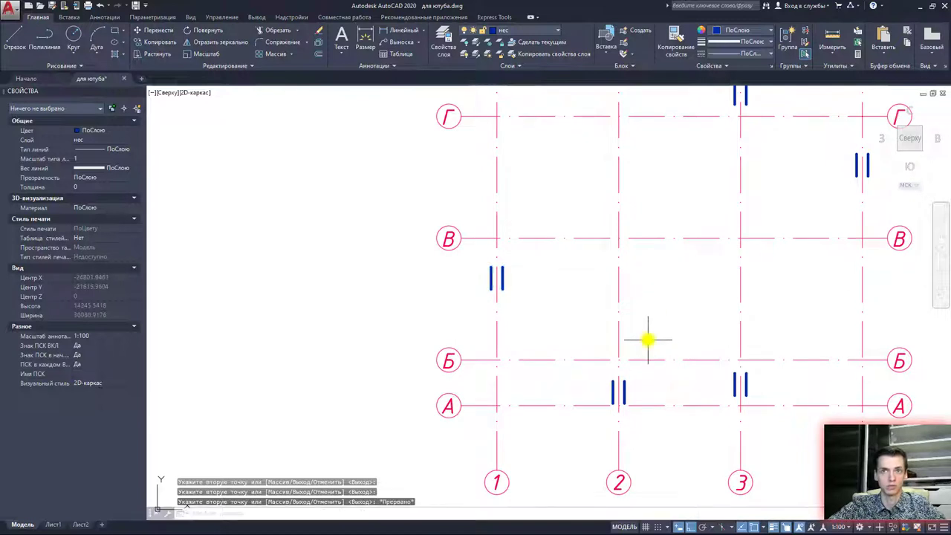
scroll(648, 340, "down", 2)
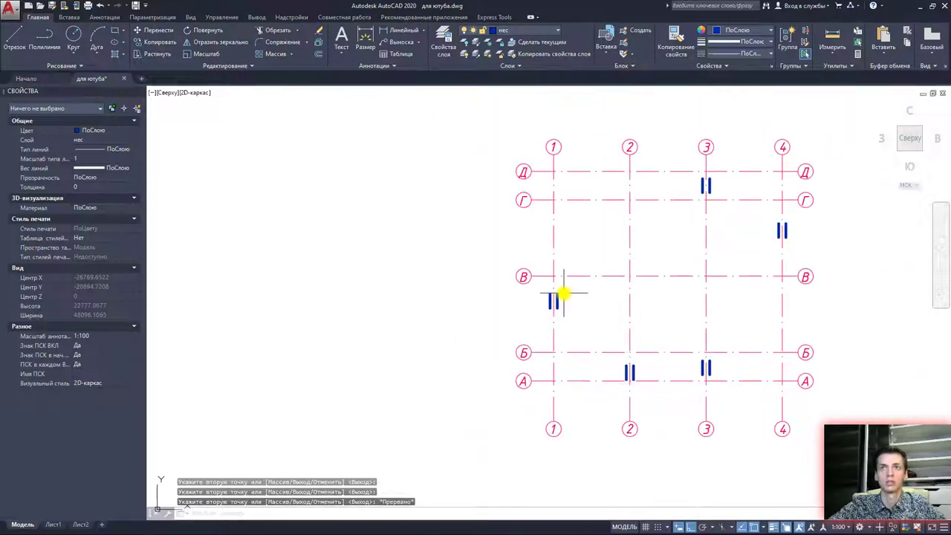
Draw a short blue line along axis Б between axes 1 and 2
left_click(13, 37)
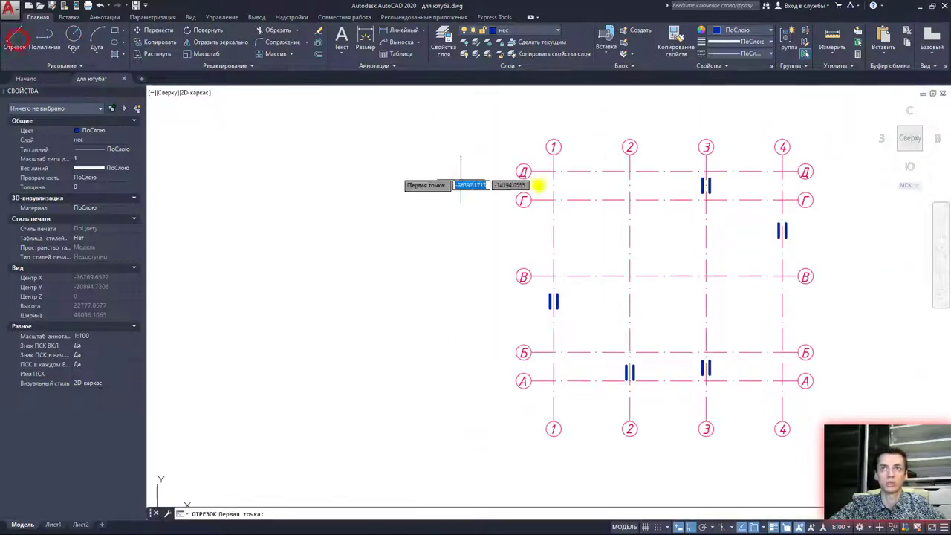
scroll(589, 194, "up", 2)
middle_click_drag(584, 443, 563, 319)
scroll(573, 323, "up", 2)
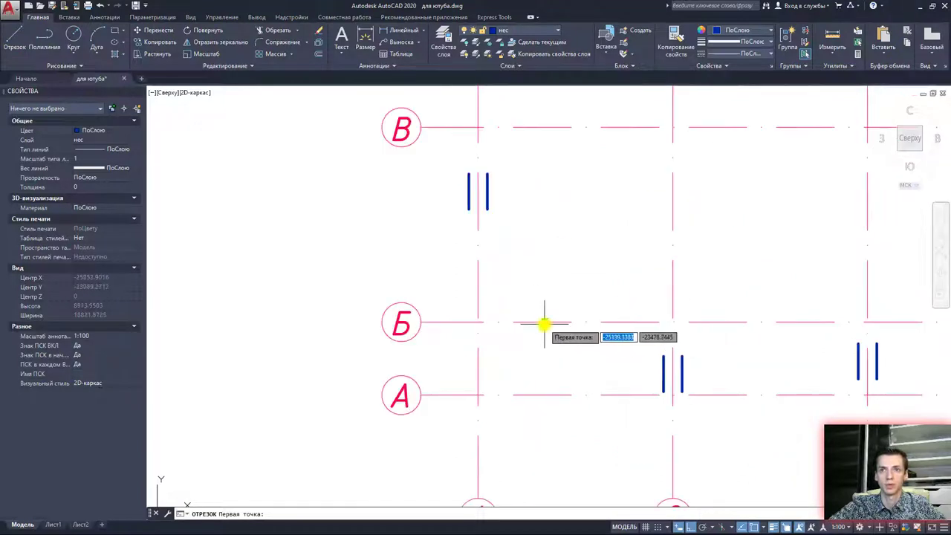
left_click(542, 323)
left_click(594, 323)
key("Escape")
scroll(520, 292, "up", 2)
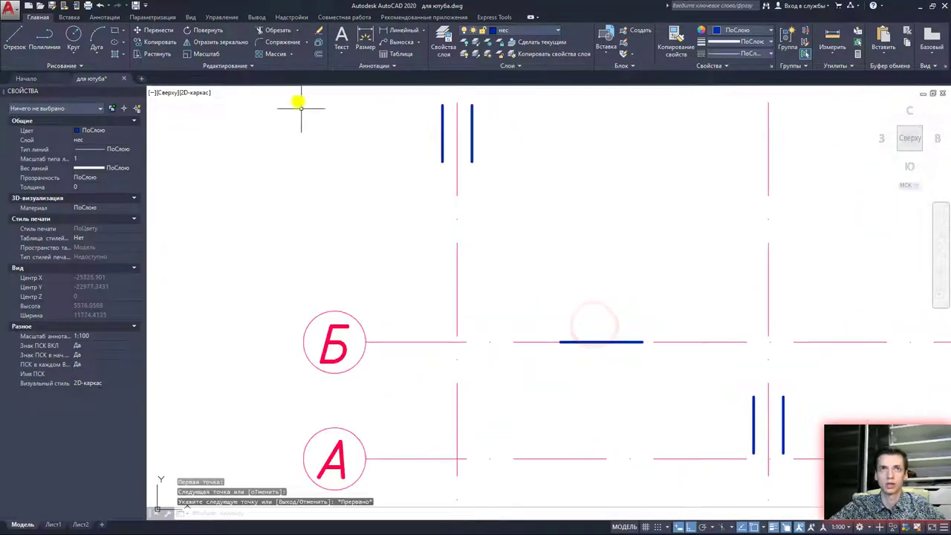
Offset that line 190 both above and below it
left_click(317, 56)
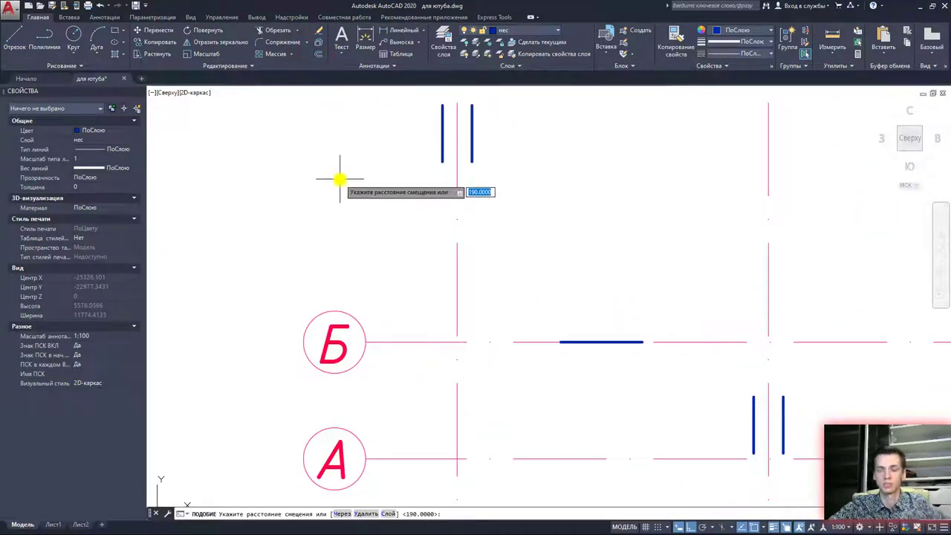
key("Return")
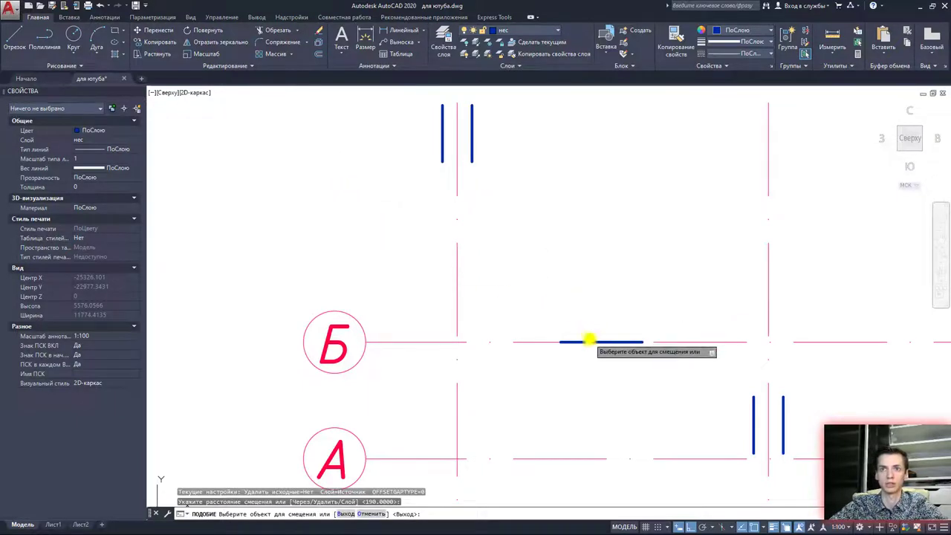
left_click(591, 342)
left_click(594, 312)
left_click(602, 340)
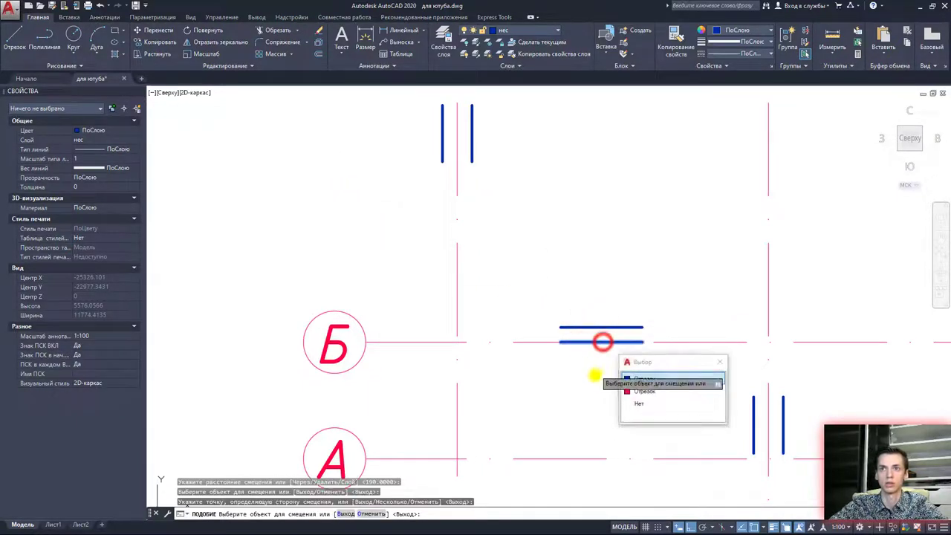
left_click(595, 373)
key("Escape")
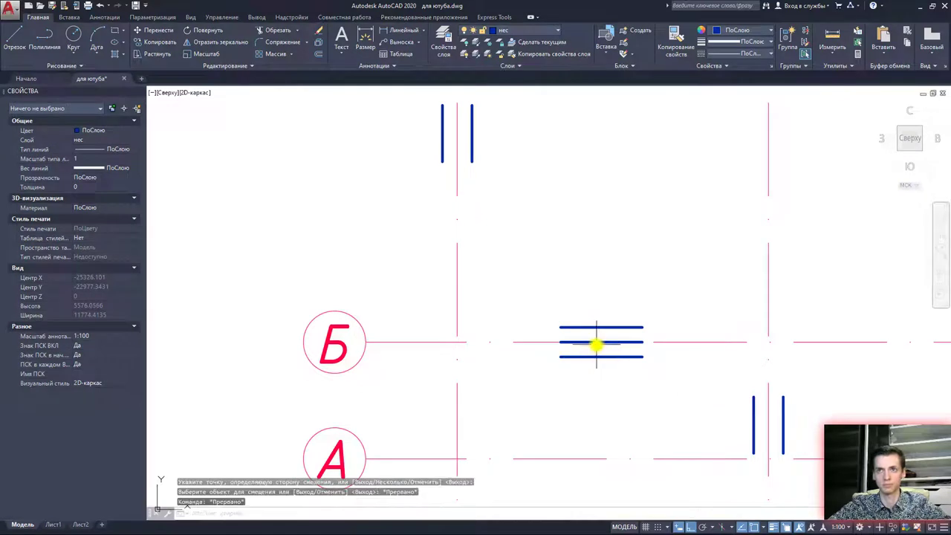
Delete the original middle line, leaving the wall pair straddling axis Б
left_click(596, 343)
key("Delete")
scroll(587, 344, "down", 2)
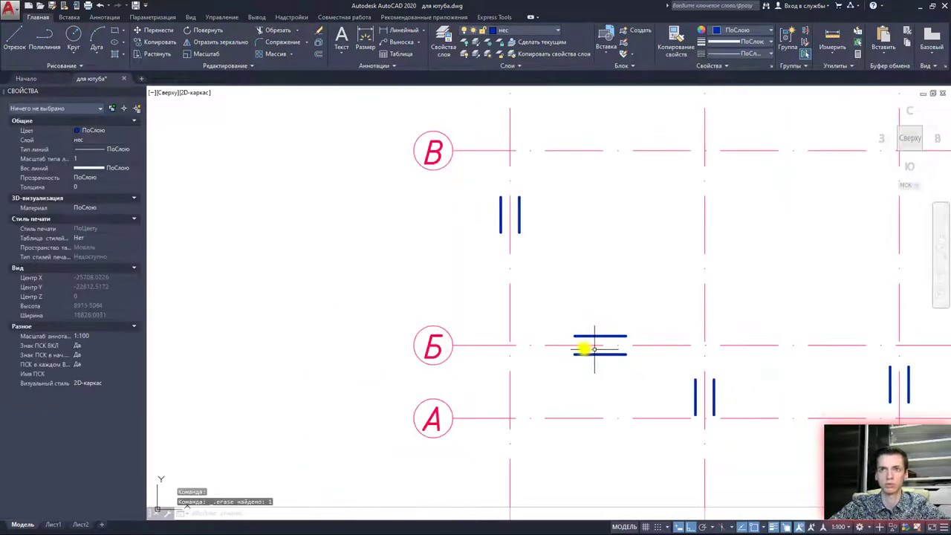
middle_click_drag(584, 347, 546, 333)
Window-select the horizontal wall pair and copy it onto axis А between axes 2 and 3
left_click(507, 301)
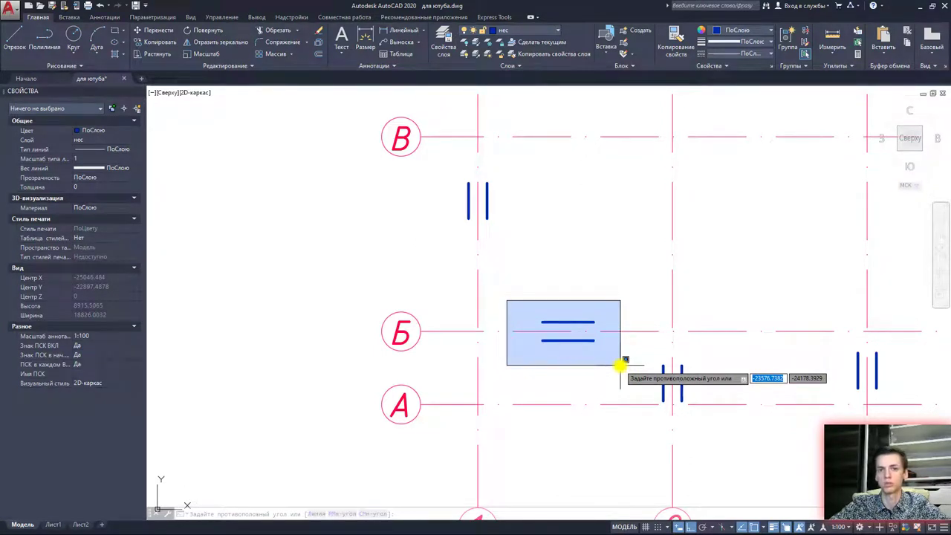
left_click(620, 365)
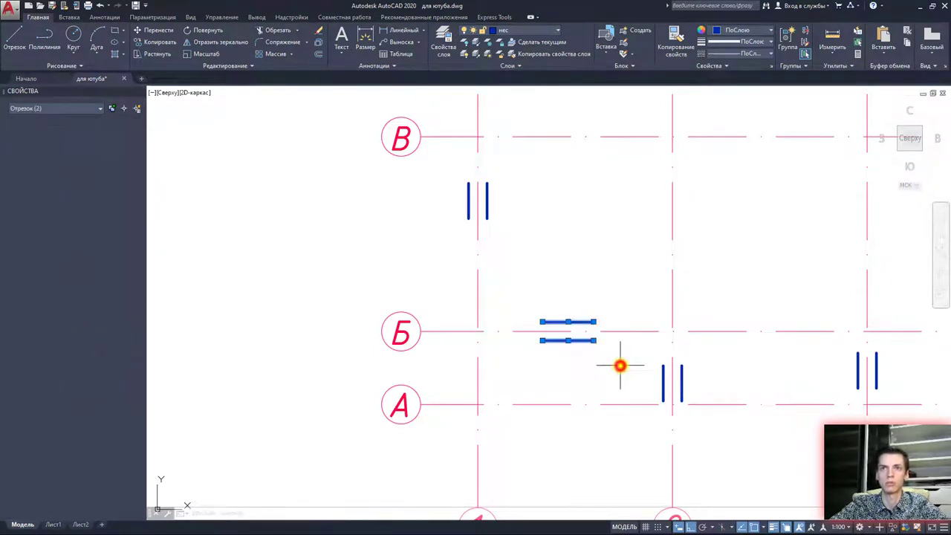
left_click(151, 43)
left_click(564, 331)
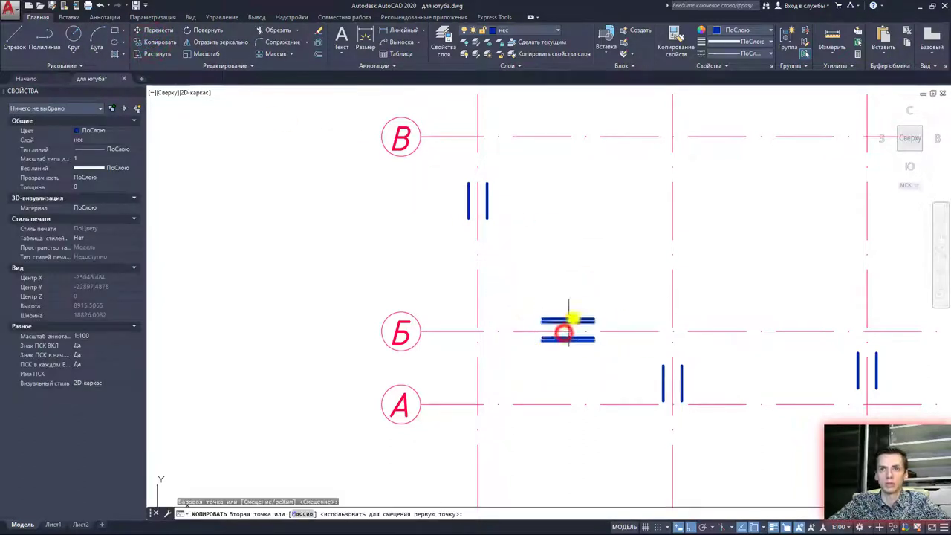
scroll(564, 332, "down", 2)
middle_click_drag(641, 318, 633, 300)
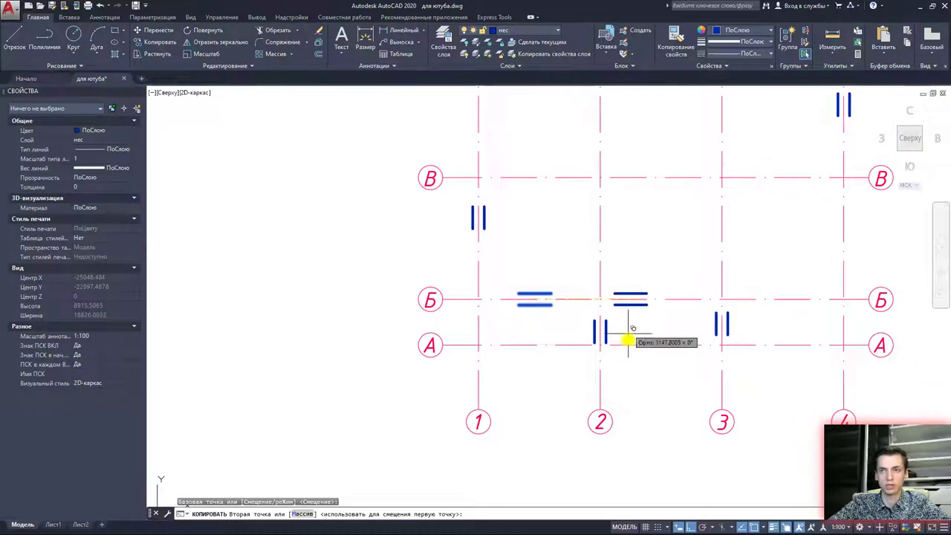
left_click(651, 345)
Place further copies on axis Б near 3, Г between 3 and 4, and Д near 2
middle_click_drag(746, 319, 683, 338)
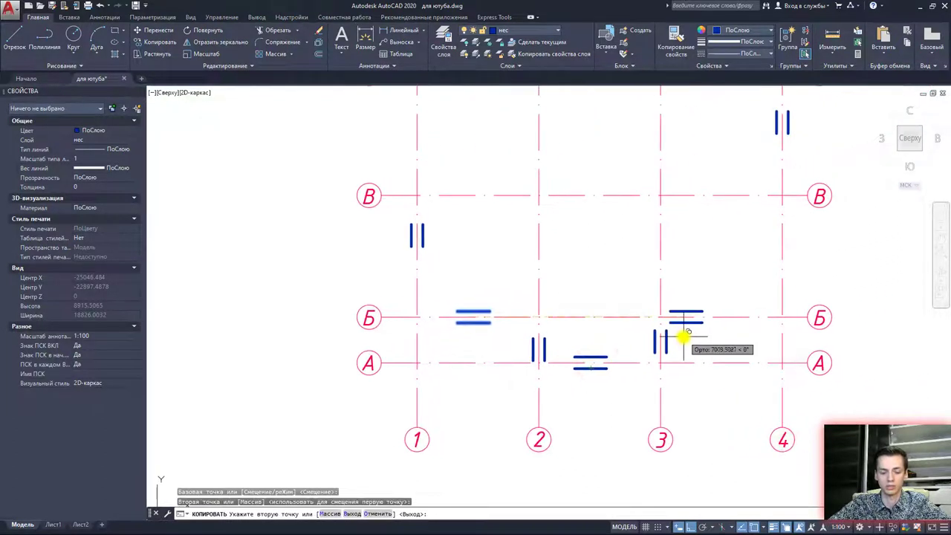
left_click(712, 318)
scroll(715, 298, "down", 2)
middle_click_drag(716, 272, 684, 336)
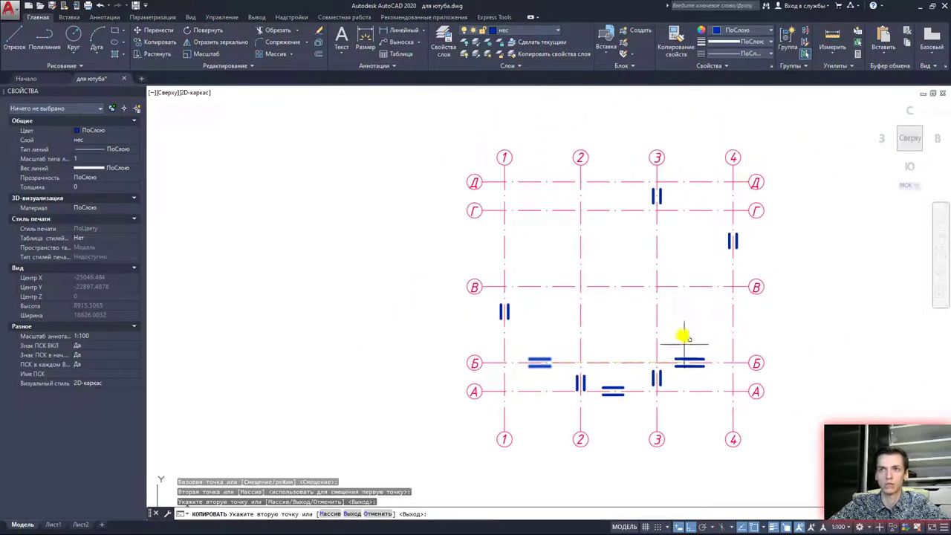
left_click(695, 210)
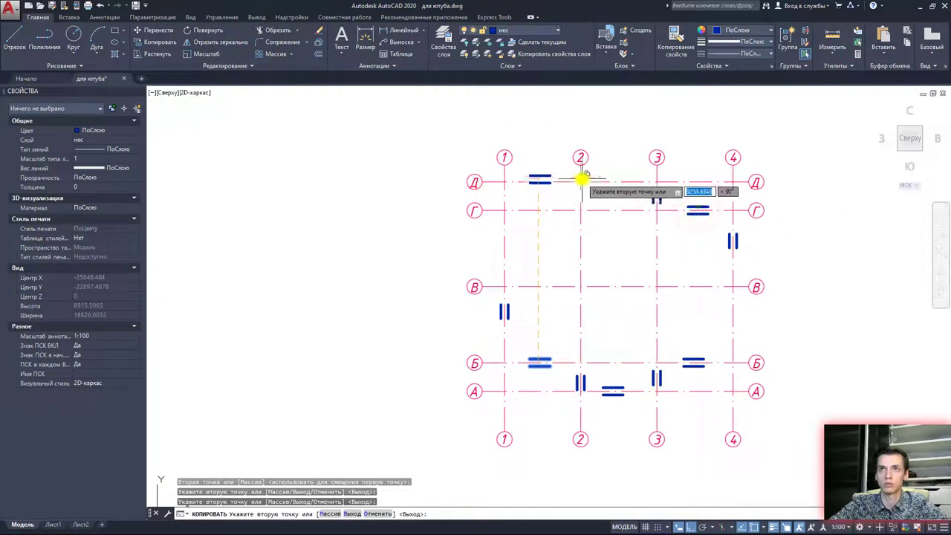
left_click(570, 183)
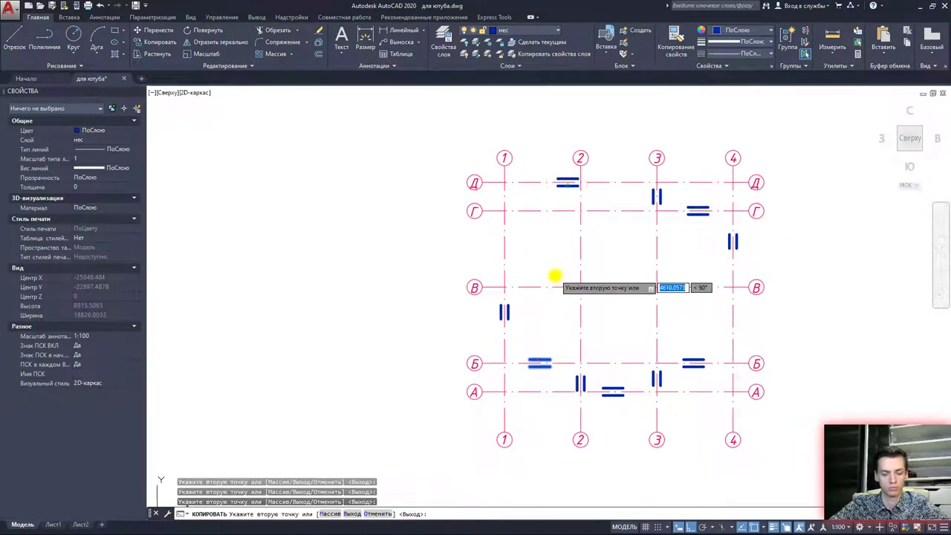
middle_click_drag(555, 276, 621, 253)
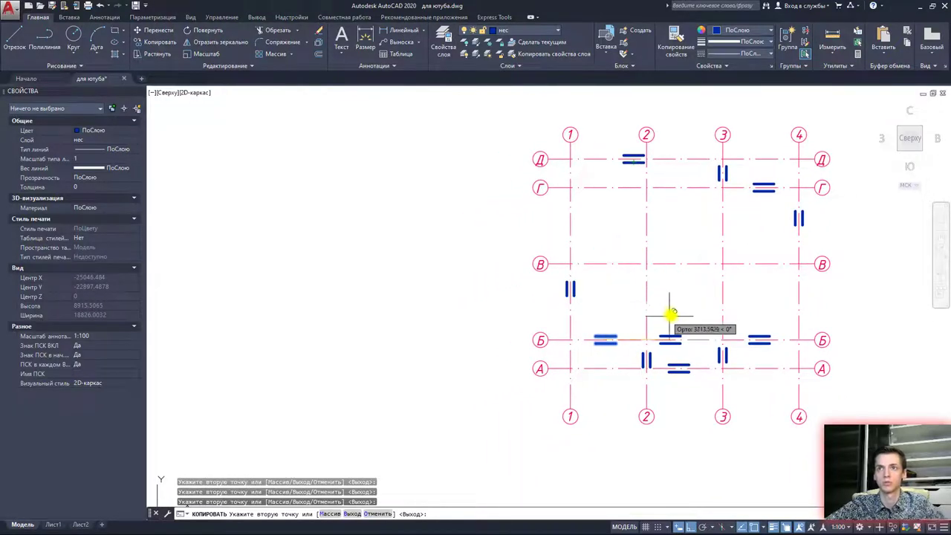
key("Escape")
middle_click_drag(679, 303, 657, 334)
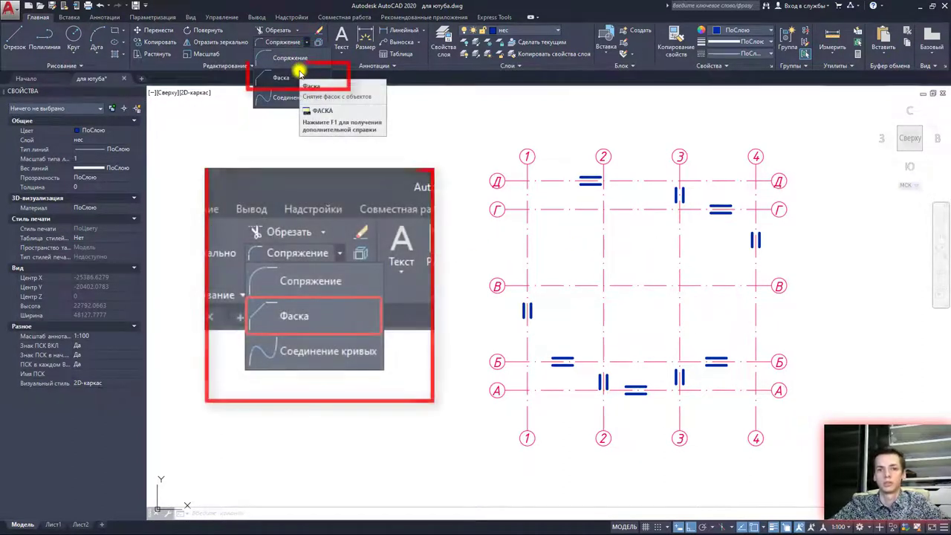
mouse_move(278, 77)
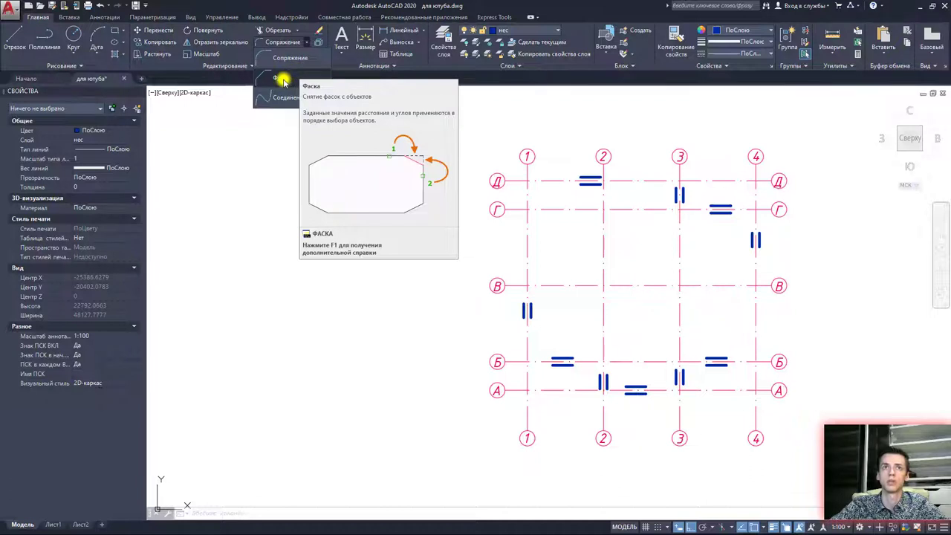
Join the inner and outer left wall lines to the top wall lines with zero-distance chamfers
left_click(284, 81)
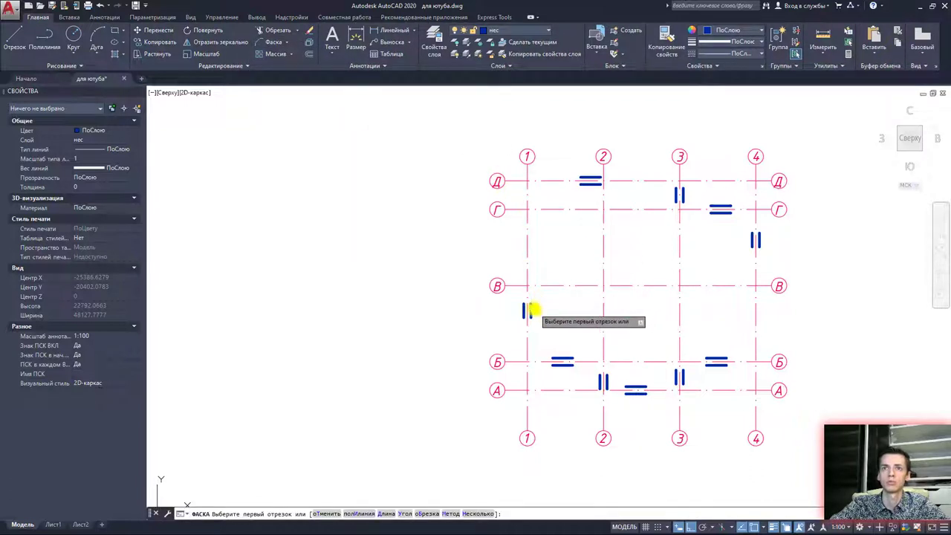
scroll(524, 308, "up", 4)
left_click(524, 312)
scroll(526, 301, "down", 3)
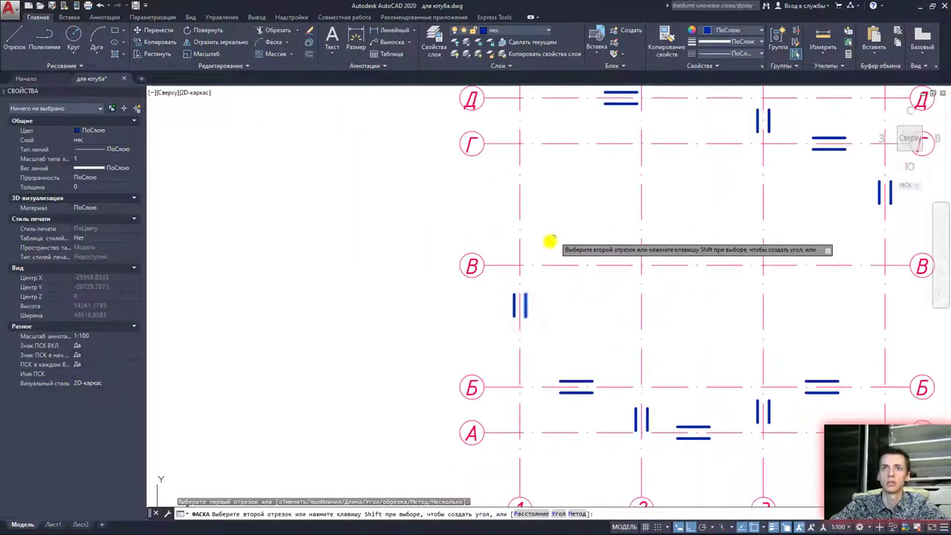
left_click(577, 191)
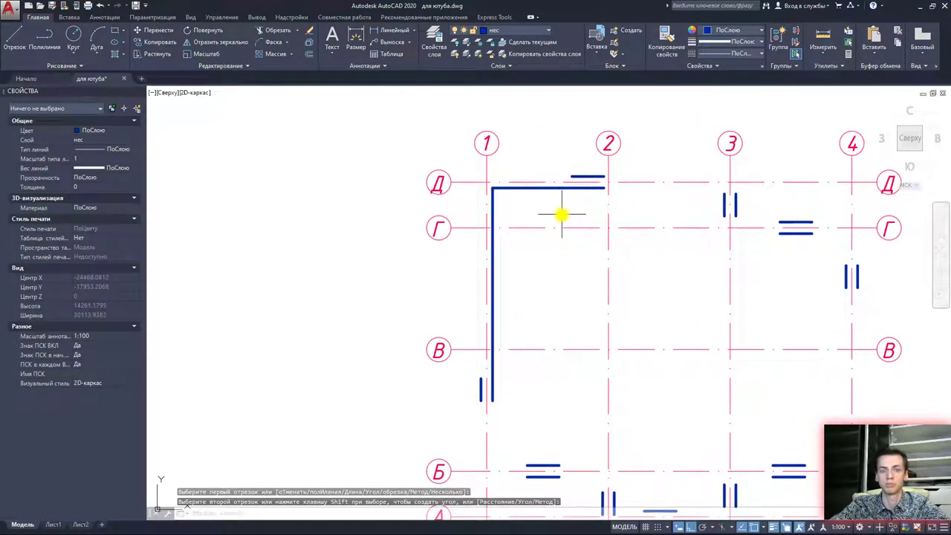
left_click(270, 41)
left_click(481, 387)
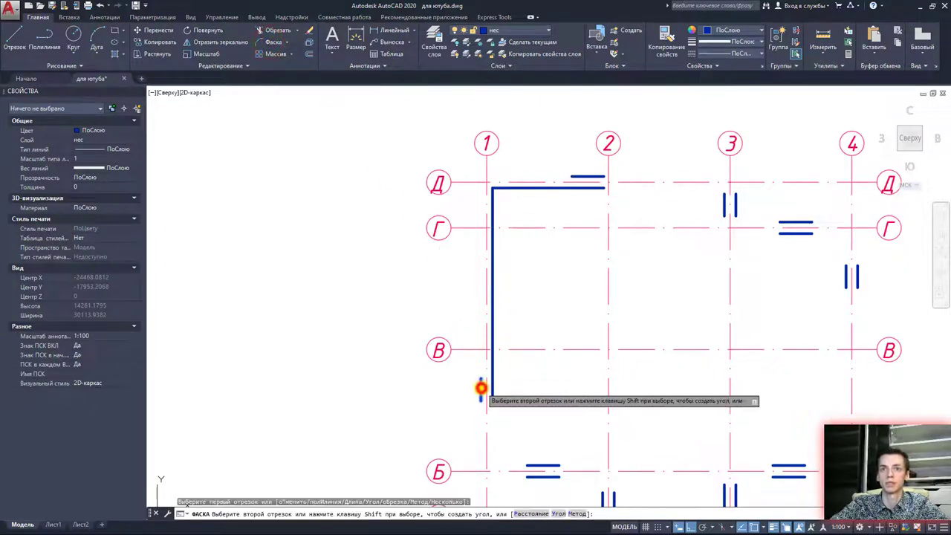
left_click(583, 176)
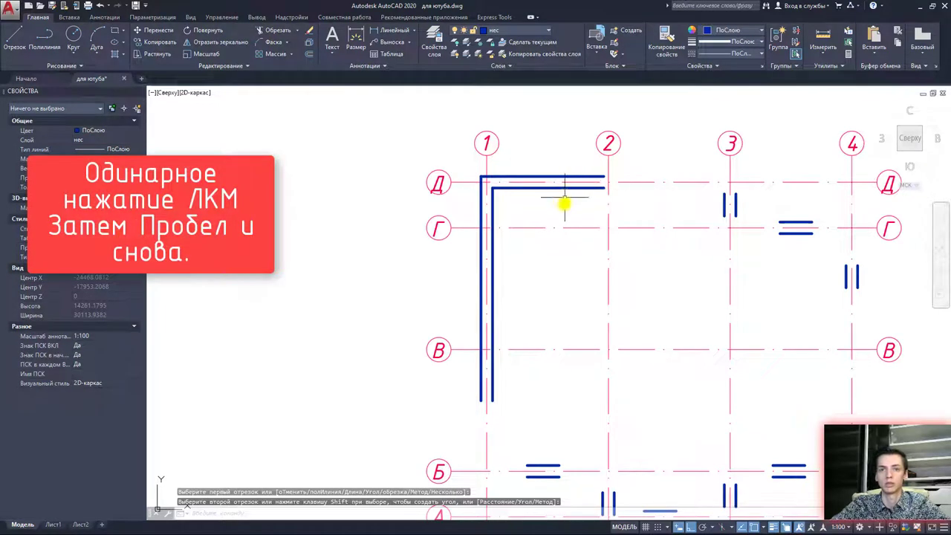
Corner the top walls to the axis-3 walls, and the axis-3 walls to the short Г walls
key("space")
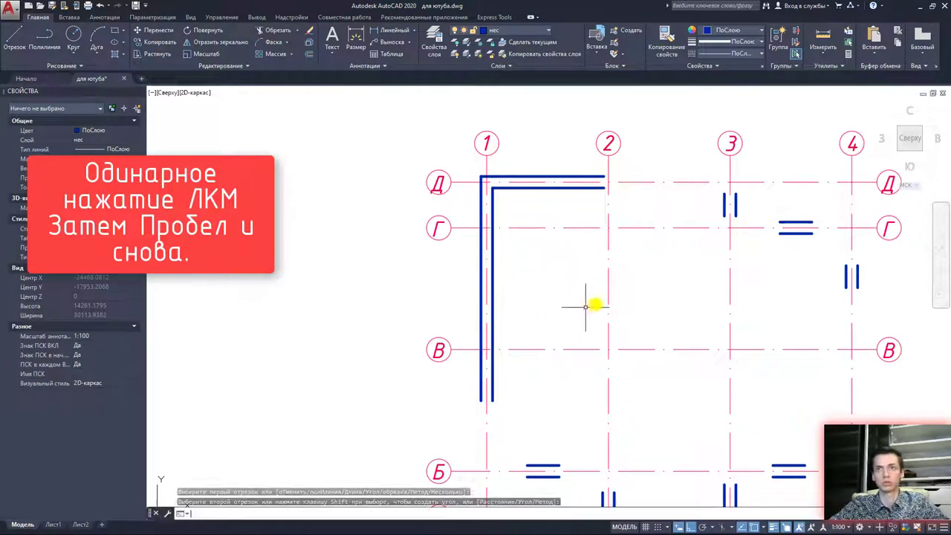
left_click(593, 188)
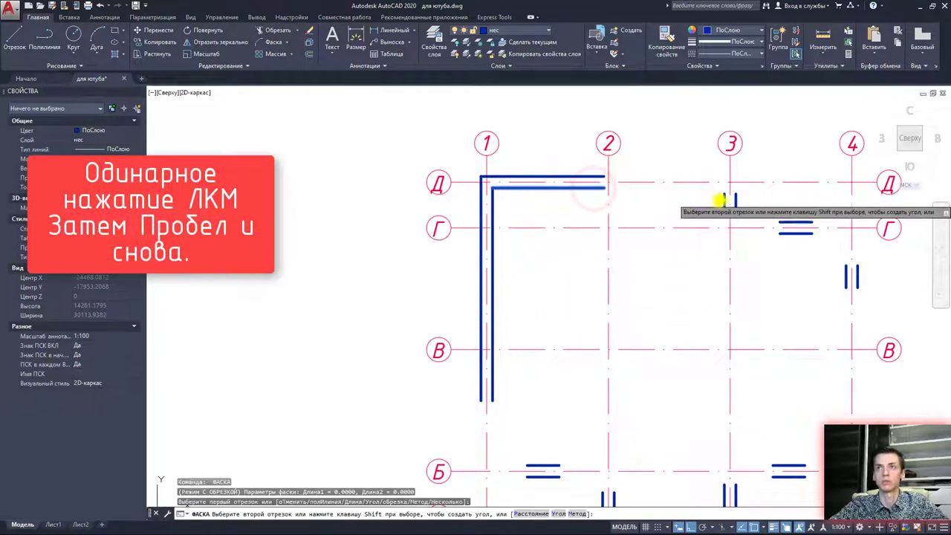
left_click(724, 201)
key("space")
left_click(589, 177)
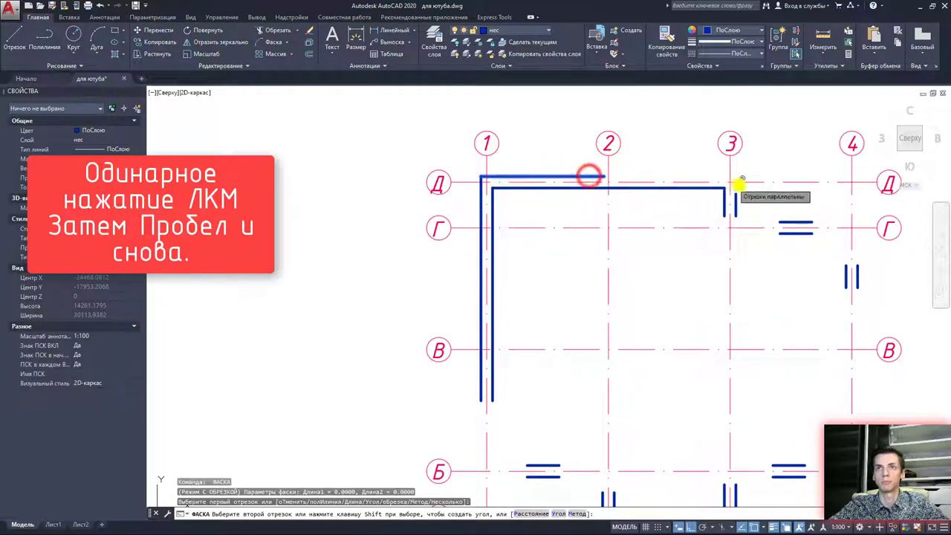
left_click(735, 199)
key("space")
left_click(735, 199)
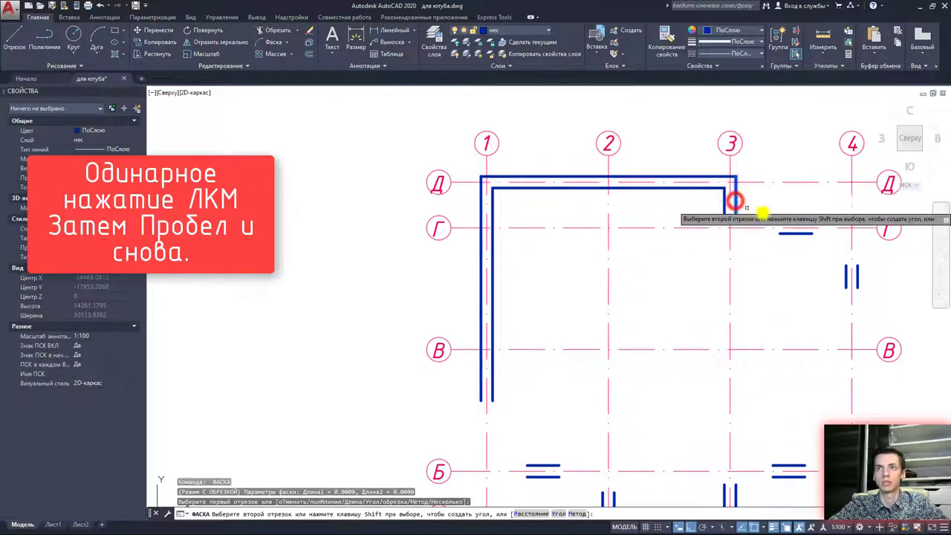
left_click(789, 221)
key("space")
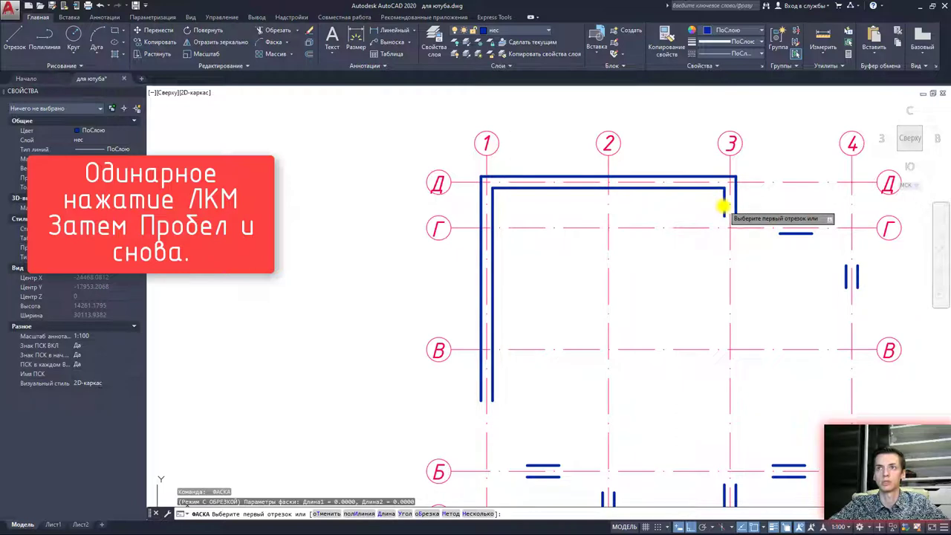
left_click(721, 206)
left_click(788, 234)
Corner both wall lines at Г to the axis-4 wall lines
middle_click_drag(778, 245, 595, 227)
key("space")
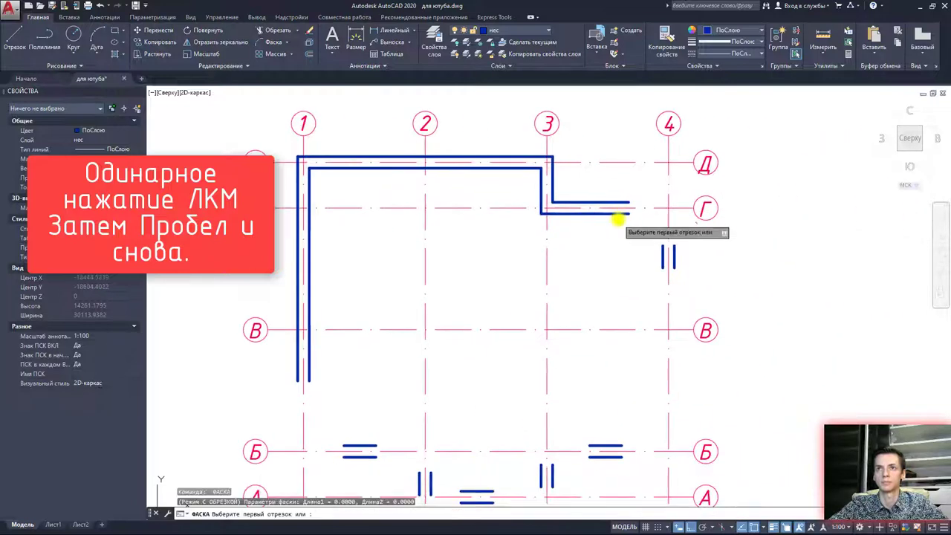
left_click(617, 213)
left_click(663, 257)
key("space")
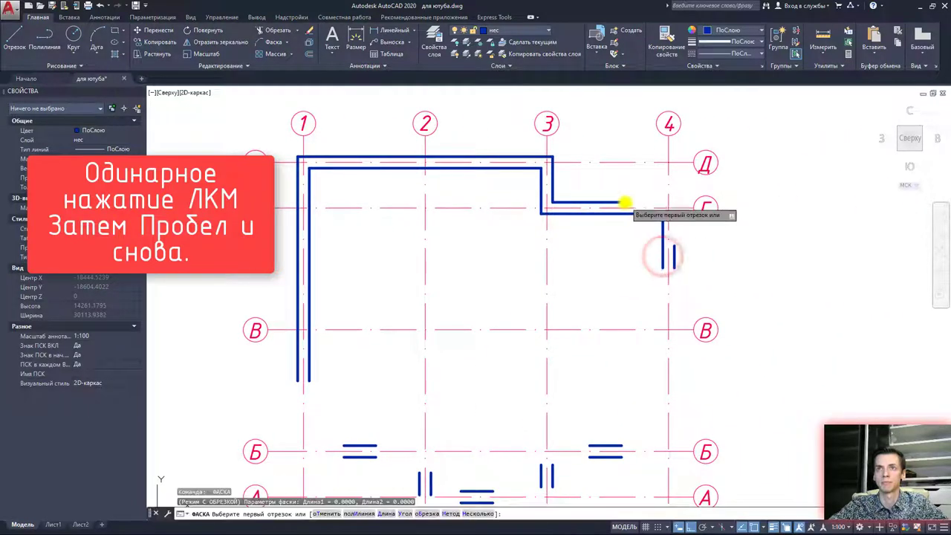
left_click(623, 202)
left_click(674, 253)
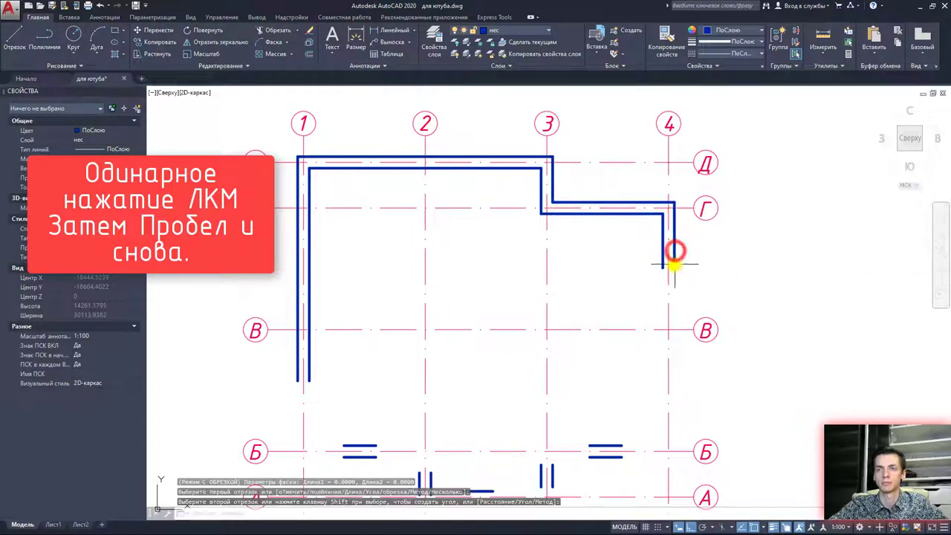
Join the inner and outer axis-4 walls to the wall lines along Б
middle_click_drag(676, 251, 632, 174)
key("space")
left_click(637, 141)
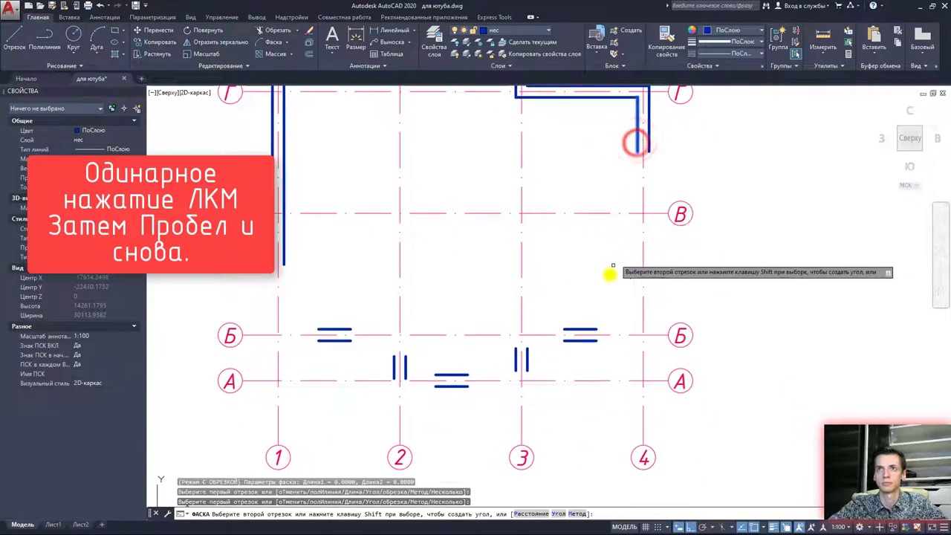
left_click(590, 328)
key("space")
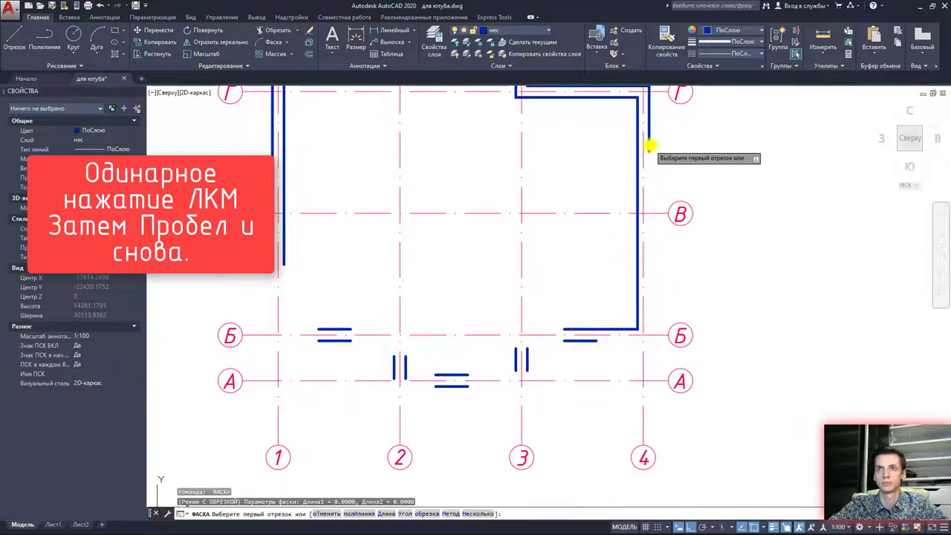
left_click(650, 147)
left_click(583, 340)
Corner the Б walls to the axis-3 walls, and the axis-3 walls to the lower А walls
key("space")
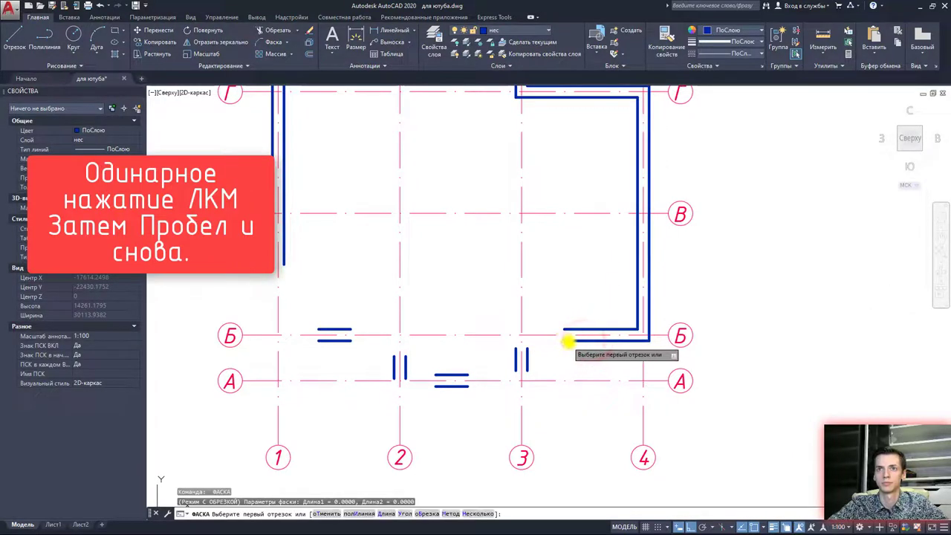
left_click(569, 338)
left_click(526, 356)
key("space")
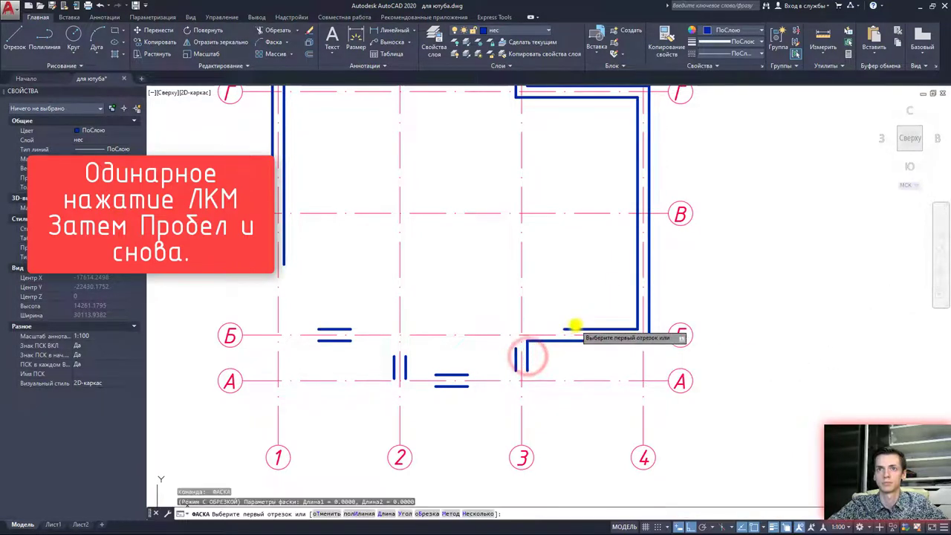
left_click(572, 327)
left_click(510, 356)
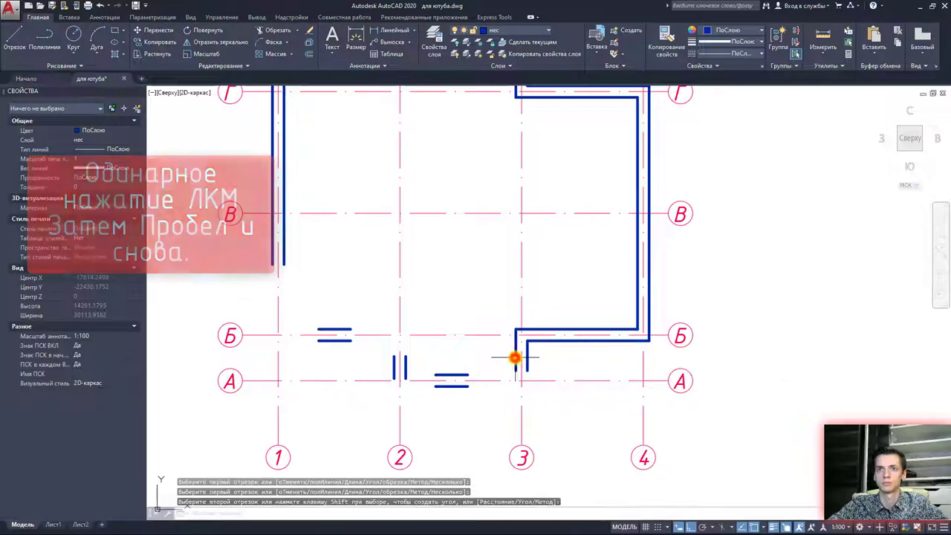
key("space")
left_click(515, 362)
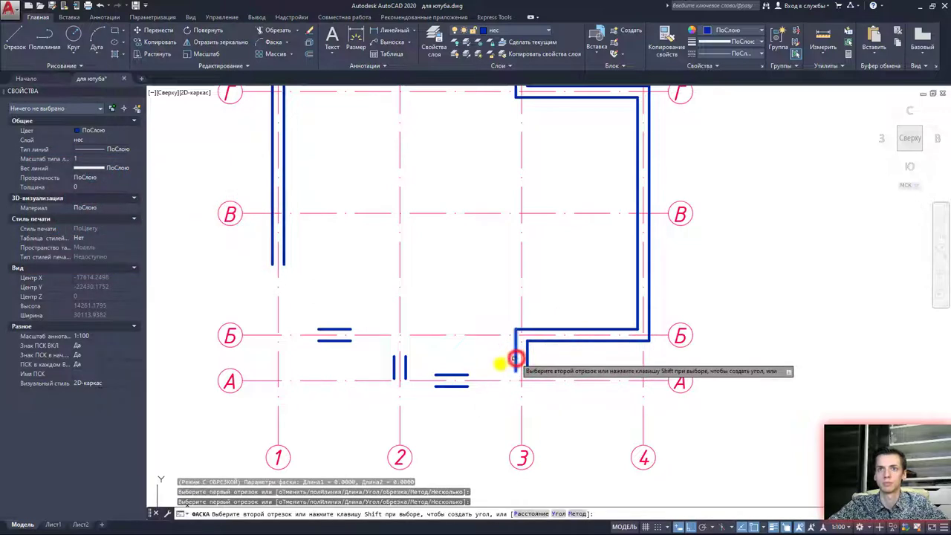
left_click(461, 375)
key("space")
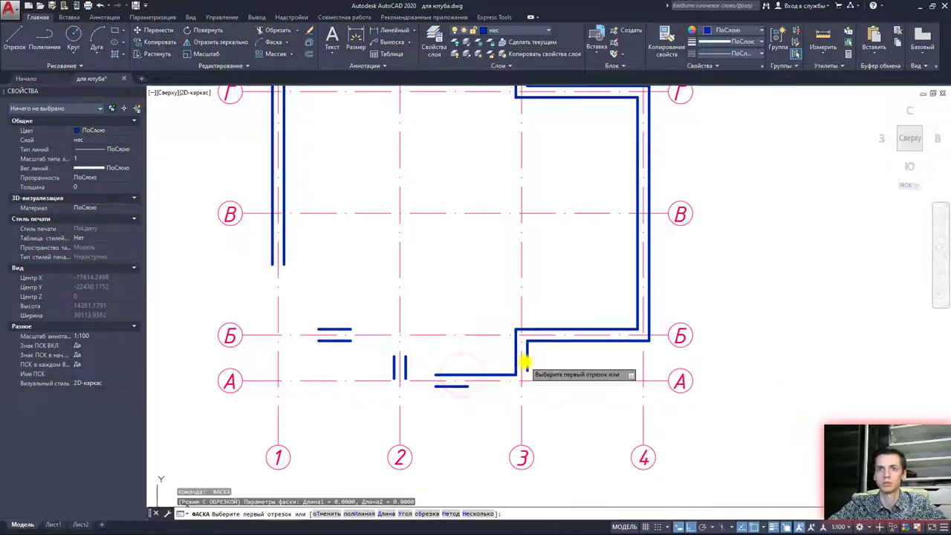
left_click(525, 362)
left_click(461, 386)
Join the lower walls to the axis-2 walls, and the axis-2 walls to the short Б walls
key("space")
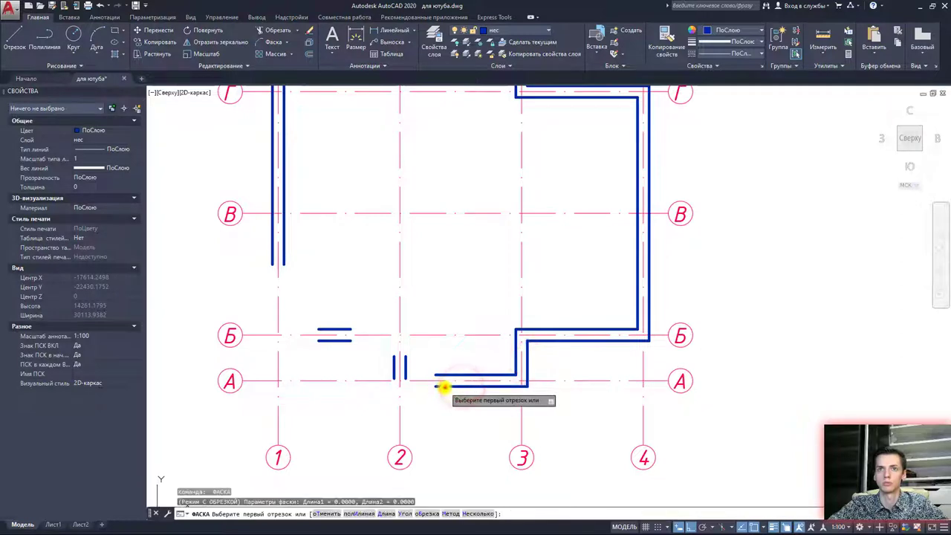
left_click(443, 386)
left_click(394, 369)
key("space")
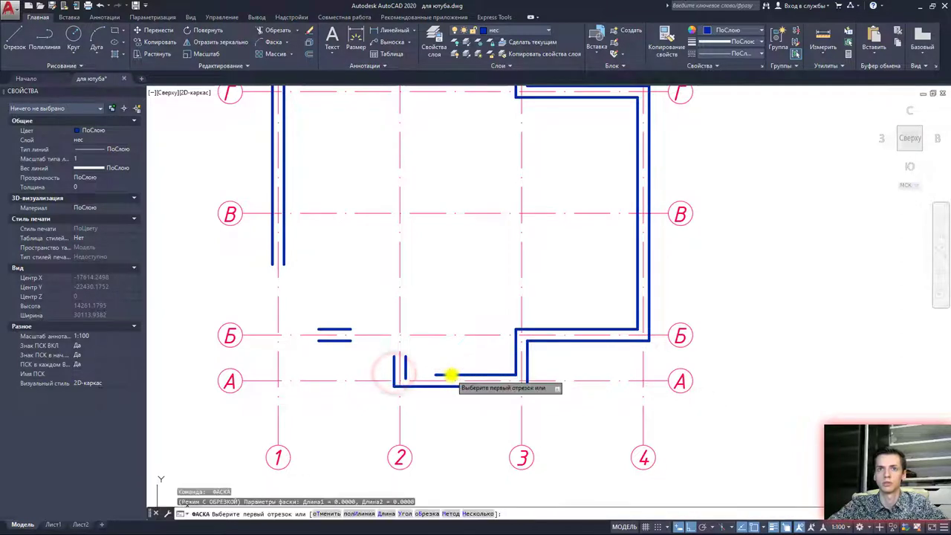
left_click(451, 374)
left_click(406, 370)
key("space")
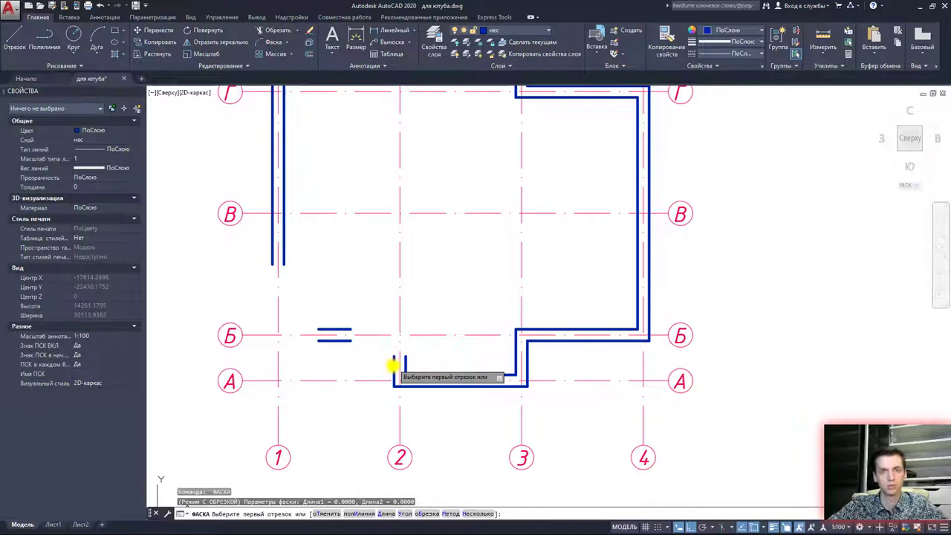
left_click(394, 365)
left_click(340, 340)
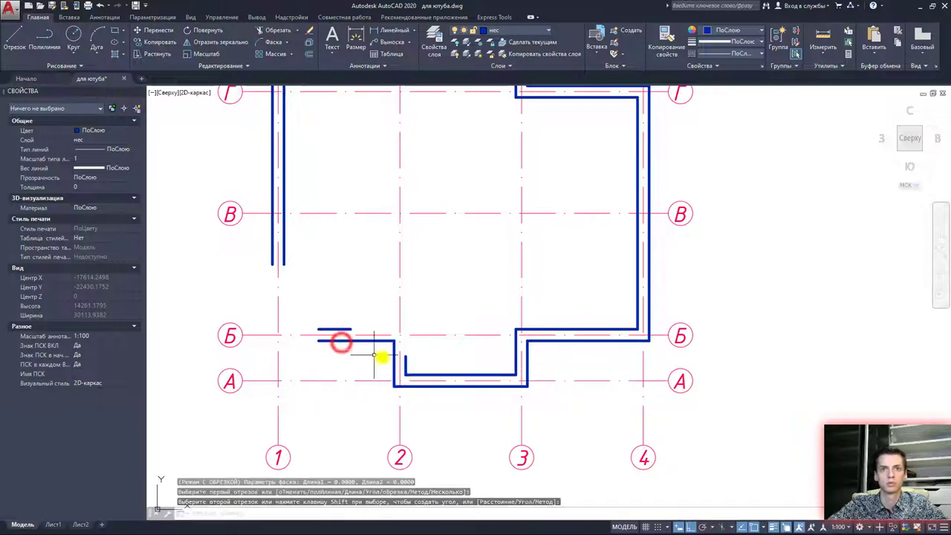
key("space")
left_click(405, 365)
left_click(347, 329)
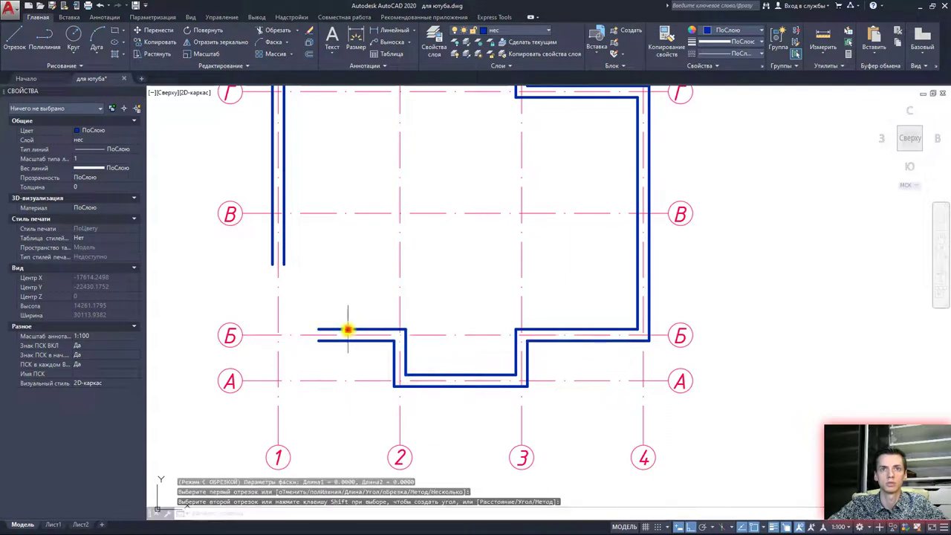
Corner the outer and inner left walls to the short Б walls and zoom out
key("space")
left_click(334, 339)
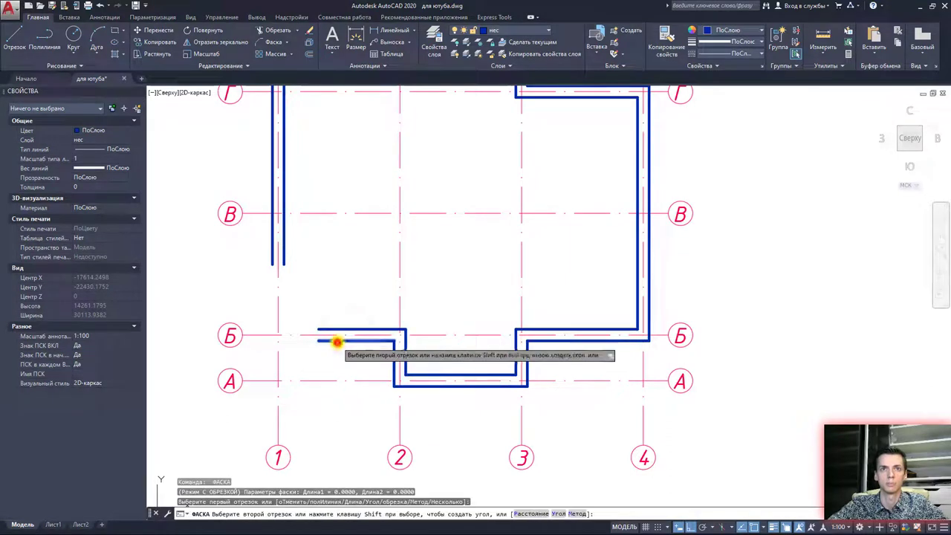
left_click(270, 258)
key("space")
left_click(329, 329)
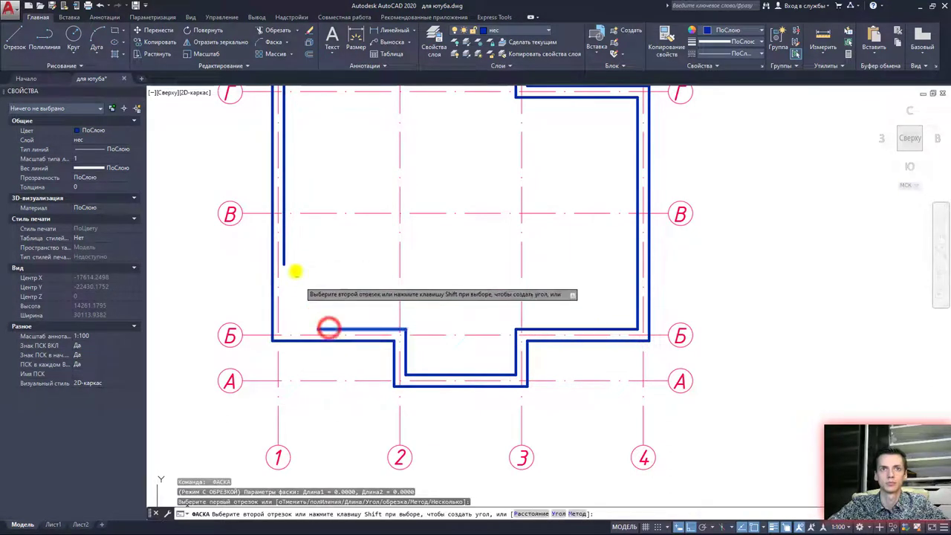
left_click(285, 248)
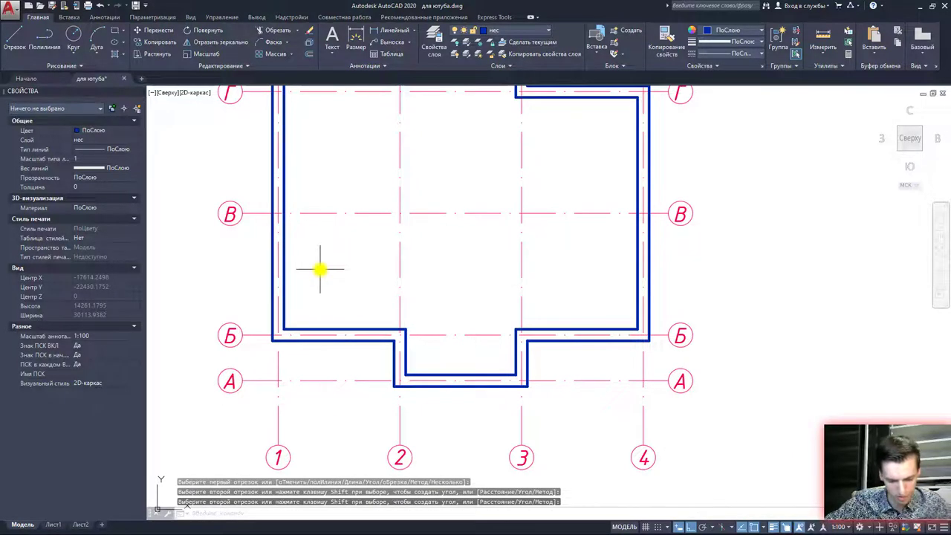
scroll(446, 290, "down", 3)
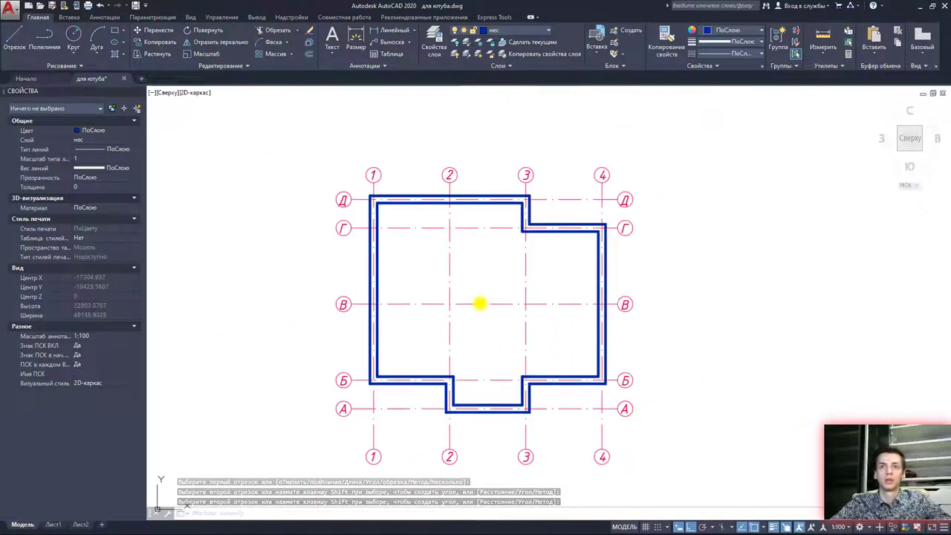
key("Escape")
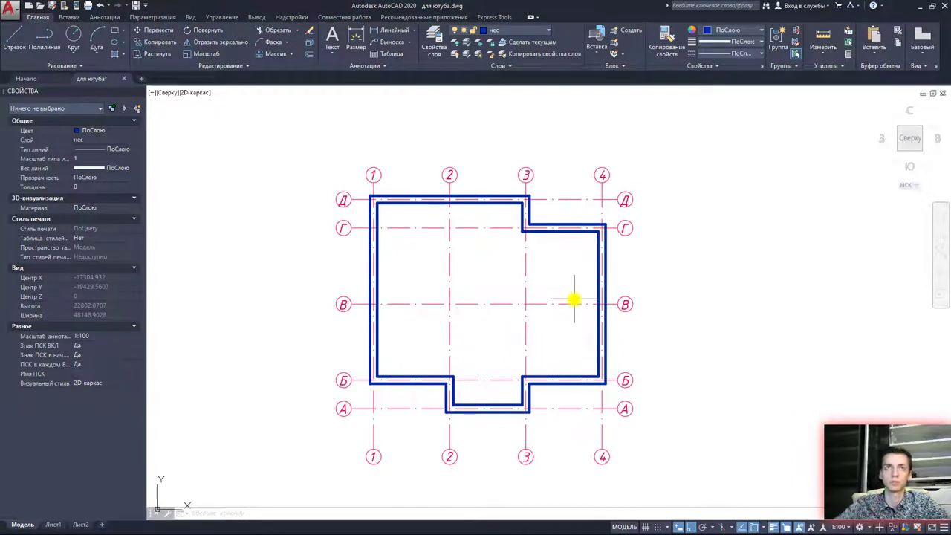
Create a new layer утеплитель with green colour 72 in Layer Properties
left_click(435, 43)
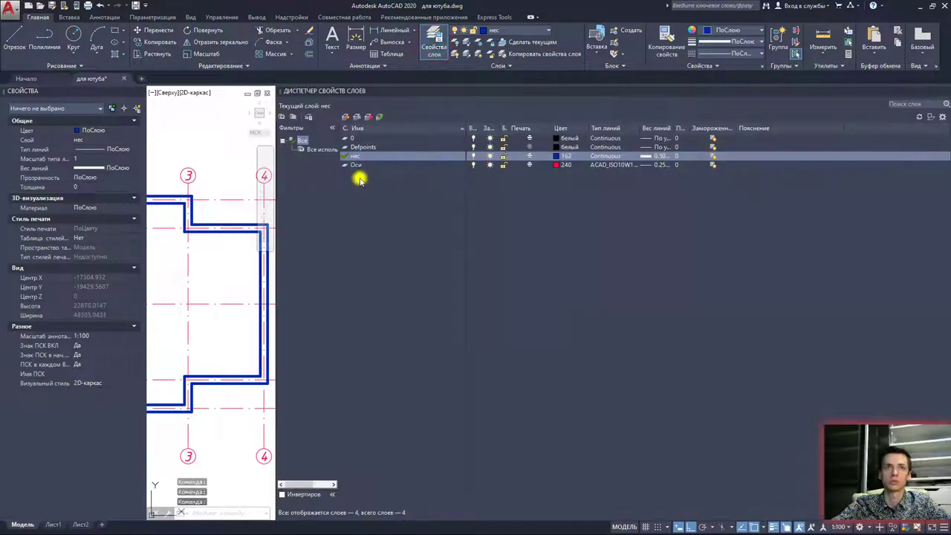
left_click(344, 118)
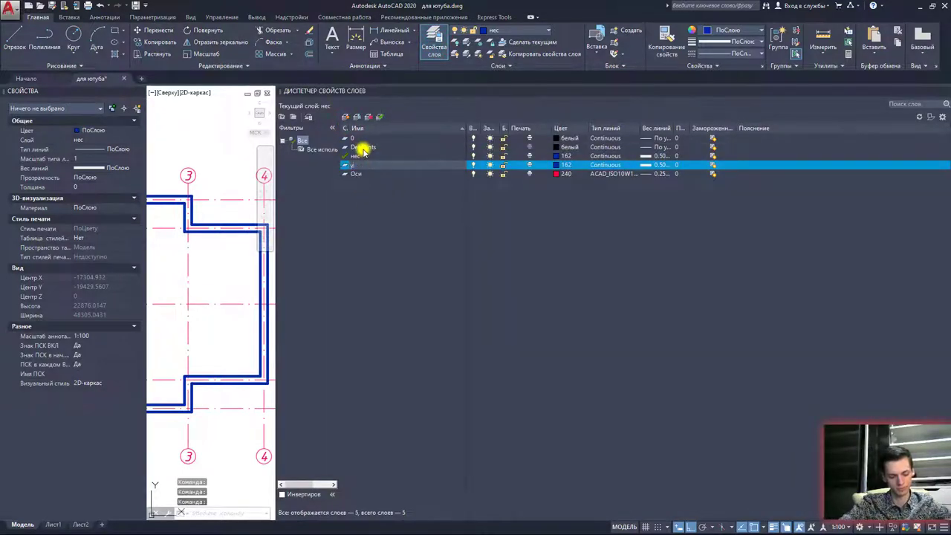
type("теплитель")
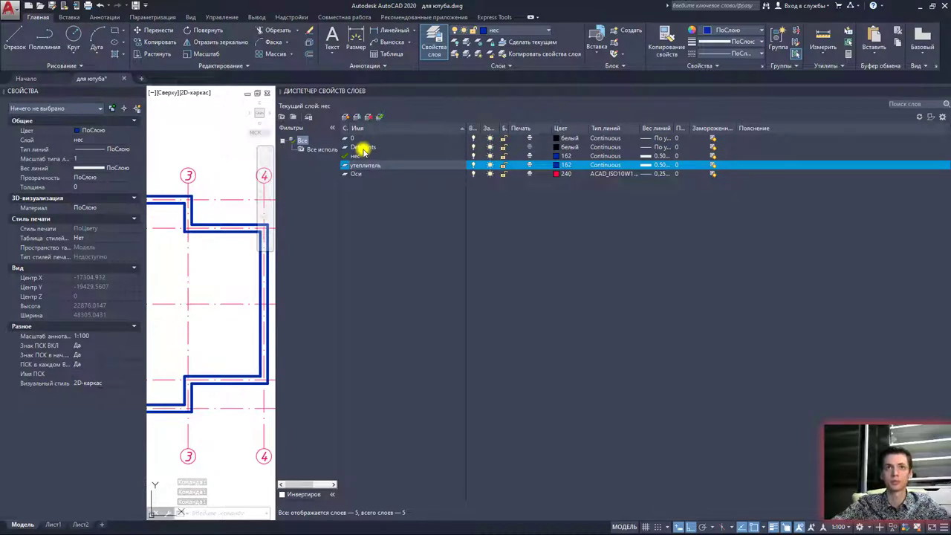
left_click(557, 165)
left_click(435, 235)
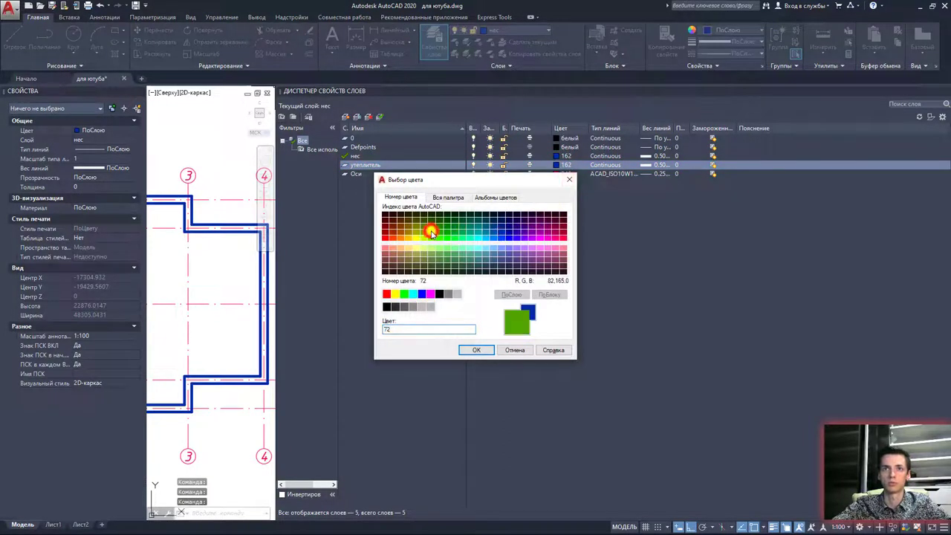
left_click(475, 351)
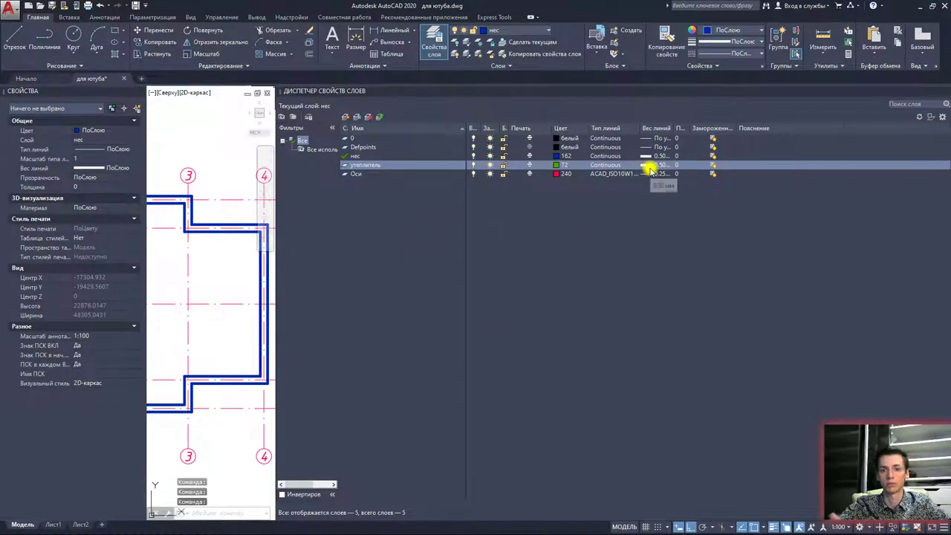
Add layer облицовка with purple colour 202, then close the layer palette
left_click(344, 117)
type("облицовка")
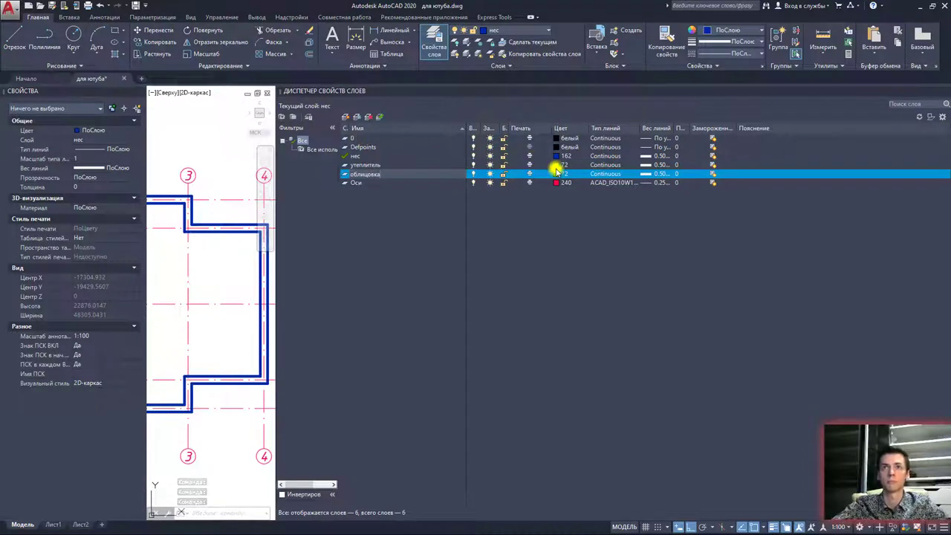
left_click(558, 174)
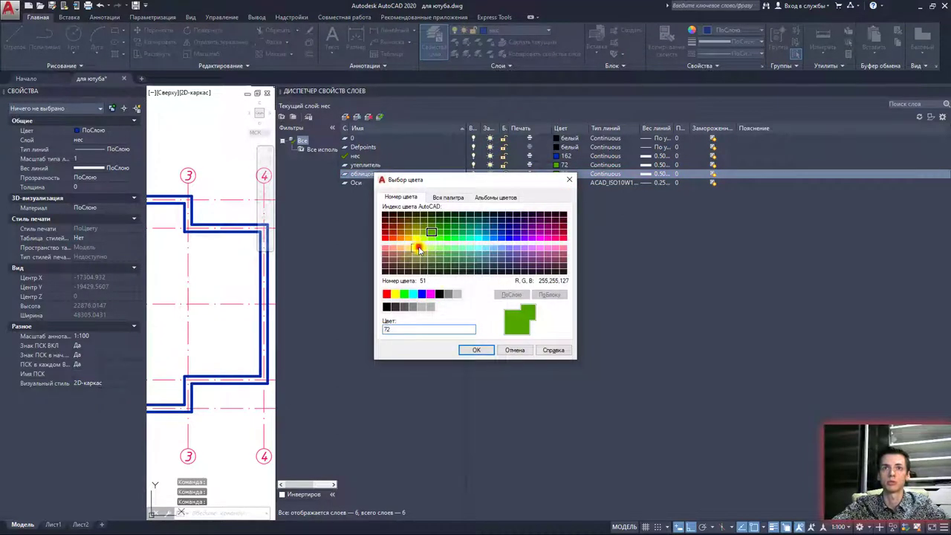
left_click(417, 246)
left_click(476, 349)
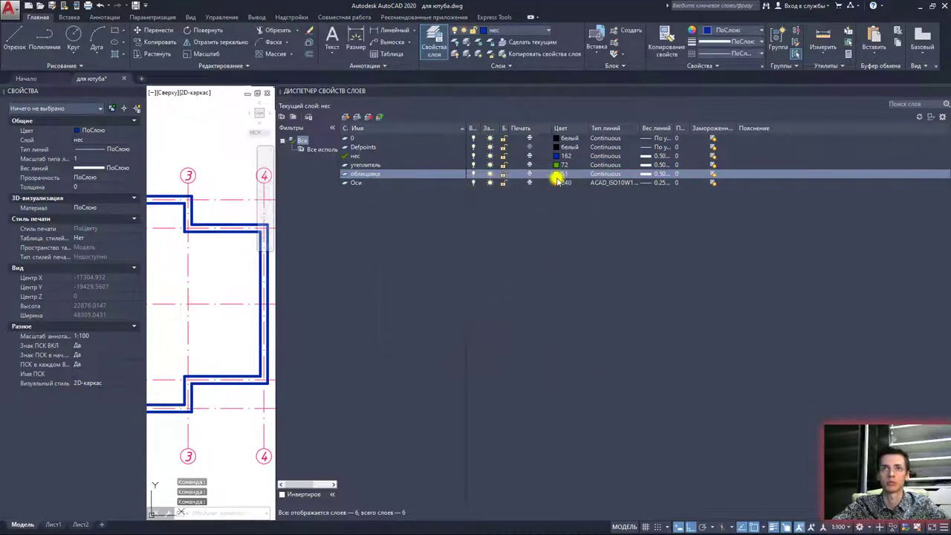
left_click(558, 176)
left_click(533, 233)
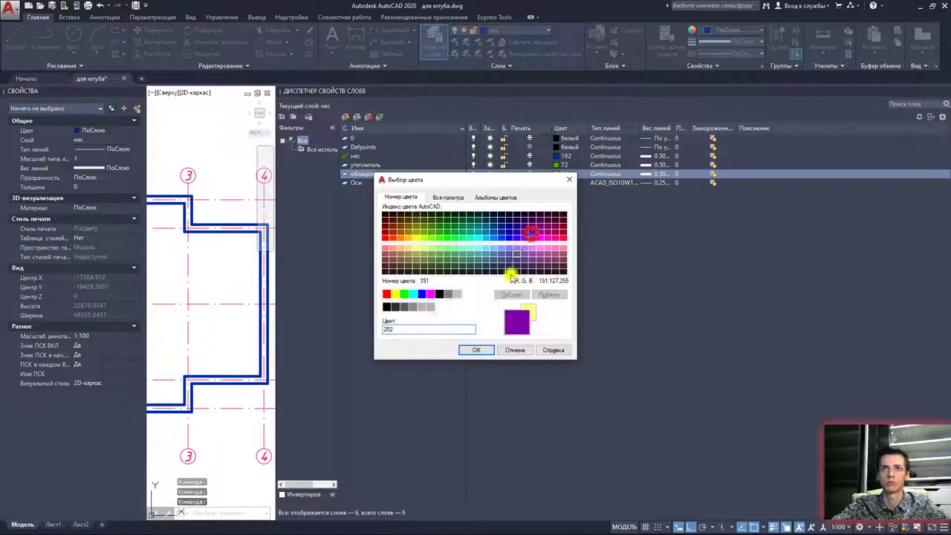
left_click(472, 348)
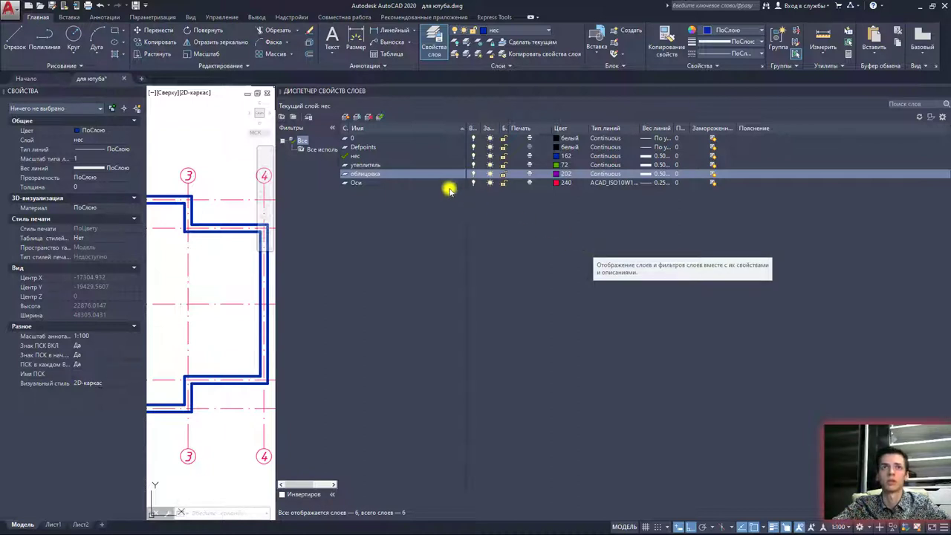
left_click(438, 51)
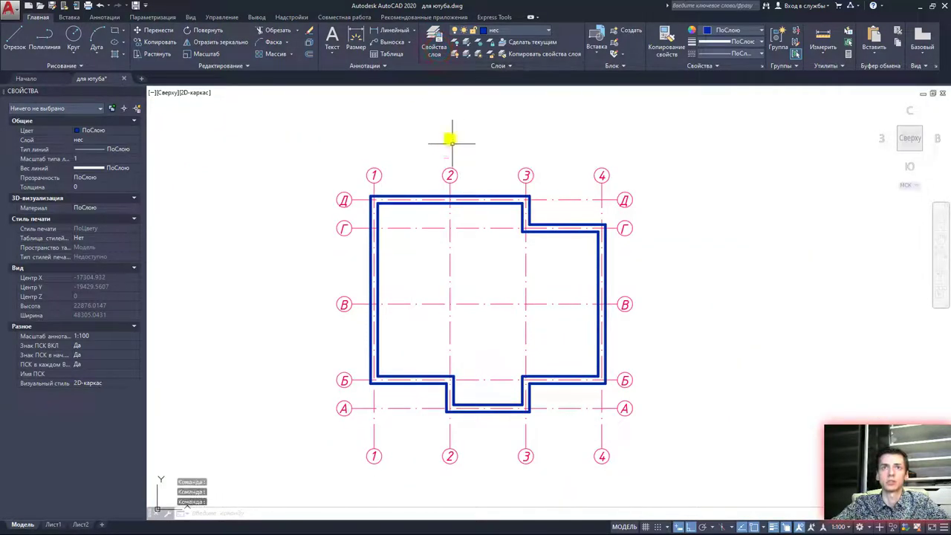
Reopen and close the layer palette, then start a selection window from the plan's top-left corner
left_click(441, 54)
left_click(441, 54)
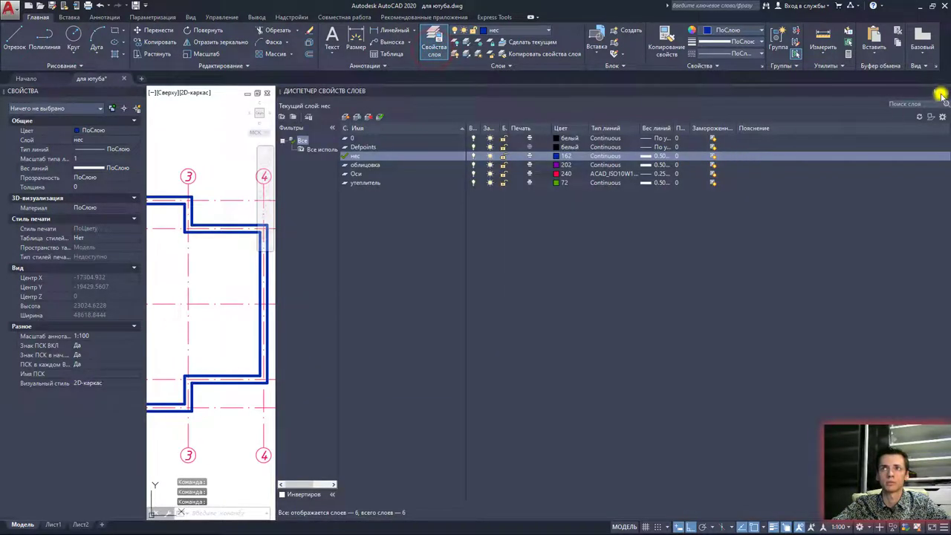
left_click(940, 93)
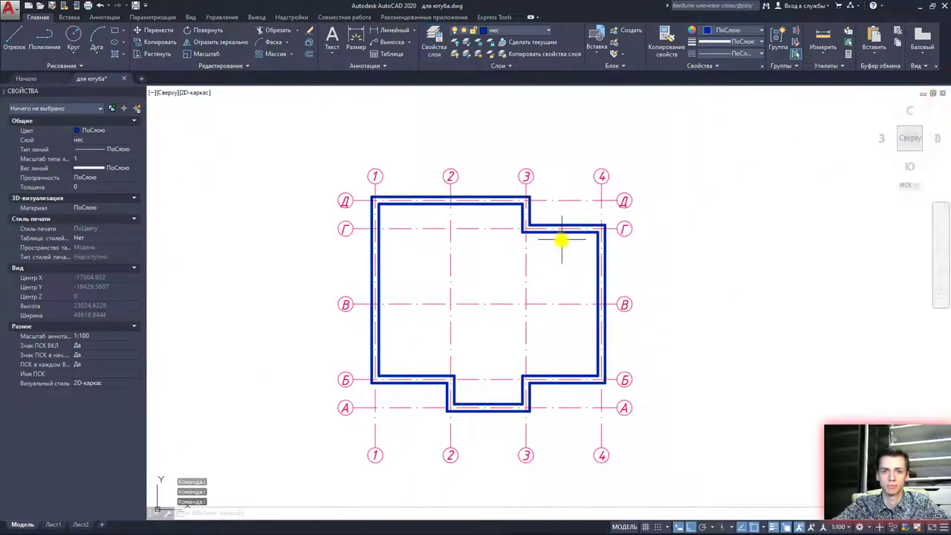
middle_click_drag(555, 248, 544, 240)
left_click(351, 182)
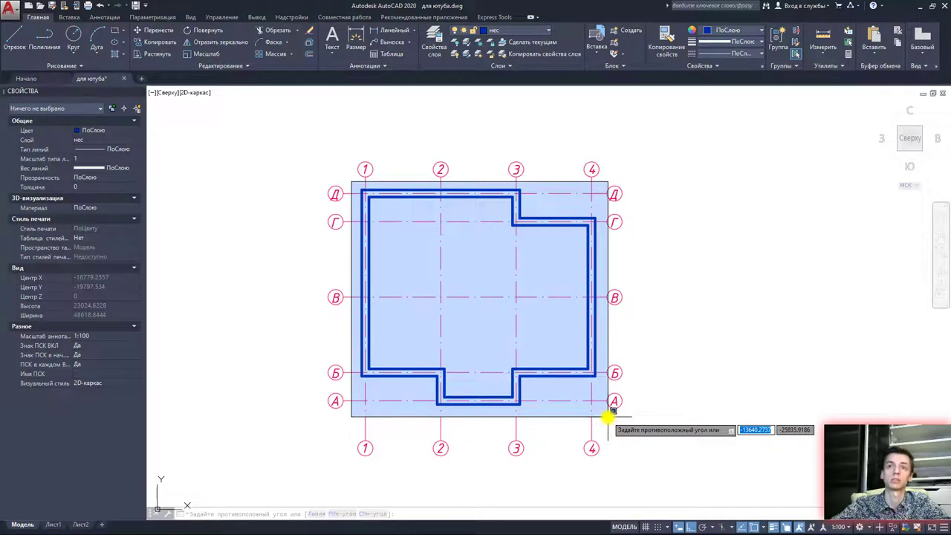
Select the plan's wall lines and try joining them with Join, then cancel
left_click(608, 418)
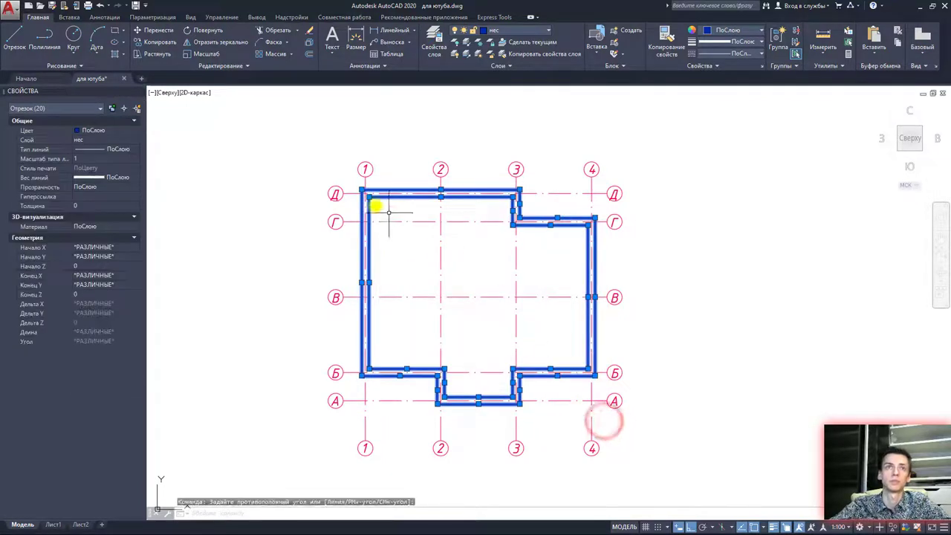
left_click(235, 67)
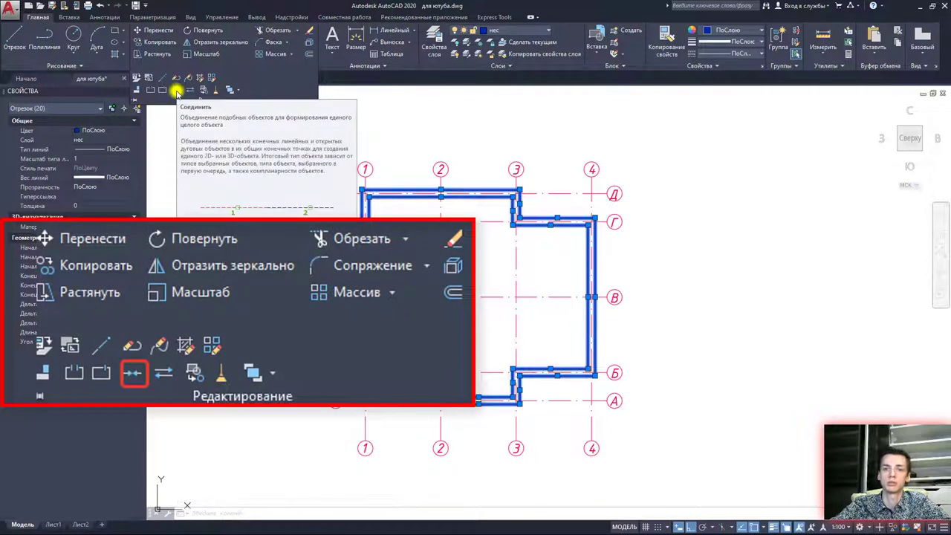
left_click(178, 95)
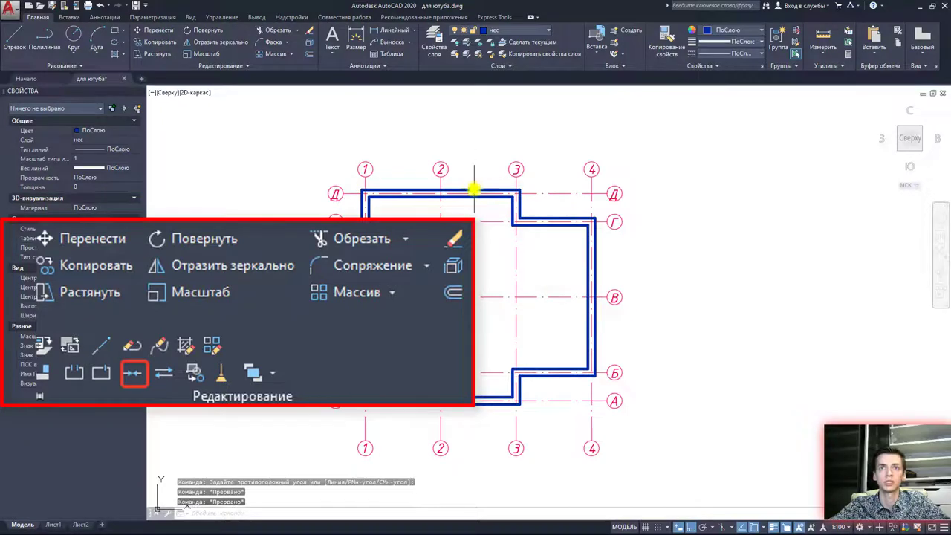
left_click(476, 190)
scroll(524, 214, "up", 4)
left_click(514, 196)
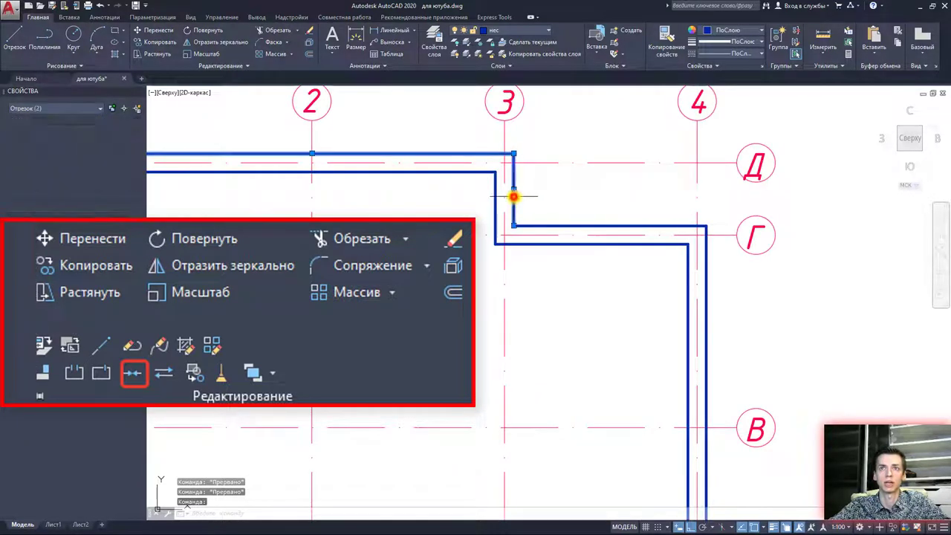
left_click(554, 222)
key("Escape")
Select the right outer wall line along axis 4 and pan to show it between Г and В
left_click(701, 267)
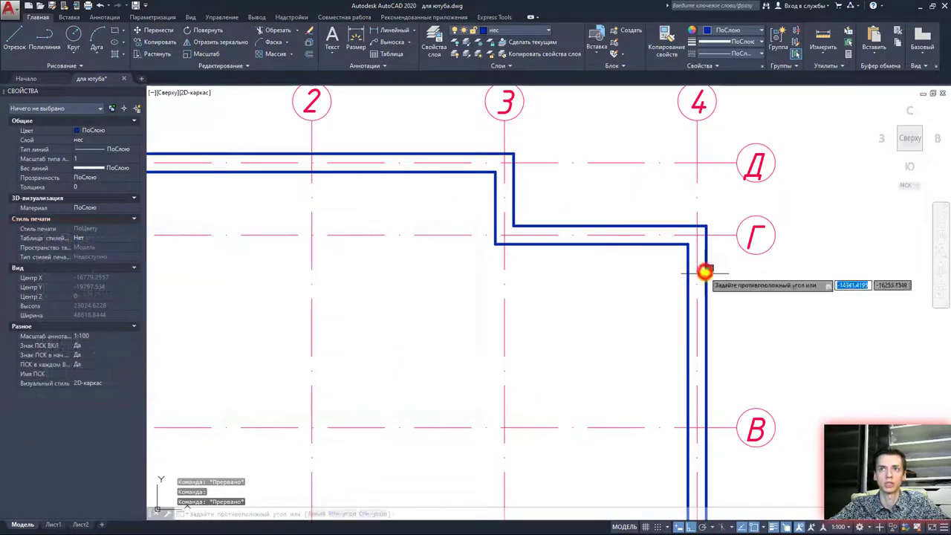
key("Escape")
left_click(706, 277)
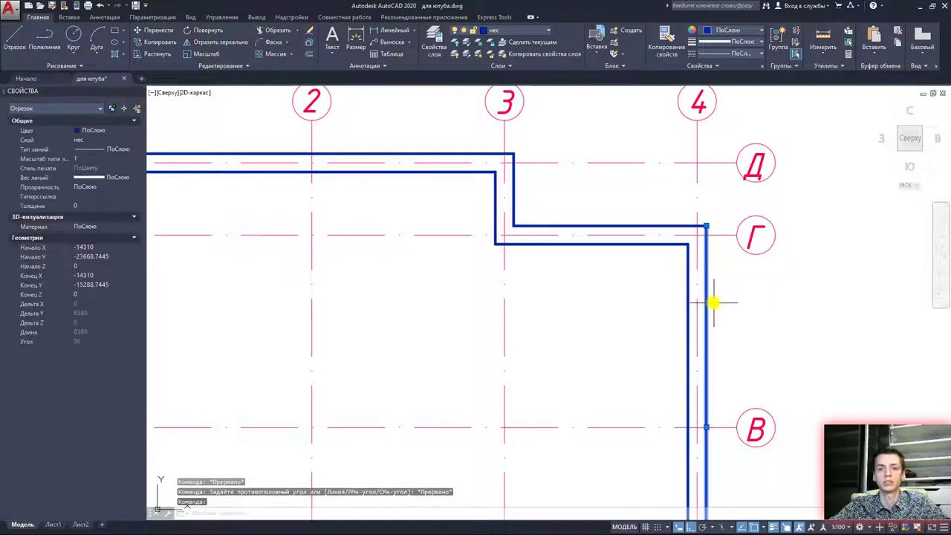
middle_click_drag(719, 313, 474, 80)
Make a trial 190 offset of the right outer wall, undo it, and start a polyline
left_click(311, 54)
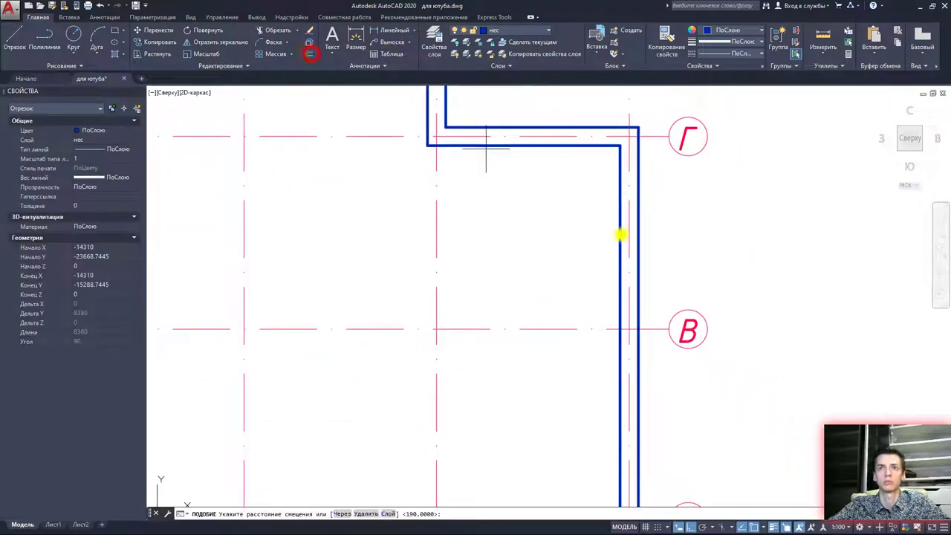
key("Return")
left_click(640, 264)
left_click(668, 273)
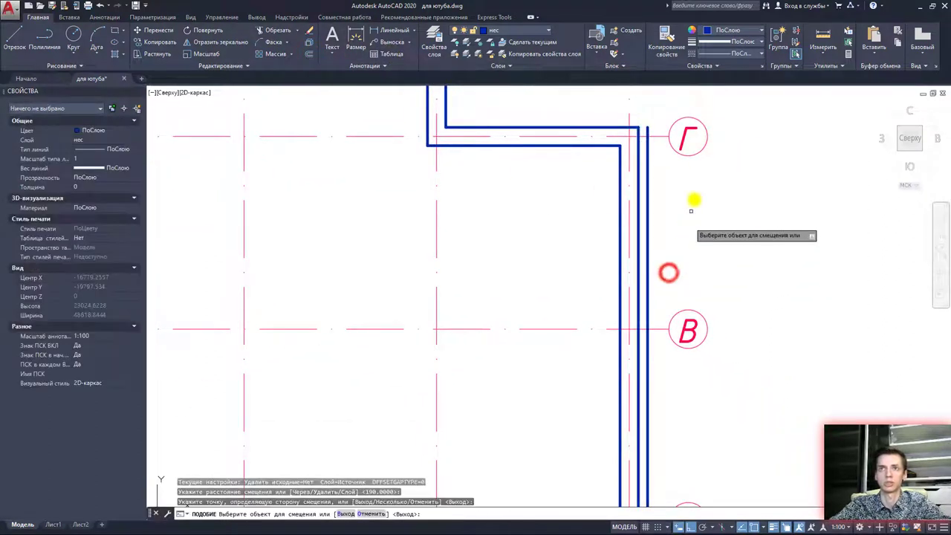
middle_click_drag(677, 135, 675, 212)
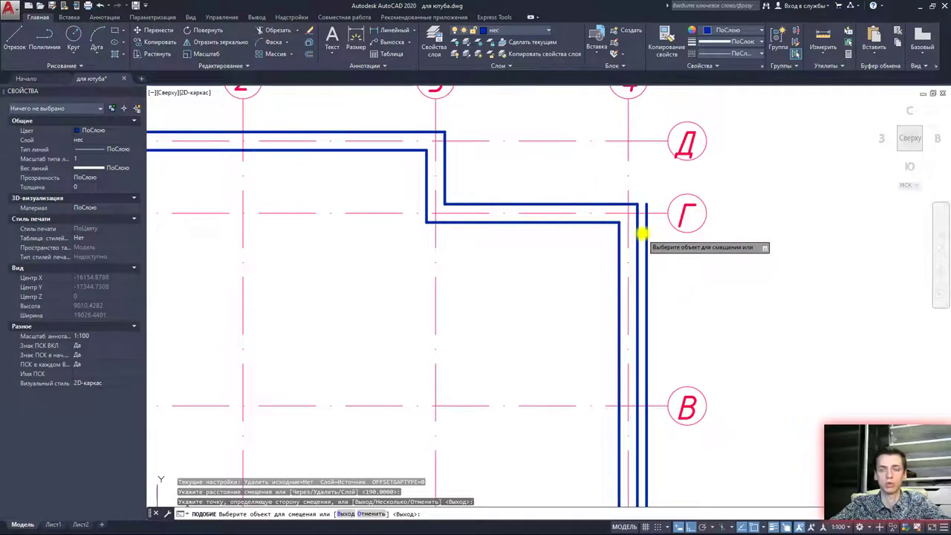
key("ctrl+z")
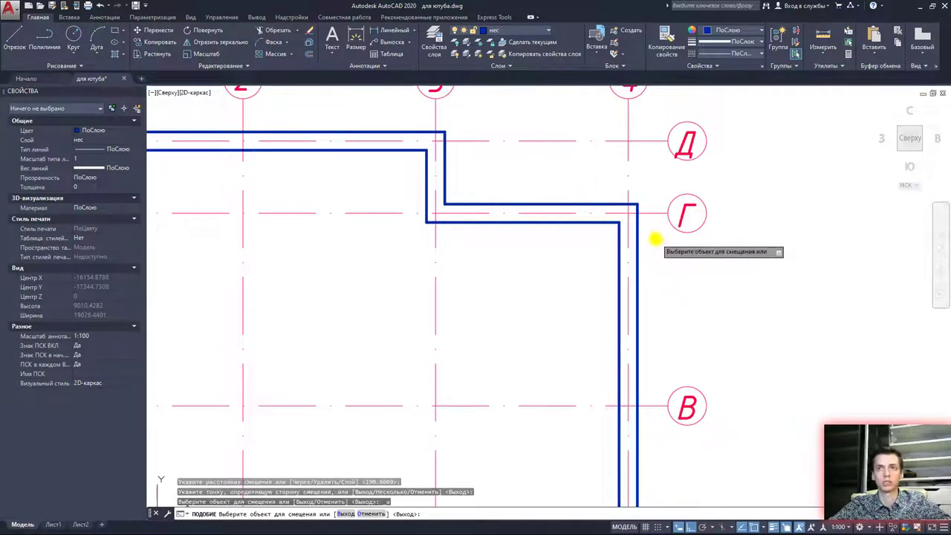
left_click(44, 38)
middle_click_drag(668, 178, 412, 161)
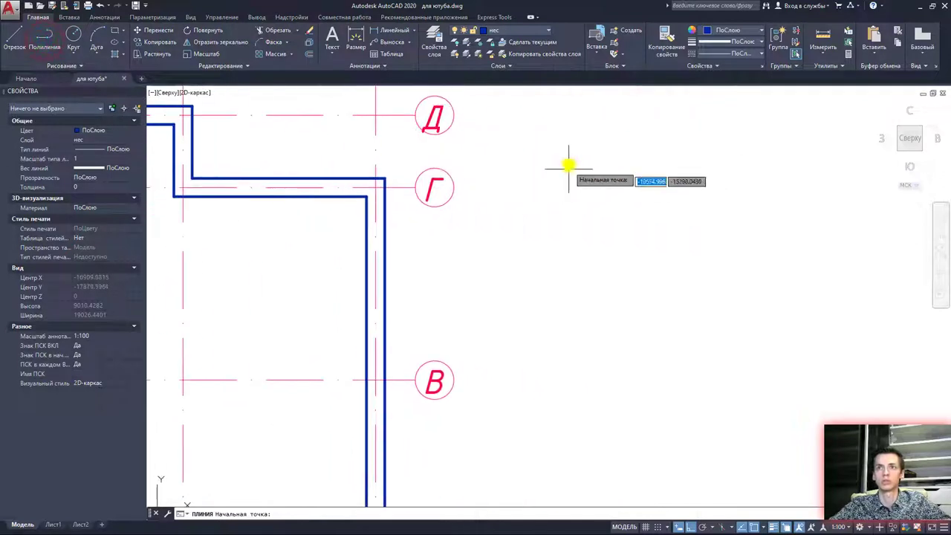
left_click(568, 162)
left_click(568, 257)
left_click(723, 256)
left_click(715, 347)
key("Escape")
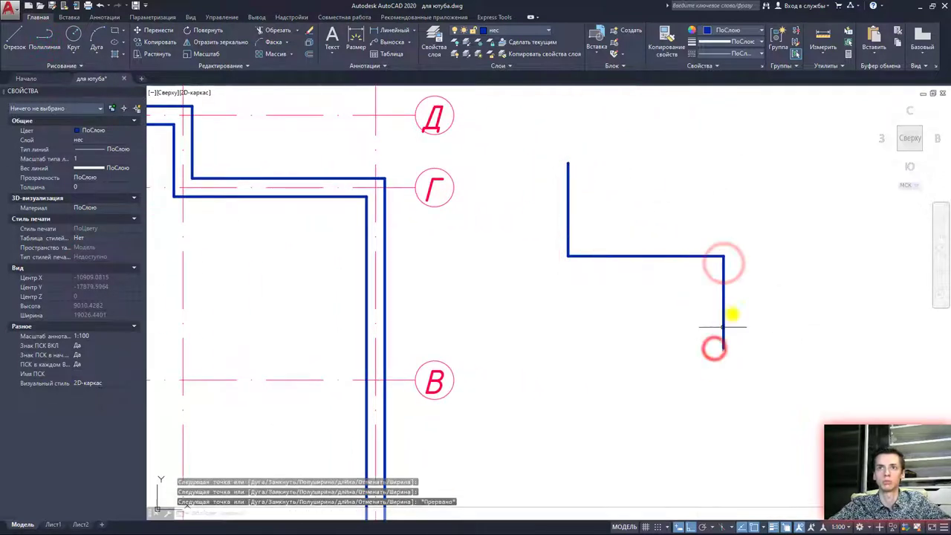
left_click(722, 303)
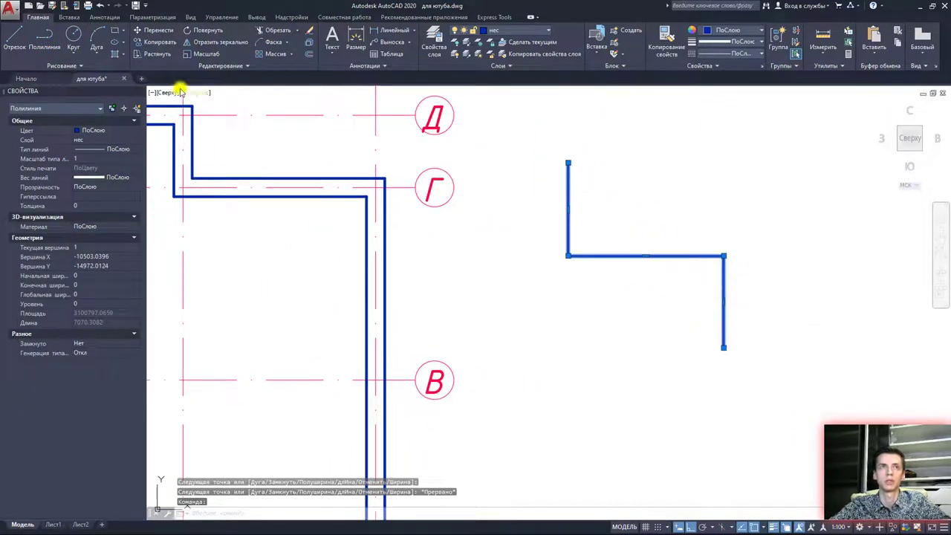
left_click(314, 55)
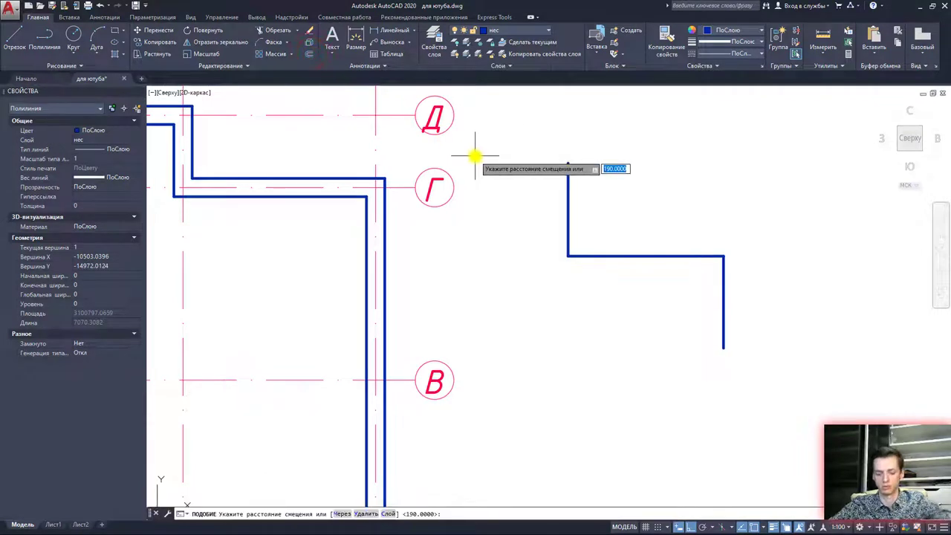
key("Return")
left_click(568, 183)
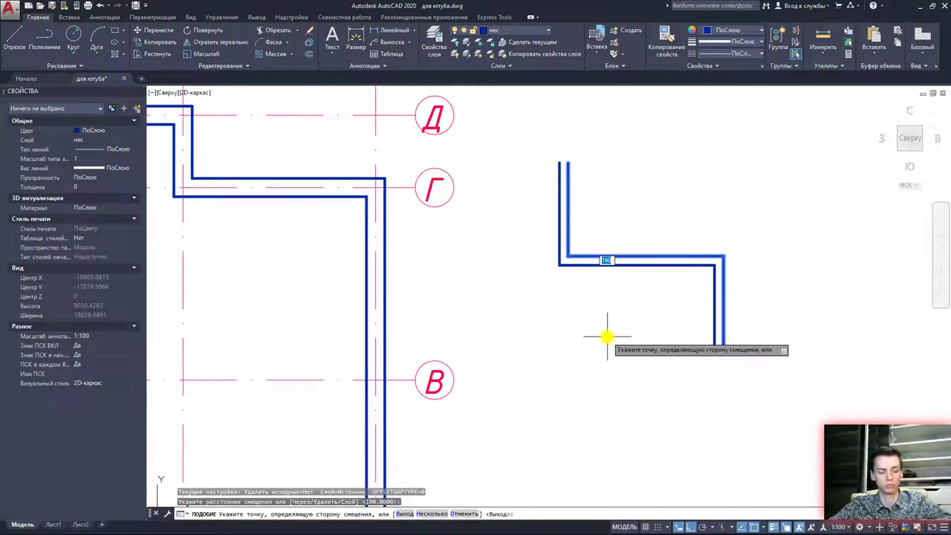
key("Escape")
left_click(652, 287)
left_click(595, 220)
Delete the trial polyline, join all wall lines into outer and inner outlines, and check both
key("Delete")
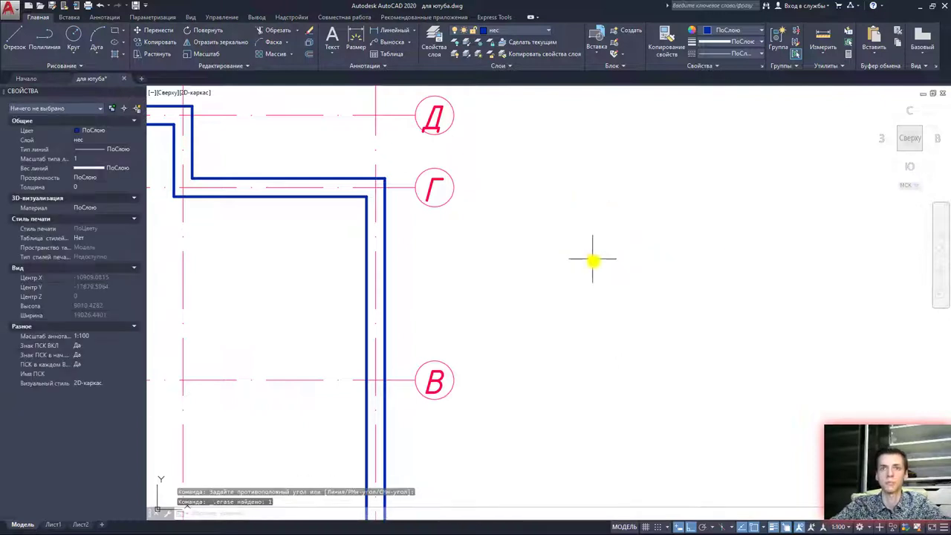
scroll(592, 260, "down", 4)
left_click(342, 206)
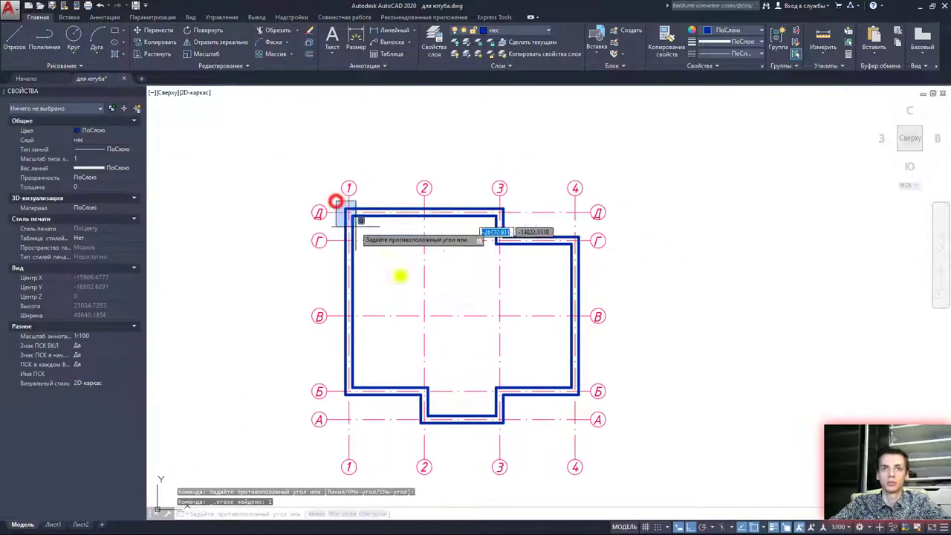
left_click(585, 438)
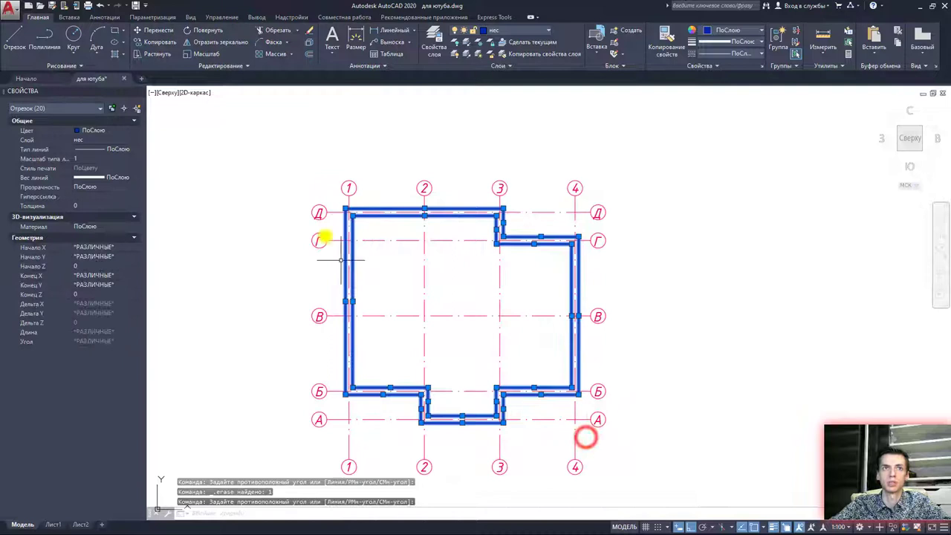
left_click(223, 67)
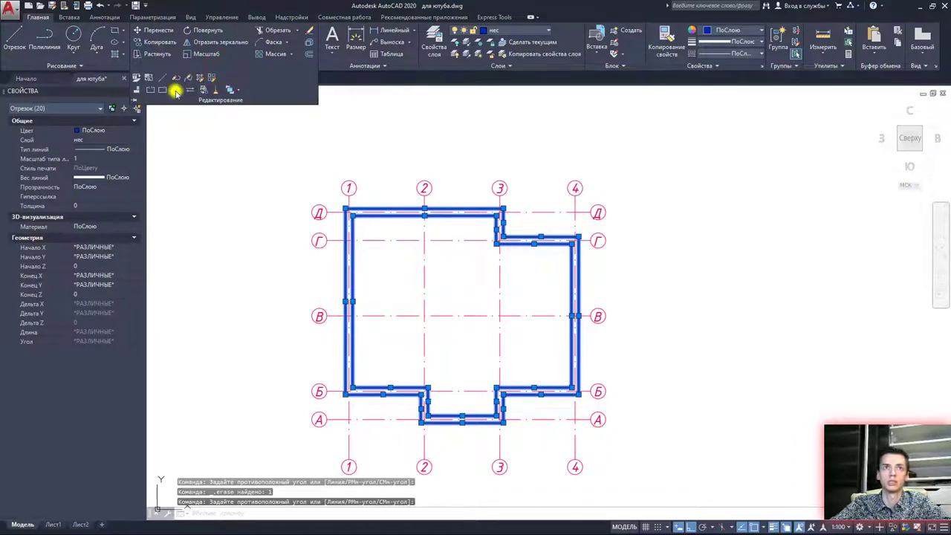
left_click(175, 90)
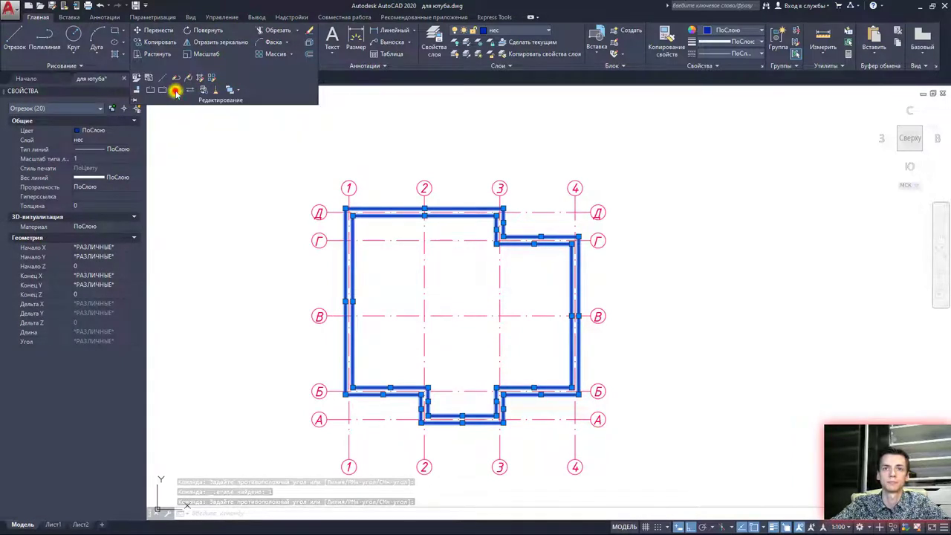
left_click(485, 210)
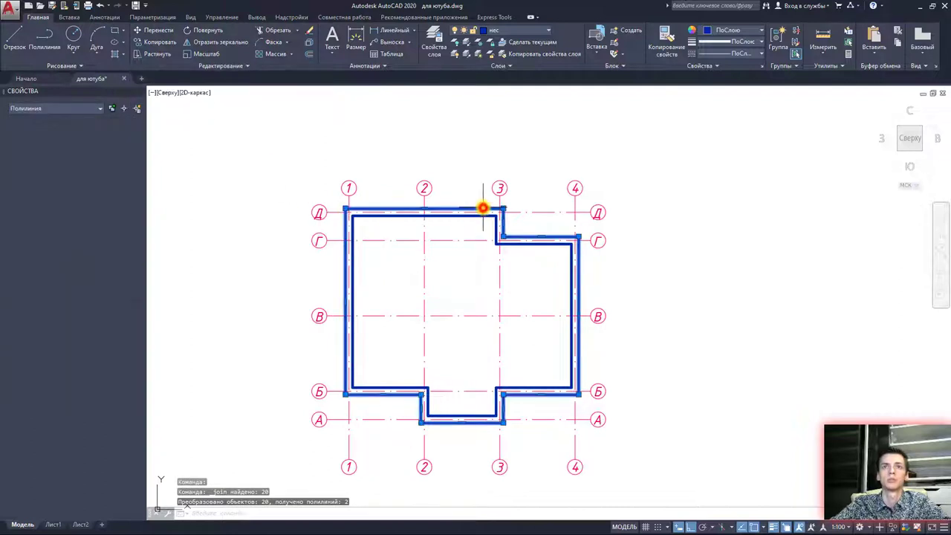
key("Escape")
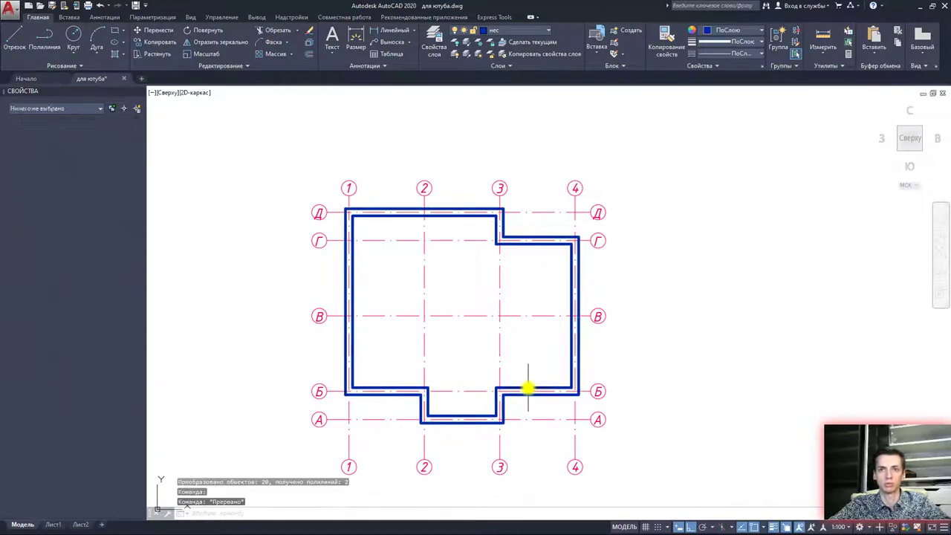
left_click(528, 388)
key("Escape")
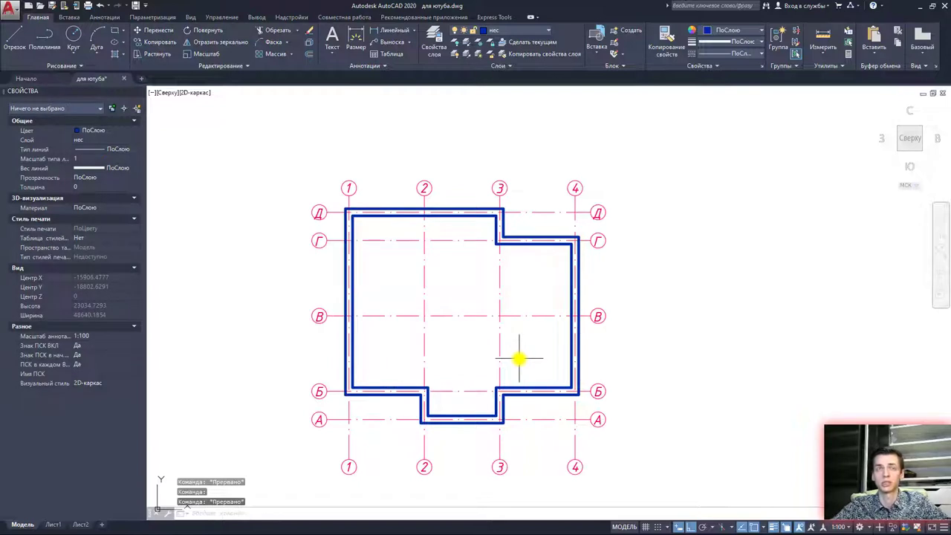
Explode the outer wall polyline and inspect the resulting separate wall segments
left_click(533, 239)
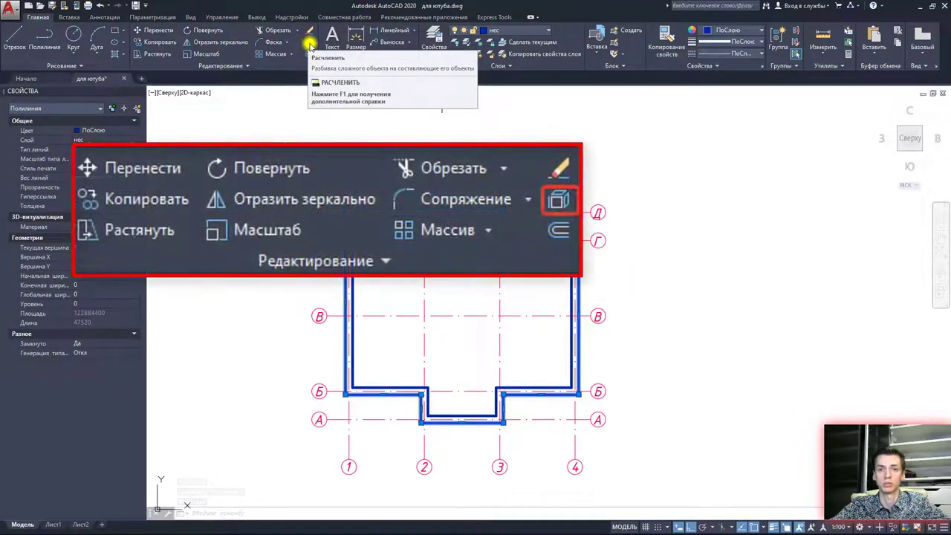
left_click(311, 46)
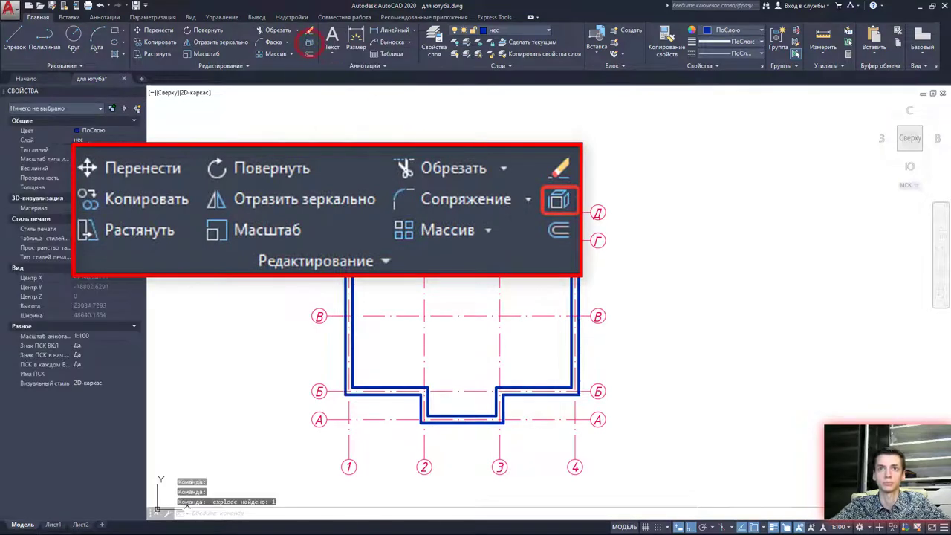
scroll(518, 218, "up", 2)
left_click(615, 277)
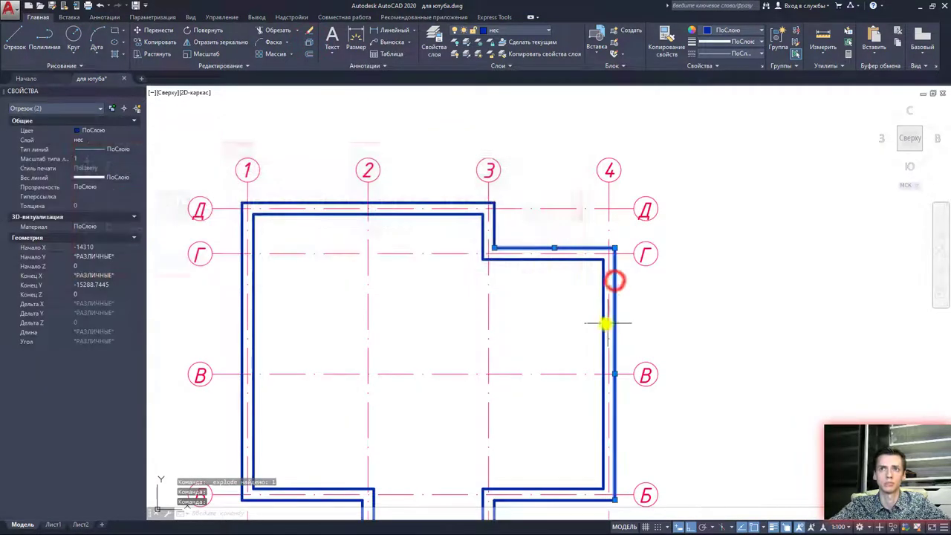
mouse_move(605, 323)
middle_mouse_down()
mouse_move(590, 223)
mouse_move(552, 237)
middle_mouse_up()
scroll(584, 224, "down", 2)
key("Escape")
left_click(534, 236)
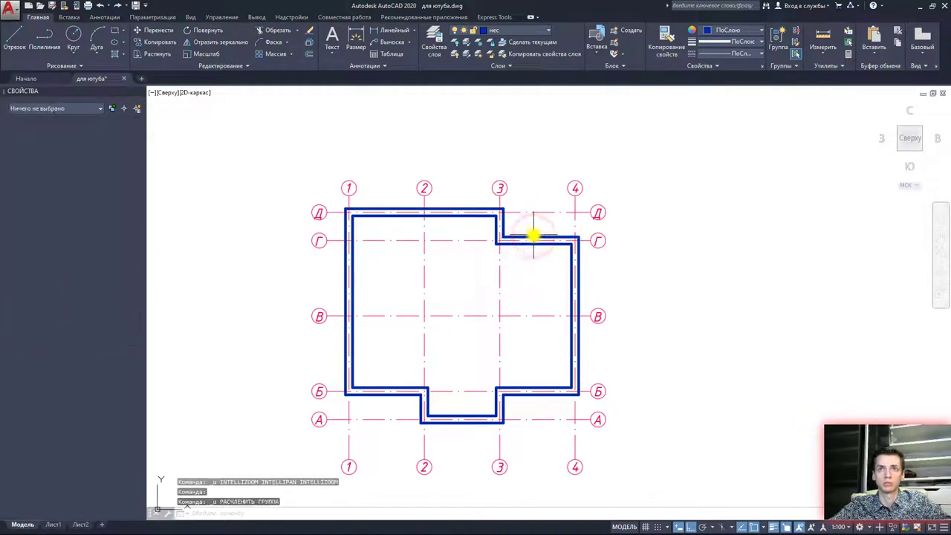
Delete the stray L-shaped trial polyline beside the plan
scroll(528, 240, "up", 3)
key("Delete")
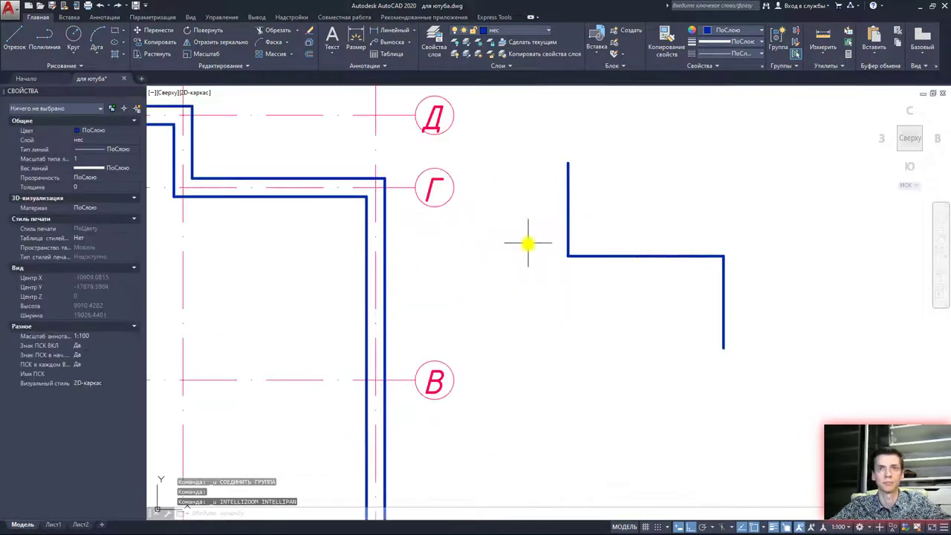
left_click(566, 245)
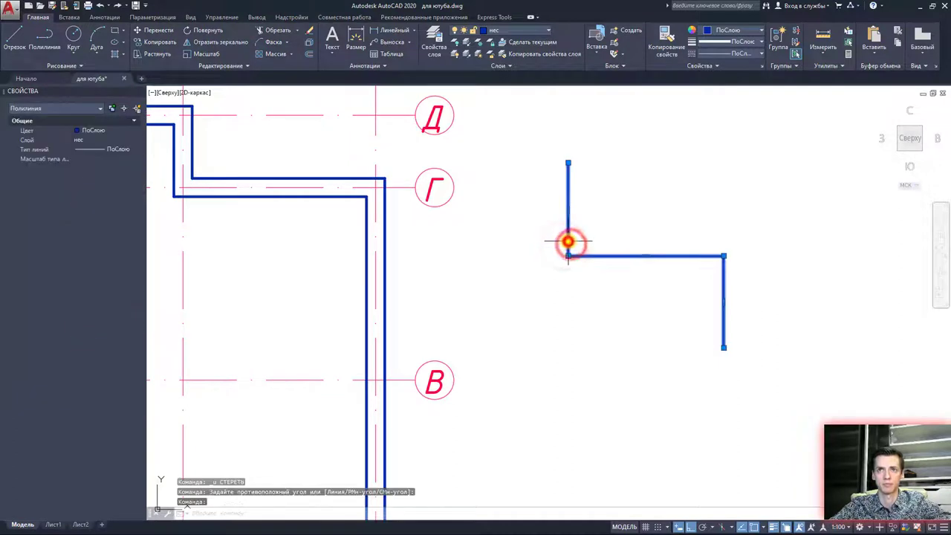
key("Delete")
Window-select all 20 wall lines and join them into two polylines
scroll(386, 256, "down", 5)
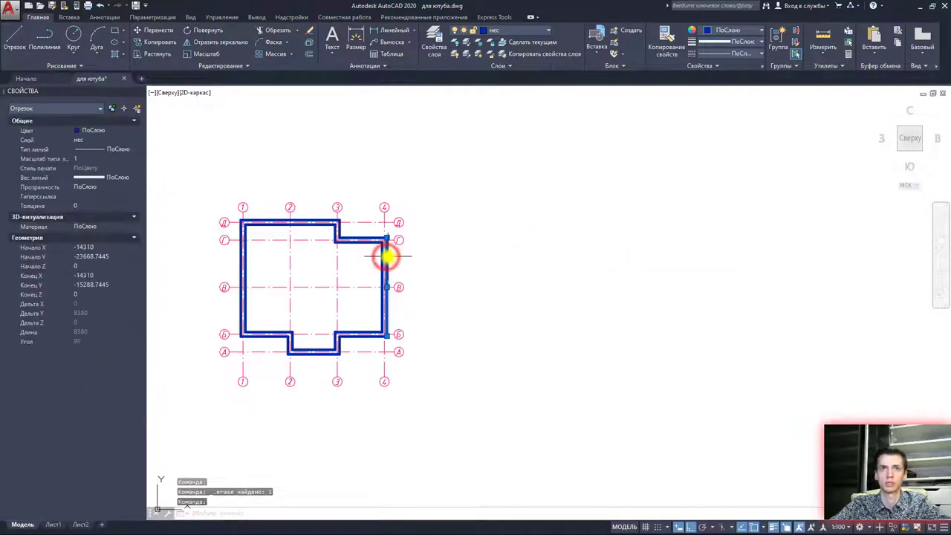
middle_click_drag(293, 250, 397, 255)
left_click(322, 226)
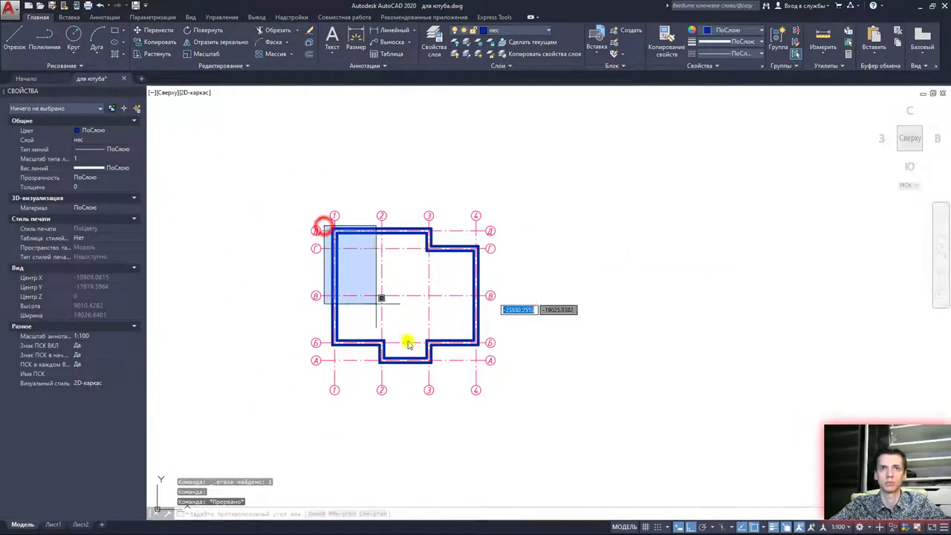
left_click(484, 370)
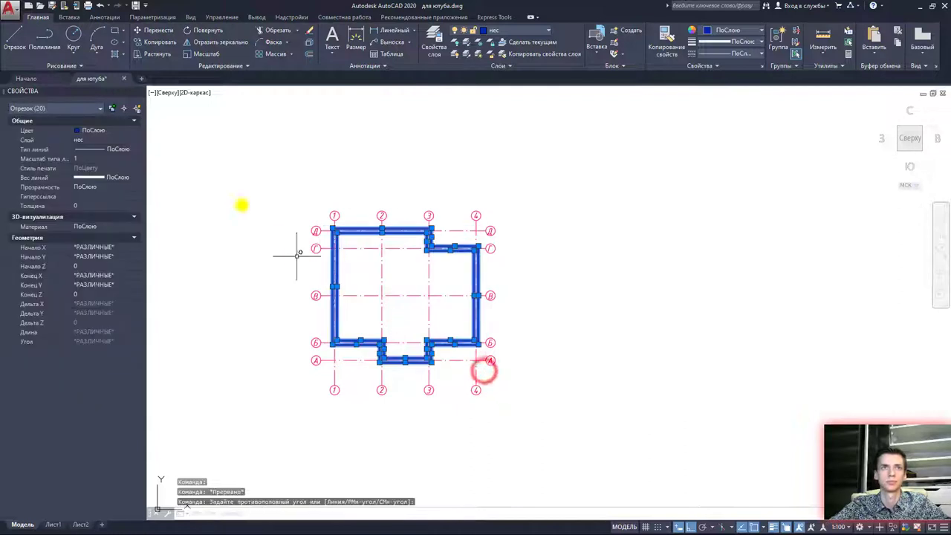
left_click(194, 69)
left_click(174, 91)
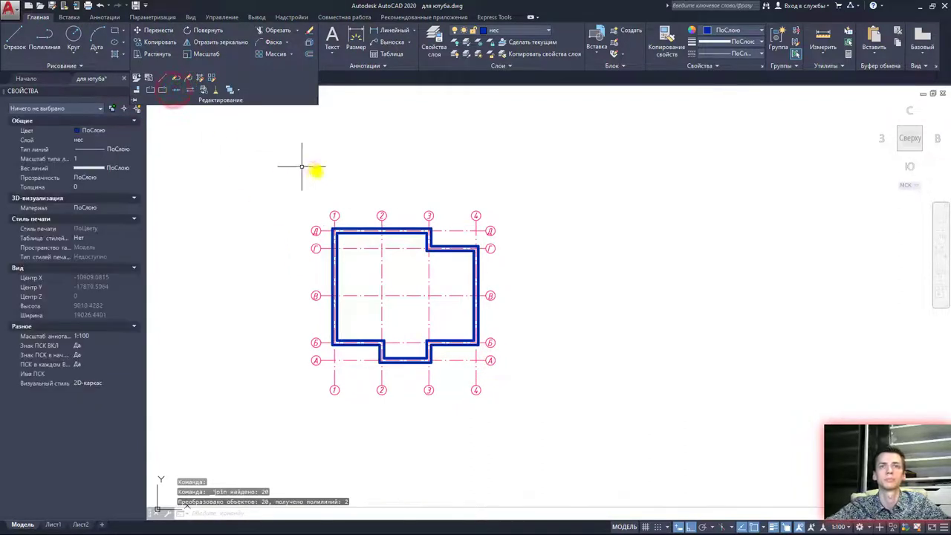
middle_click_drag(459, 262, 512, 270)
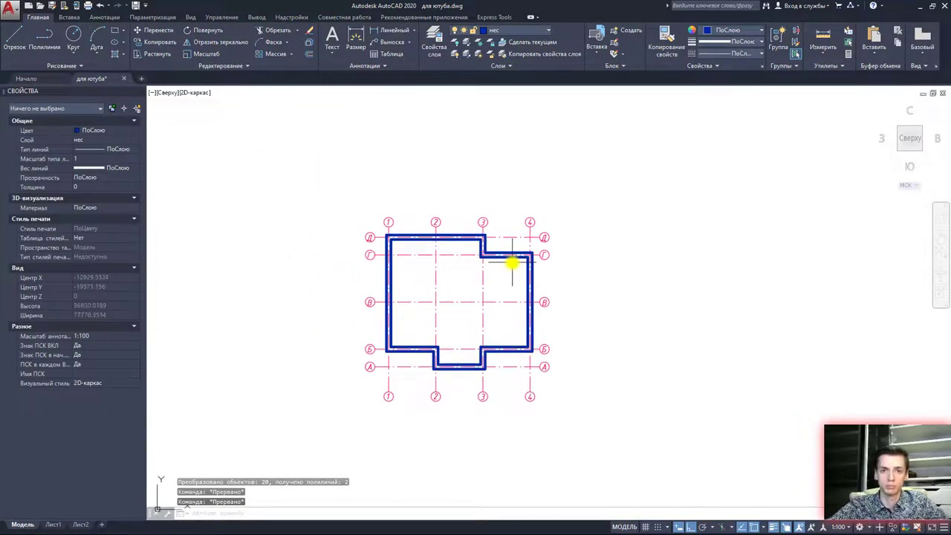
scroll(512, 260, "up", 4)
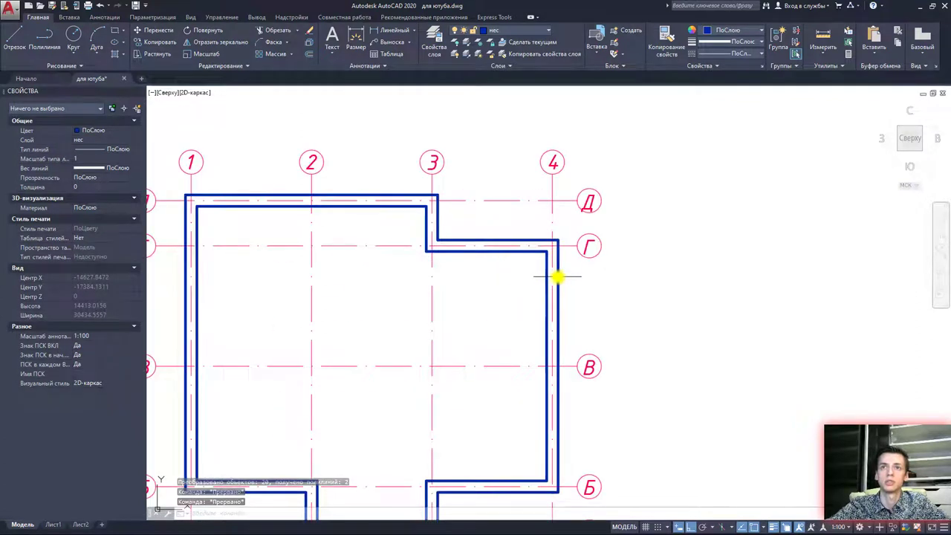
Offset the outer wall polyline 120 units outward with ПОДОБИЕ to form the insulation outline
left_click(557, 277)
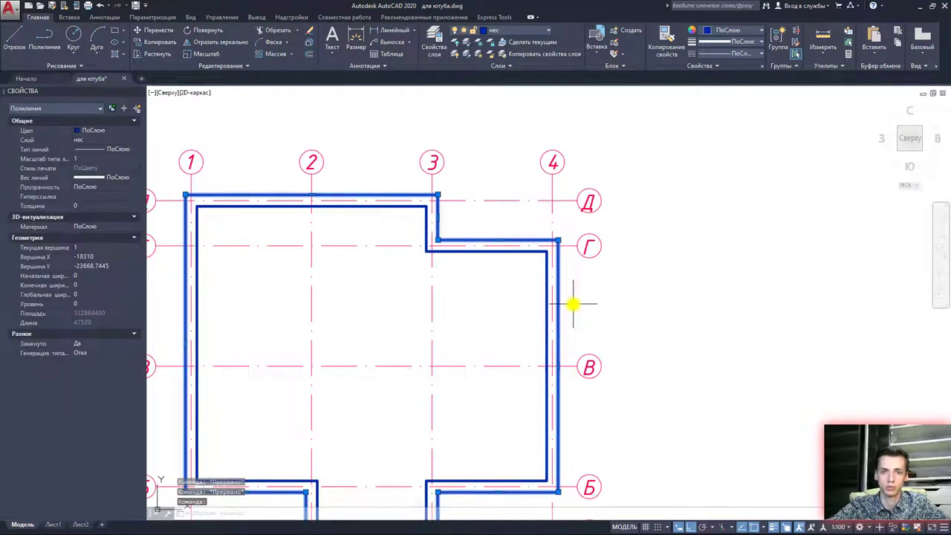
left_click(218, 67)
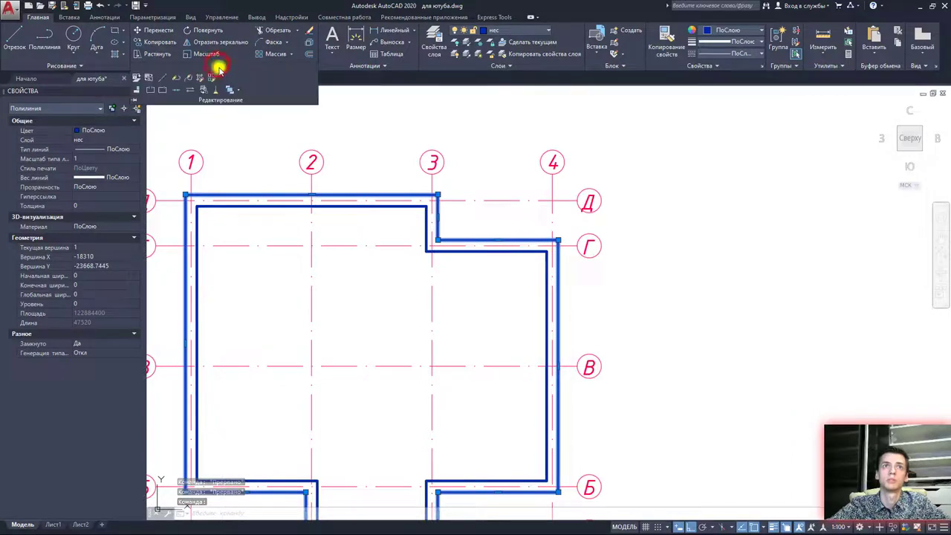
left_click(307, 52)
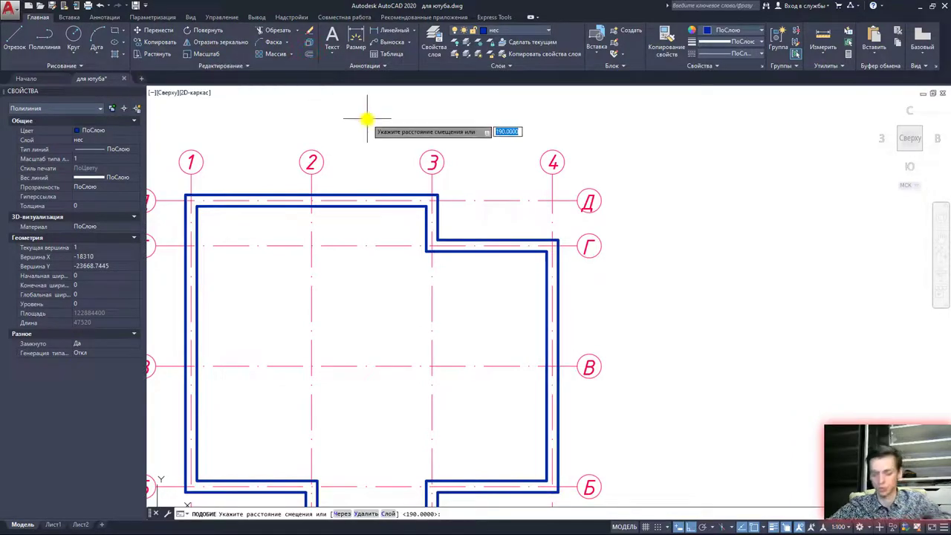
key("Return")
left_click(361, 194)
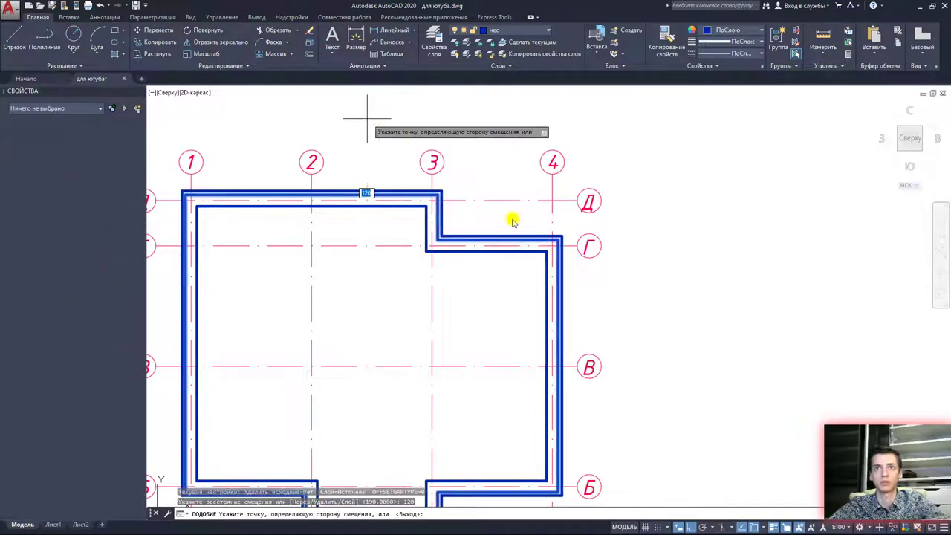
scroll(553, 283, "up", 6)
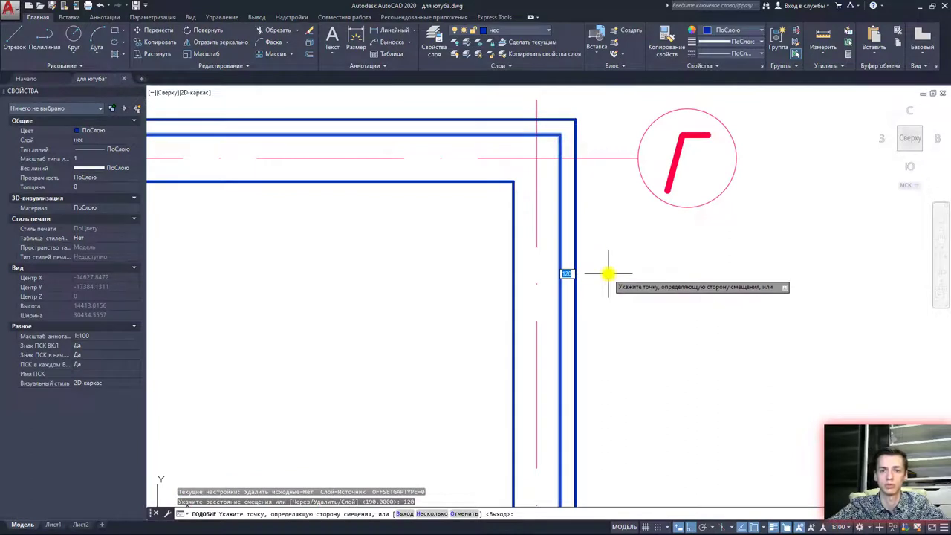
left_click(698, 292)
middle_click_drag(698, 292, 681, 273)
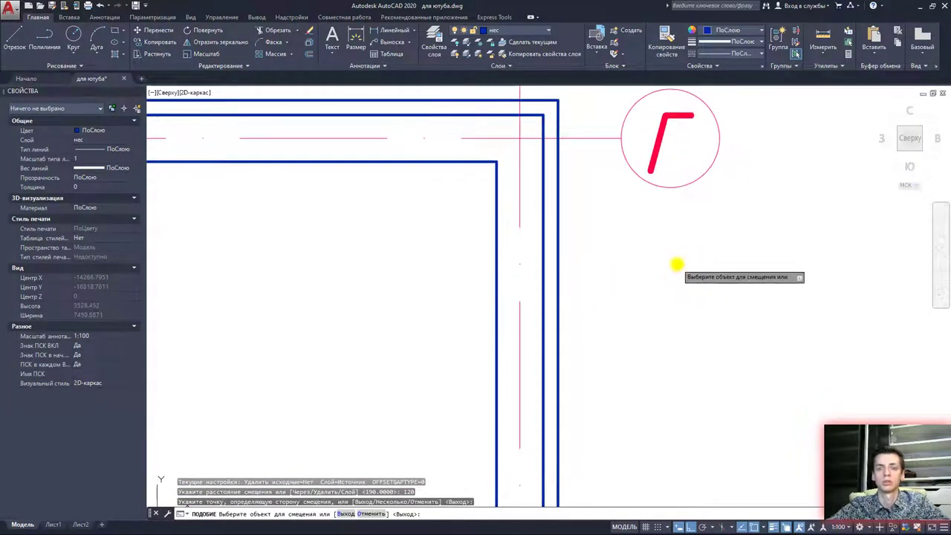
key("Escape")
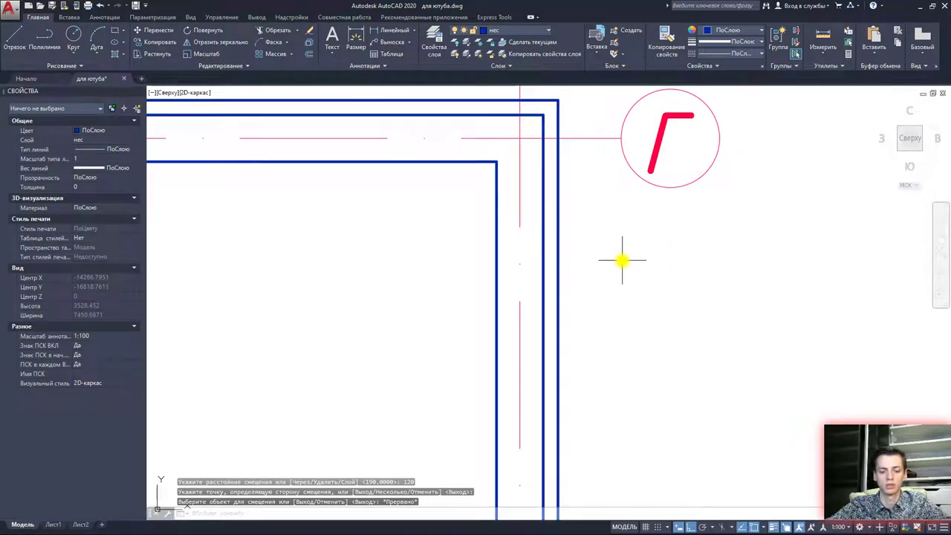
left_click(824, 39)
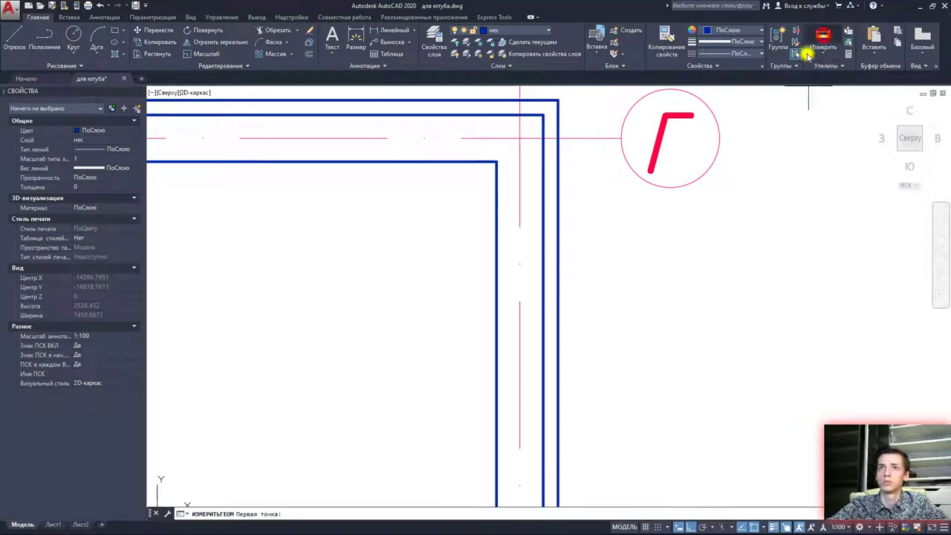
left_click(559, 263)
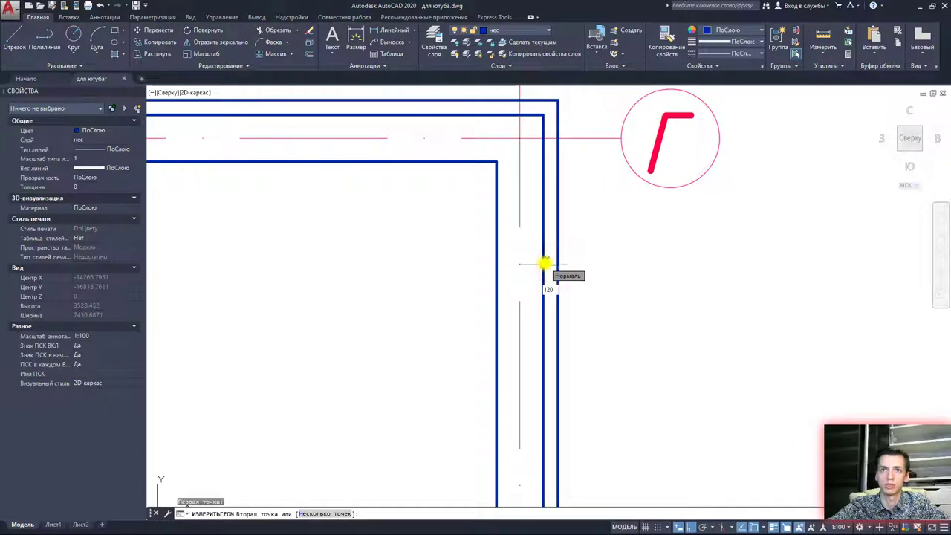
left_click(544, 264)
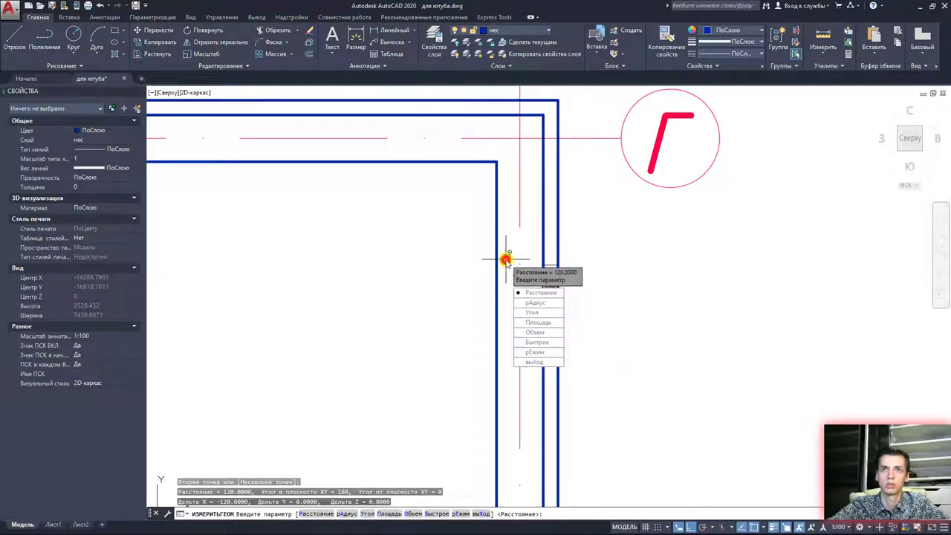
key("Escape")
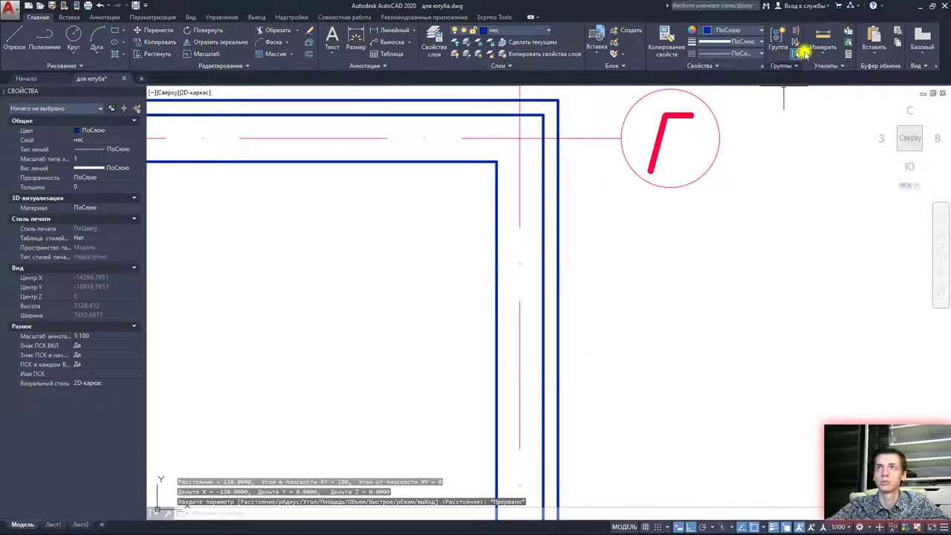
left_click(815, 41)
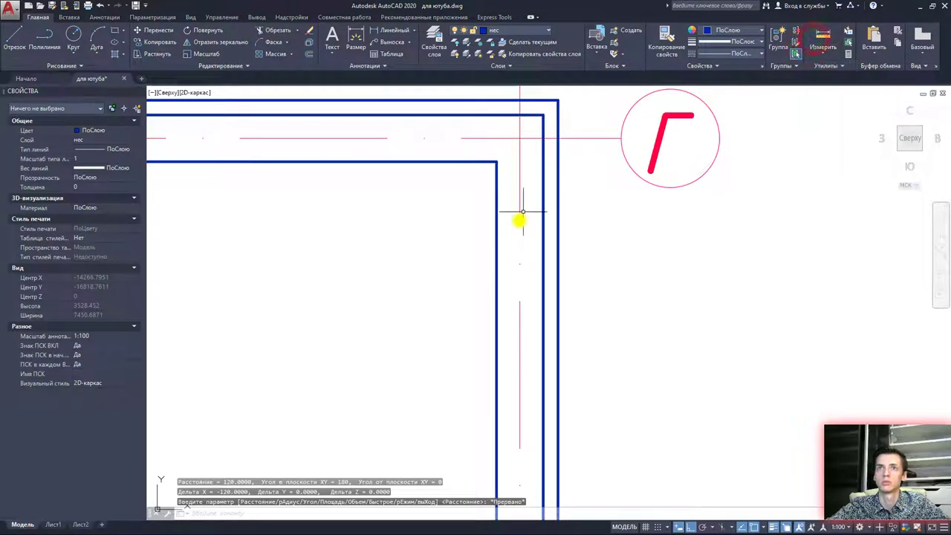
left_click(497, 252)
left_click(722, 139)
left_click(823, 41)
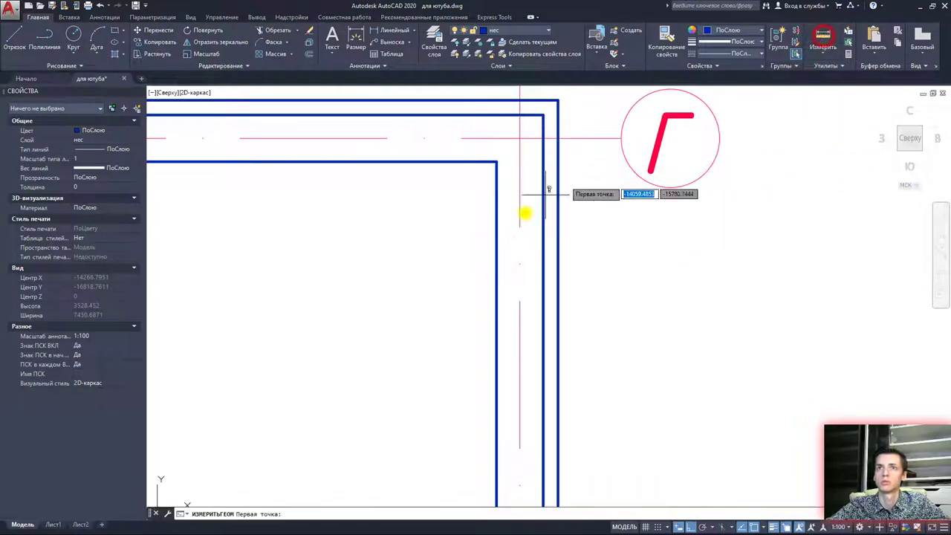
left_click(495, 257)
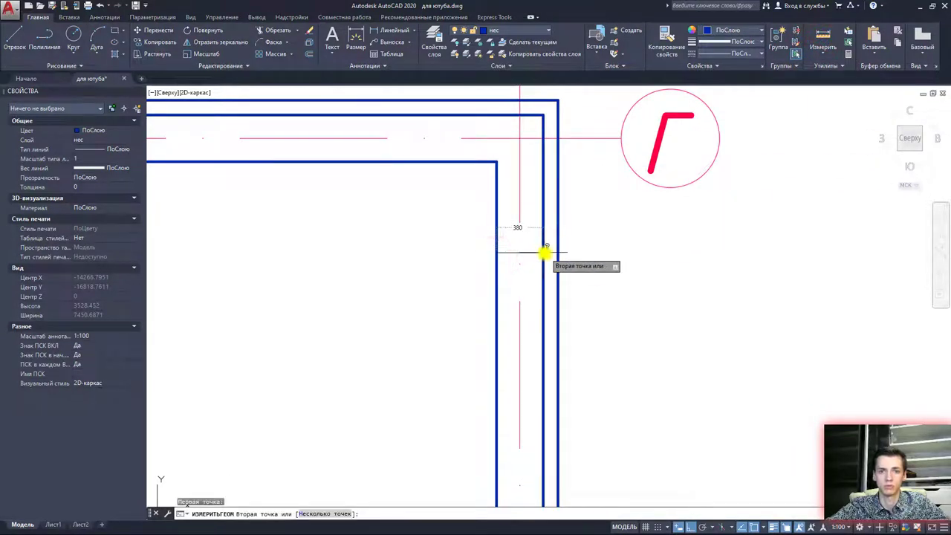
key("Escape")
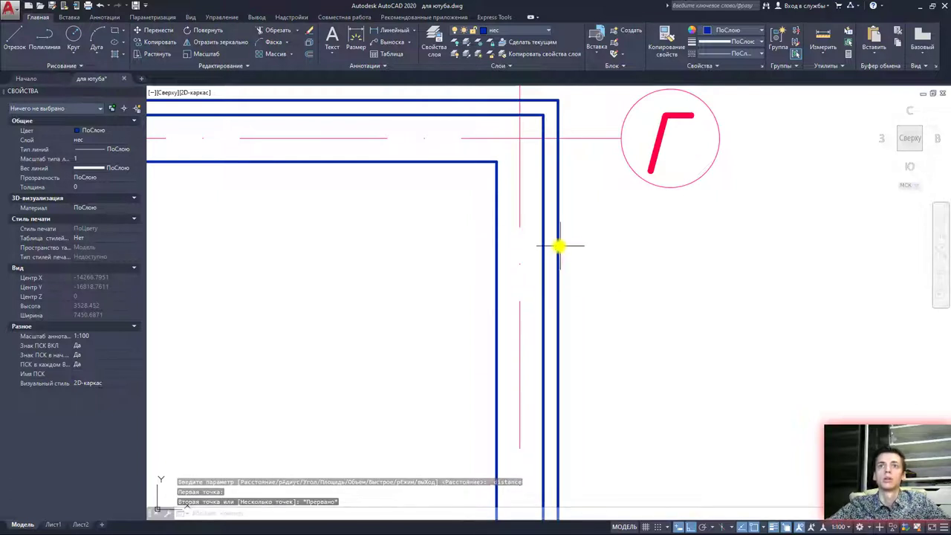
left_click(558, 246)
Move the 120-offset outline onto the утеплитель layer so it displays green
scroll(562, 245, "down", 2)
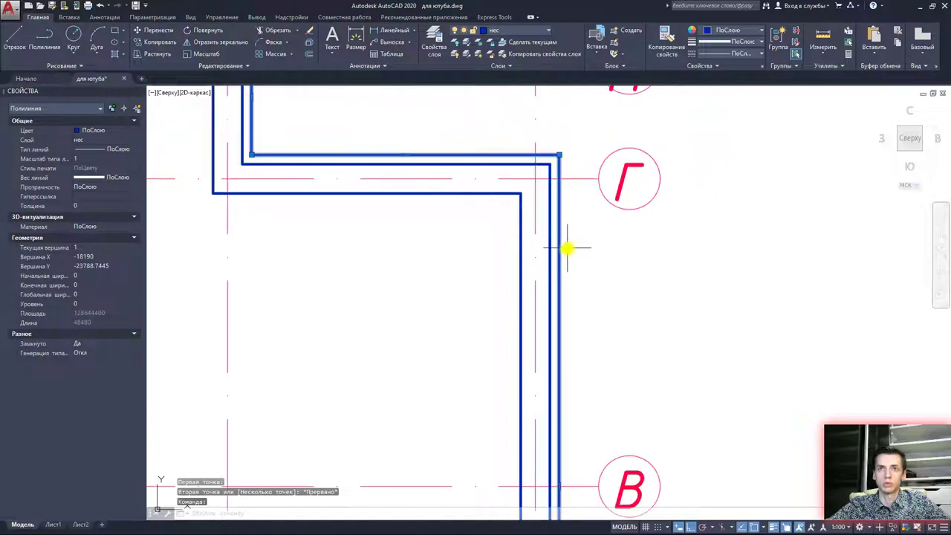
middle_click_drag(570, 248, 573, 272)
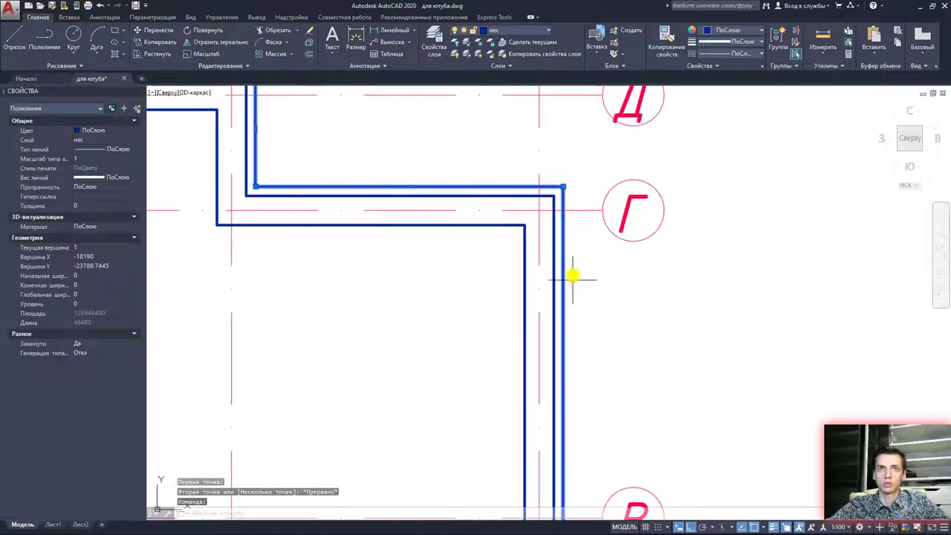
left_click(529, 33)
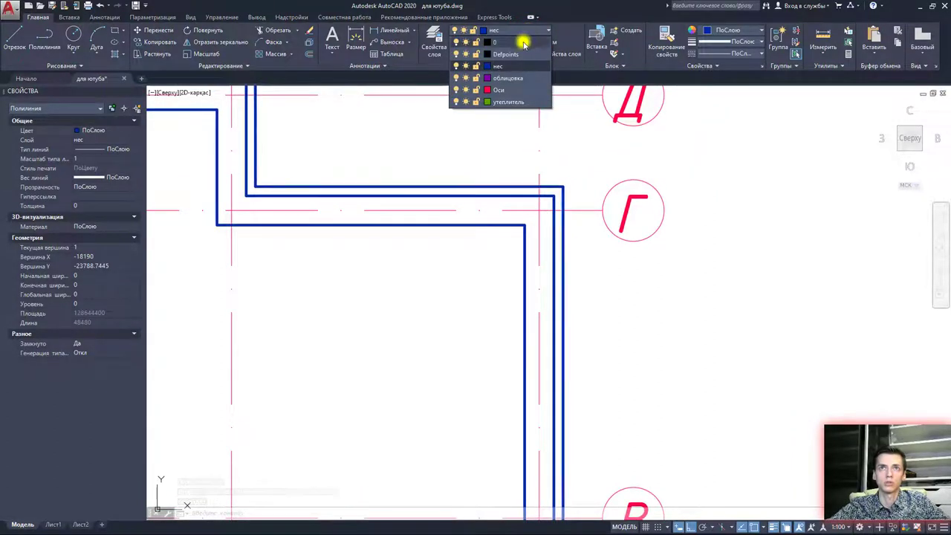
left_click(511, 104)
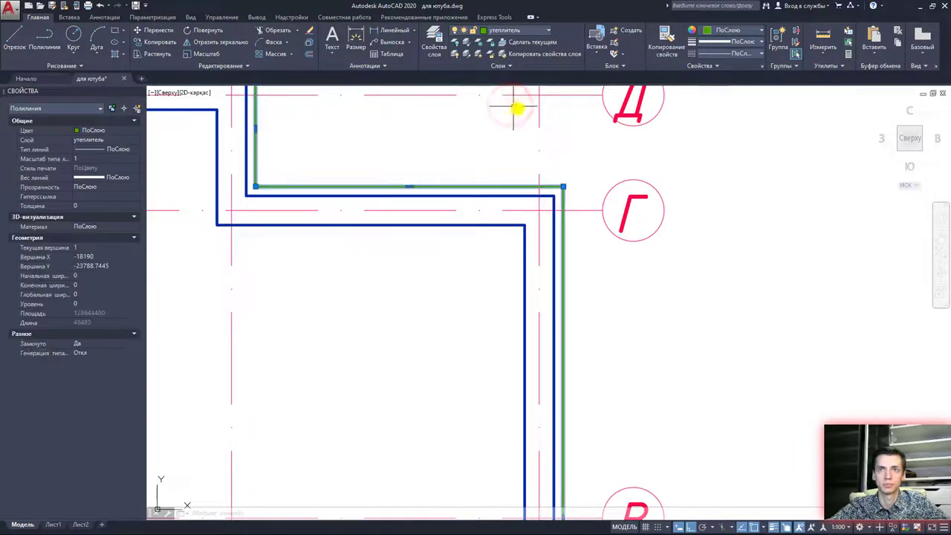
key("Escape")
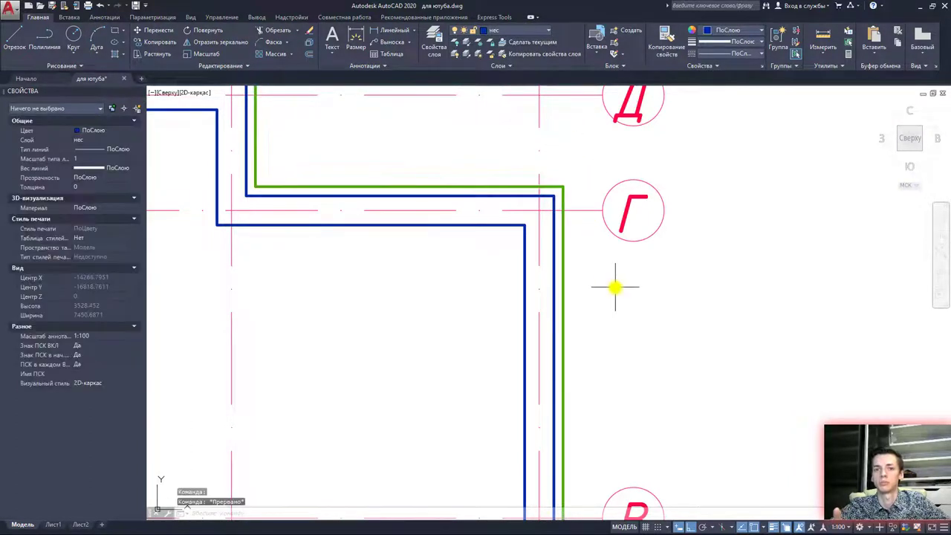
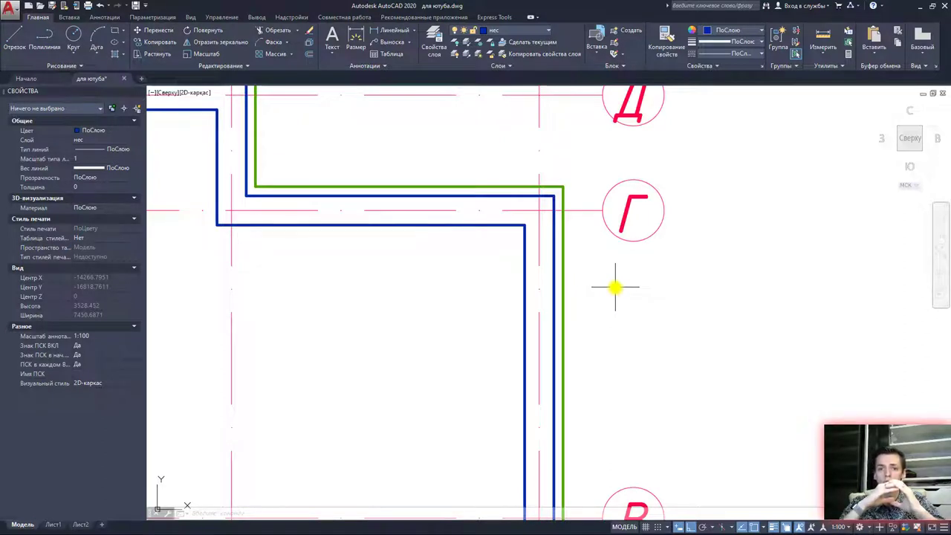
Turn all layers back on, briefly hide the bearing-wall layer, then undo it
left_click(455, 53)
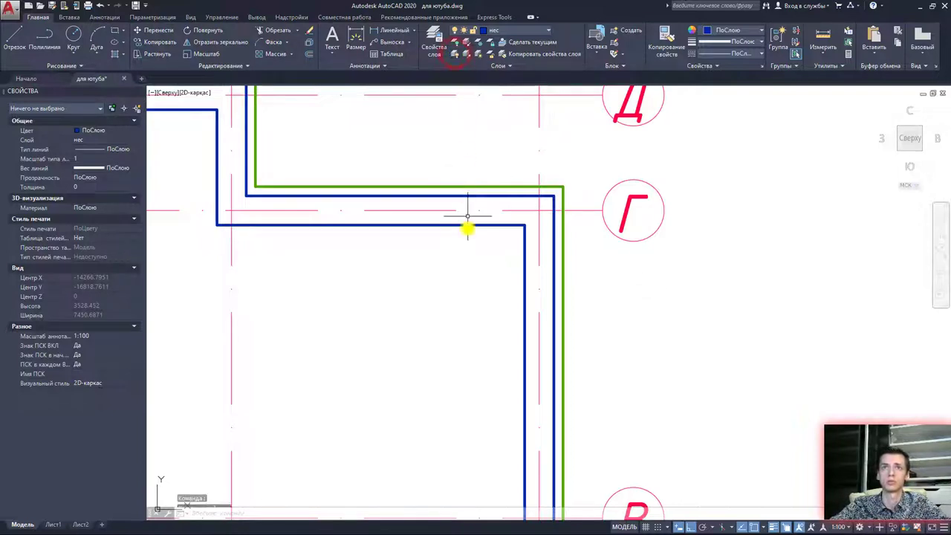
left_click(455, 42)
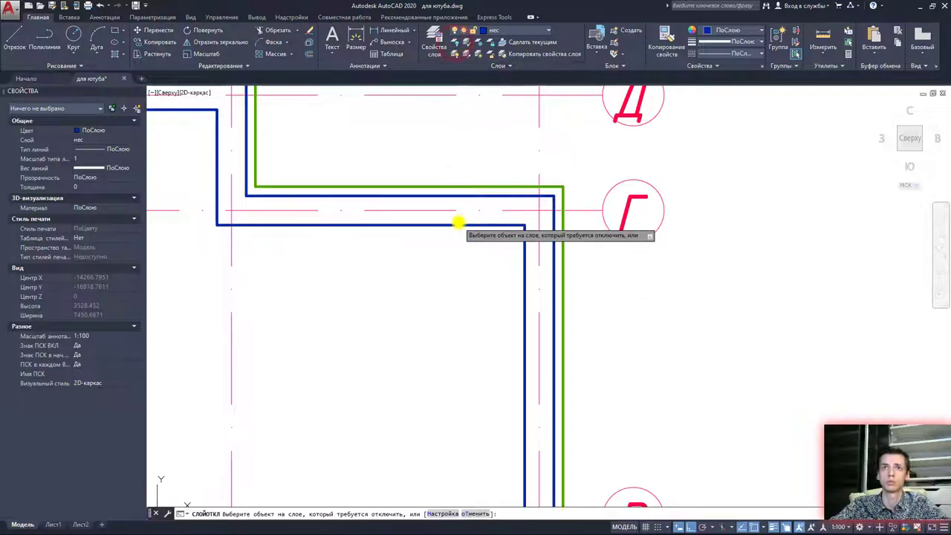
left_click(454, 224)
left_click(457, 225)
left_click(471, 250)
type("Д")
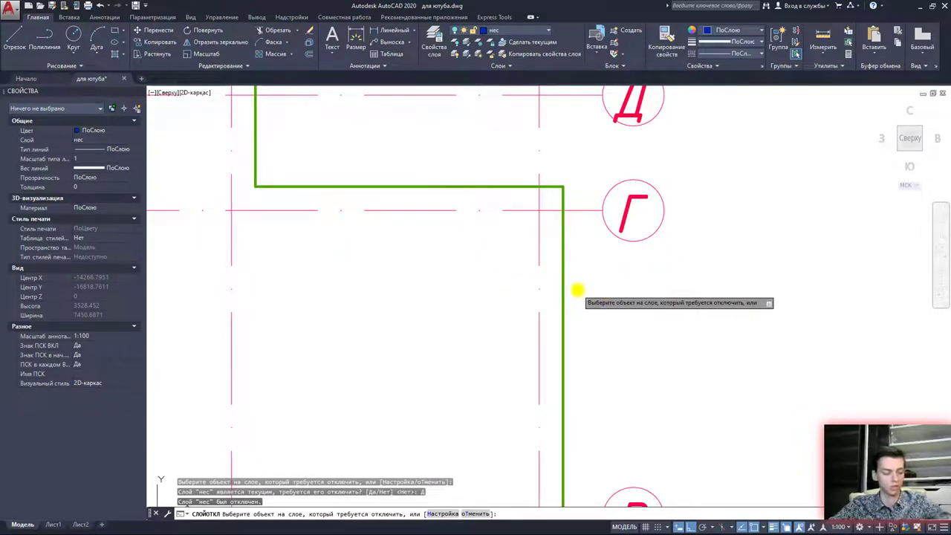
type("u")
key("Return")
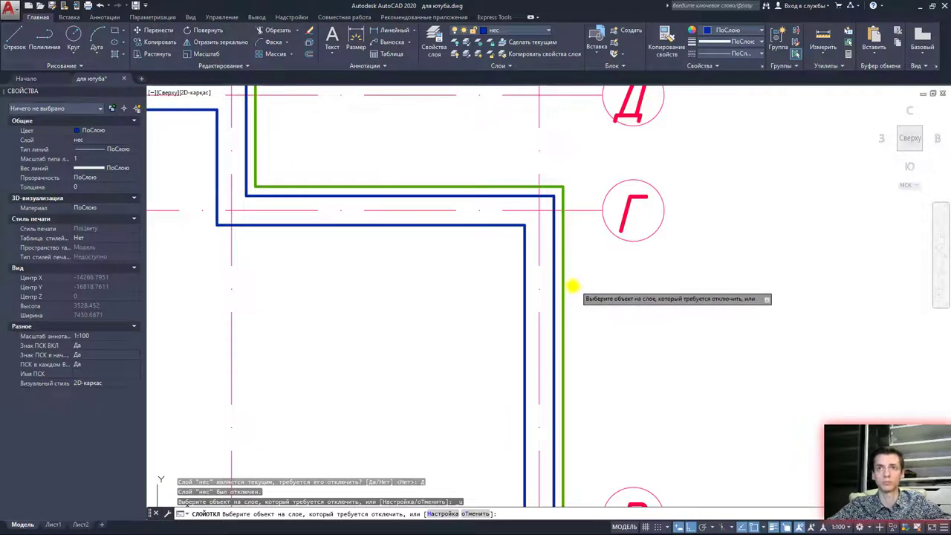
key("Escape")
Offset the green insulation outline 120 inward toward the bearing walls
left_click(564, 287)
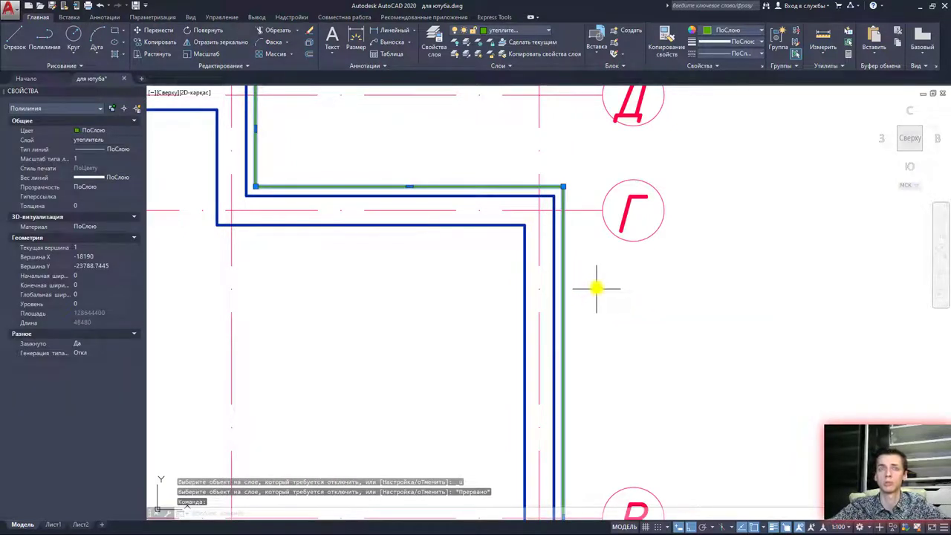
left_click(310, 54)
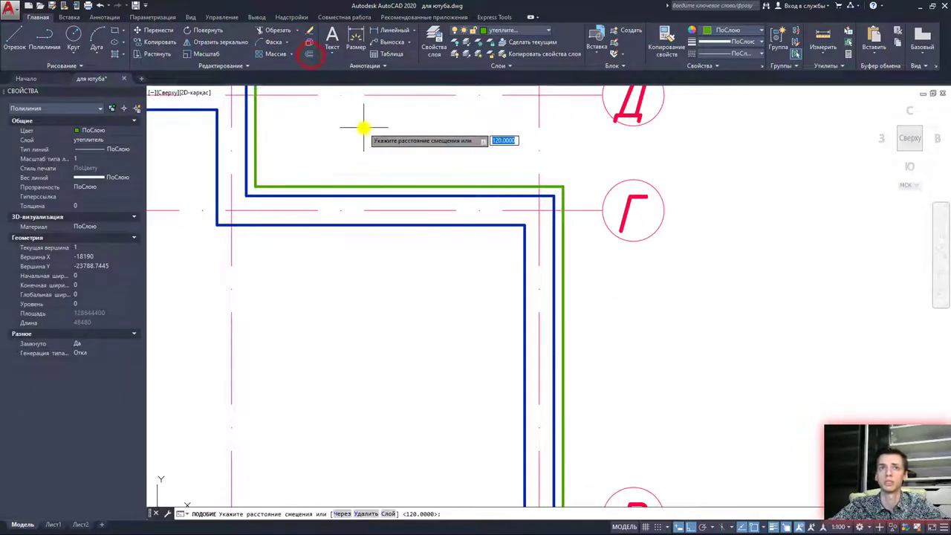
type("120")
key("Return")
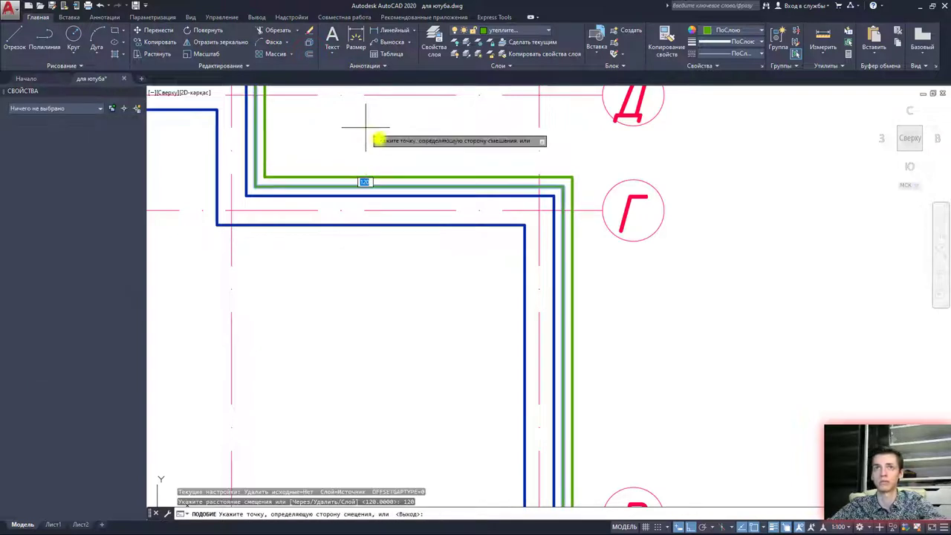
left_click(431, 186)
left_click(435, 209)
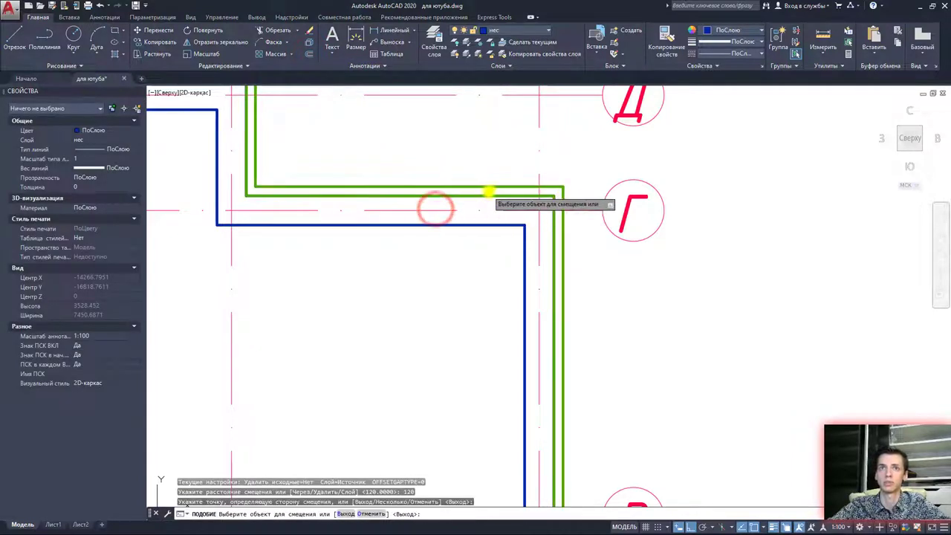
scroll(491, 192, "up", 2)
key("Escape")
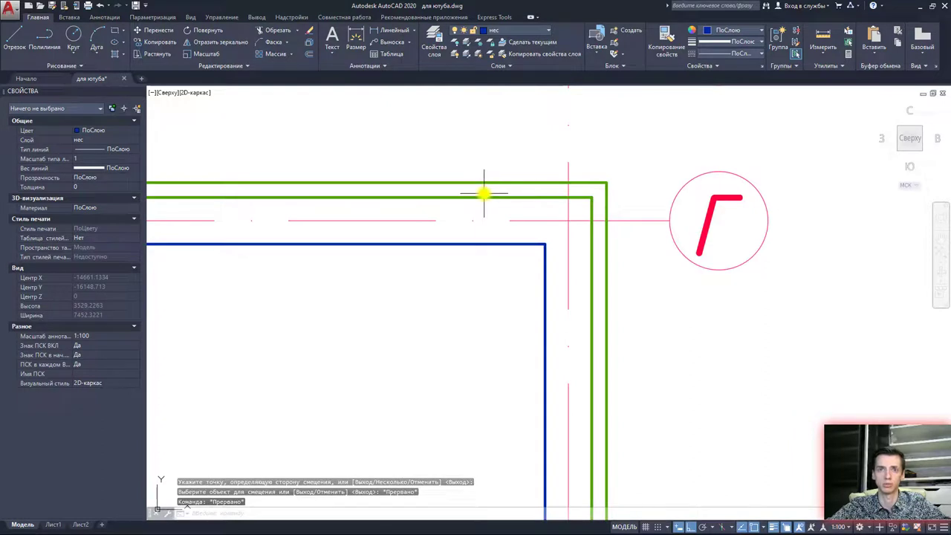
left_click(455, 42)
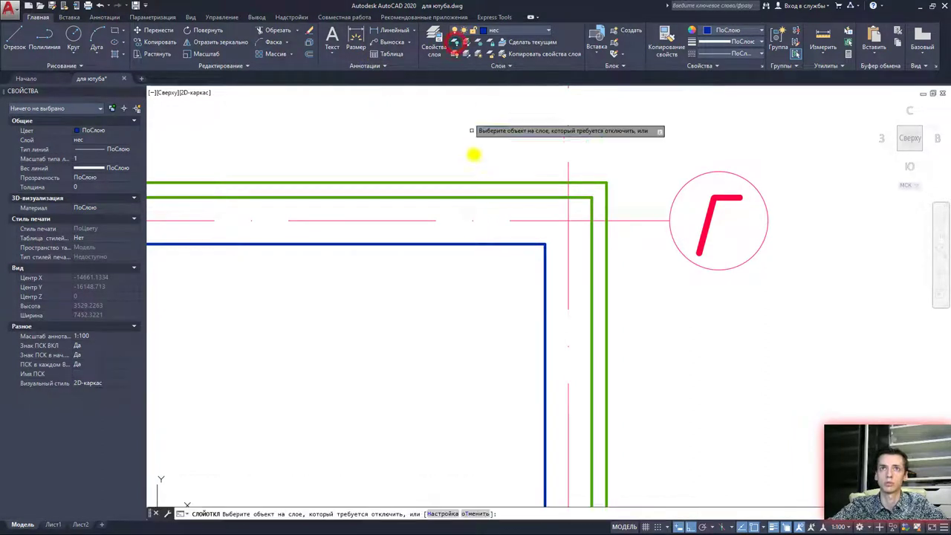
left_click(473, 182)
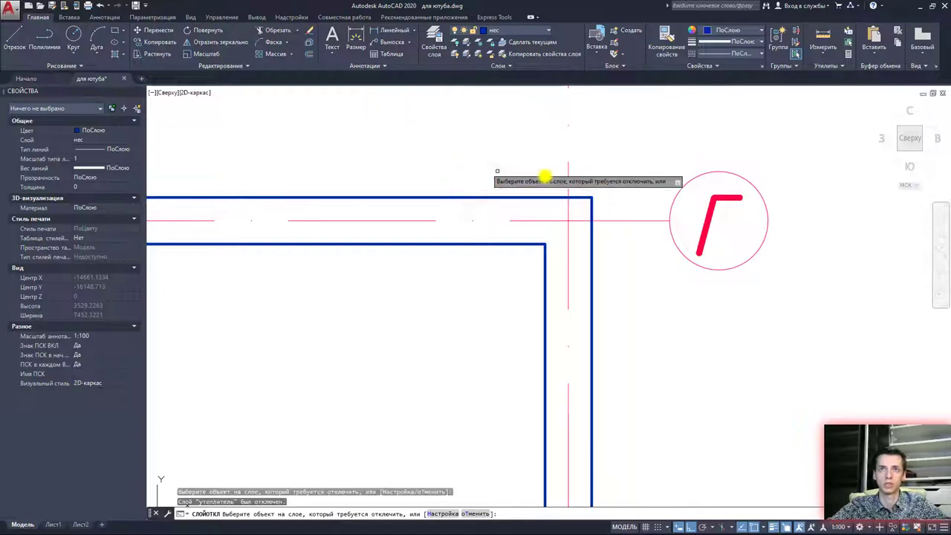
scroll(636, 233, "up", 1)
scroll(611, 221, "up", 3)
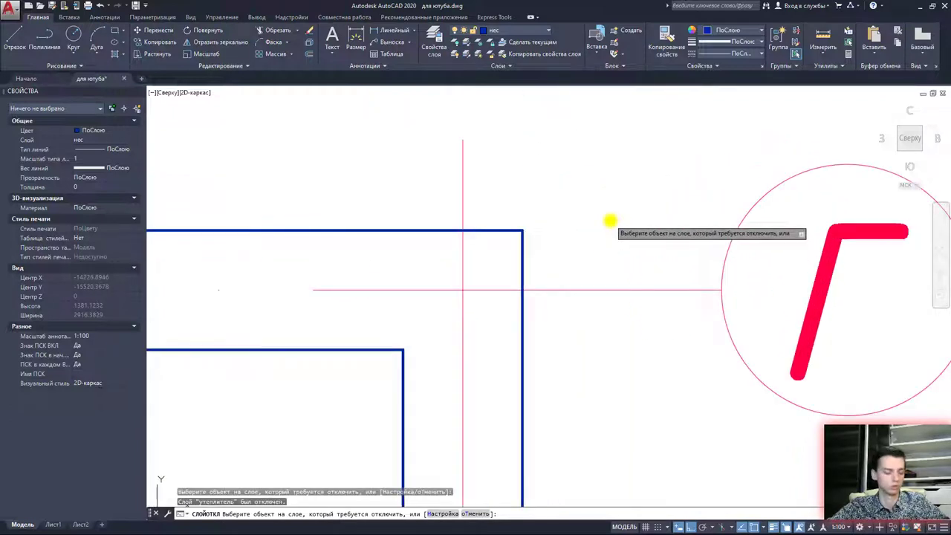
type("u")
key("Return")
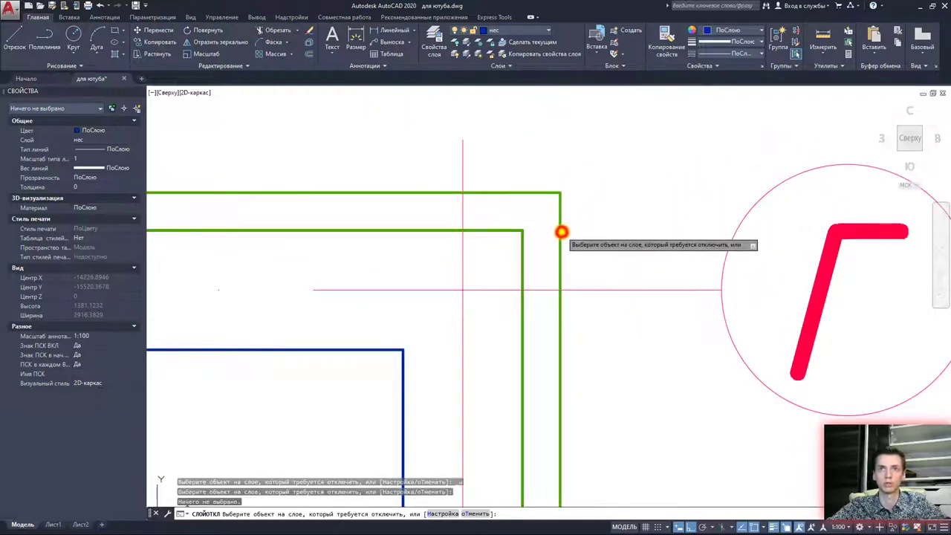
left_click(561, 231)
type("u")
key("Return")
left_click(560, 235)
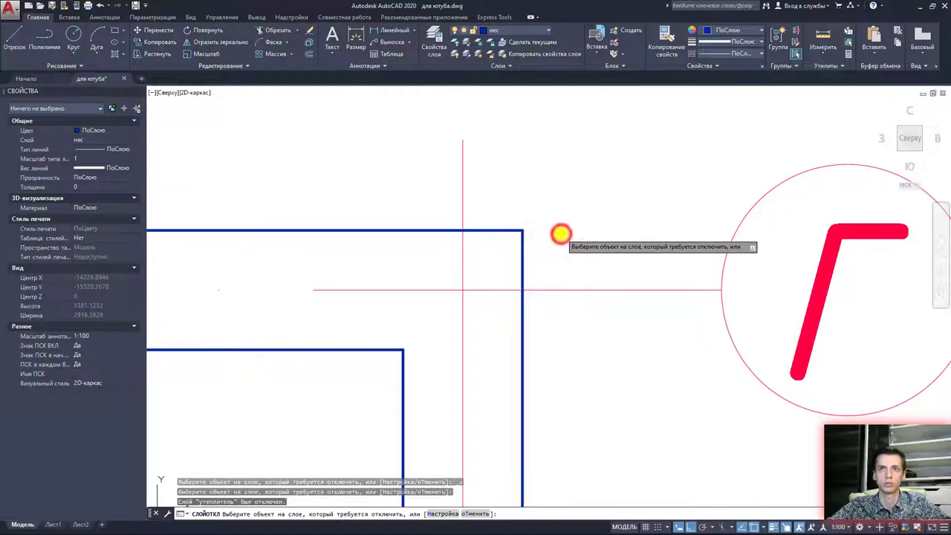
type("u")
key("Return")
left_click(559, 245)
type("u")
key("Return")
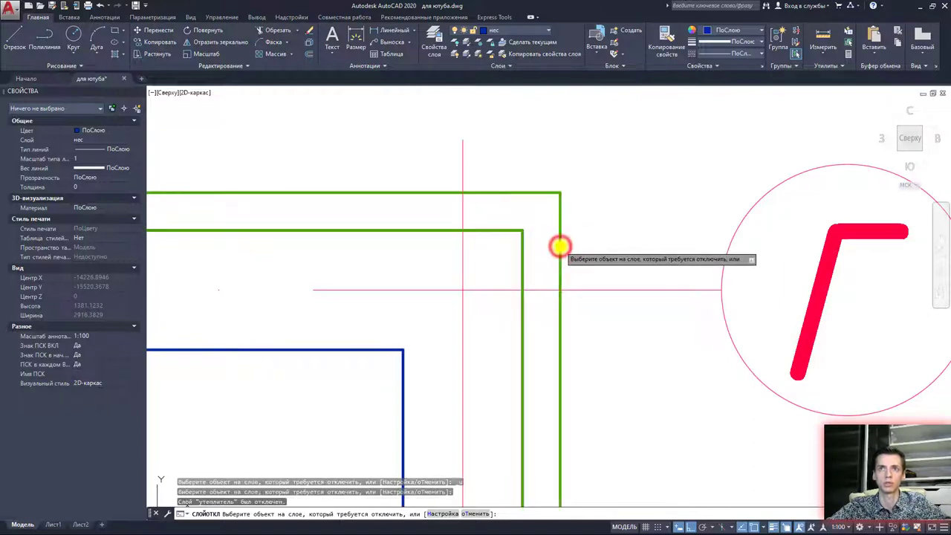
left_click(560, 246)
type("u")
key("Return")
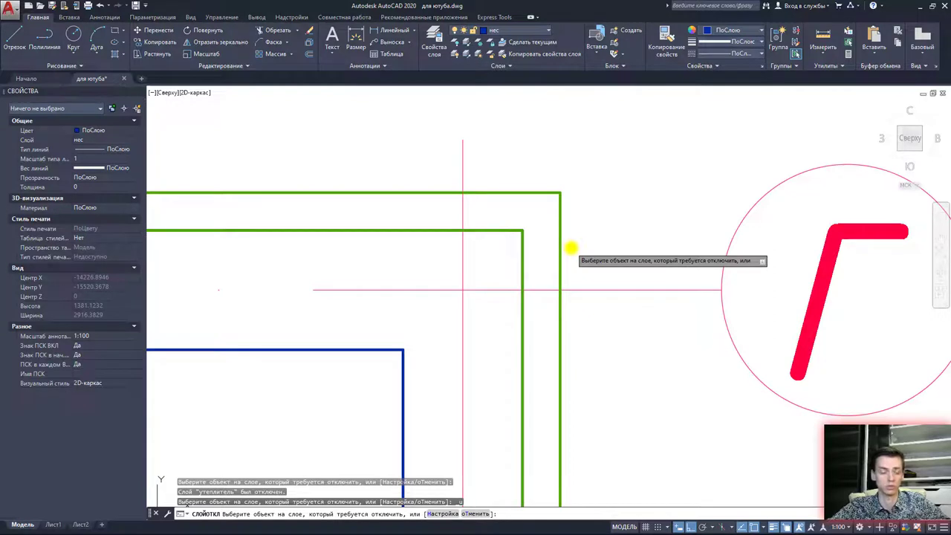
left_click(563, 250)
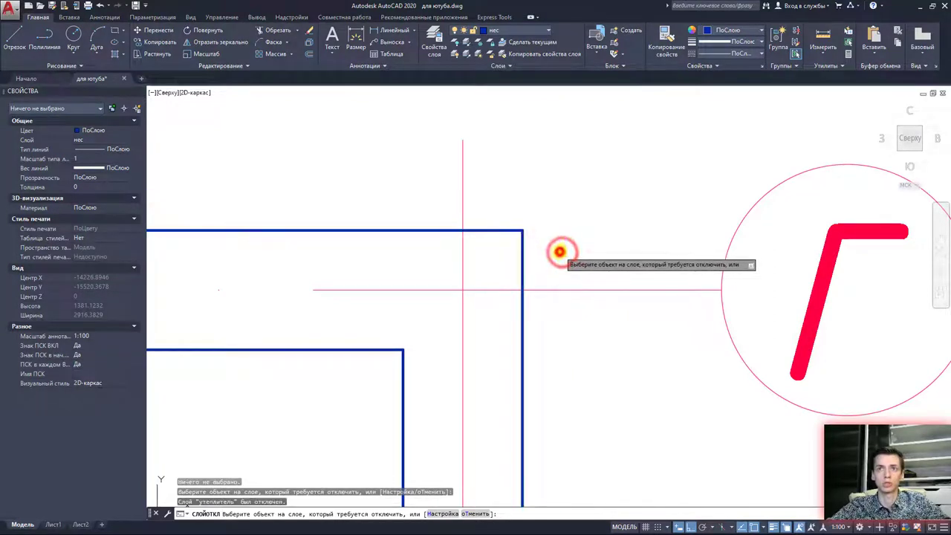
type("u")
key("Return")
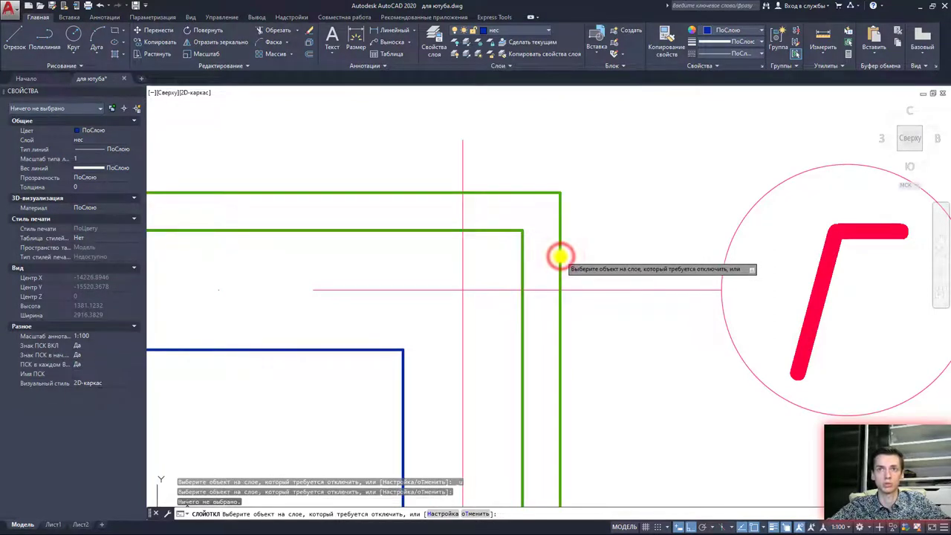
left_click(560, 254)
type("u")
key("Return")
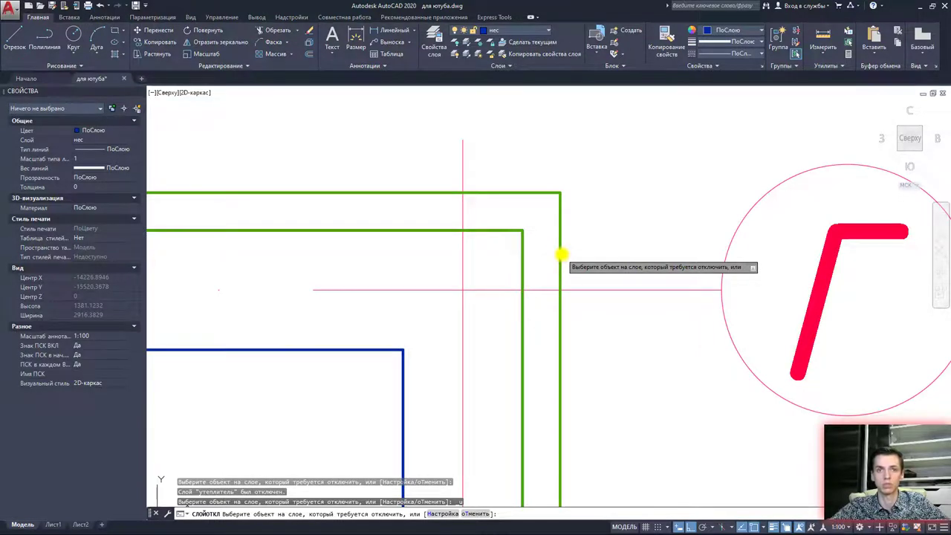
left_click(399, 351)
type("Д")
key("Return")
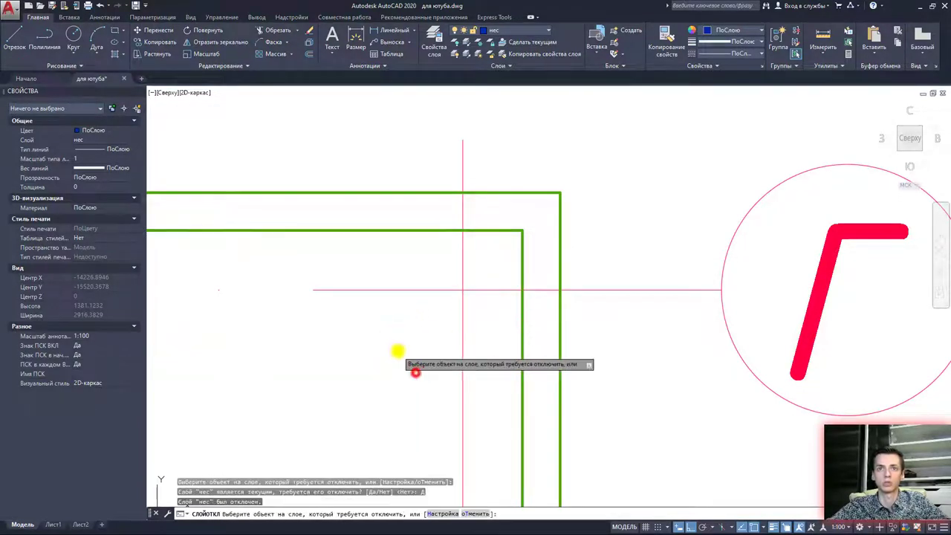
scroll(424, 327, "down", 3)
scroll(523, 293, "down", 2)
middle_click_drag(522, 293, 671, 276)
scroll(521, 278, "up", 5)
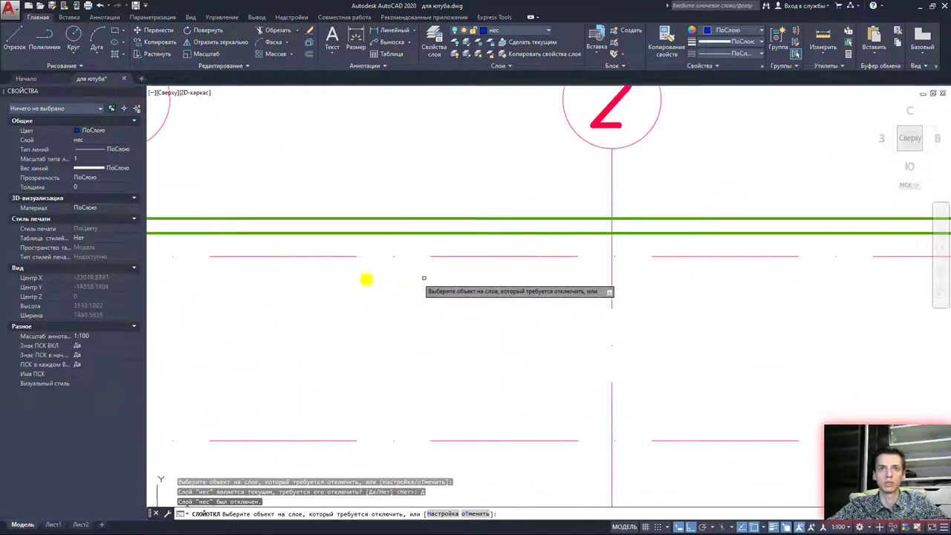
scroll(424, 278, "down", 3)
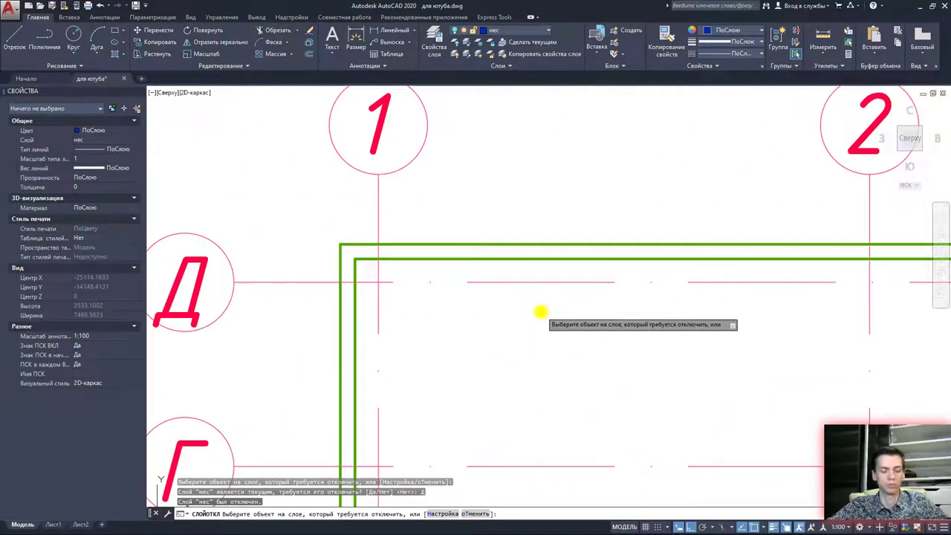
left_click(466, 246)
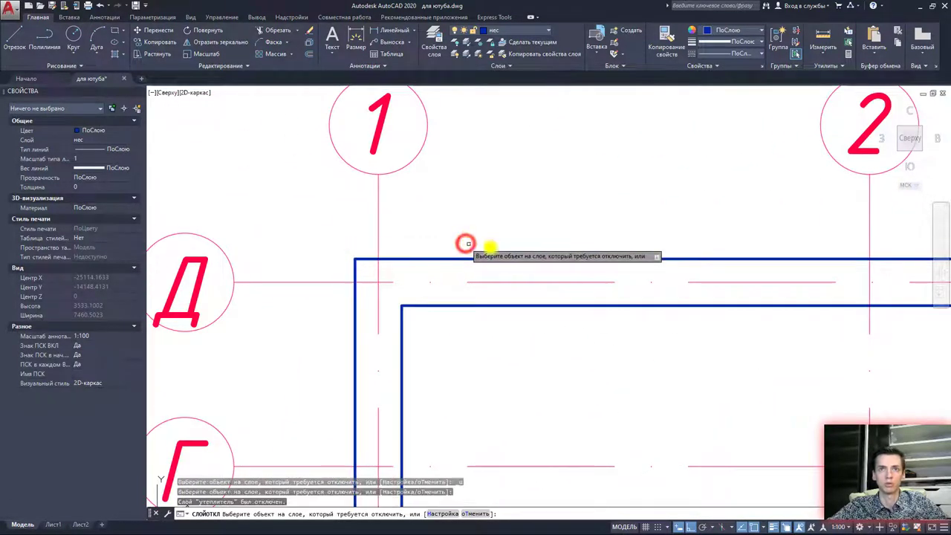
type("u")
key("Return")
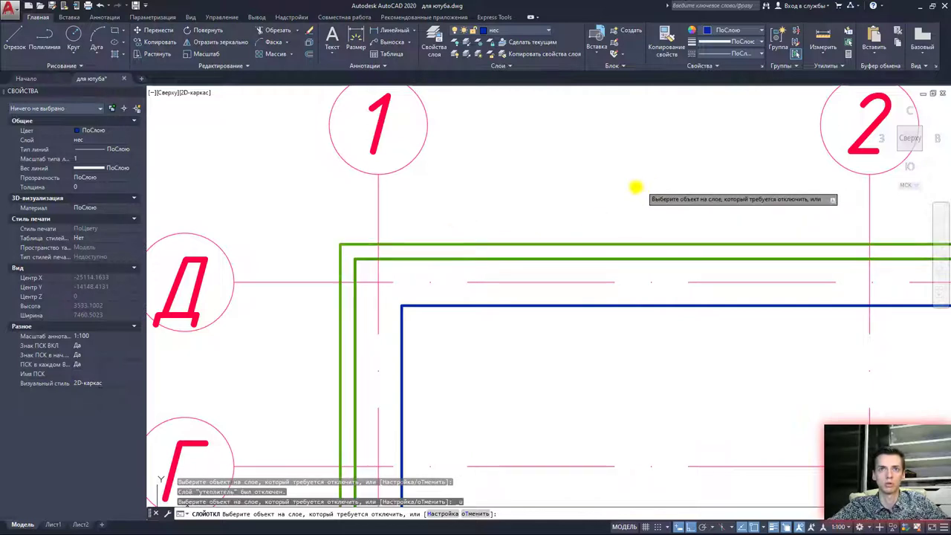
middle_click_drag(565, 208, 491, 242)
key("Escape")
scroll(515, 215, "down", 4)
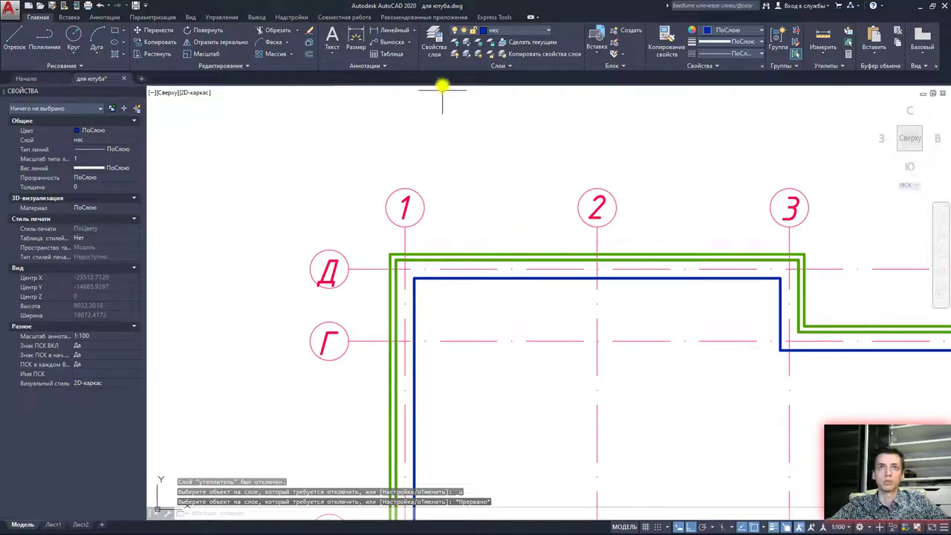
Offset the outer green insulation line 120 outward and select the new outline
left_click(309, 57)
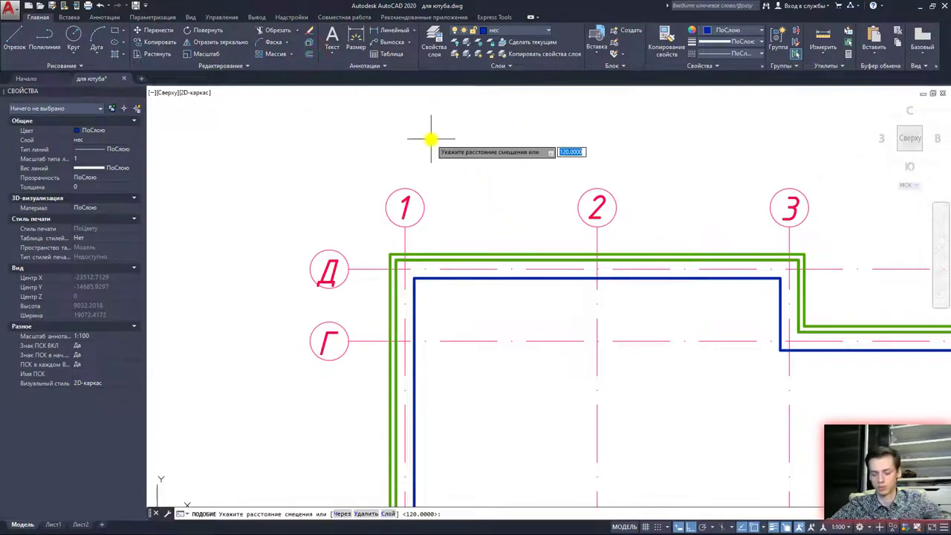
key("Return")
left_click(476, 260)
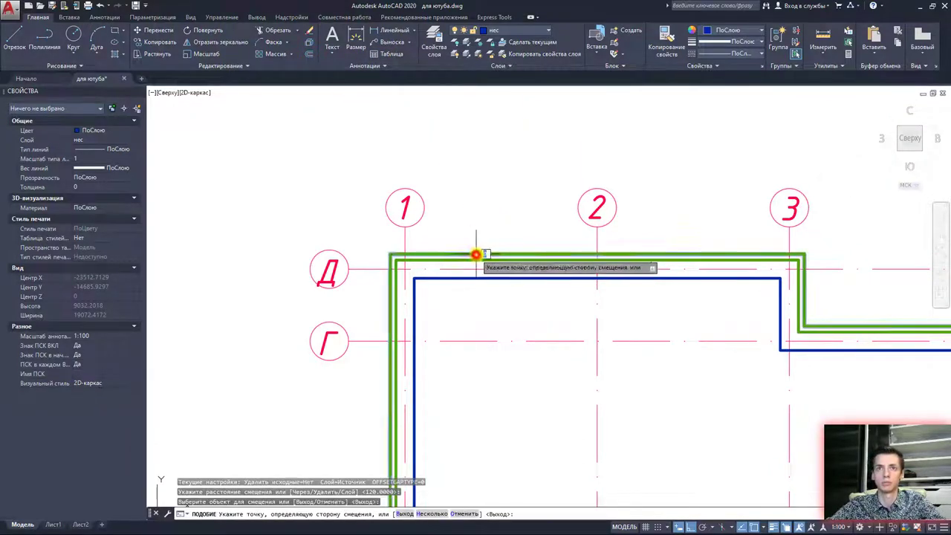
scroll(478, 252, "up", 5)
left_click(477, 235)
scroll(543, 240, "down", 2)
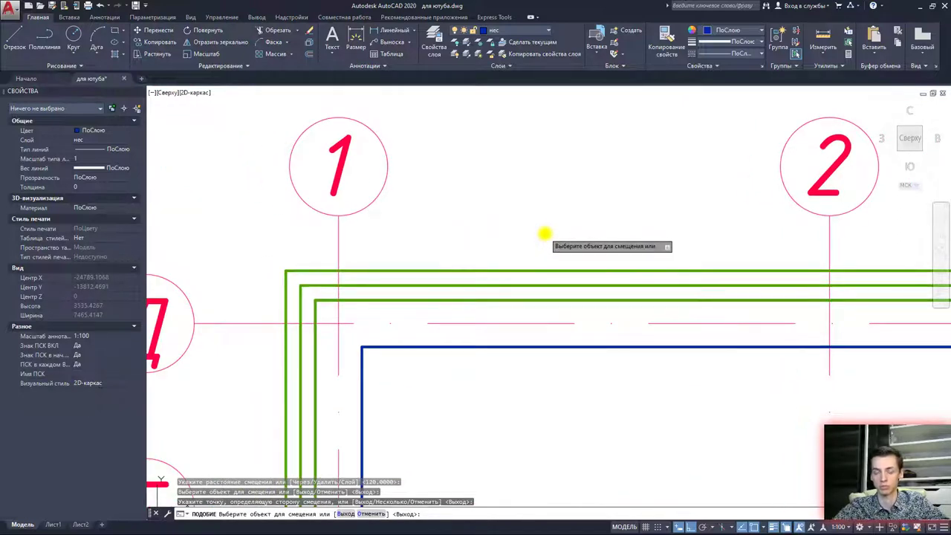
key("Escape")
left_click(521, 272)
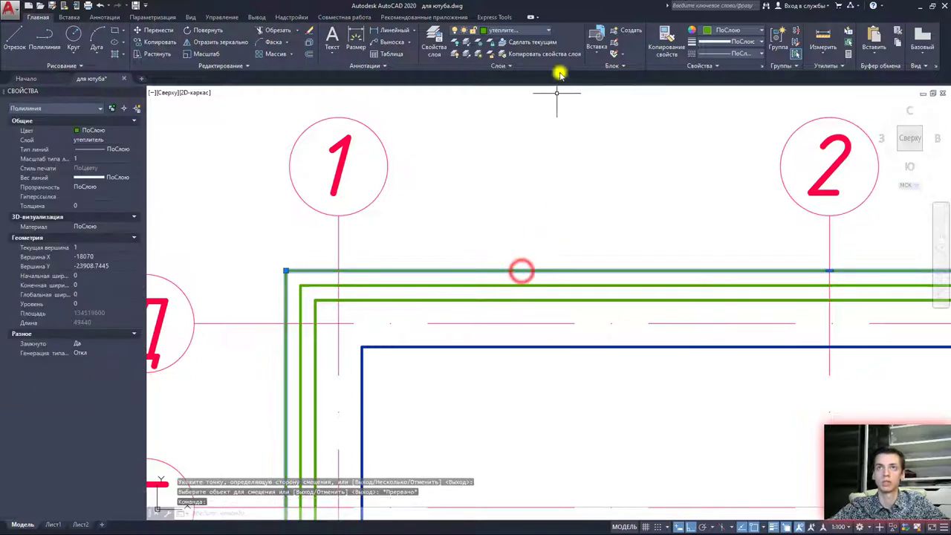
Put the outermost outline on the облицовка layer and offset a second cladding line 120 from it
left_click(543, 30)
left_click(524, 79)
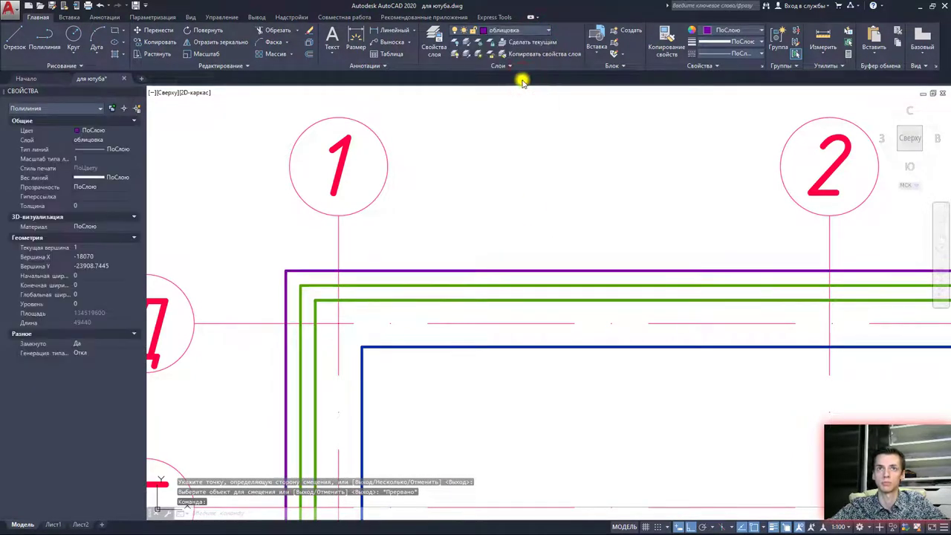
left_click(310, 42)
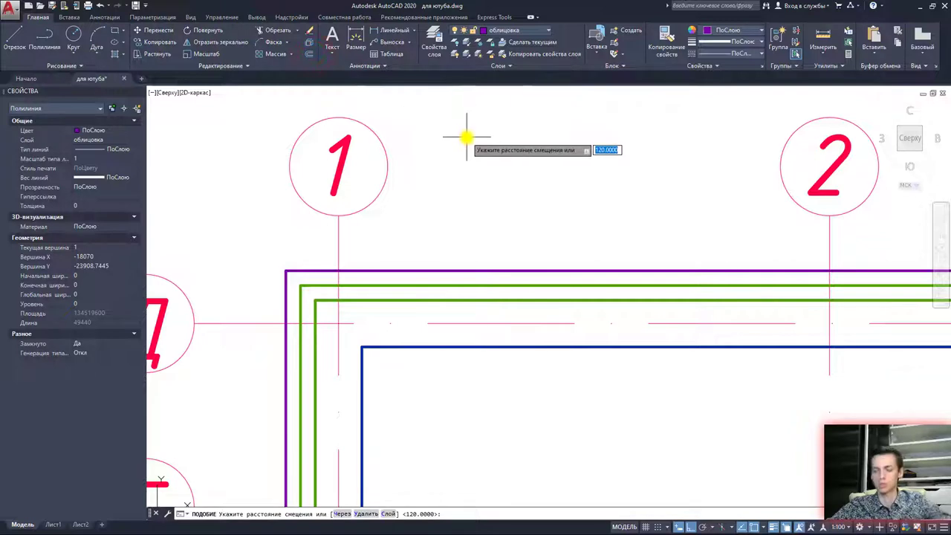
key("Return")
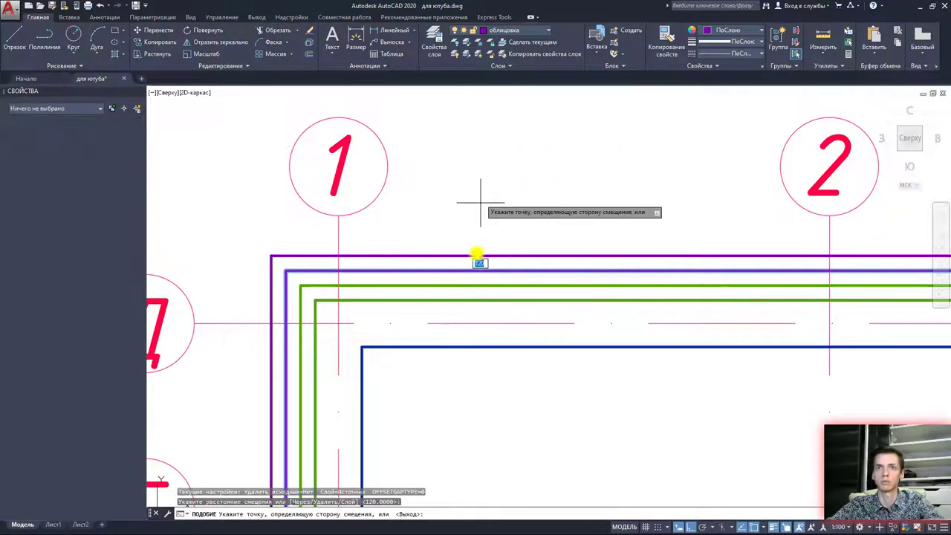
left_click(474, 272)
left_click(473, 293)
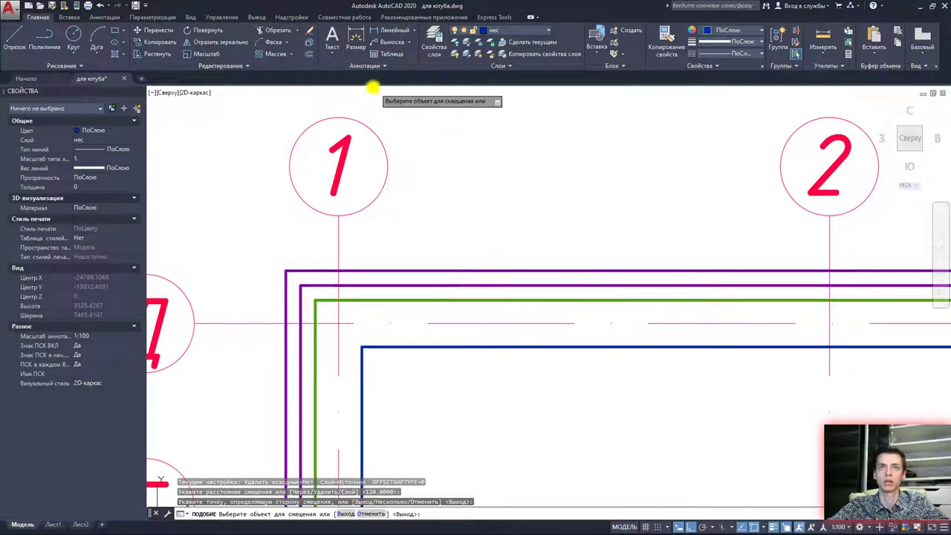
scroll(435, 274, "up", 4)
key("Escape")
left_click(451, 300)
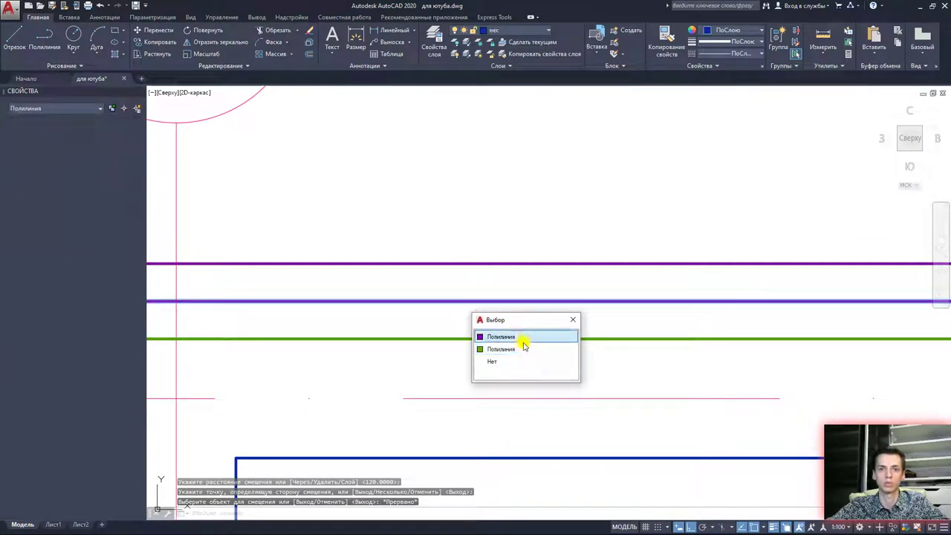
key("Escape")
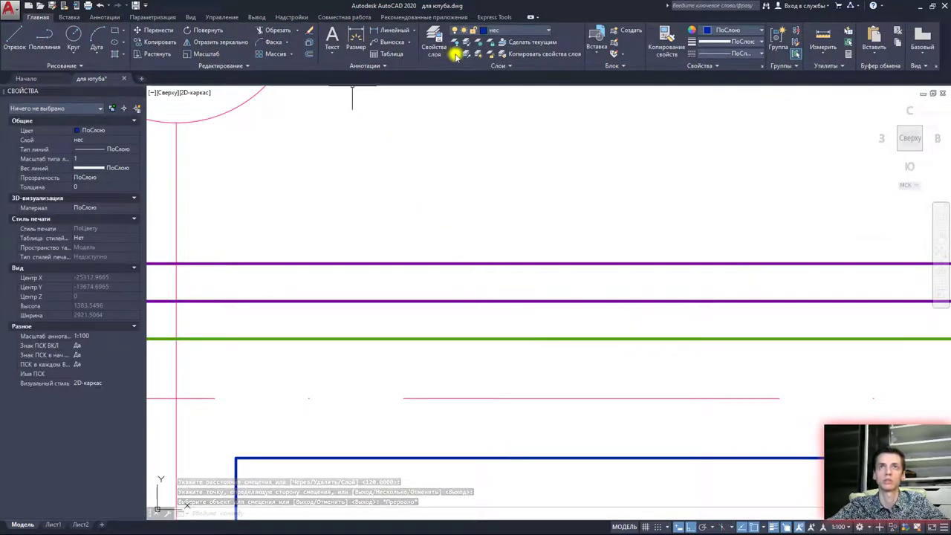
left_click(459, 49)
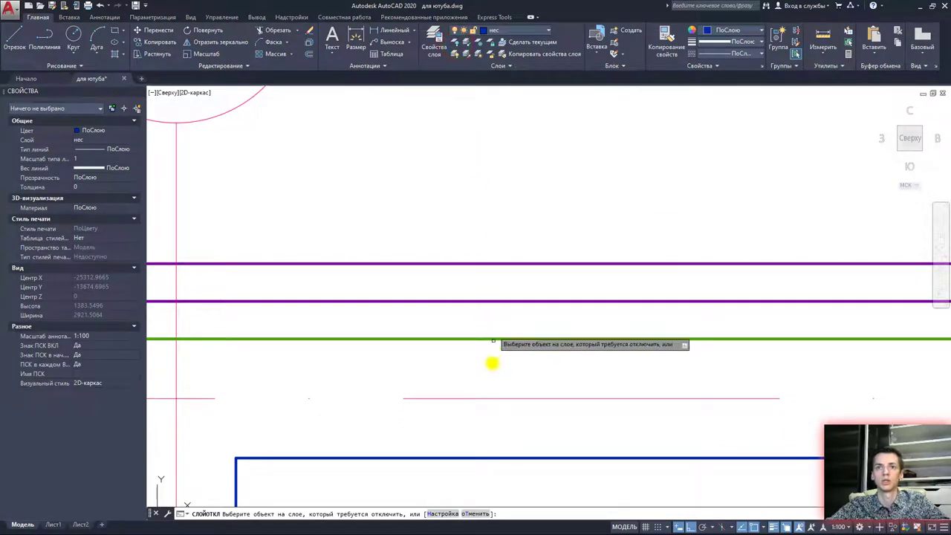
left_click(491, 459)
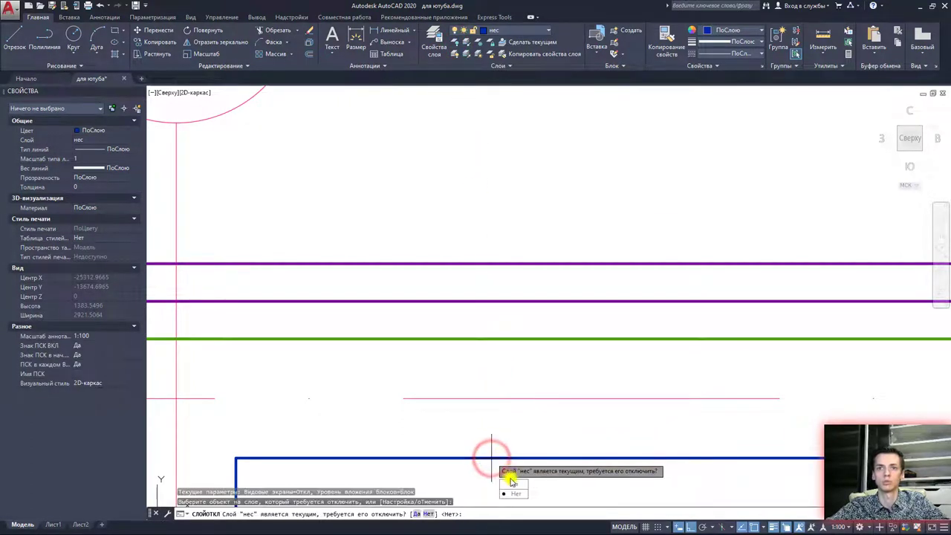
left_click(512, 484)
left_click(503, 265)
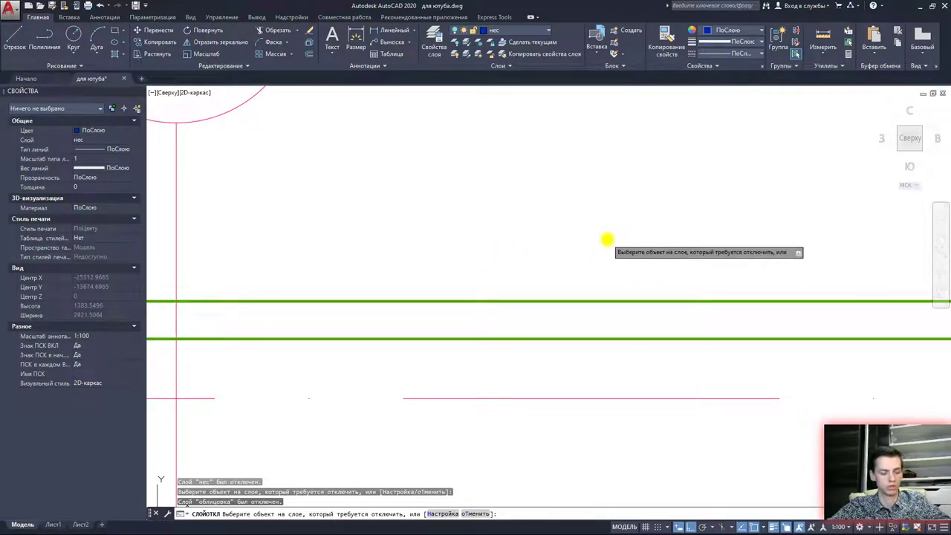
type("u")
key("Return")
type("u")
key("Return")
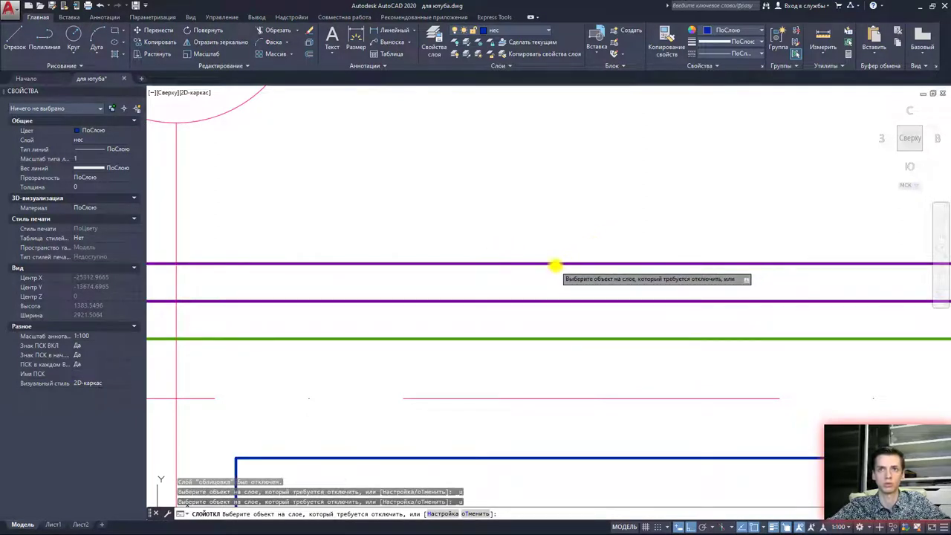
left_click(556, 265)
left_click(528, 459)
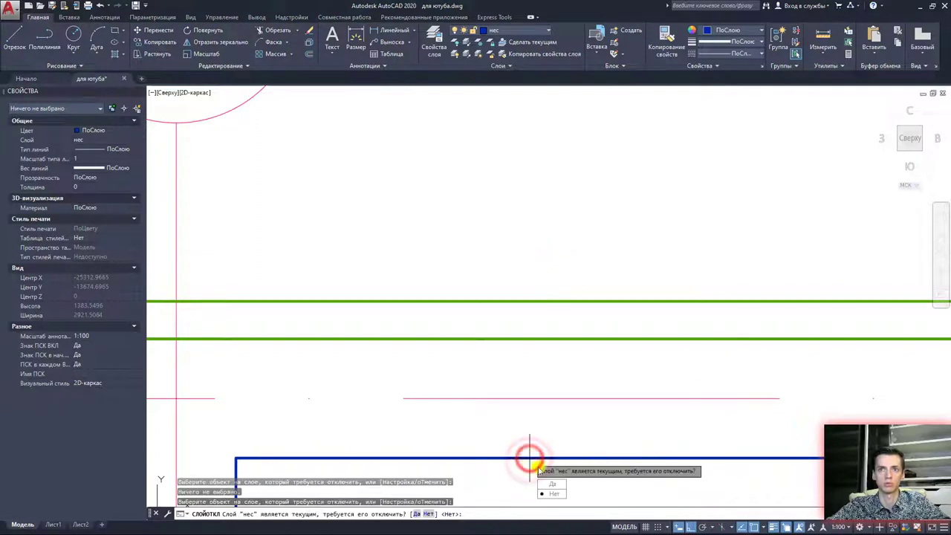
left_click(552, 484)
type("u")
key("Return")
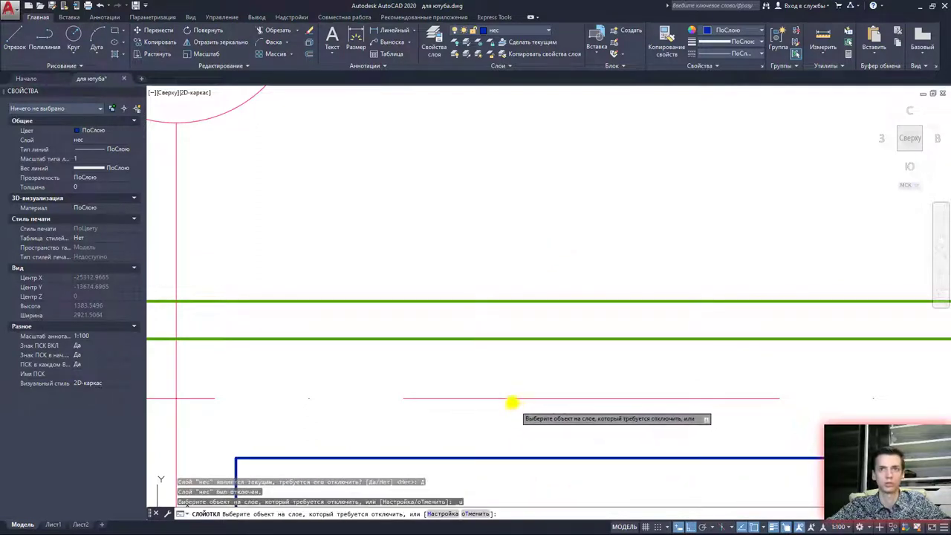
type("u")
key("Return")
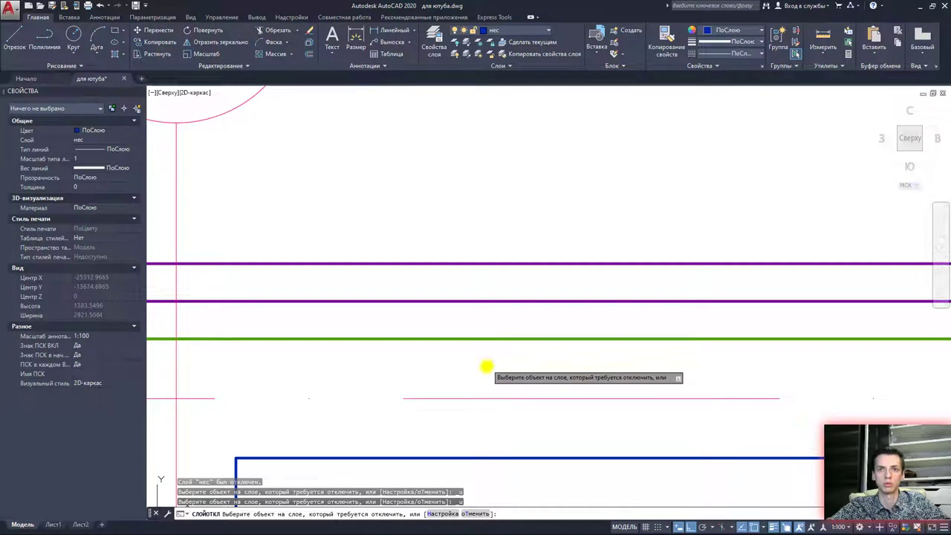
left_click(489, 340)
left_click(542, 302)
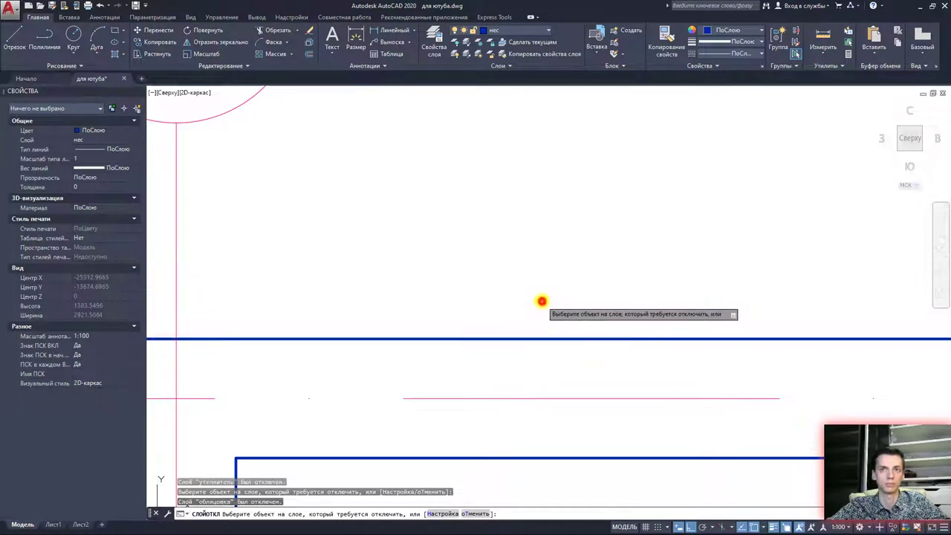
scroll(510, 347, "down", 4)
left_click(508, 346)
left_click(529, 371)
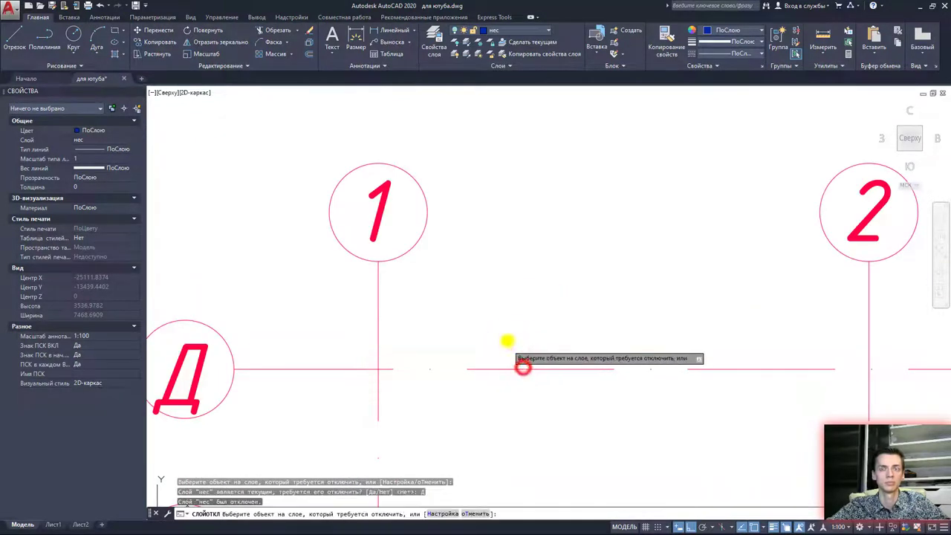
type("u")
key("Return")
type("u")
key("Return")
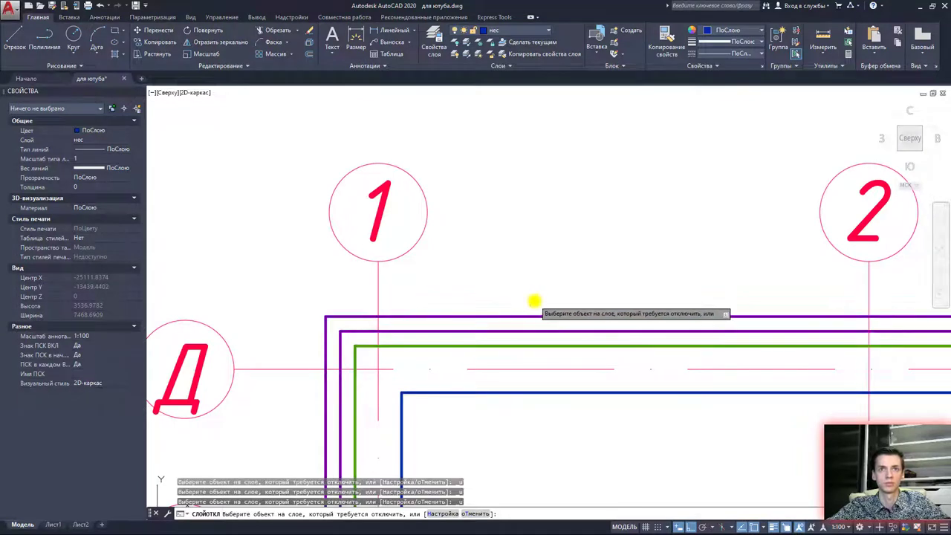
scroll(599, 300, "down", 3)
key("Escape")
middle_click_drag(547, 274, 401, 201)
scroll(491, 250, "down", 2)
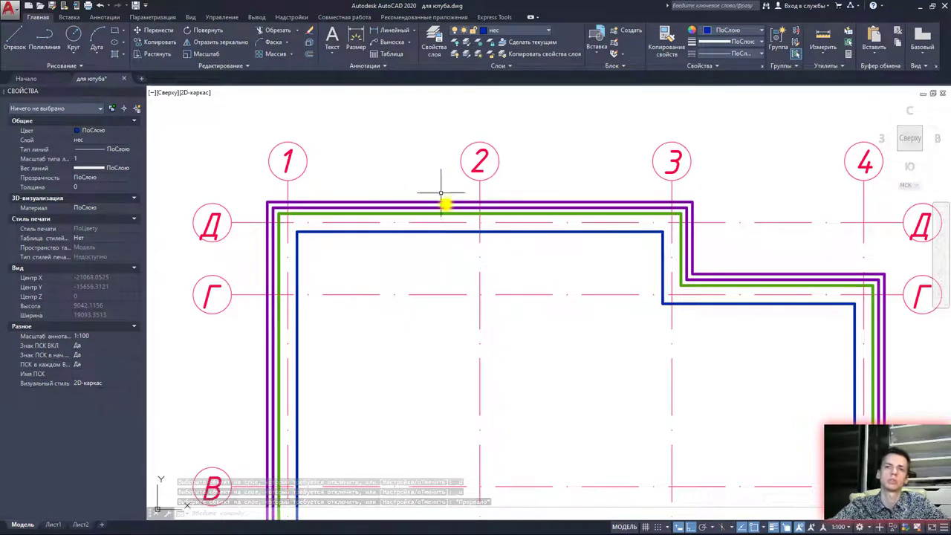
scroll(445, 204, "down", 2)
left_click(435, 294)
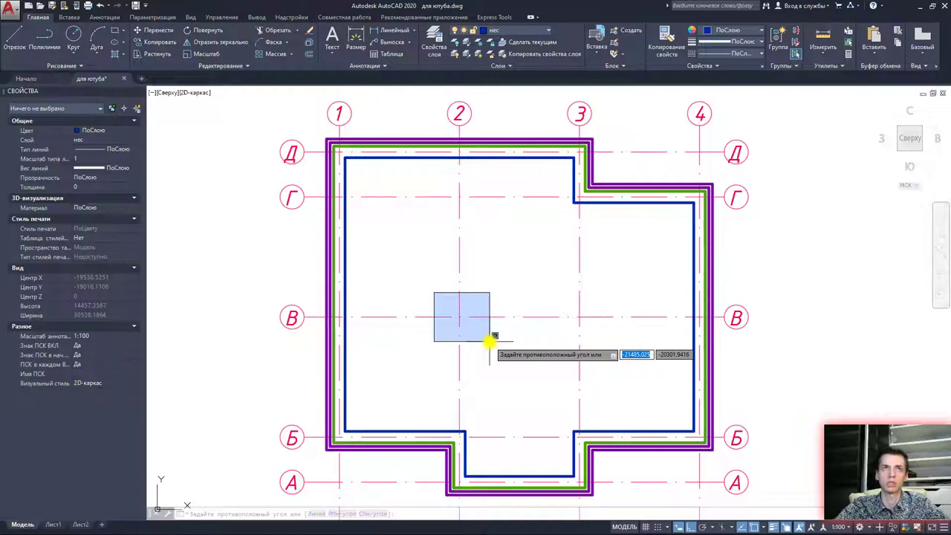
key("Escape")
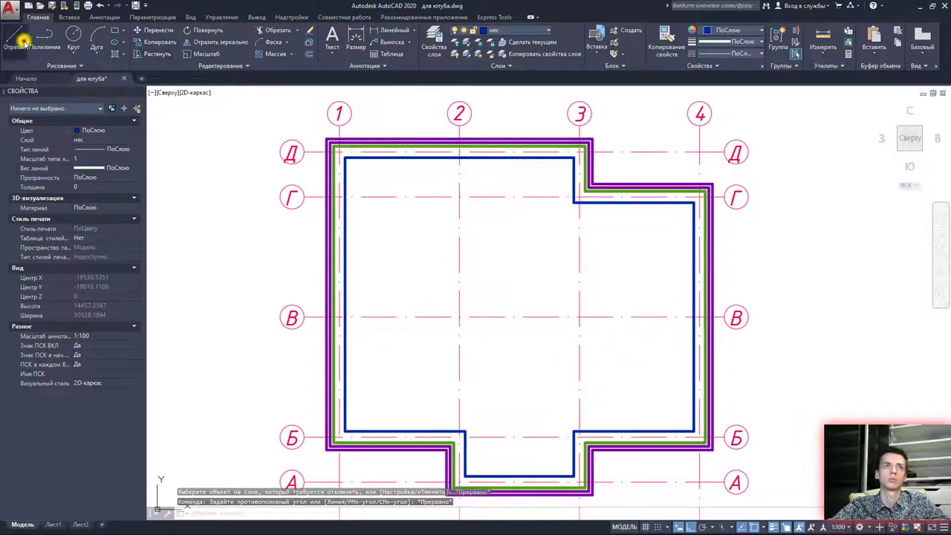
Draw a 400 by 400 column square with the Line tool
left_click(25, 42)
scroll(349, 268, "up", 2)
left_click(393, 274)
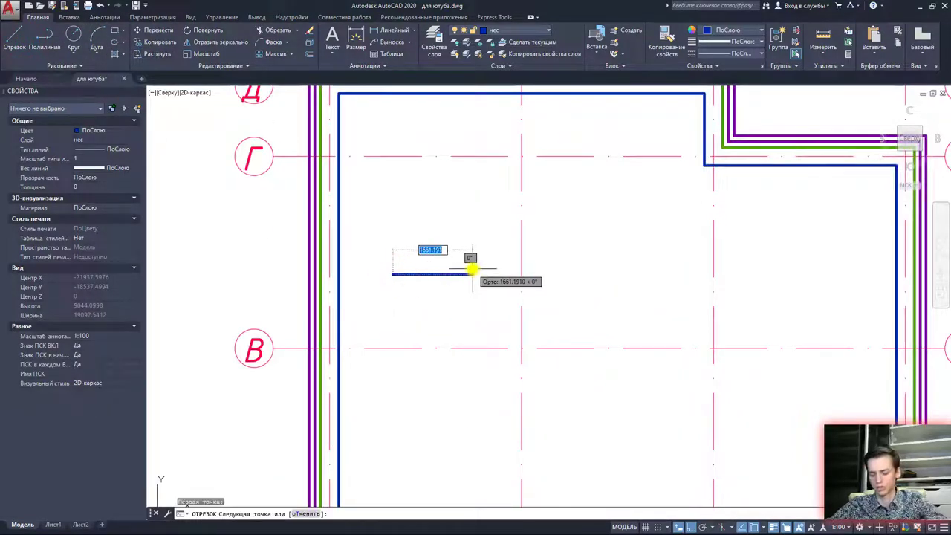
key("Return")
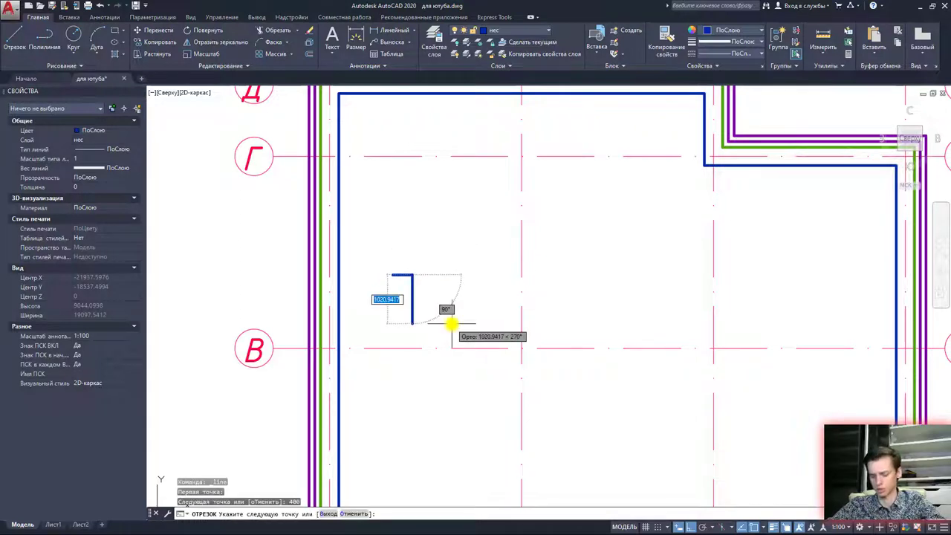
type("400")
key("Return")
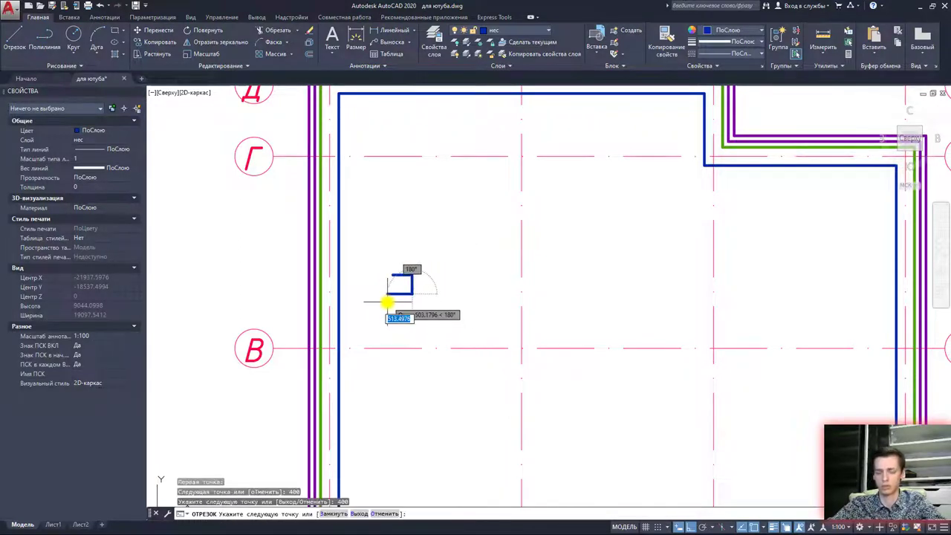
key("Return")
left_click(393, 275)
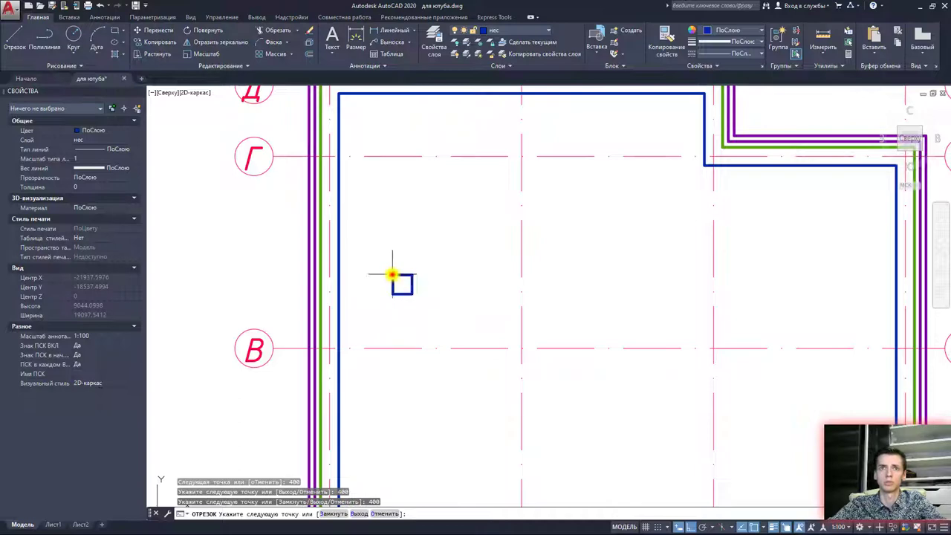
key("Escape")
scroll(394, 277, "up", 1)
Draw a helper line across the square between its side midpoints
left_click(354, 260)
left_click(448, 318)
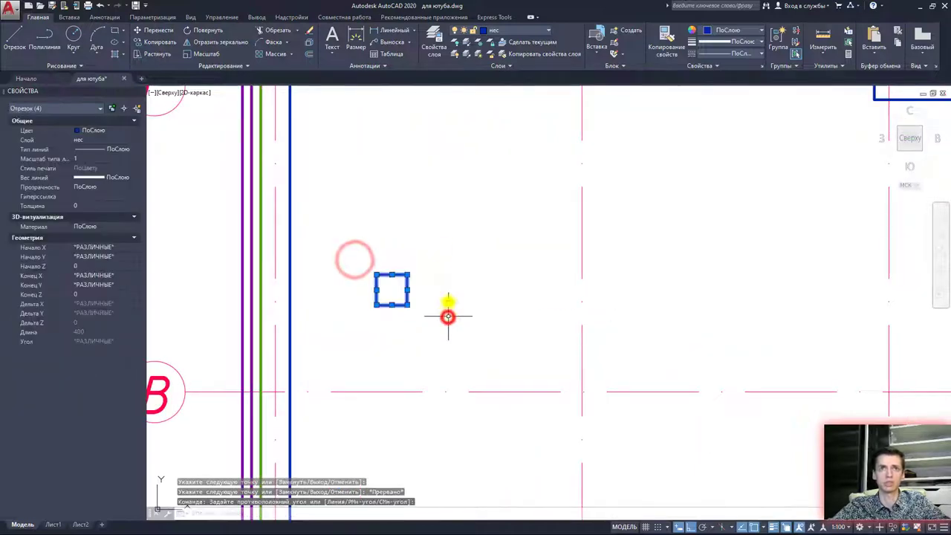
left_click(151, 30)
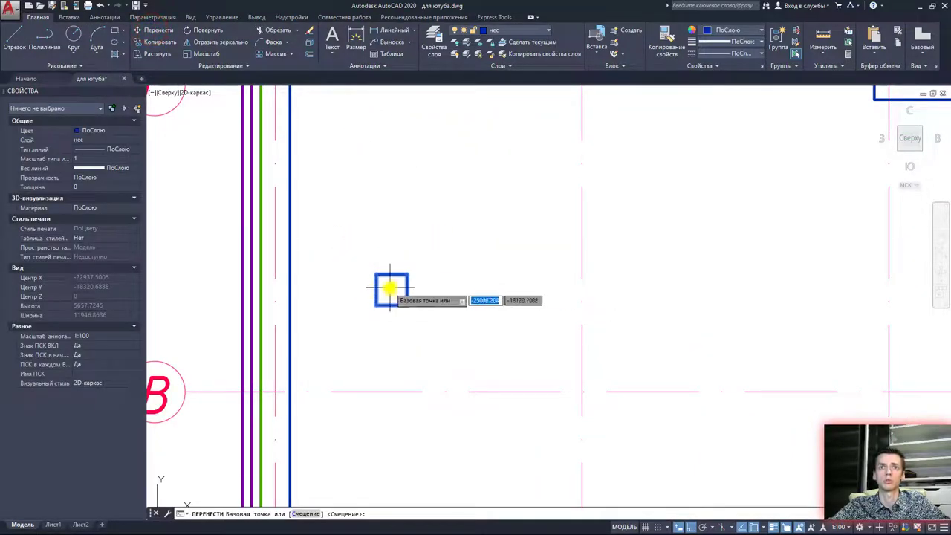
left_click(15, 37)
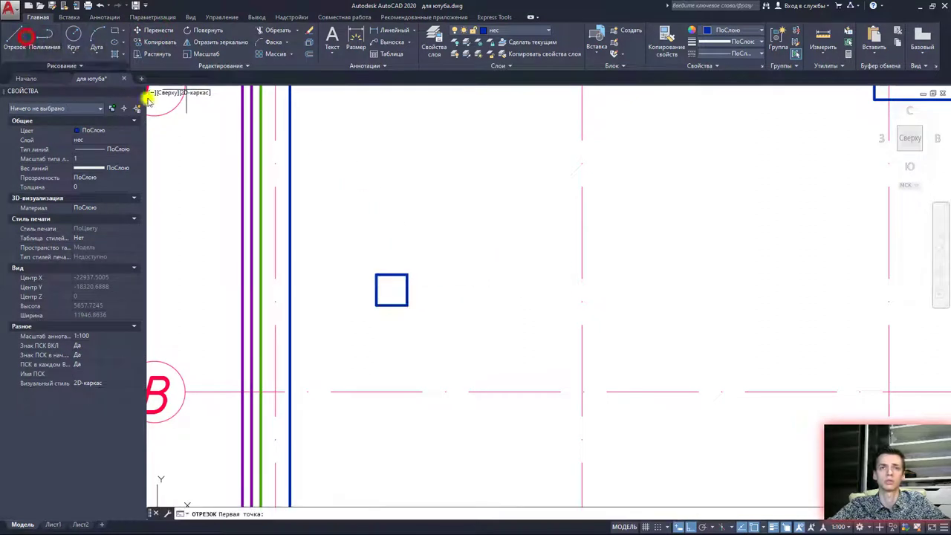
left_click(376, 290)
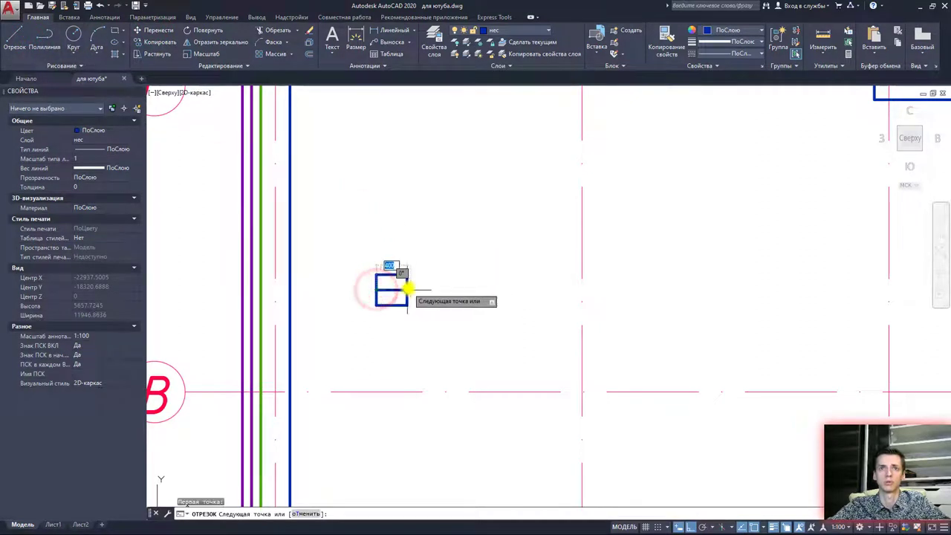
left_click(409, 290)
key("Escape")
Move the square by its centre onto the axis 2 / В intersection
left_click(355, 246)
left_click(418, 323)
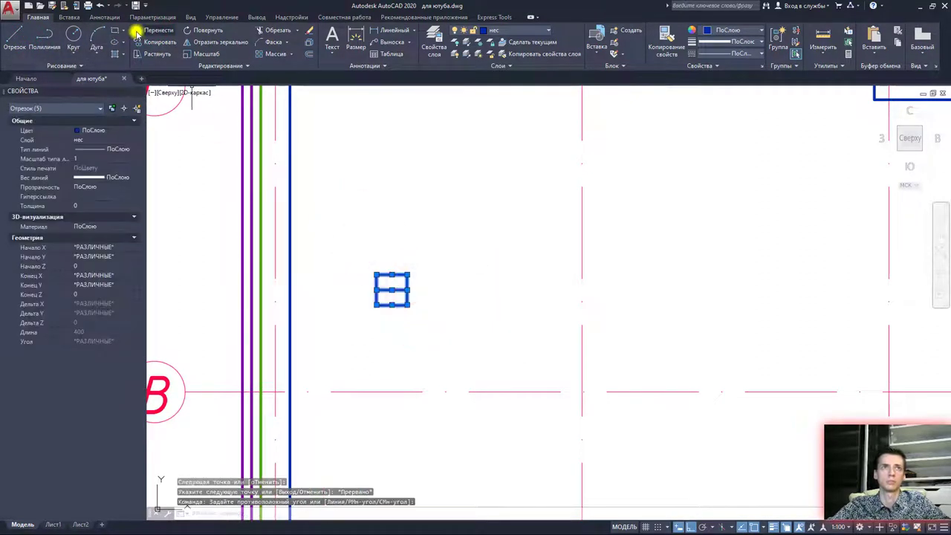
left_click(136, 34)
left_click(392, 290)
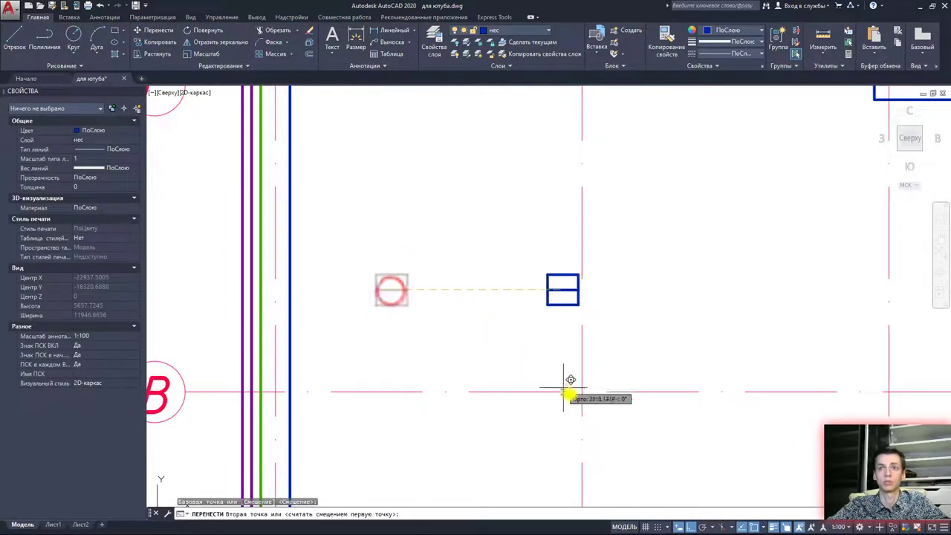
left_click(583, 392)
key("Escape")
Erase the square's middle helper line and pan the view slightly left
left_click(586, 389)
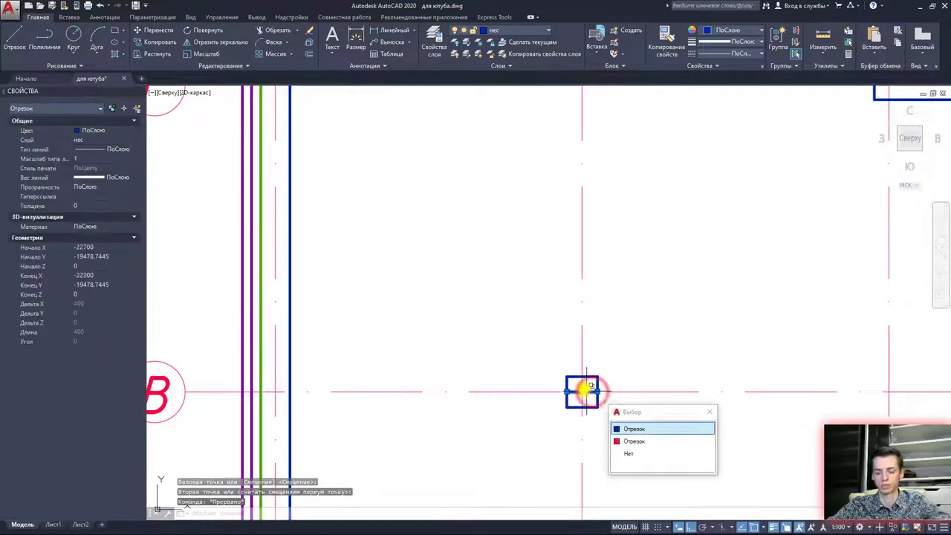
key("Delete")
scroll(614, 270, "down", 3)
scroll(569, 263, "down", 2)
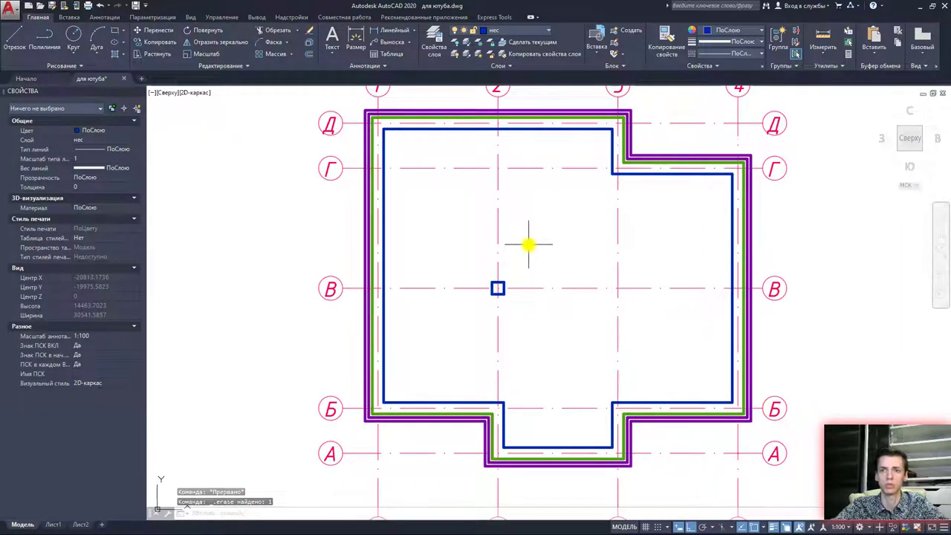
middle_click_drag(646, 304, 628, 313)
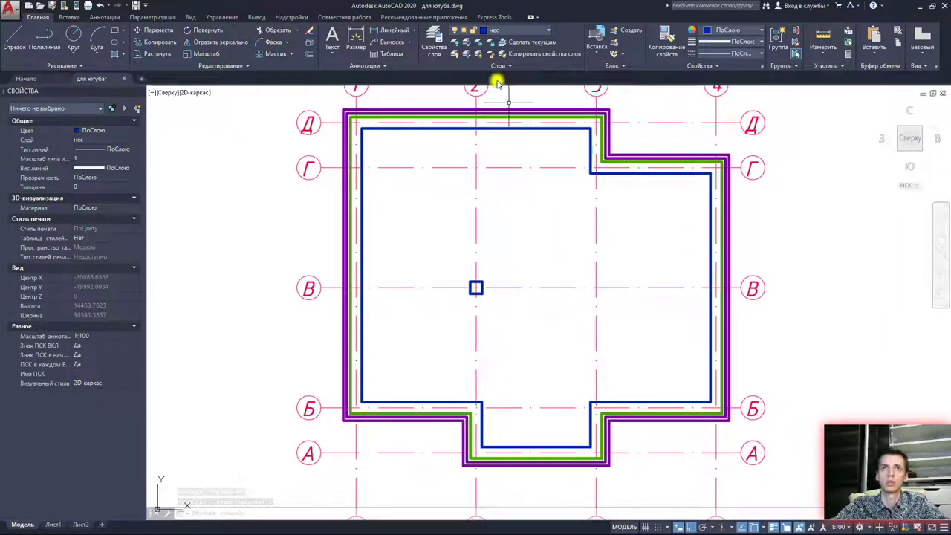
left_click(455, 46)
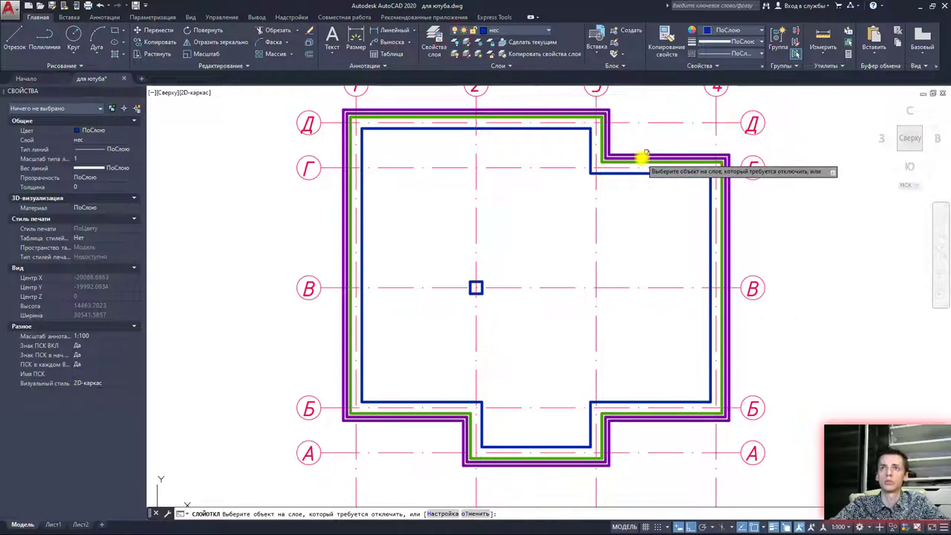
scroll(639, 153, "up", 2)
middle_click_drag(566, 127, 563, 144)
key("Escape")
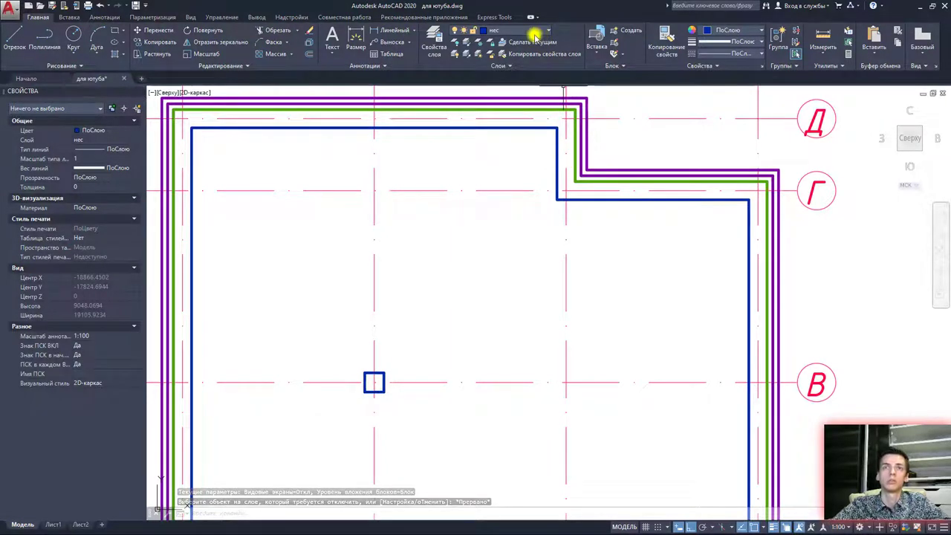
left_click(509, 32)
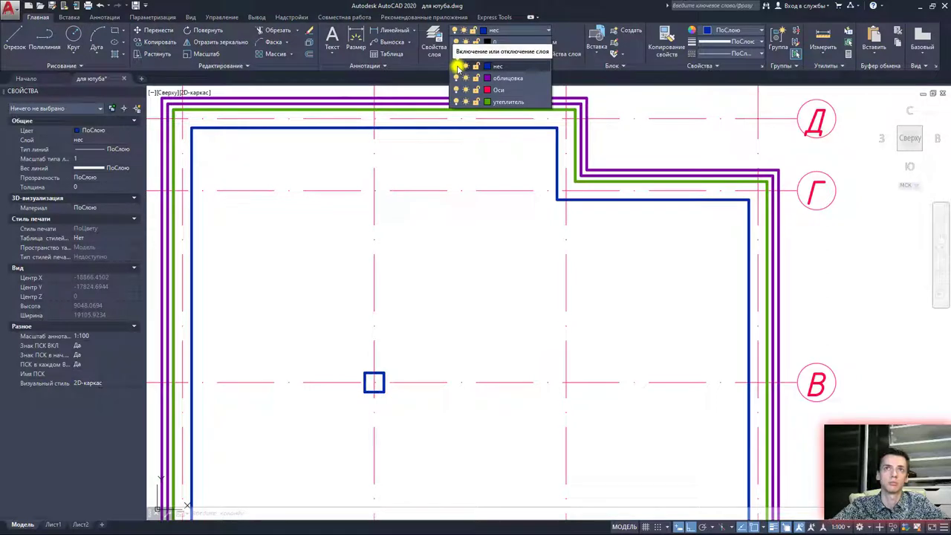
left_click(456, 66)
left_click(412, 252)
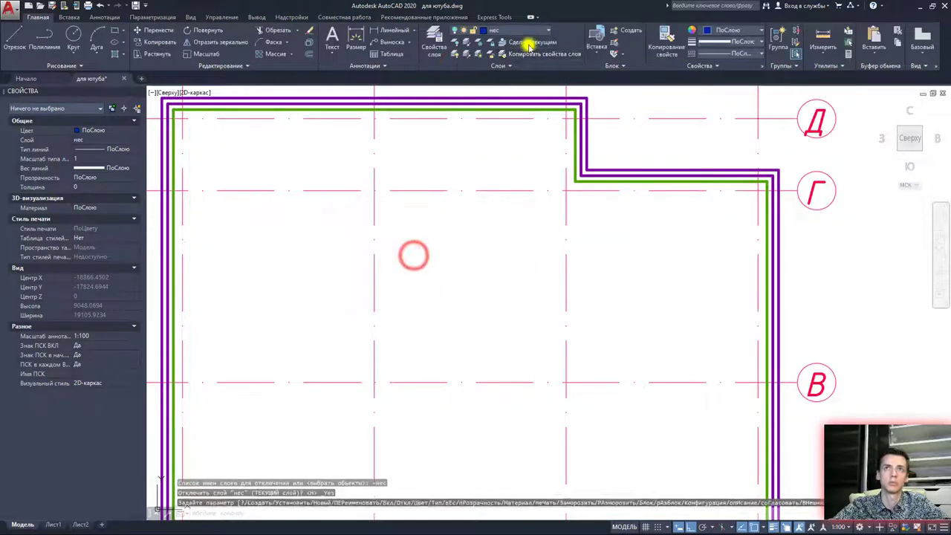
left_click(530, 35)
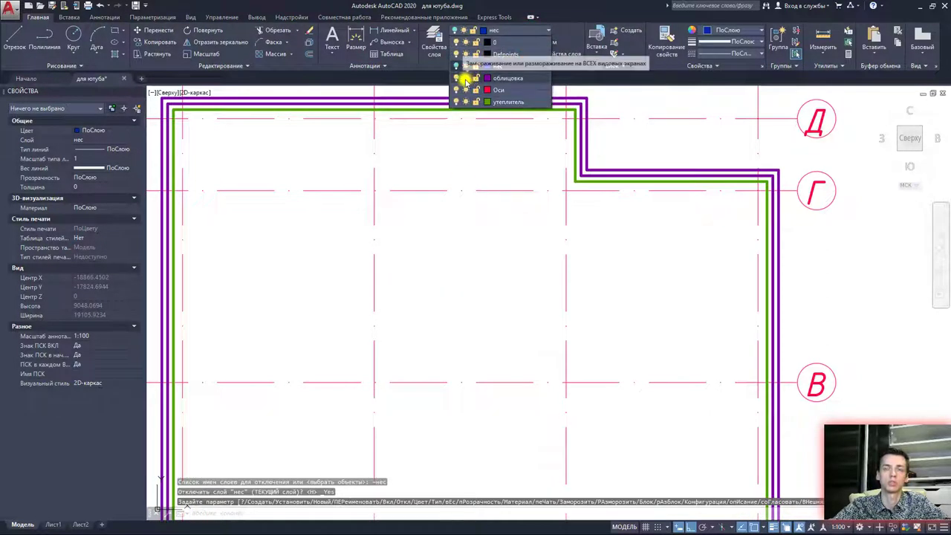
left_click(457, 66)
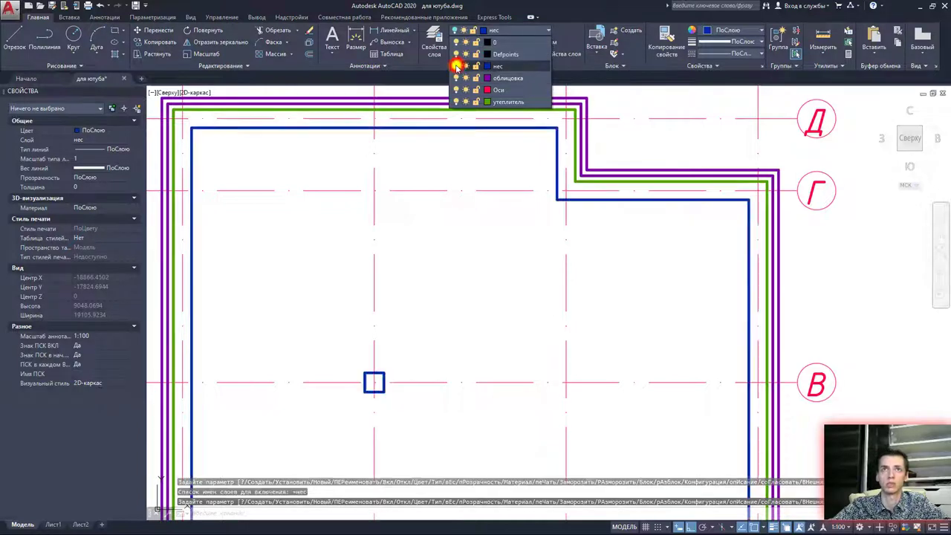
left_click(437, 47)
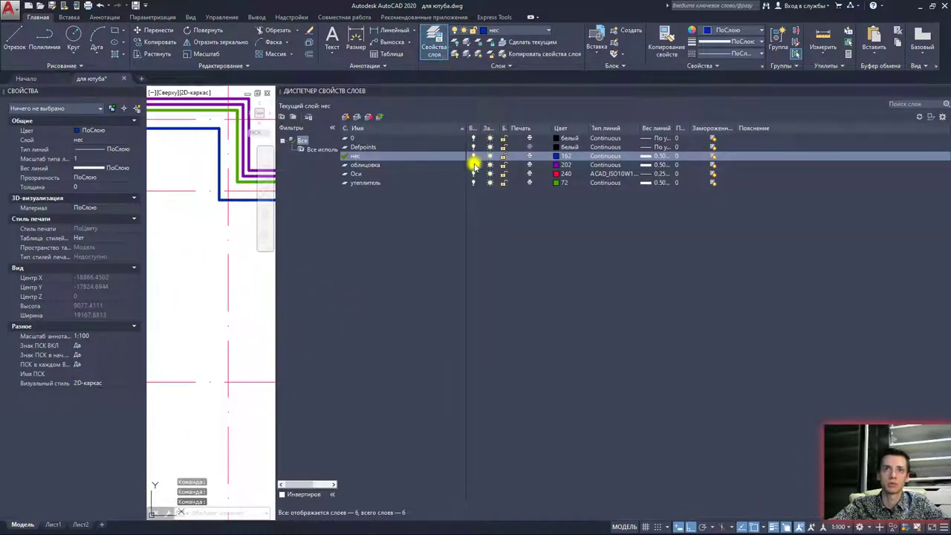
left_click(474, 165)
left_click(473, 174)
left_click(474, 183)
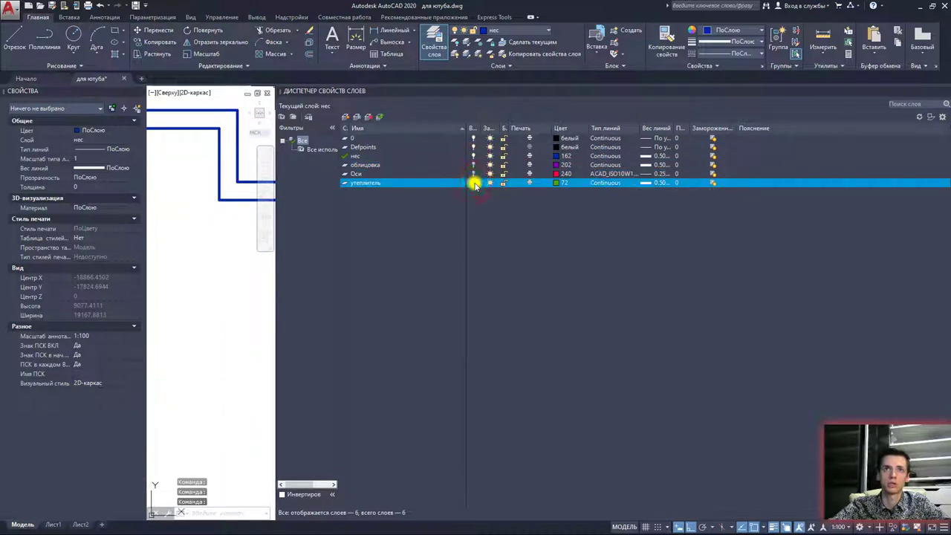
left_click(439, 45)
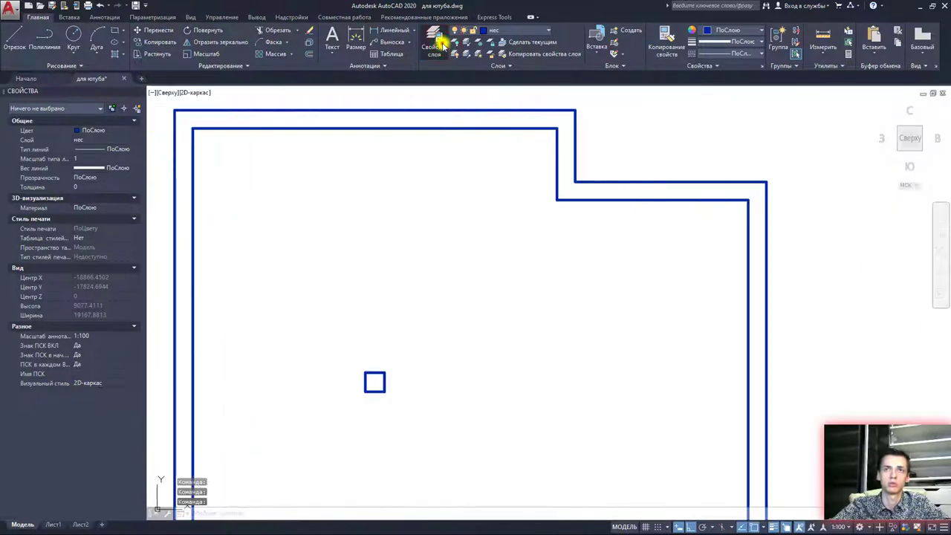
left_click(441, 43)
left_click(474, 165)
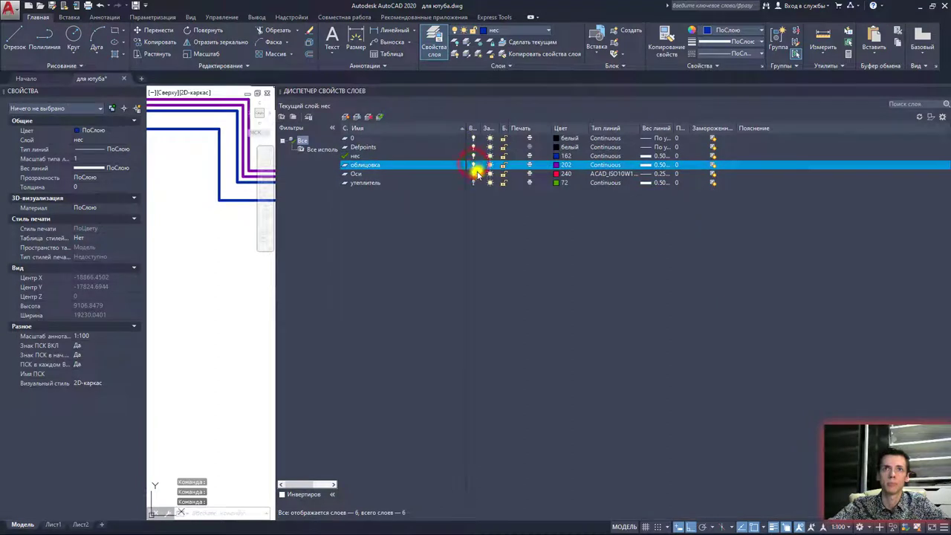
left_click(473, 174)
left_click(473, 183)
left_click(438, 48)
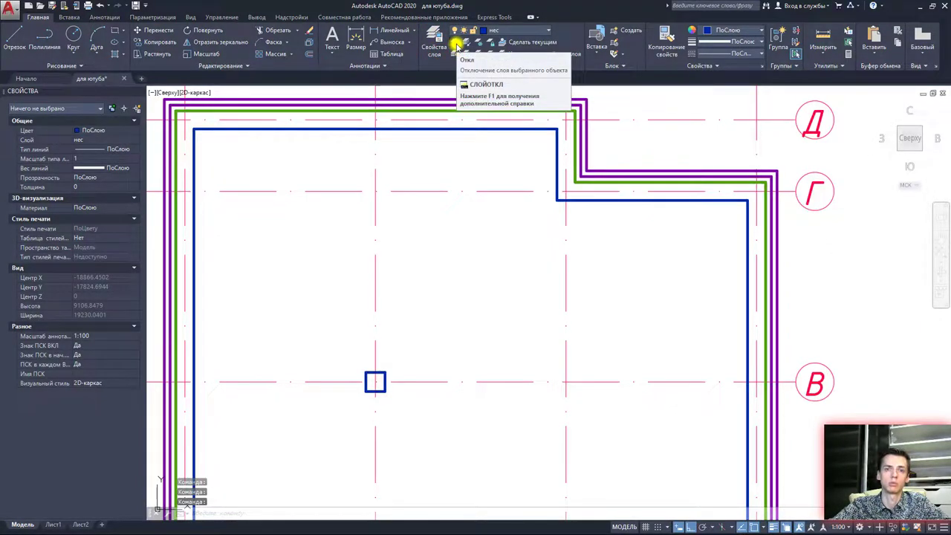
left_click(457, 43)
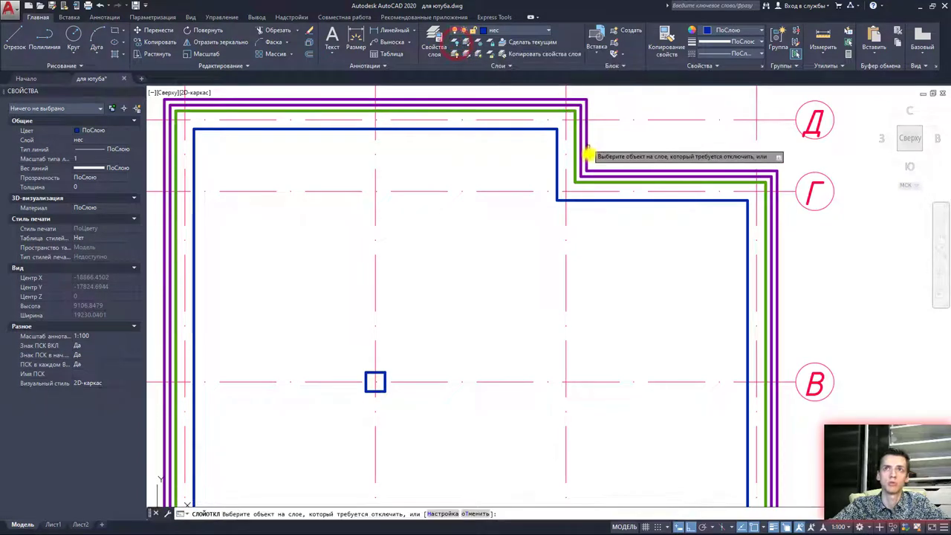
left_click(596, 171)
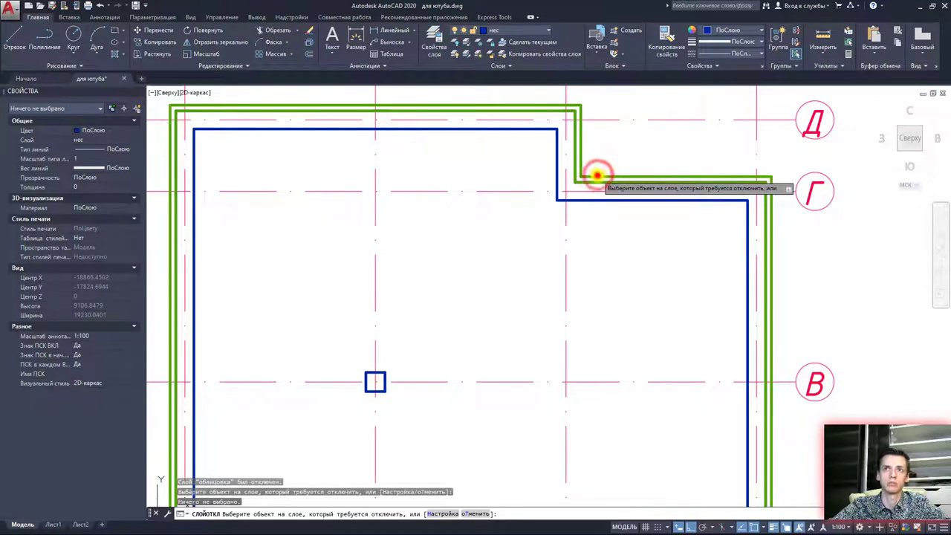
left_click(597, 177)
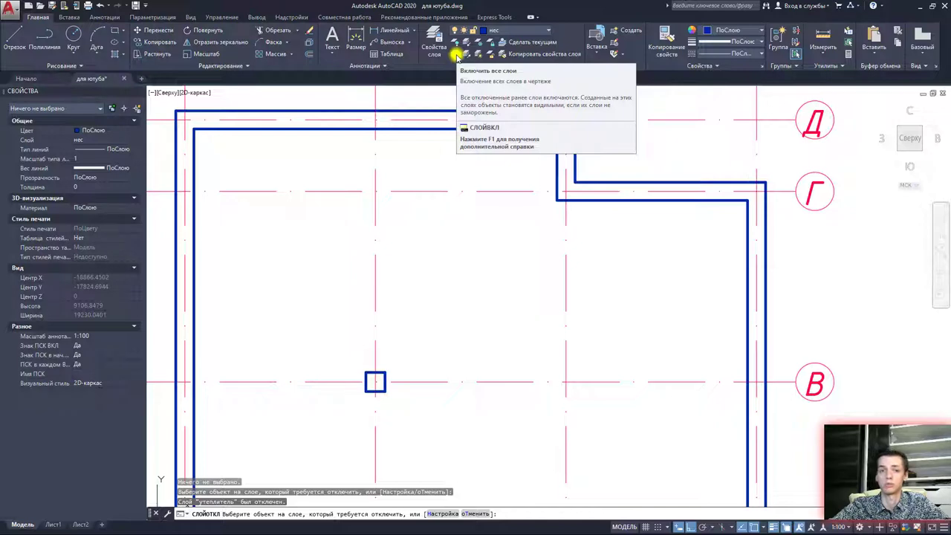
left_click(458, 57)
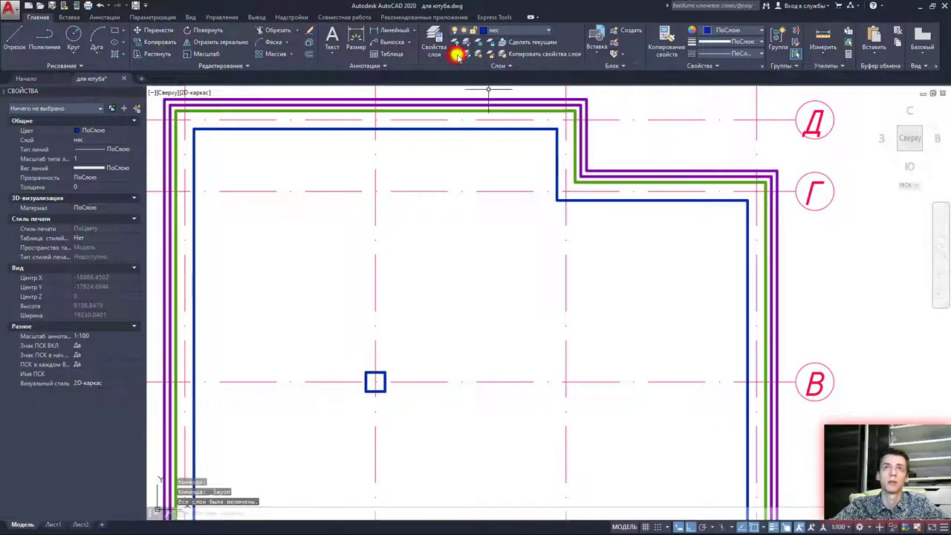
middle_click_drag(670, 156, 610, 151)
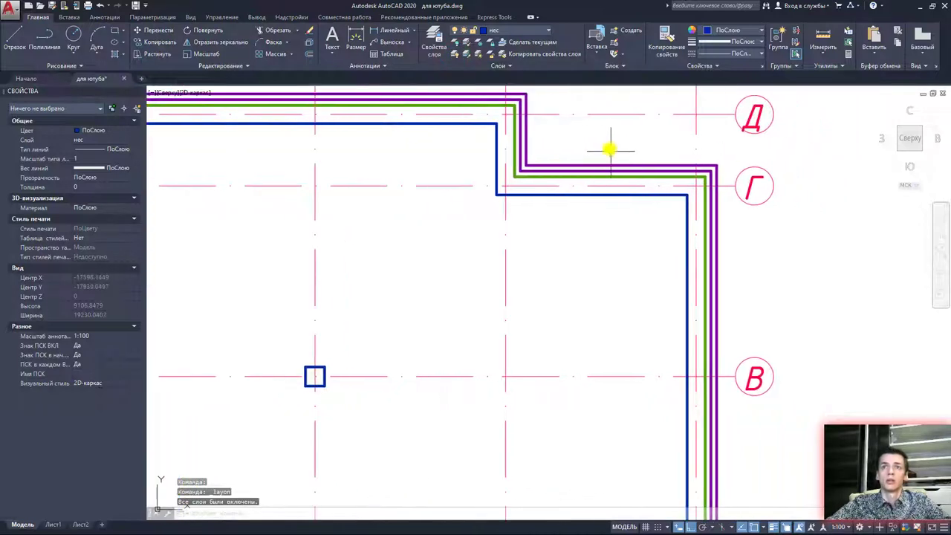
Draw a vertical partition line inside the plan
left_click(6, 49)
scroll(446, 156, "down", 2)
scroll(456, 276, "up", 2)
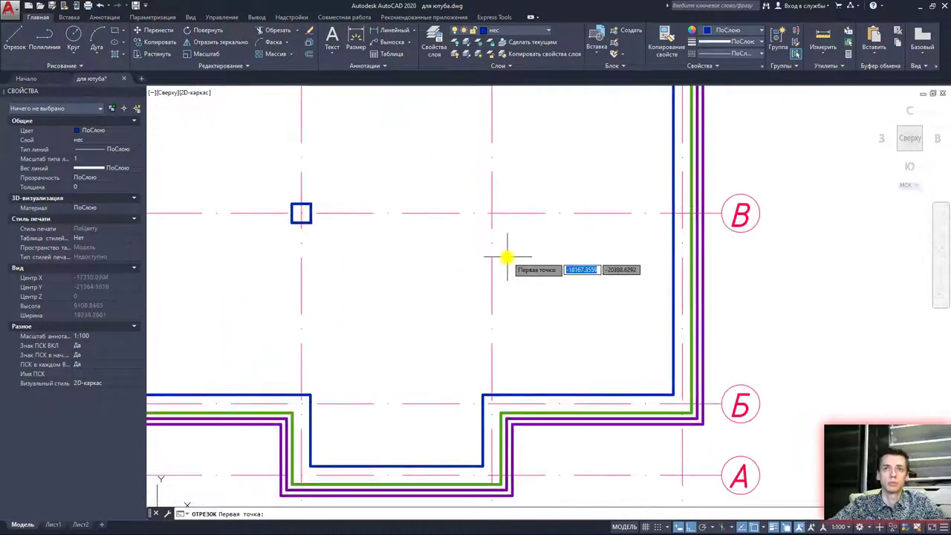
left_click(491, 318)
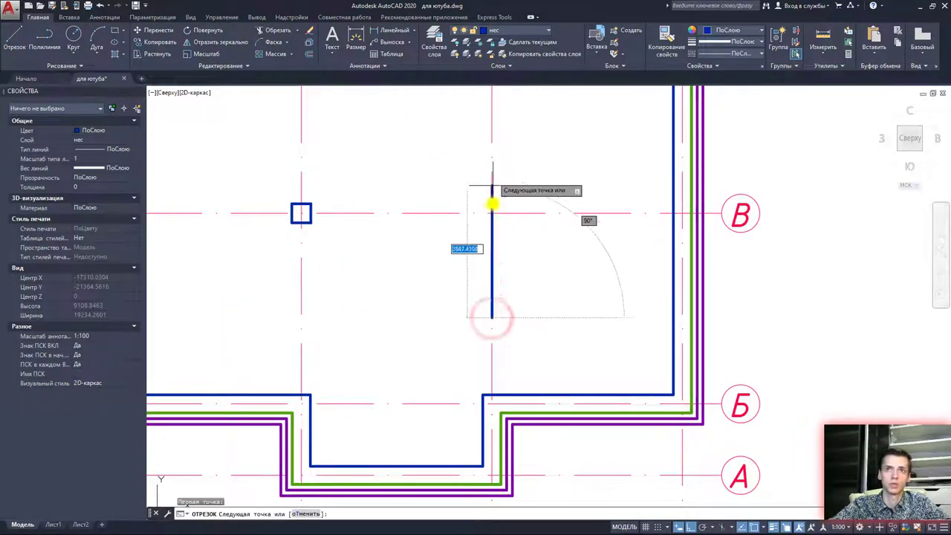
left_click(492, 239)
key("Escape")
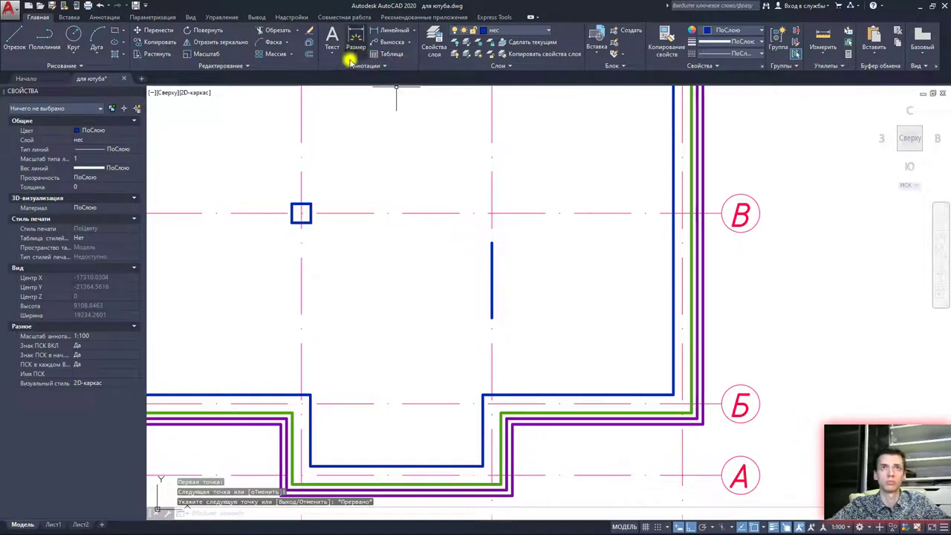
Offset the line 190 to each side, then delete the original middle line
left_click(309, 55)
type("190")
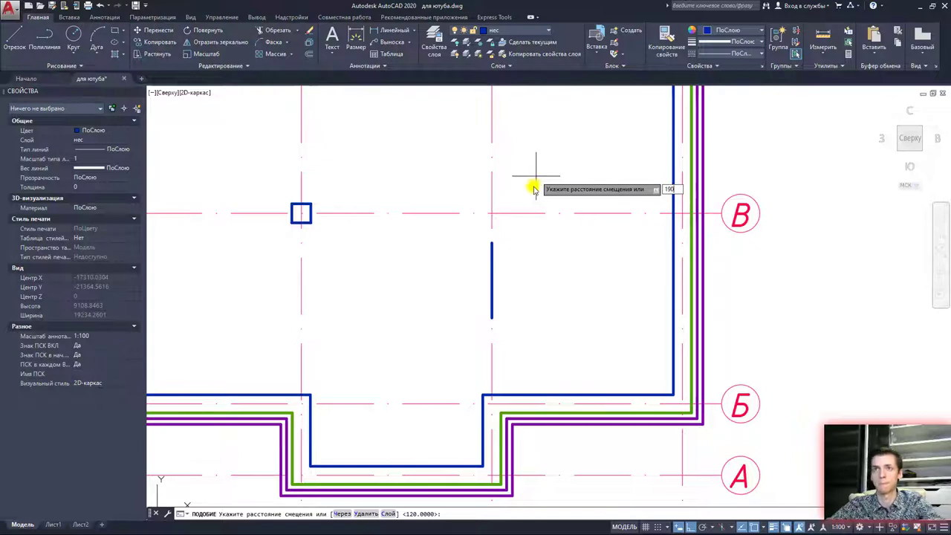
key("Return")
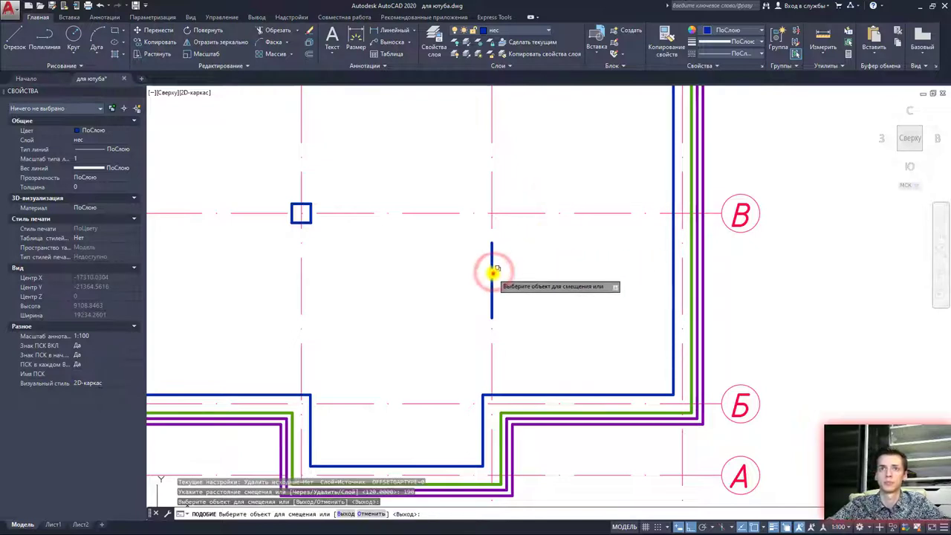
left_click(492, 274)
left_click(495, 270)
left_click(490, 284)
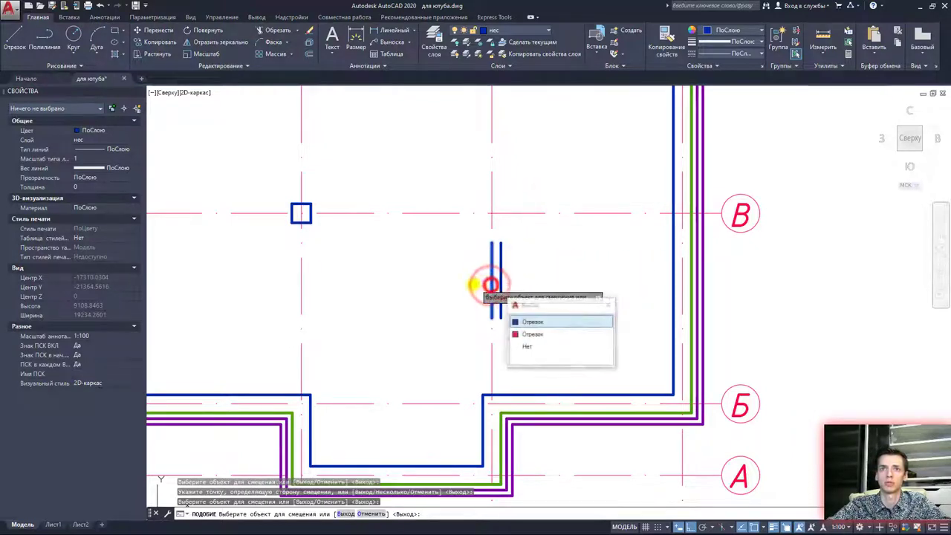
left_click(473, 285)
key("Escape")
left_click(491, 285)
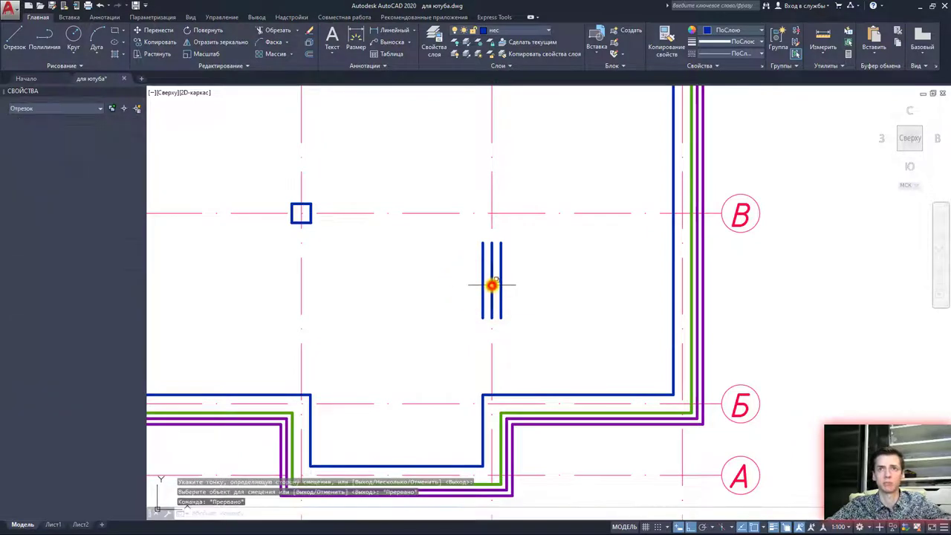
key("Delete")
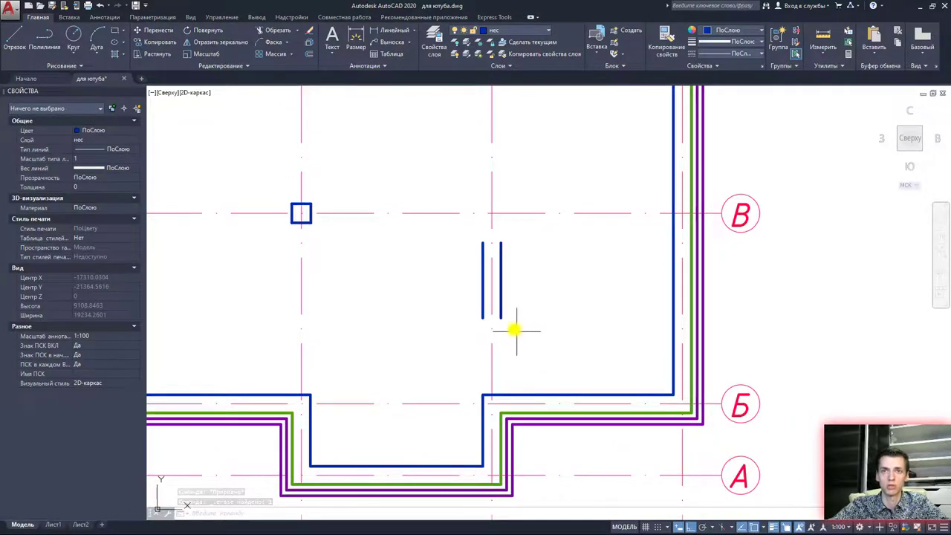
Extend the bottom ends of both partition lines down to the wall
left_click(503, 307)
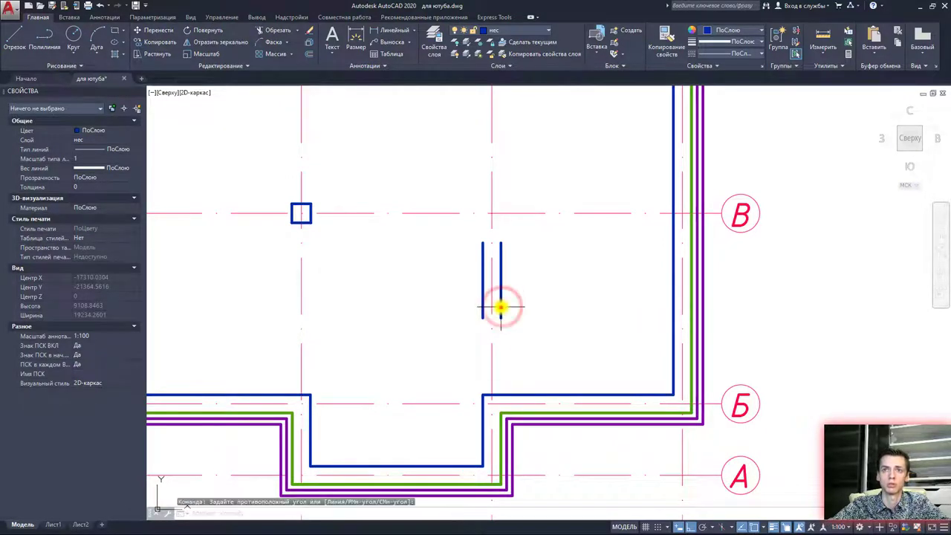
left_click(501, 307)
left_click(501, 318)
scroll(506, 417, "up", 3)
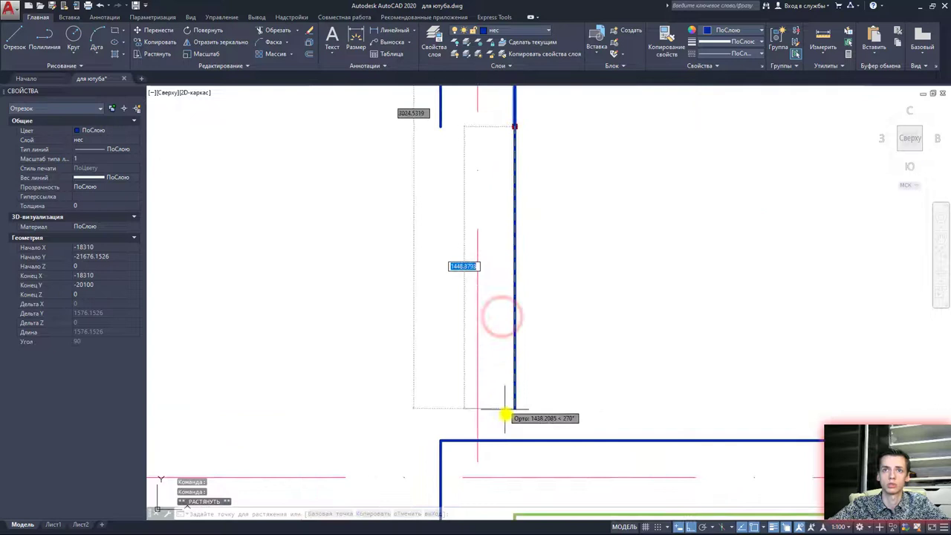
left_click(516, 452)
scroll(515, 399, "down", 4)
left_click(485, 289)
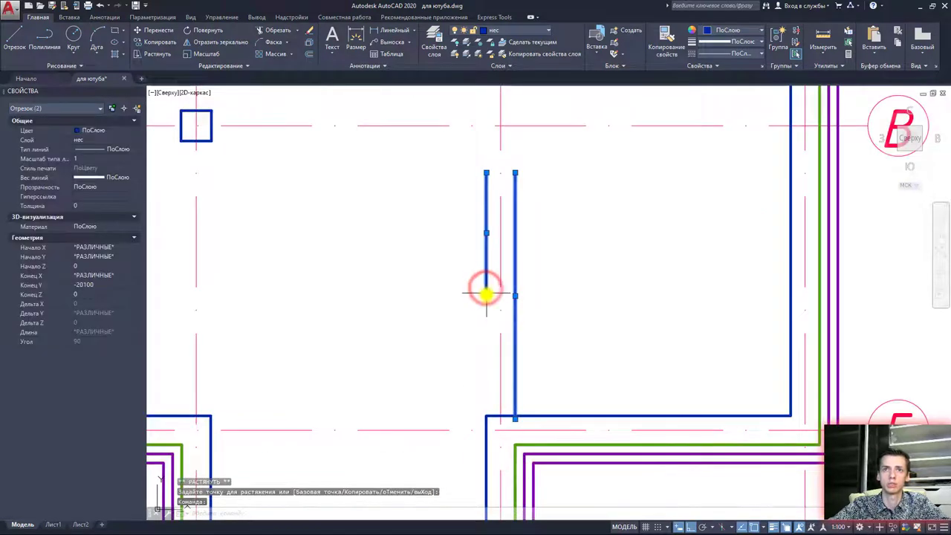
left_click(486, 292)
left_click(489, 417)
Stretch the partition line's top end up to the wall corner
middle_click_drag(524, 295, 512, 414)
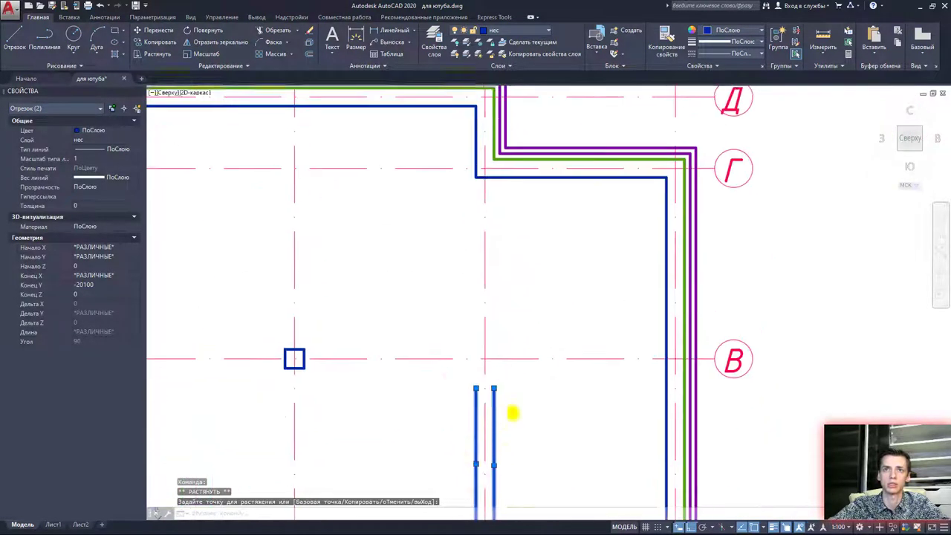
scroll(512, 414, "down", 2)
left_click(493, 388)
scroll(490, 173, "up", 4)
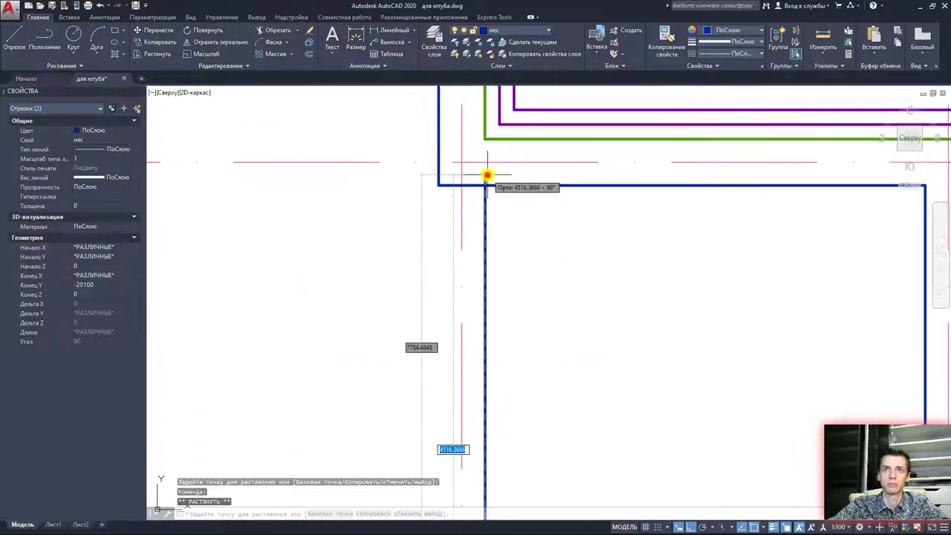
left_click(487, 176)
scroll(463, 334, "down", 2)
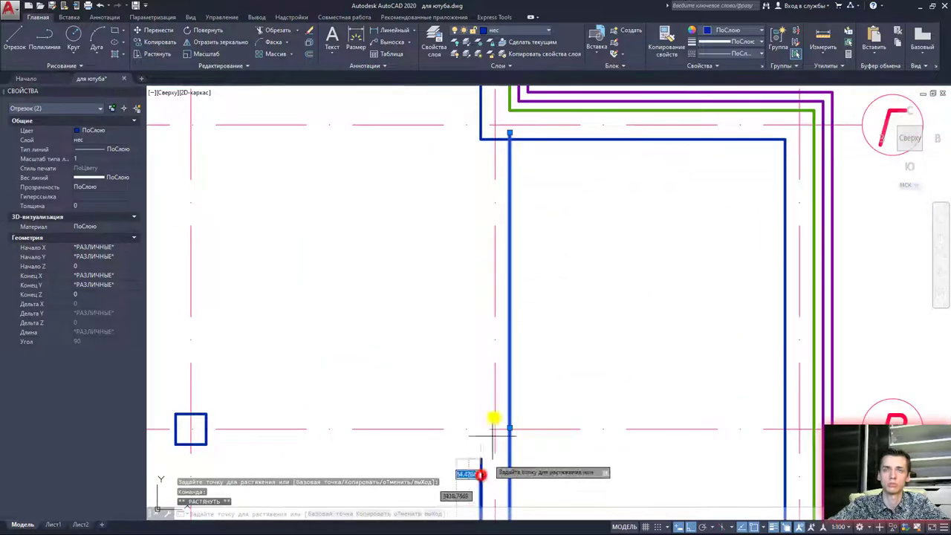
middle_click_drag(476, 184, 461, 276)
left_click(461, 223)
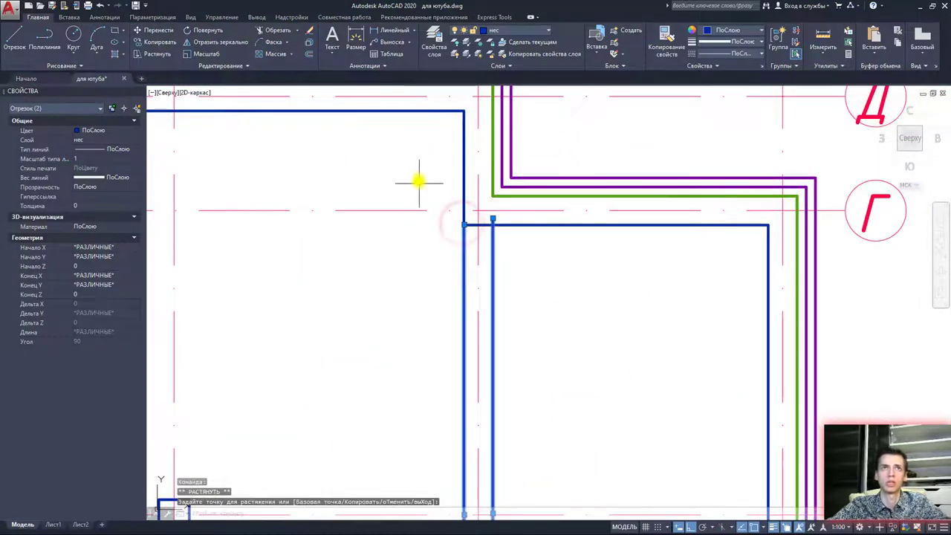
key("Escape")
key("Escape")
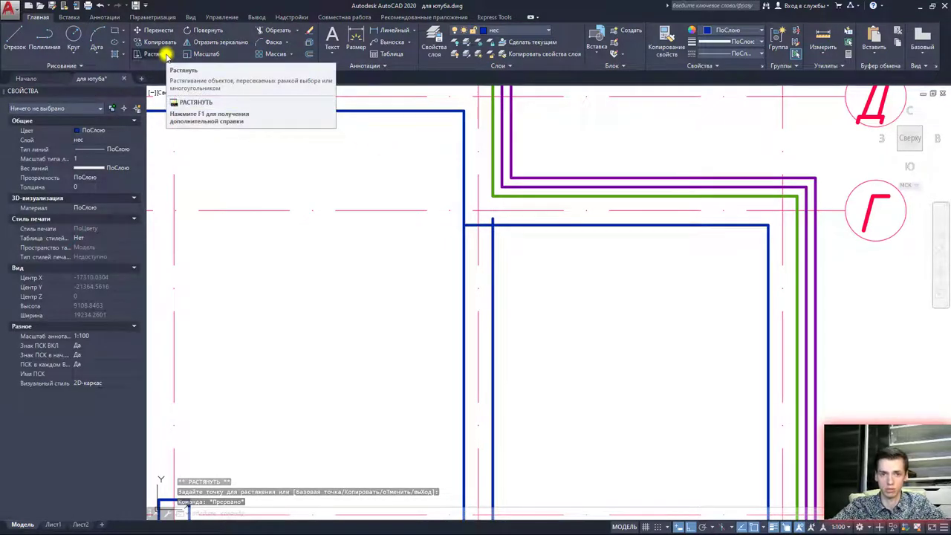
Pan and zoom to bring the whole floor plan into view
scroll(375, 284, "down", 4)
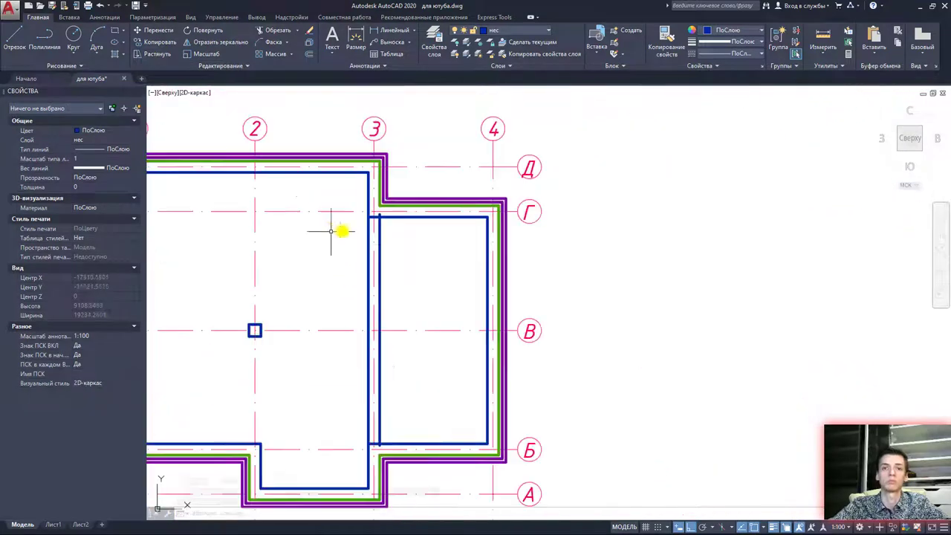
scroll(420, 407, "up", 3)
scroll(471, 368, "down", 4)
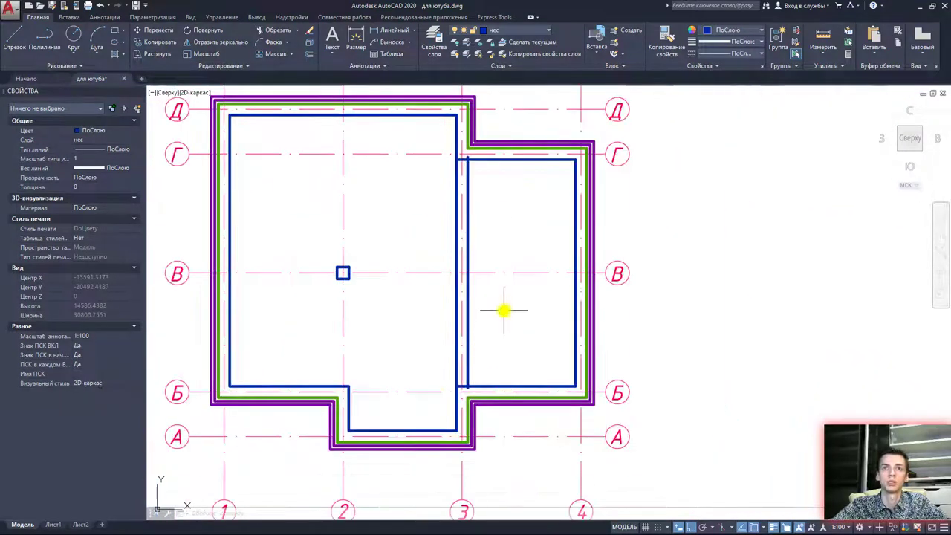
middle_click_drag(505, 312, 511, 344)
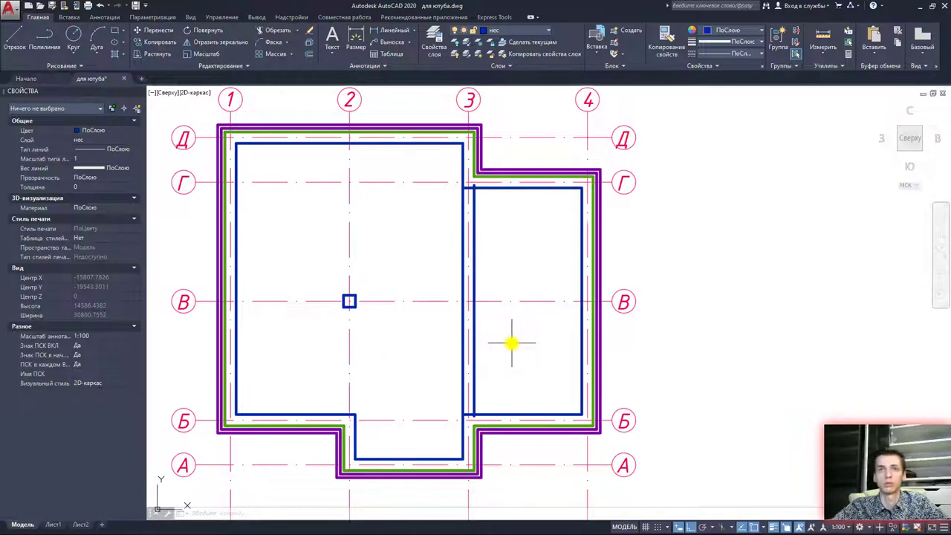
middle_click_drag(500, 238, 496, 269)
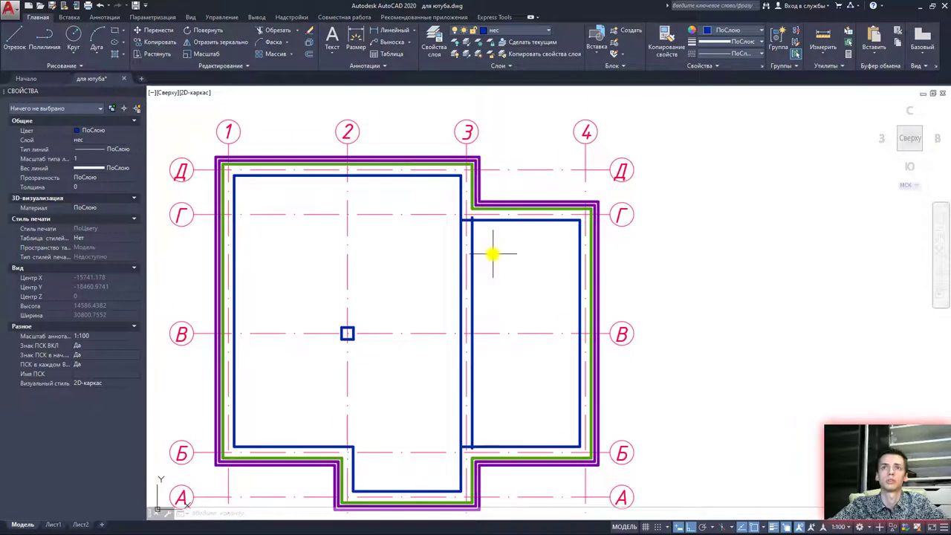
scroll(513, 251, "up", 2)
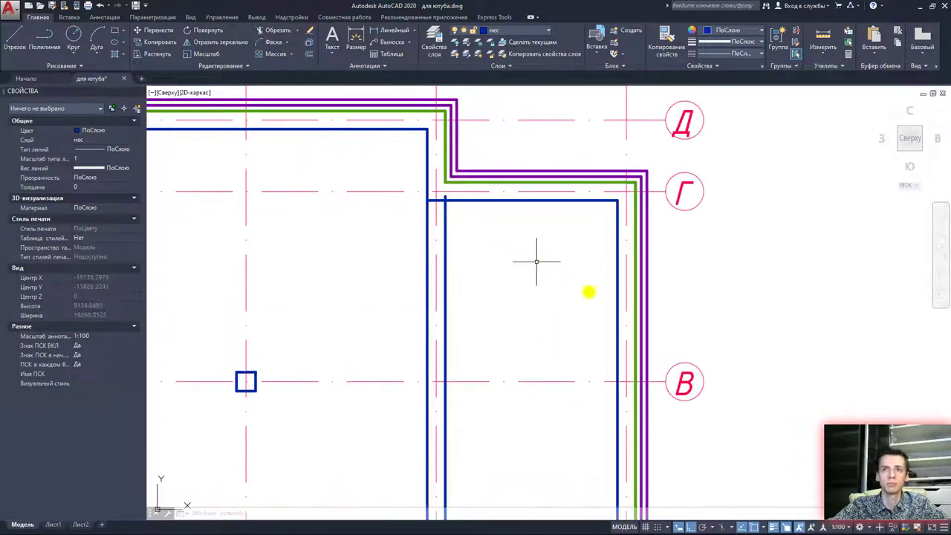
left_click(734, 423)
left_click(659, 161)
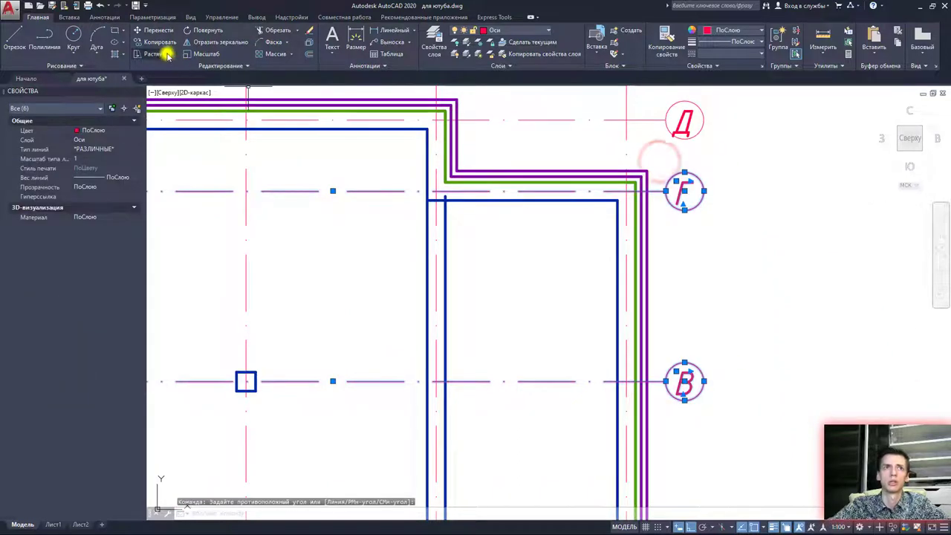
left_click(165, 52)
left_click(631, 144)
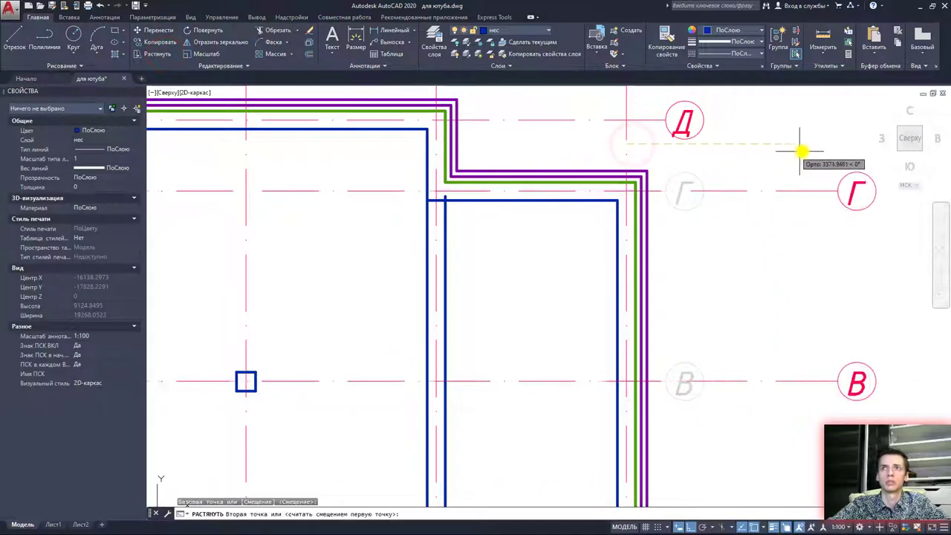
scroll(794, 150, "down", 2)
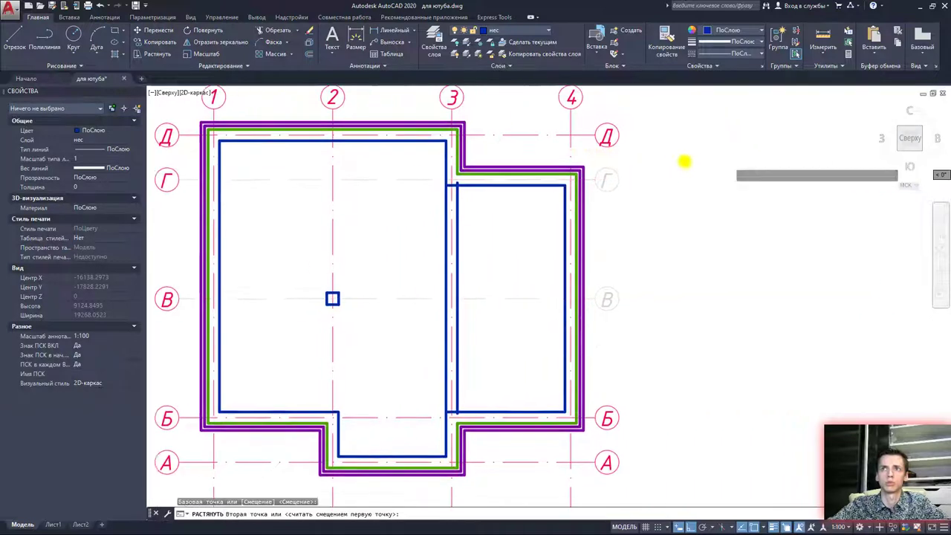
scroll(788, 171, "down", 2)
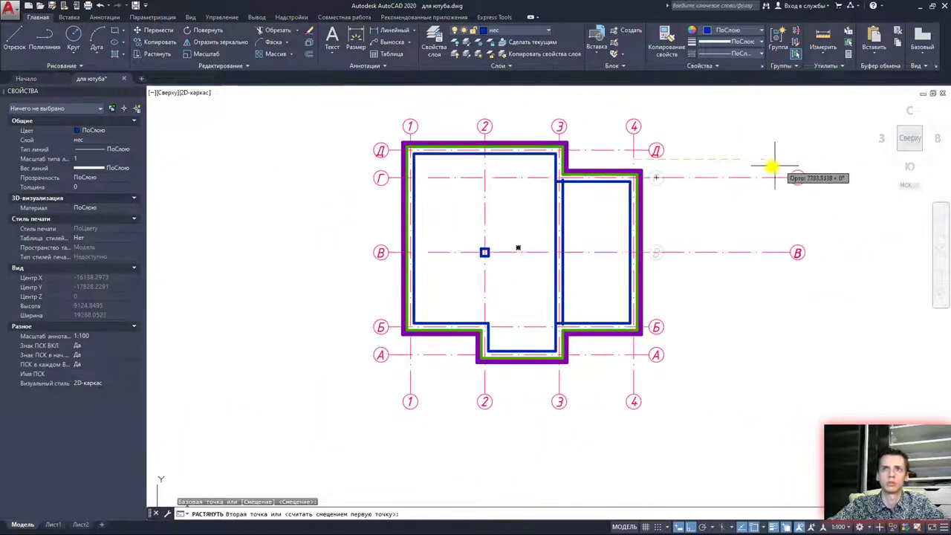
key("Escape")
scroll(661, 178, "up", 3)
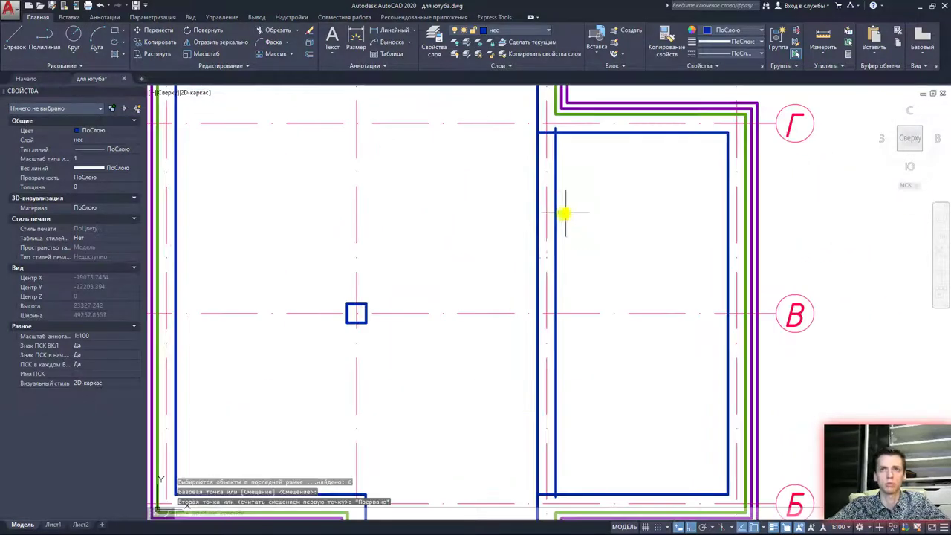
scroll(557, 257, "up", 2)
mouse_move(587, 265)
middle_mouse_down()
mouse_move(620, 270)
mouse_move(640, 298)
middle_mouse_up()
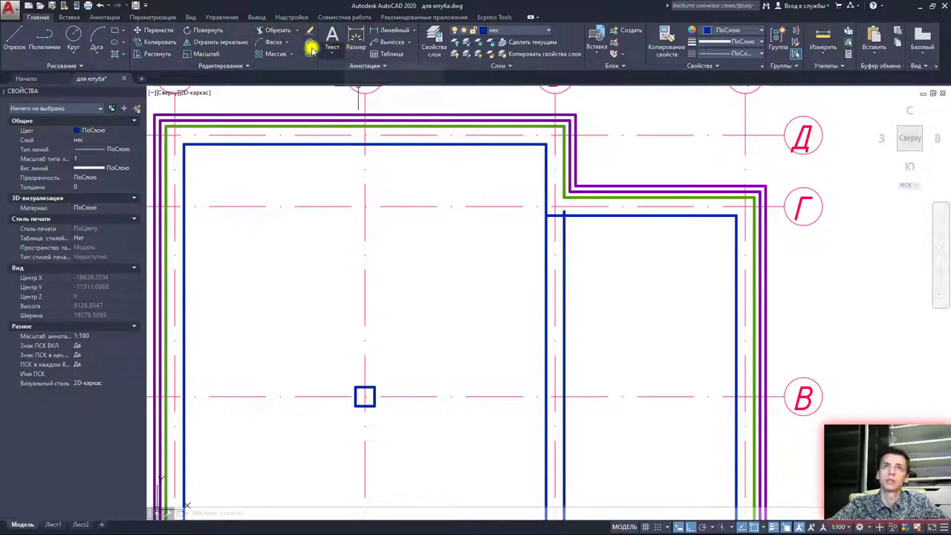
Switch off the Оси layer by picking one of its grid axis lines
left_click(455, 44)
left_click(644, 135)
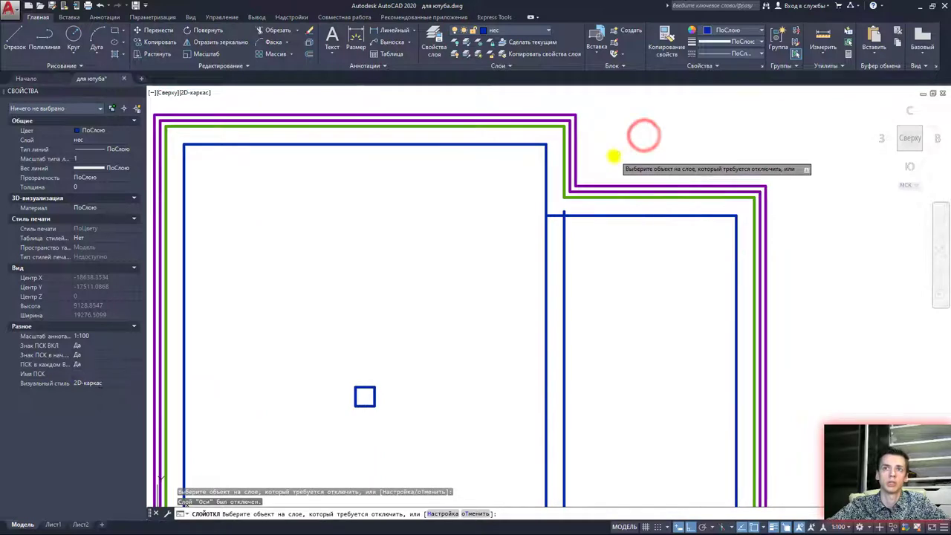
key("Escape")
Crossing-select the top walls to use as cutting edges
left_click(636, 322)
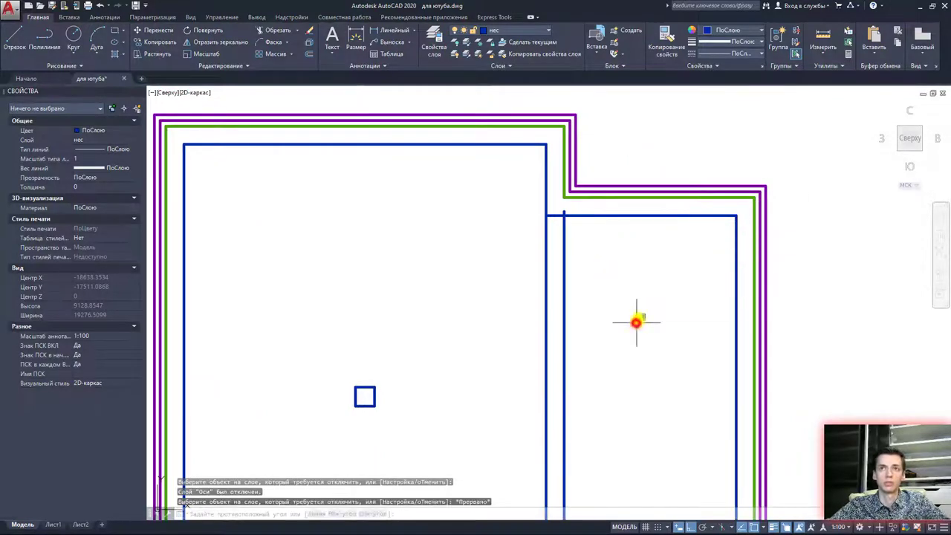
left_click(508, 110)
key("Escape")
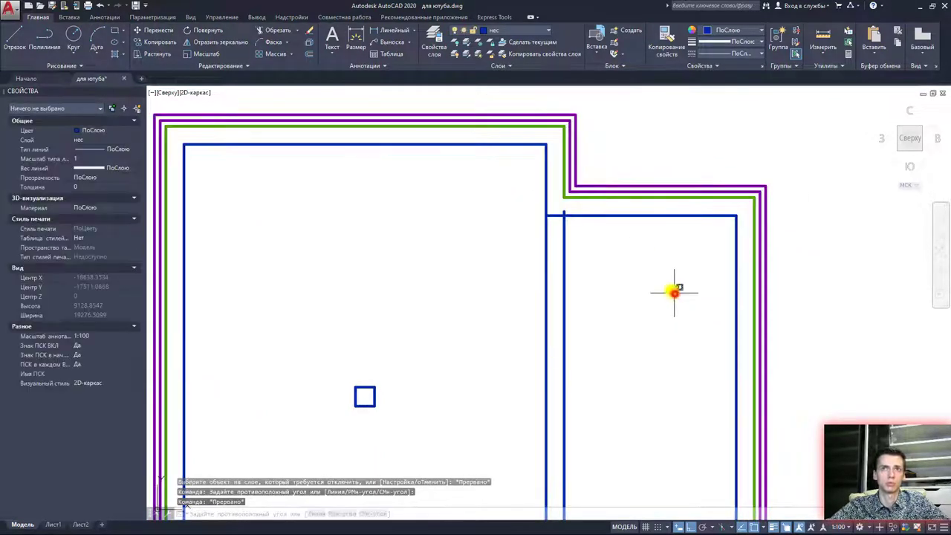
left_click(674, 292)
left_click(495, 111)
scroll(559, 204, "up", 2)
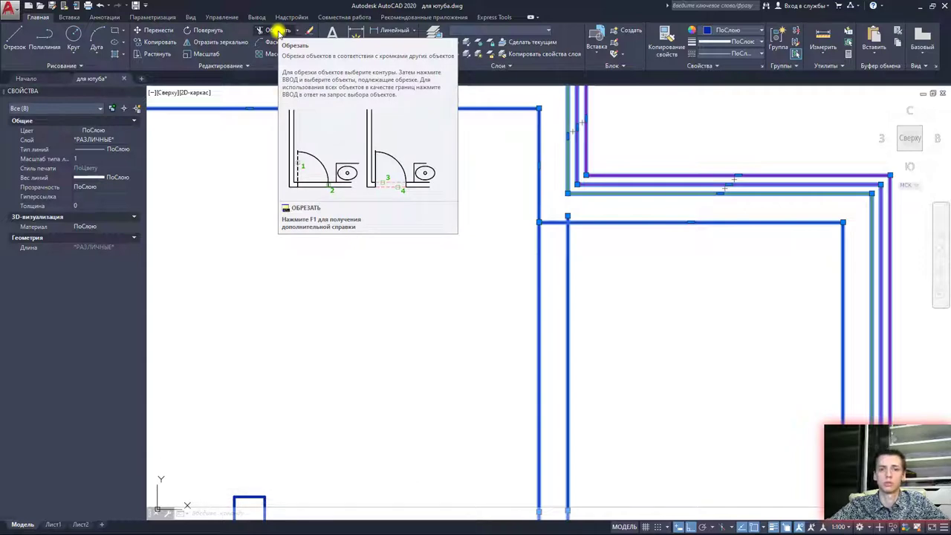
Trim the short wall stub at the right room's bottom-left corner against the selected walls
left_click(277, 33)
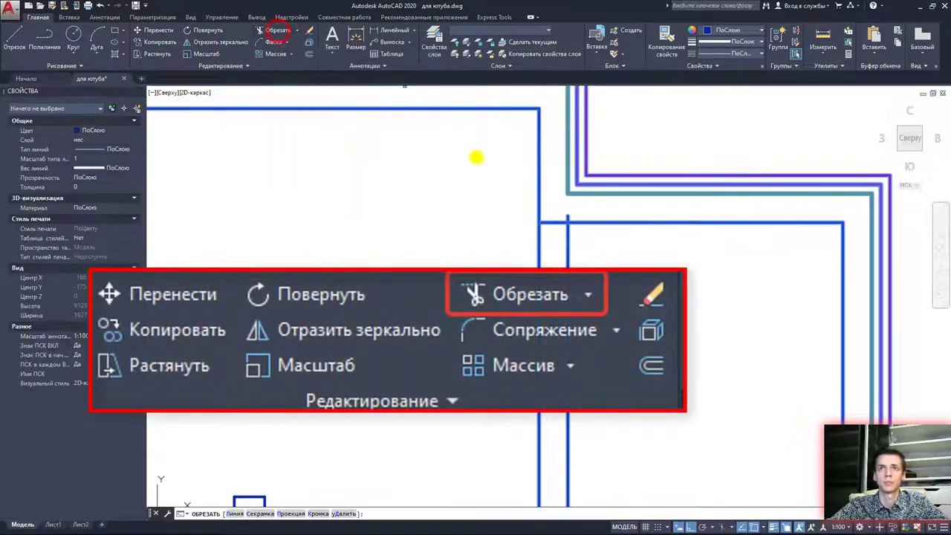
left_click(556, 223)
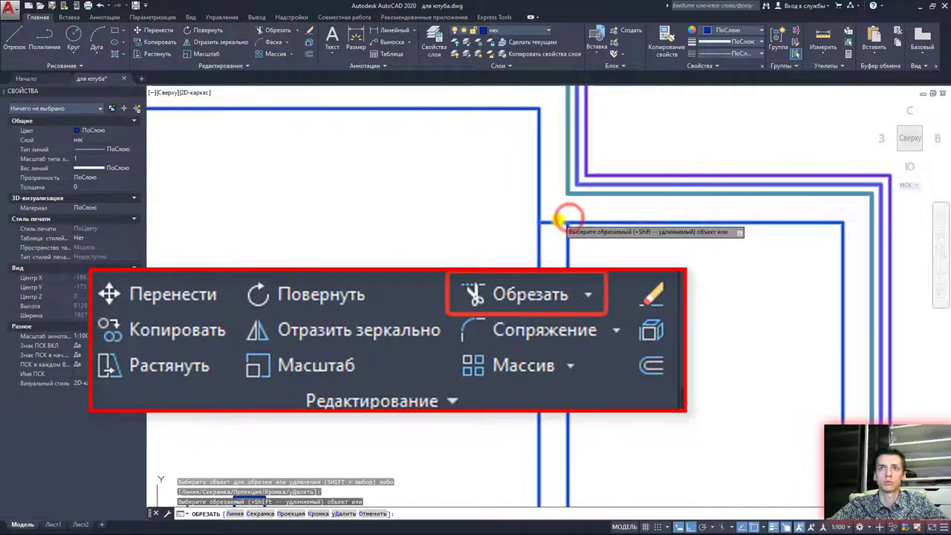
scroll(556, 223, "down", 2)
scroll(622, 260, "down", 2)
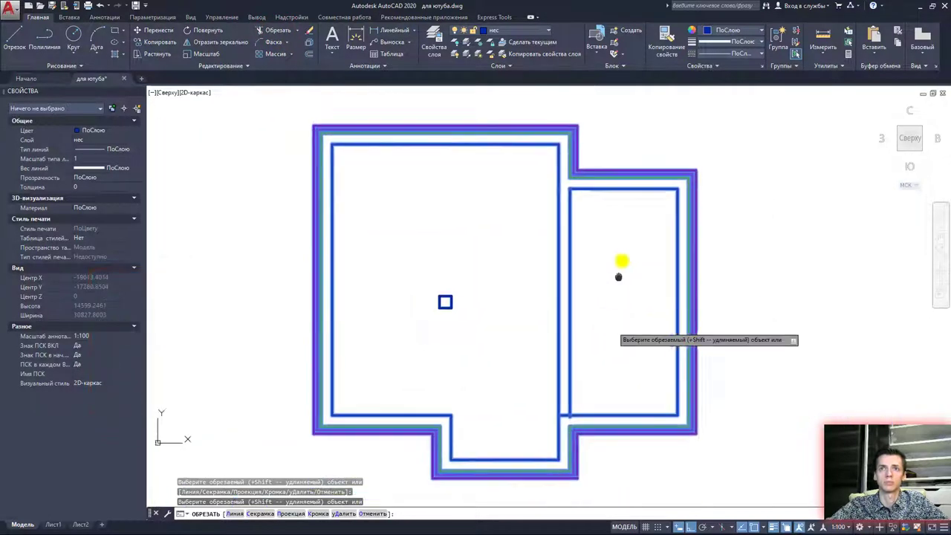
scroll(587, 295, "up", 5)
left_click(552, 347)
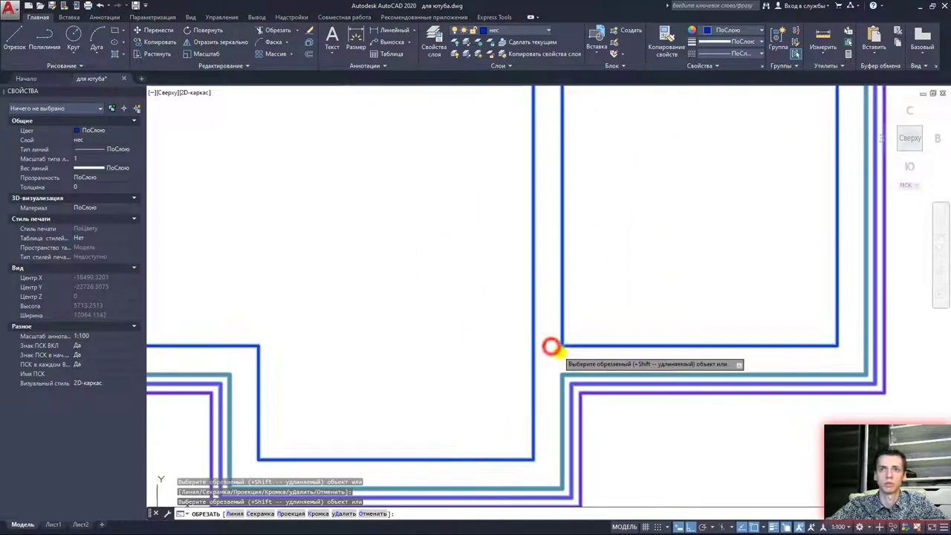
key("Escape")
scroll(621, 286, "down", 2)
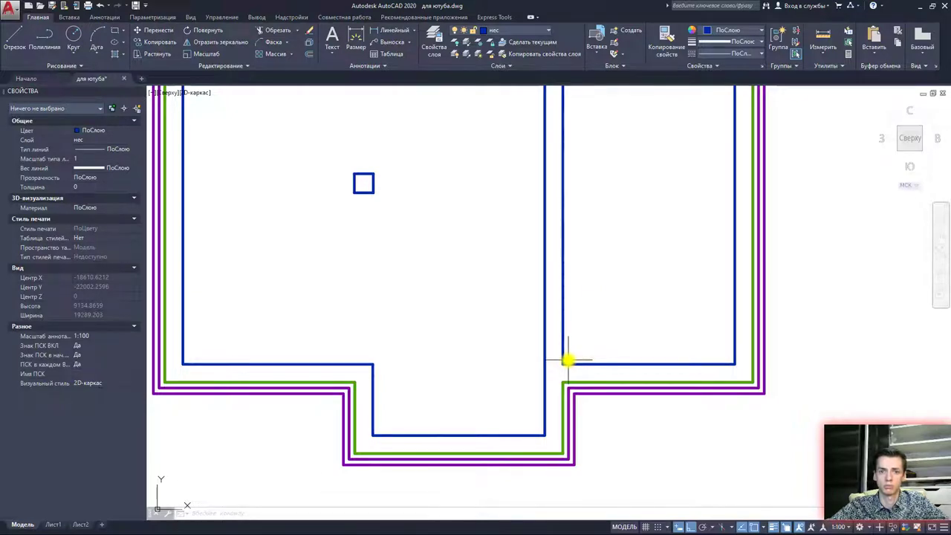
scroll(564, 354, "down", 3)
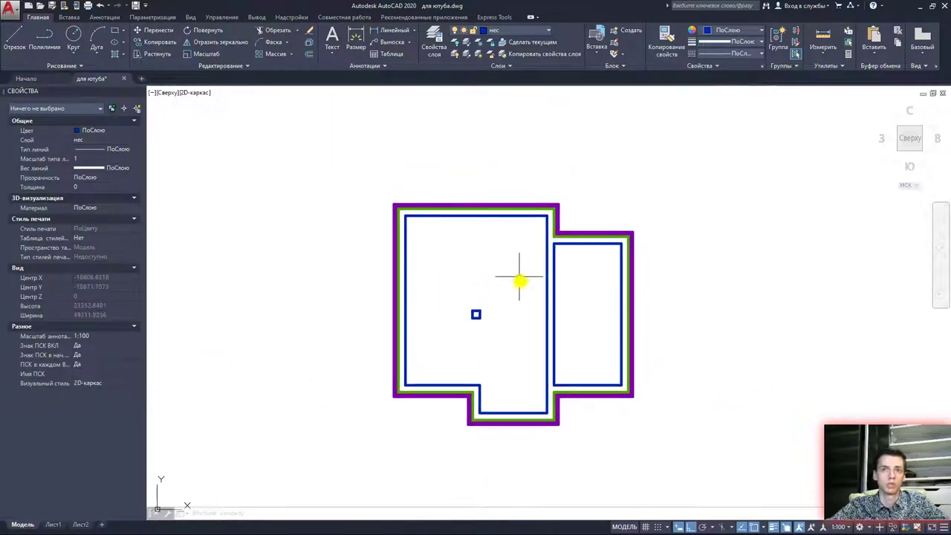
Turn all layers on and join the 13 selected wall lines into polylines
left_click(456, 57)
middle_click_drag(586, 281, 580, 275)
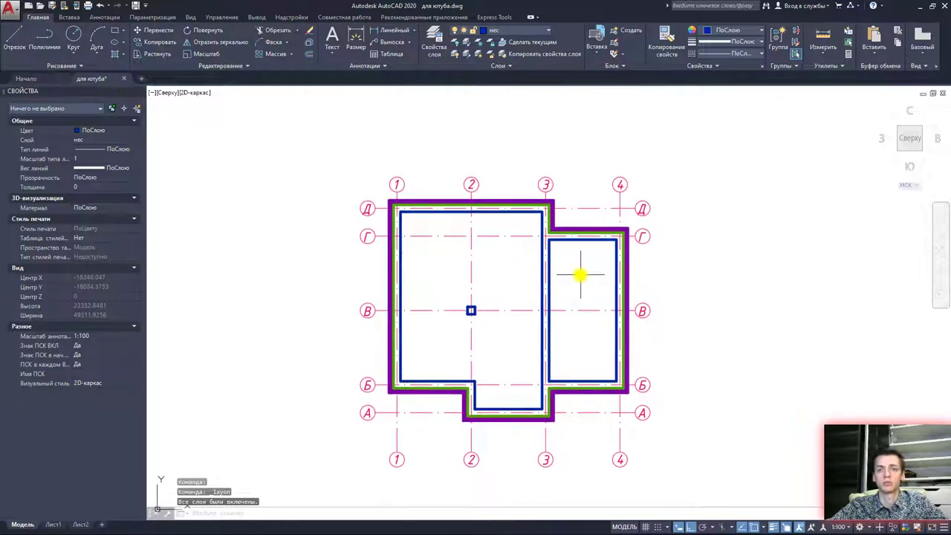
left_click(376, 194)
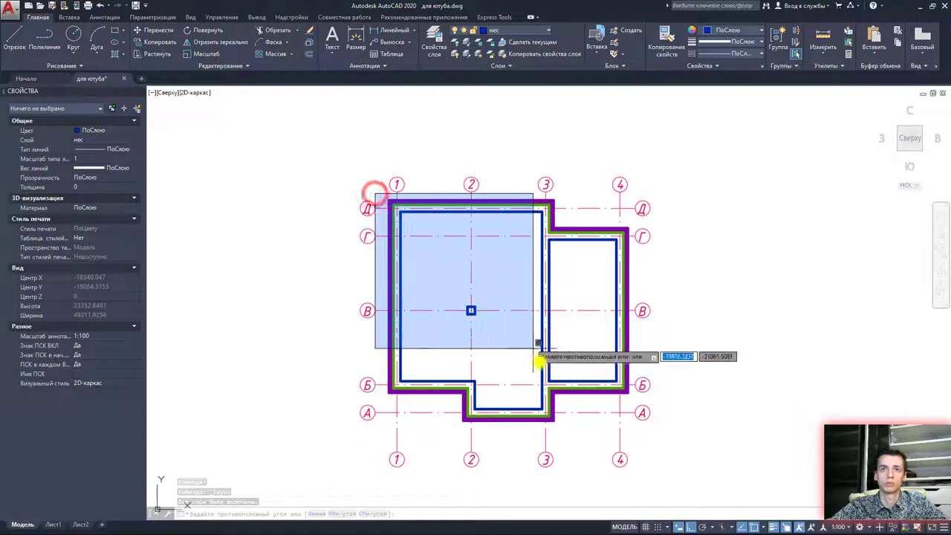
left_click(631, 420)
left_click(260, 69)
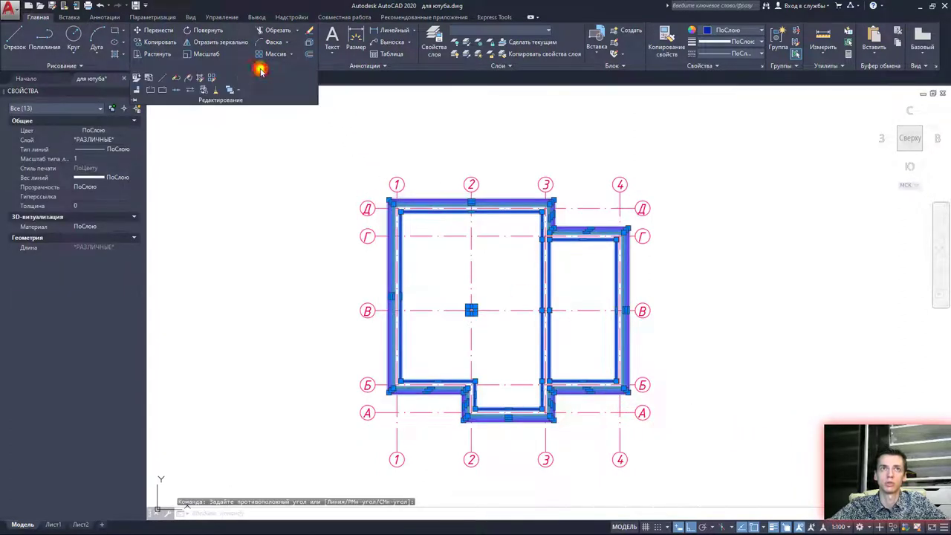
left_click(174, 90)
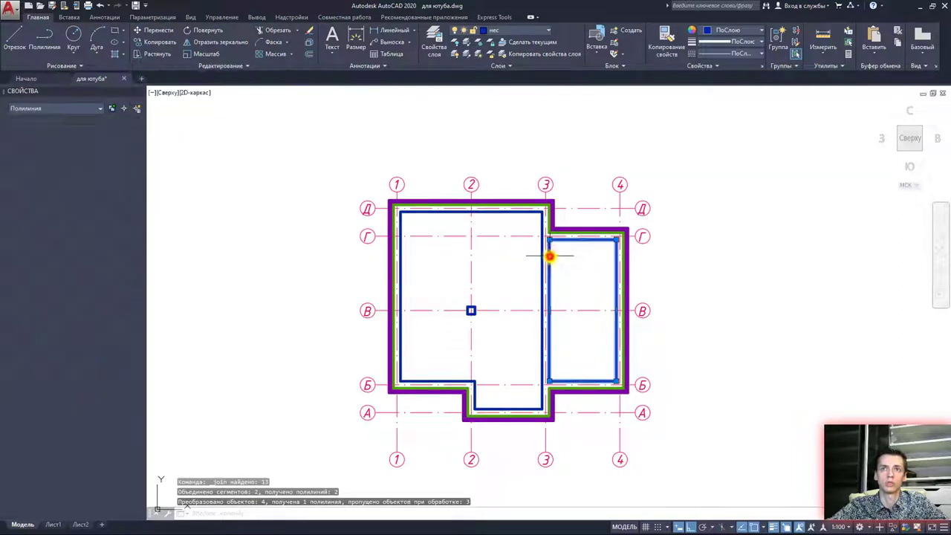
Check that the right and left room outlines are each single polylines
left_click(551, 256)
key("Escape")
left_click(541, 280)
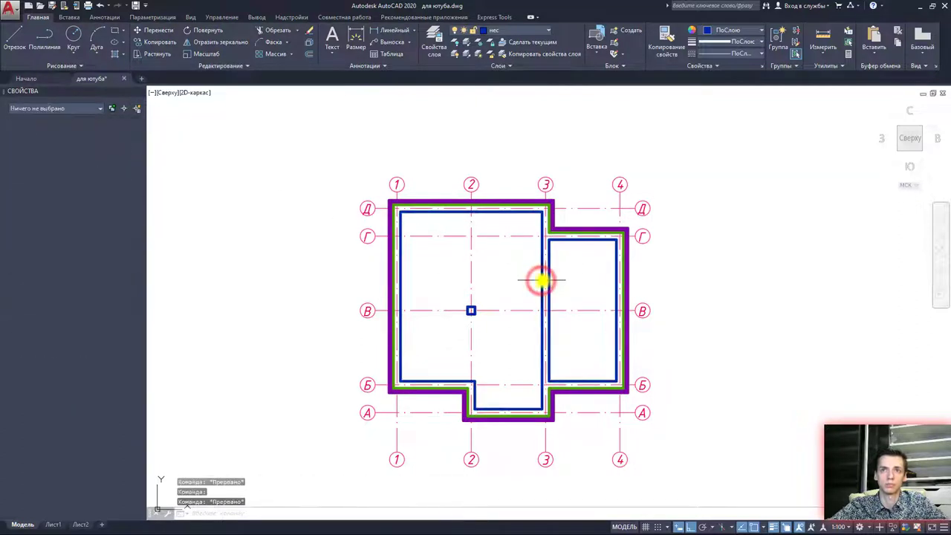
key("Escape")
left_click(551, 280)
key("Escape")
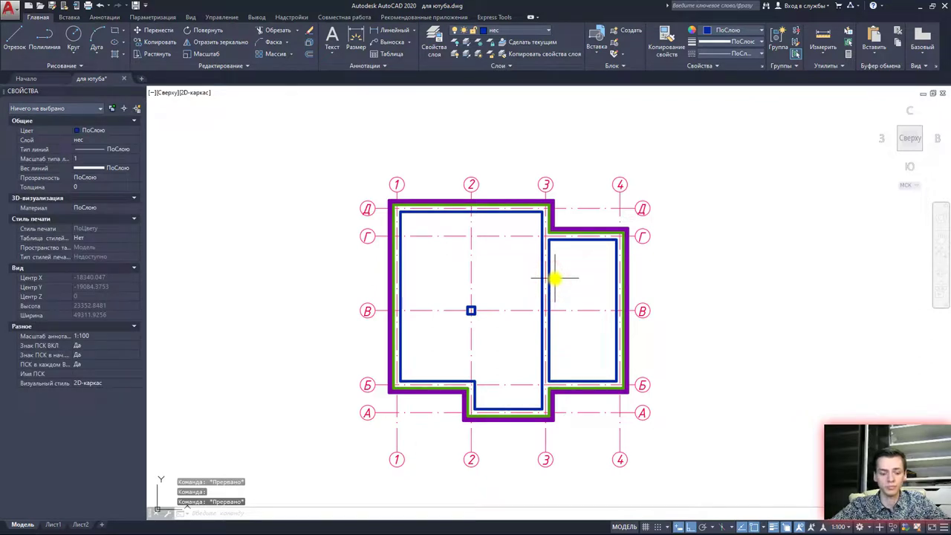
Create layer перегородки with colour 44 and set it as the current layer
left_click(434, 51)
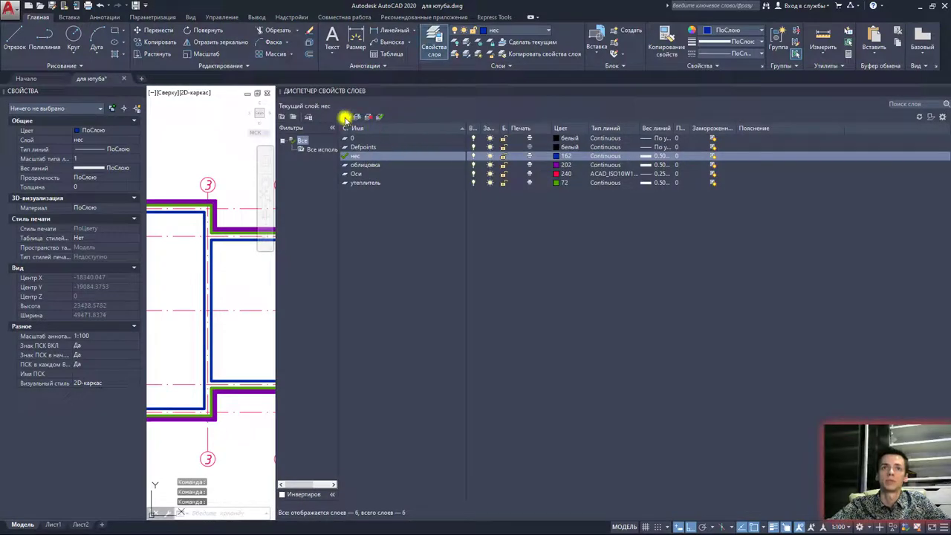
left_click(345, 118)
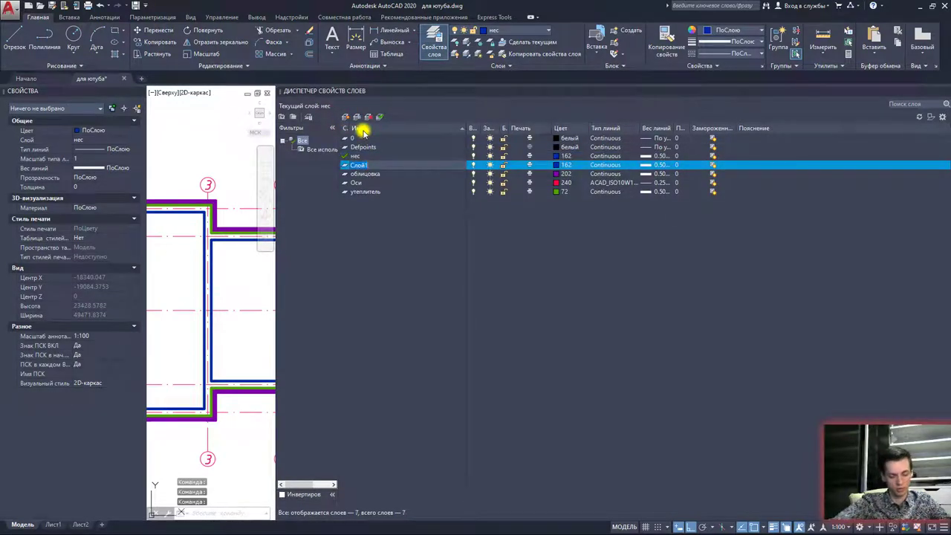
type("перегородки")
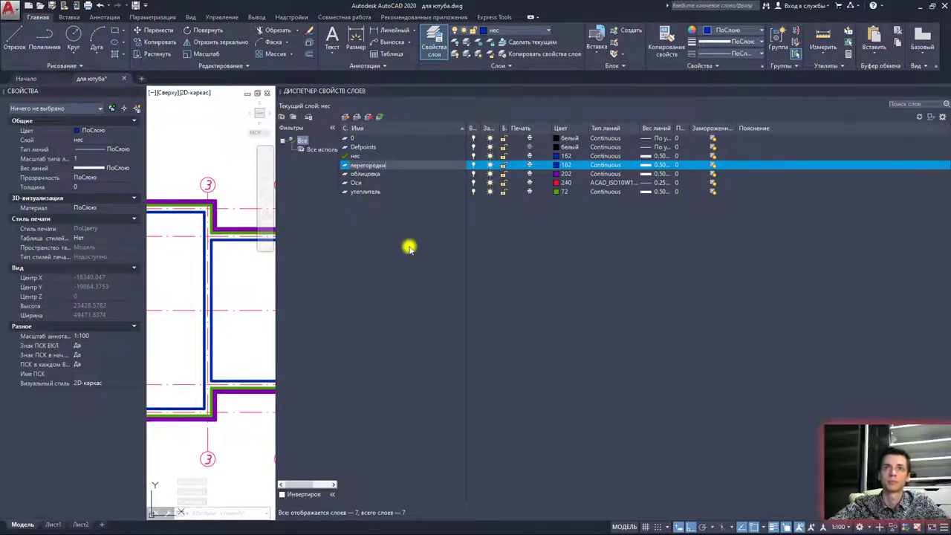
left_click(557, 165)
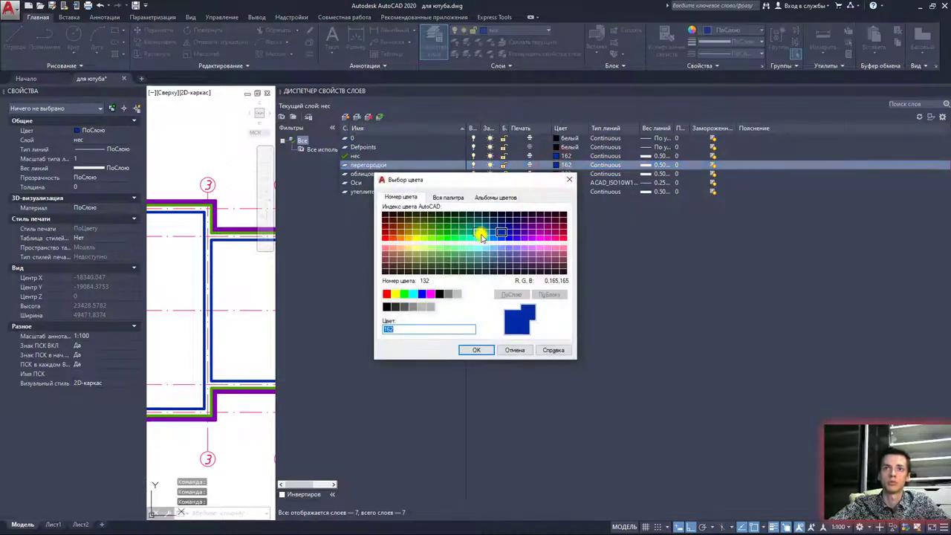
left_click(408, 231)
left_click(484, 351)
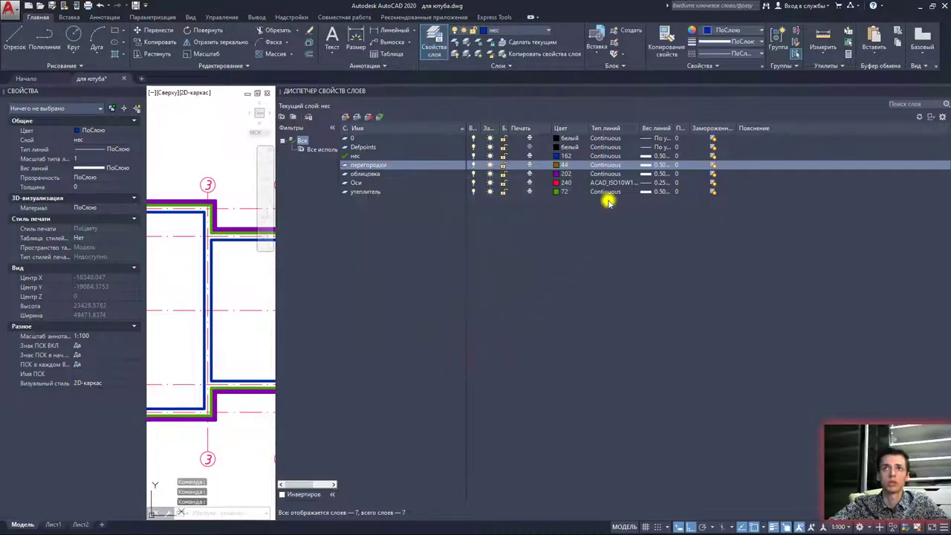
double_click(344, 165)
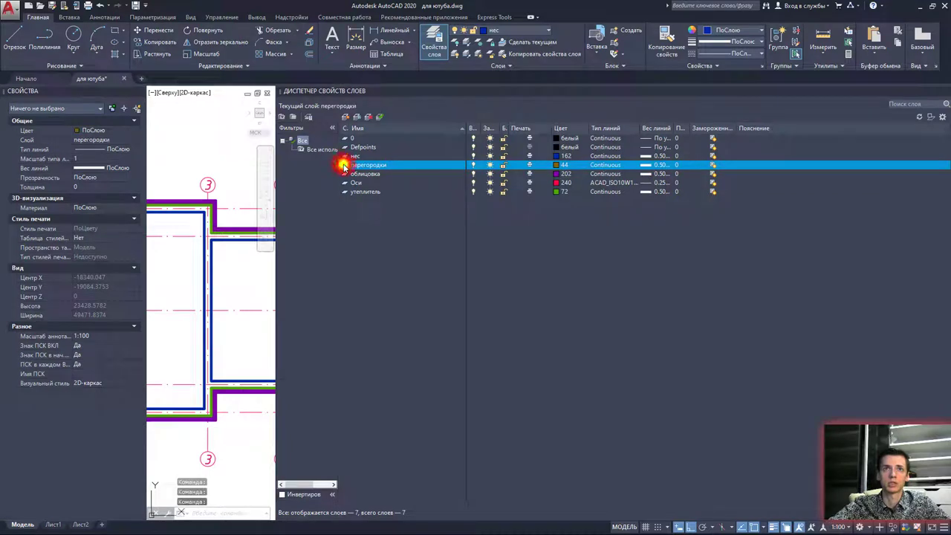
left_click(434, 46)
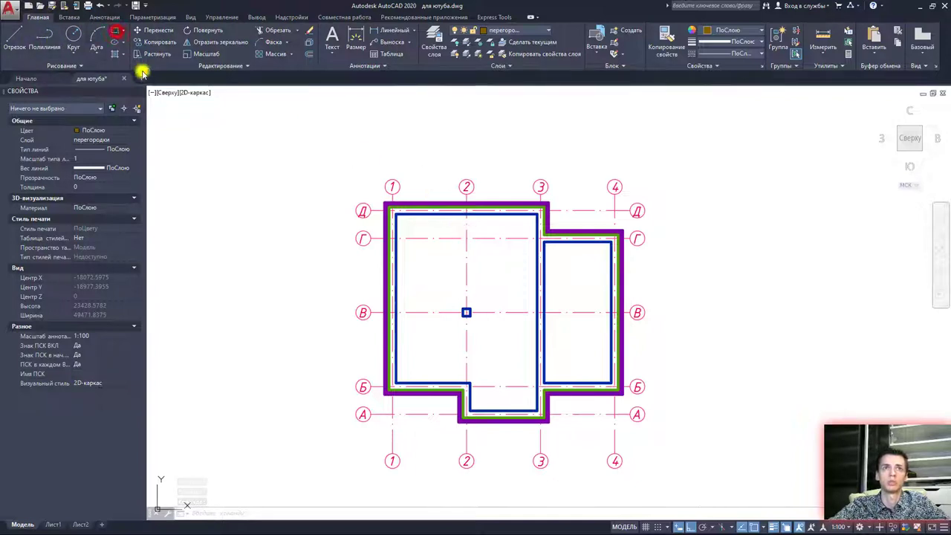
left_click(255, 185)
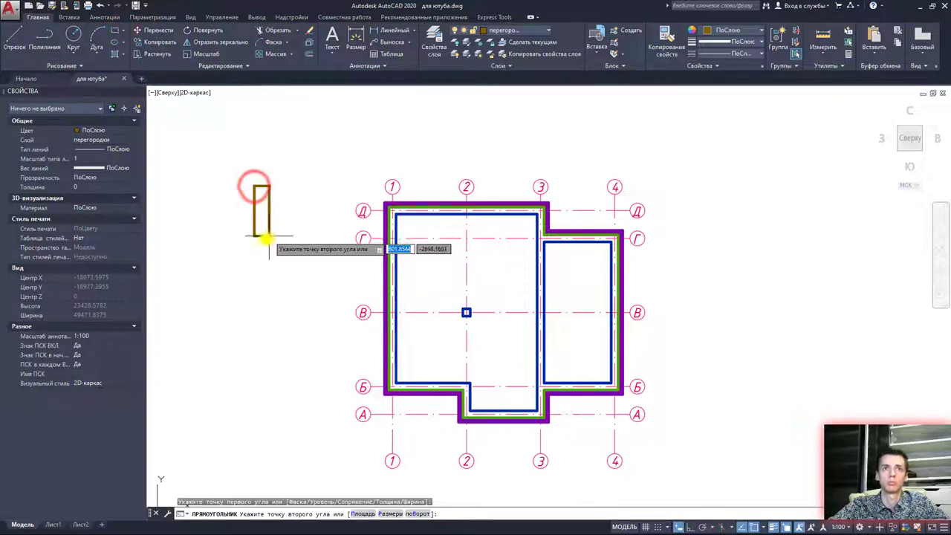
left_click(258, 283)
scroll(259, 284, "up", 4)
middle_click_drag(304, 193, 406, 226)
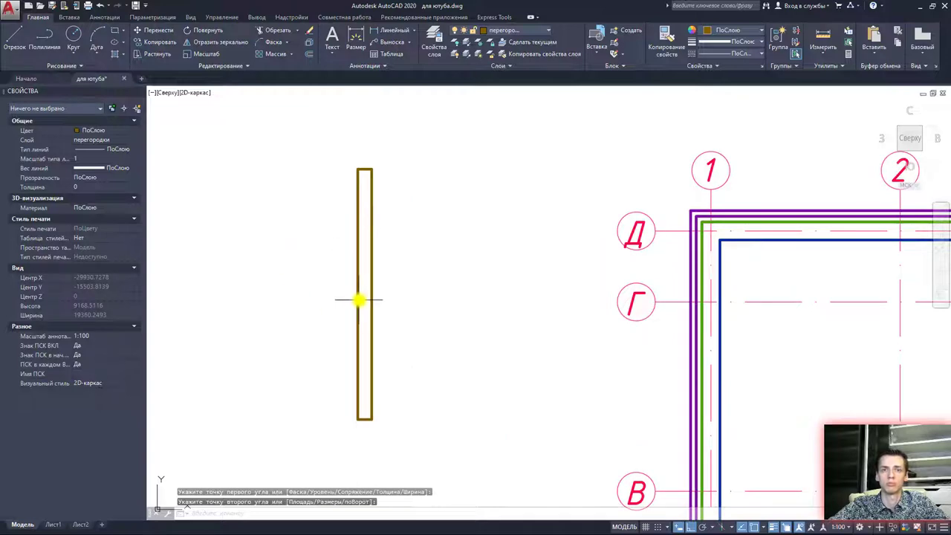
left_click(392, 323)
left_click(305, 264)
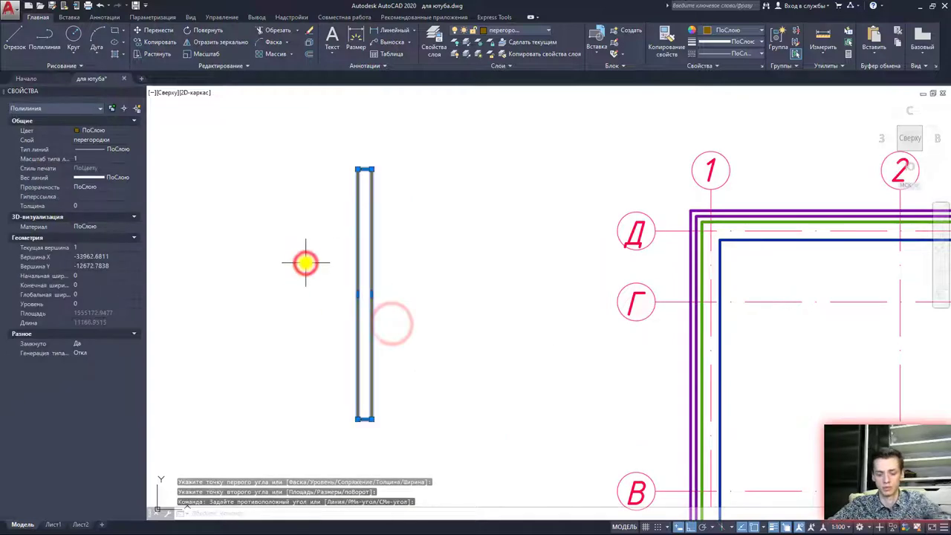
key("Delete")
scroll(383, 264, "down", 2)
middle_click_drag(416, 266, 303, 197)
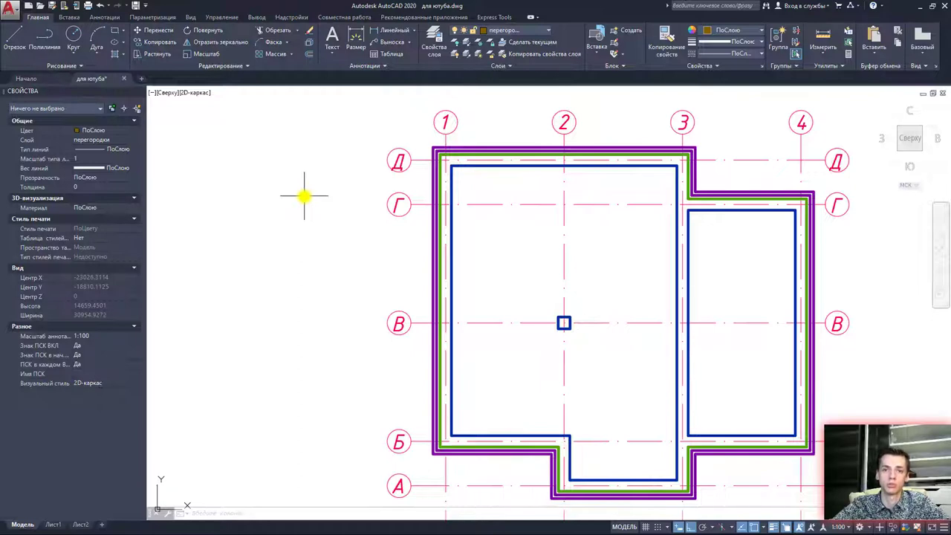
Draw a 120-thick partition outline along the bottom wall from the inner corner near axis Б
left_click(5, 43)
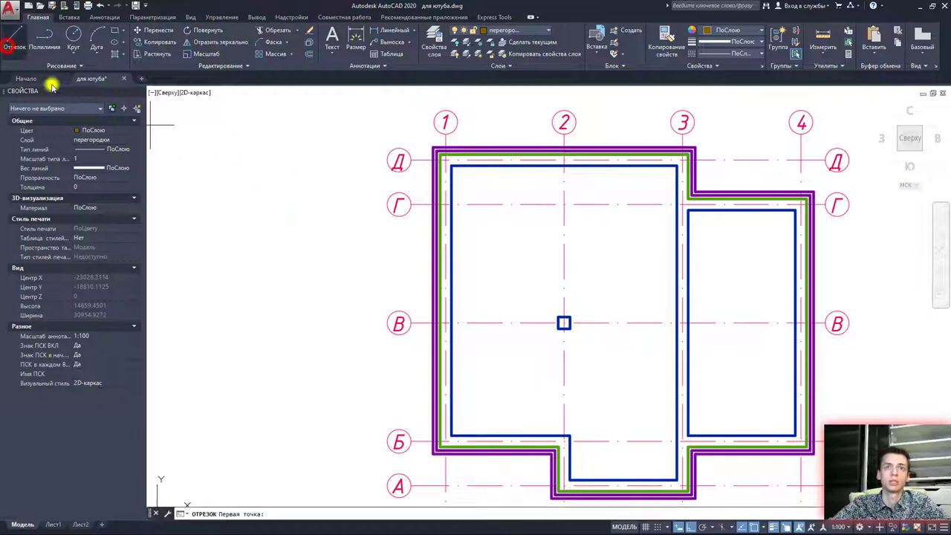
scroll(450, 446, "up", 2)
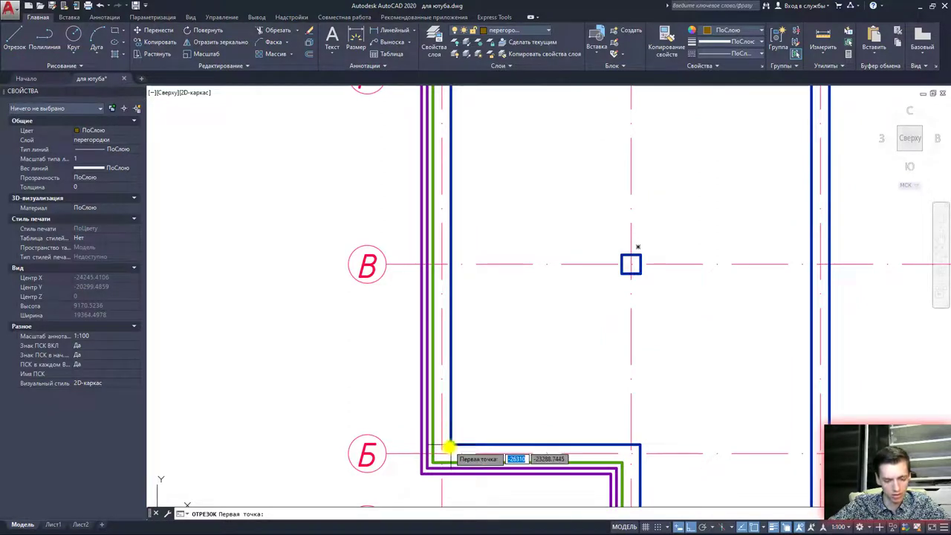
left_click(449, 446)
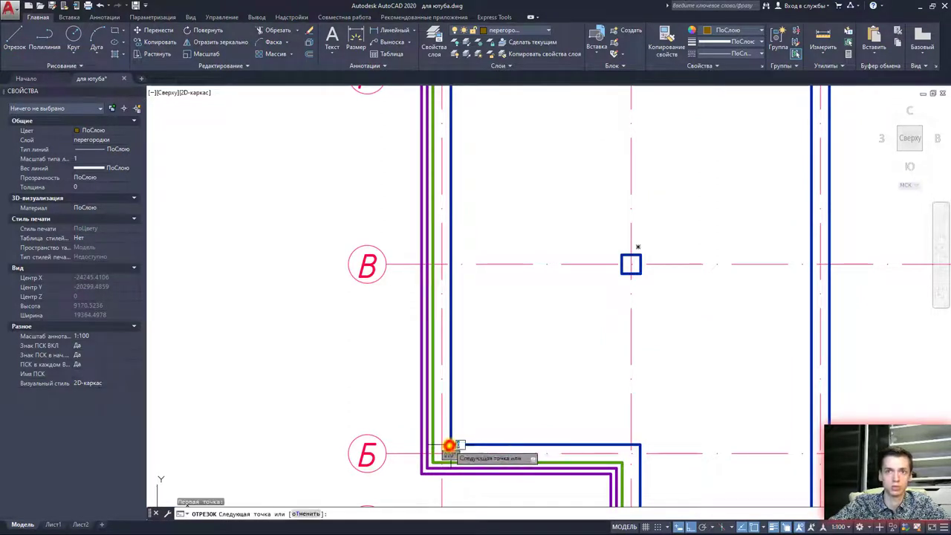
left_click(638, 444)
type("120")
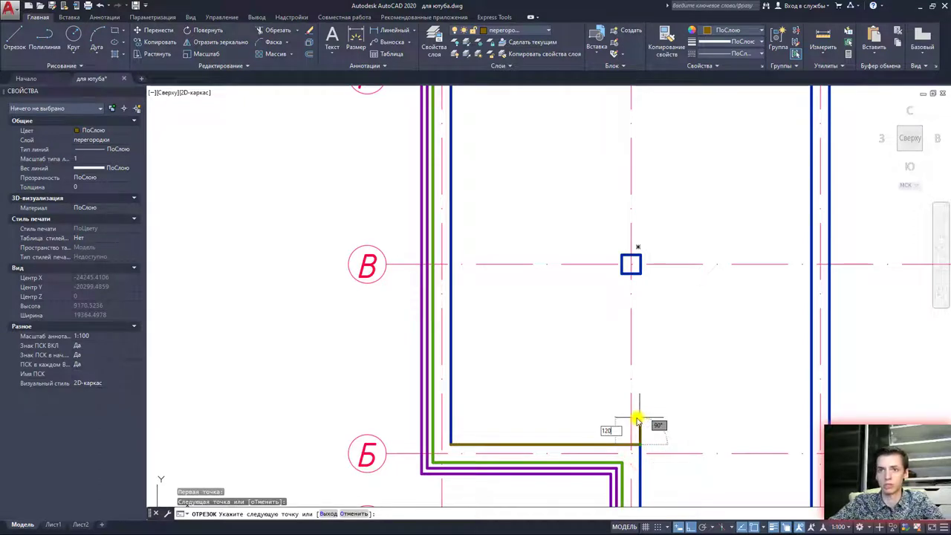
key("Return")
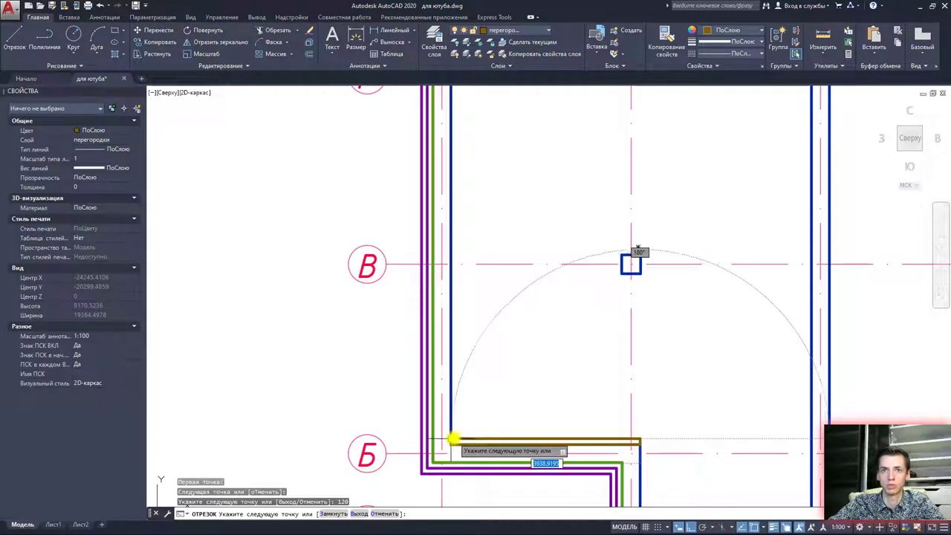
scroll(435, 450, "up", 5)
left_click(430, 458)
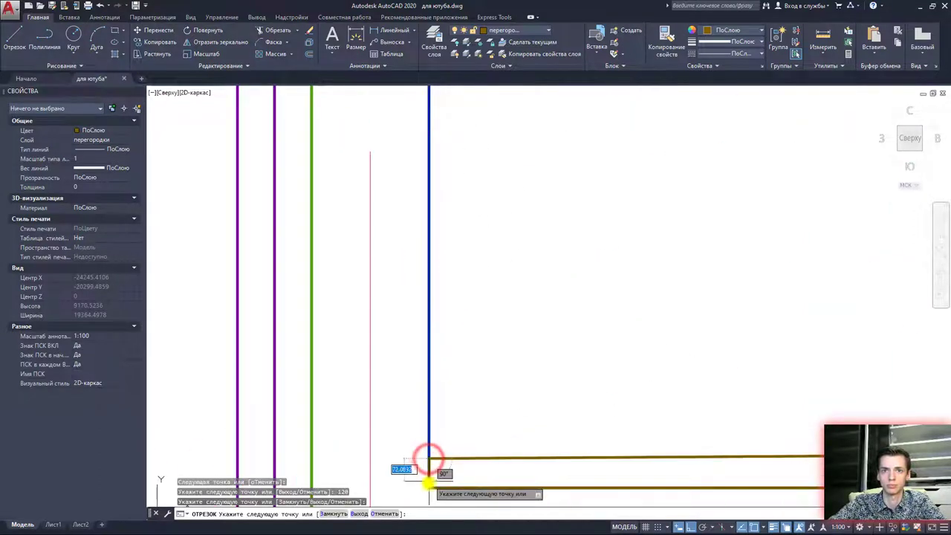
left_click(429, 488)
scroll(439, 465, "down", 3)
key("Escape")
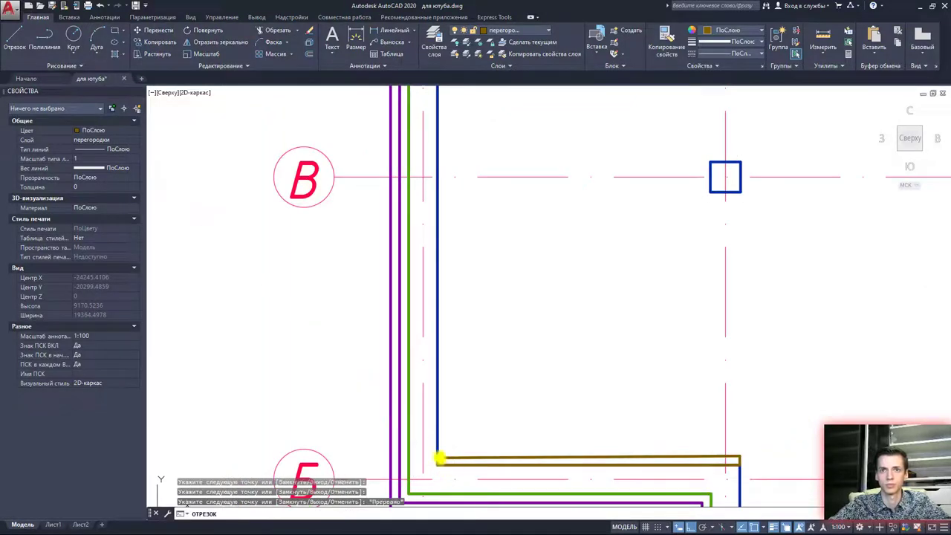
Replace the extra upper brown line with a new top edge from the strip's right corner to the left wall
scroll(436, 456, "up", 5)
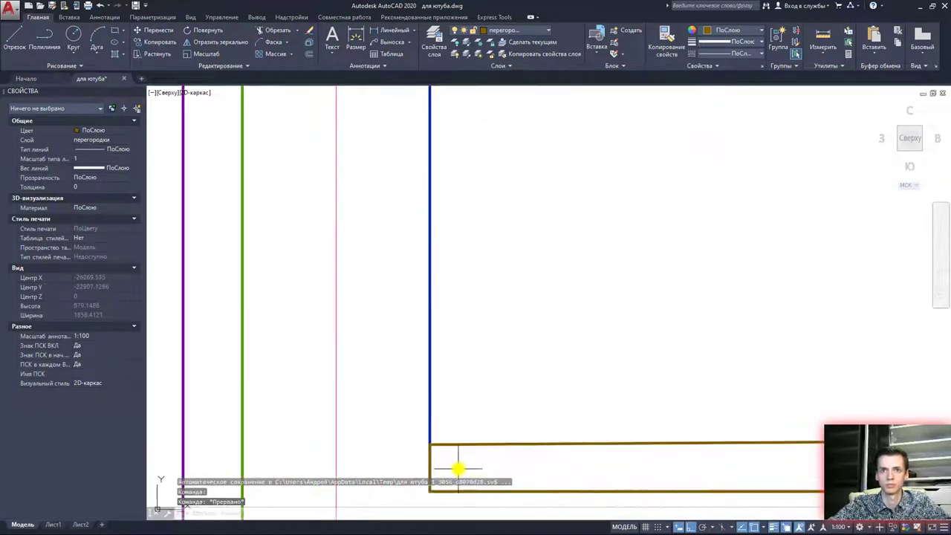
scroll(456, 461, "down", 2)
scroll(436, 435, "down", 1)
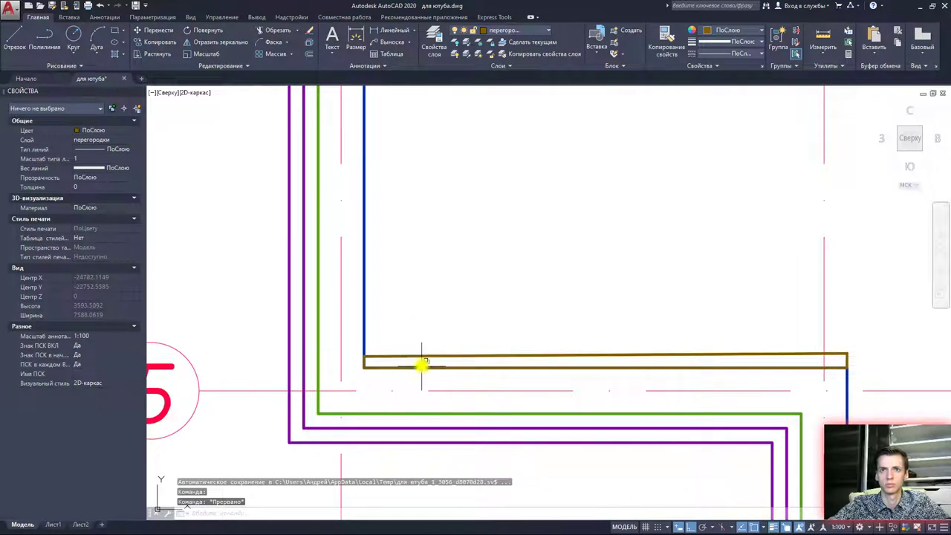
left_click(421, 356)
key("Delete")
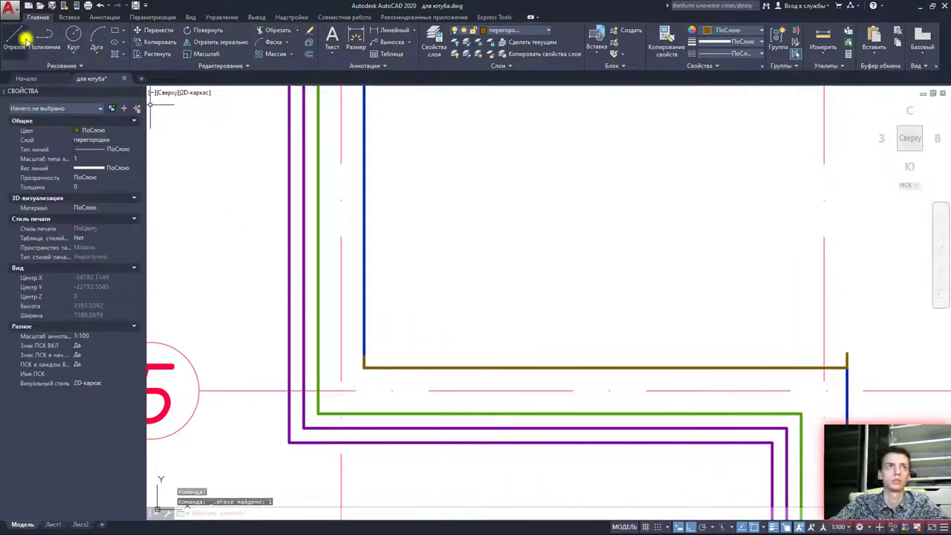
left_click(25, 38)
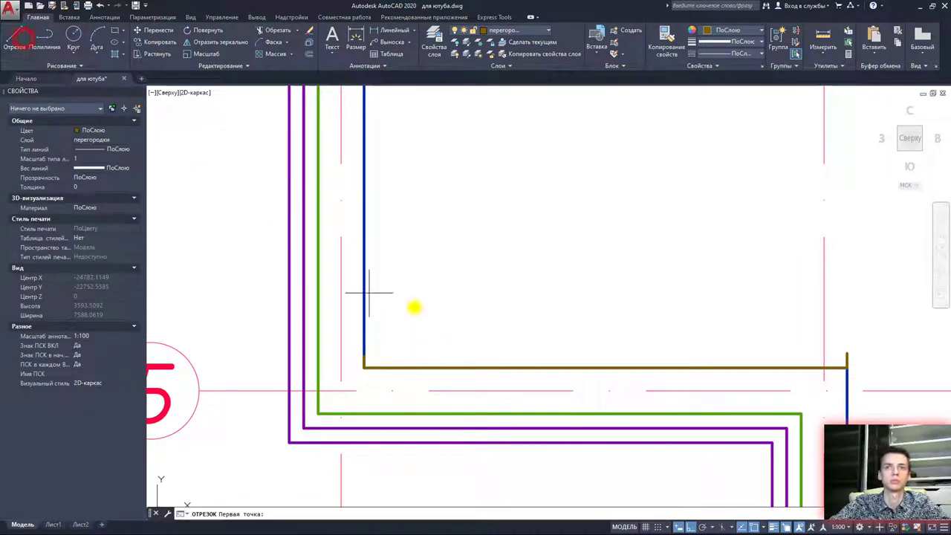
left_click(847, 353)
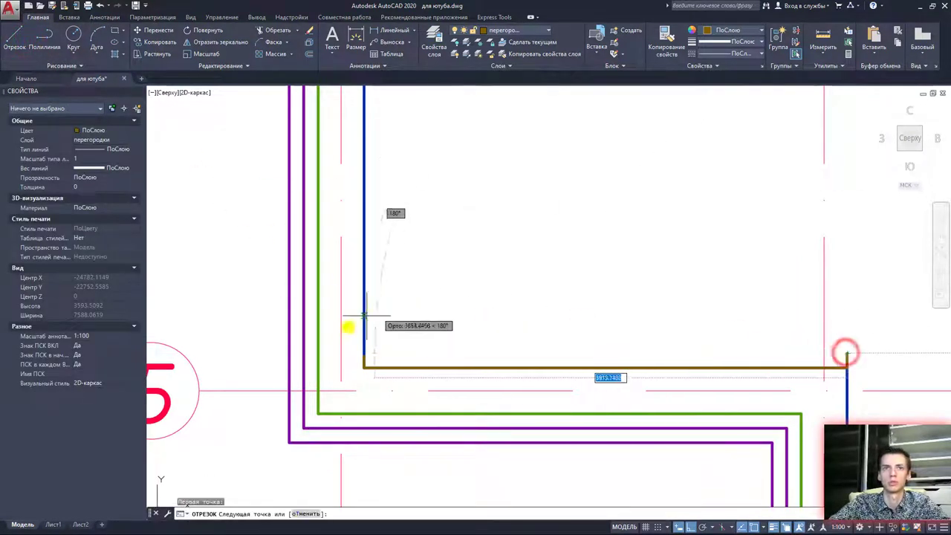
left_click(355, 354)
scroll(355, 354, "up", 5)
key("Escape")
Window-select the four brown partition lines
left_click(335, 379)
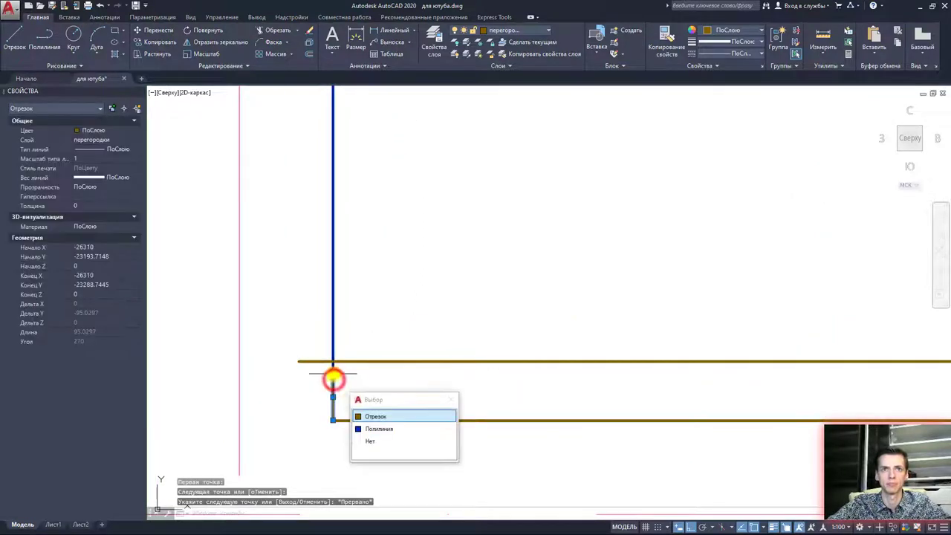
left_click(333, 375)
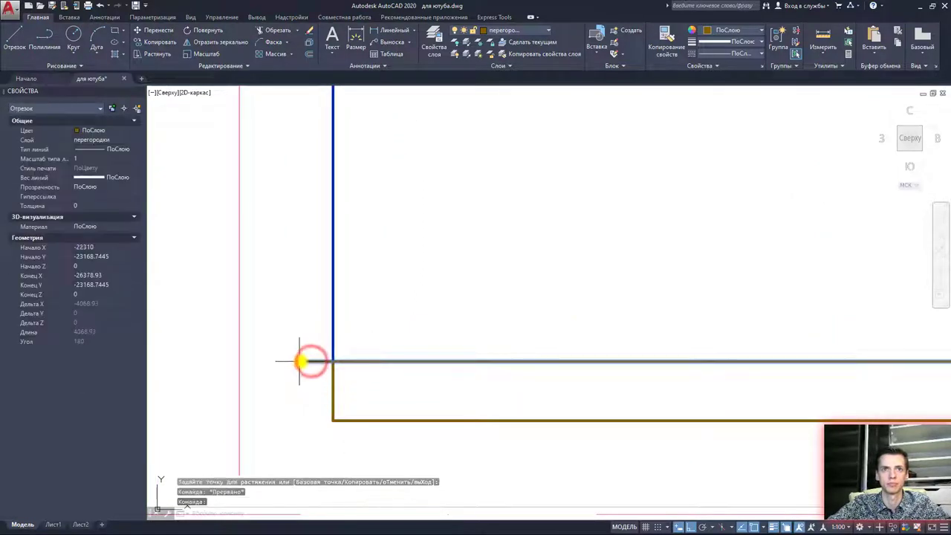
key("Escape")
key("Escape")
scroll(291, 318, "down", 3)
left_click(291, 318)
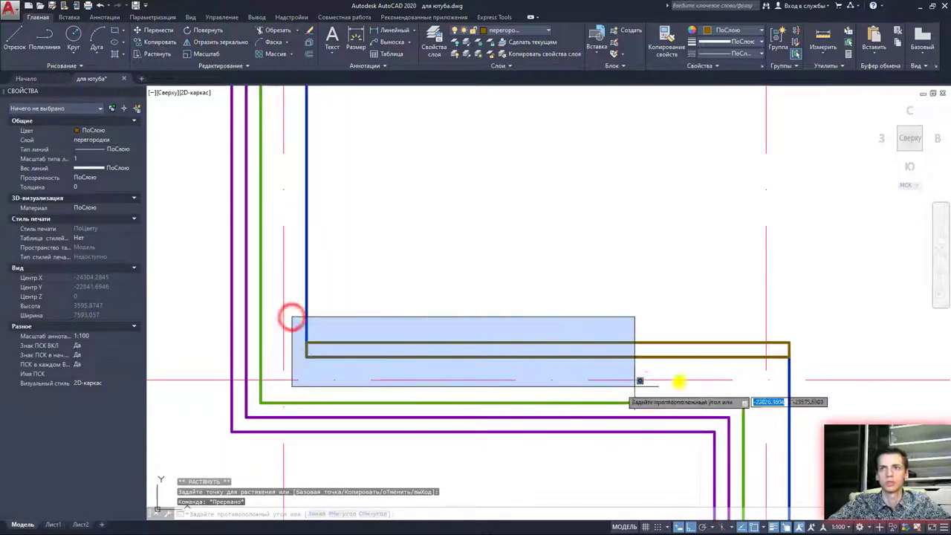
left_click(809, 373)
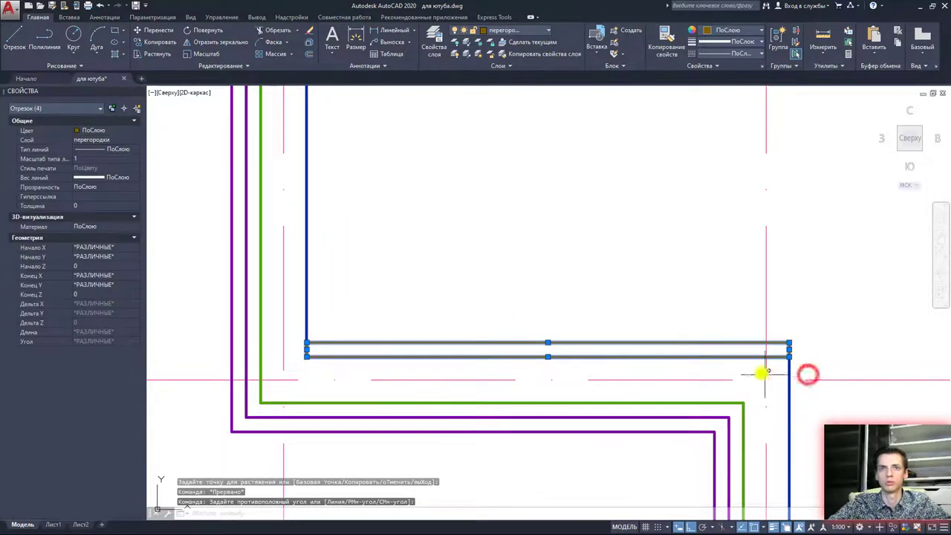
Move the four partition lines 2500 up from a base point at their line end, below the central column
left_click(150, 33)
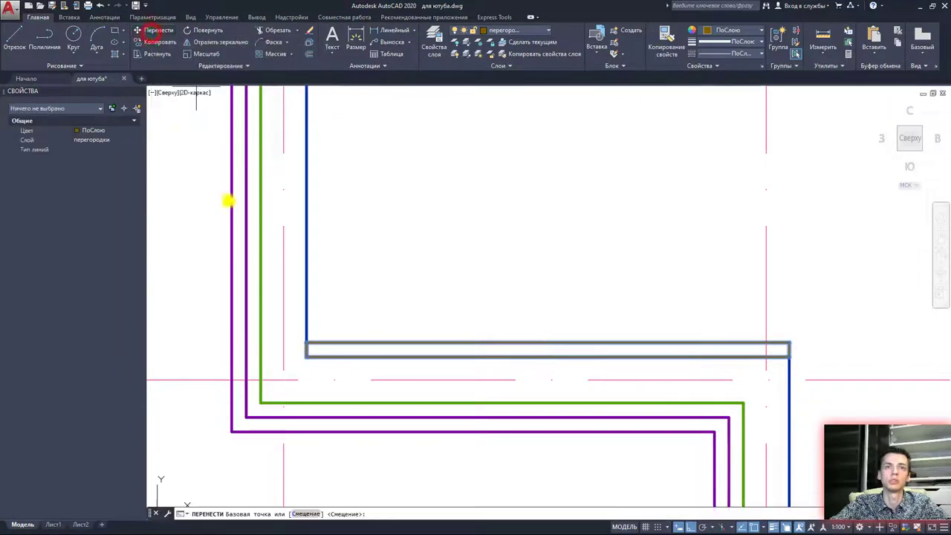
left_click(306, 354)
scroll(303, 238, "down", 6)
middle_click_drag(304, 205, 304, 330)
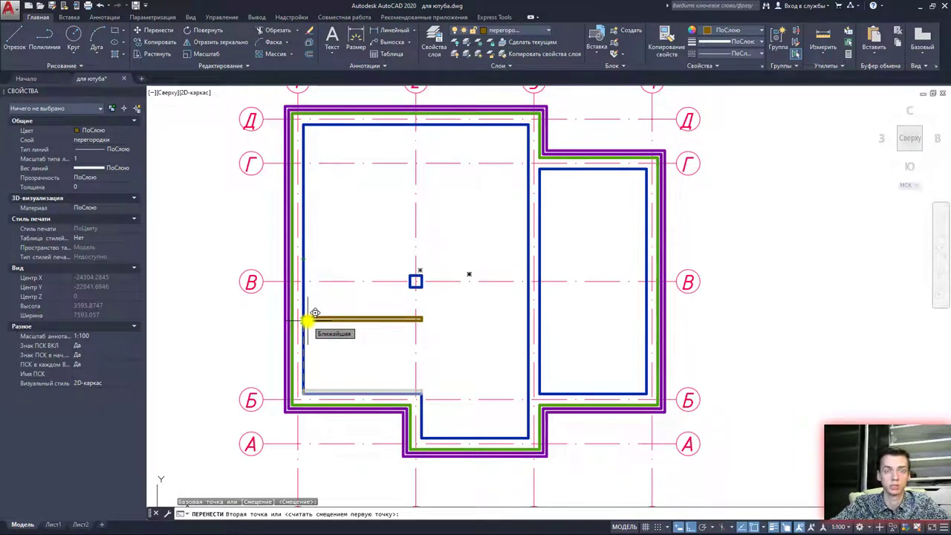
type("2")
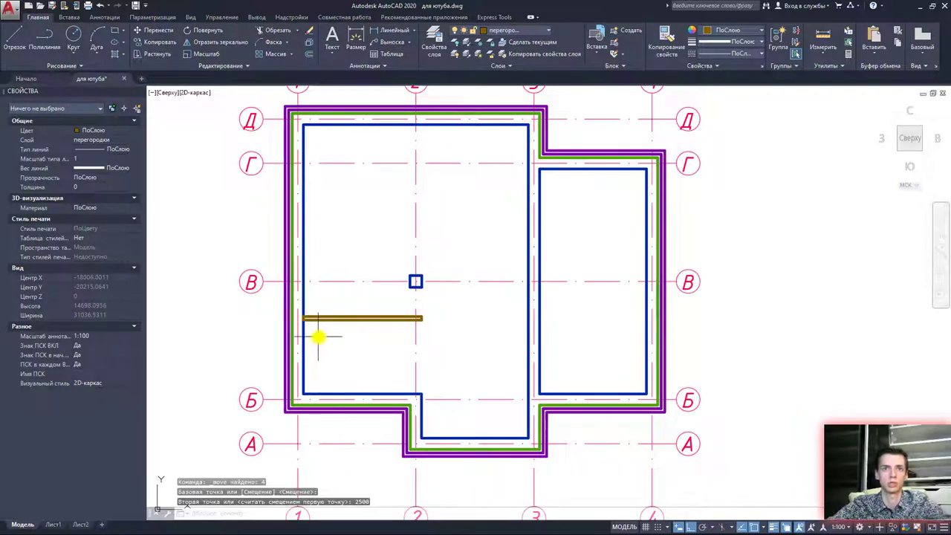
scroll(341, 319, "up", 2)
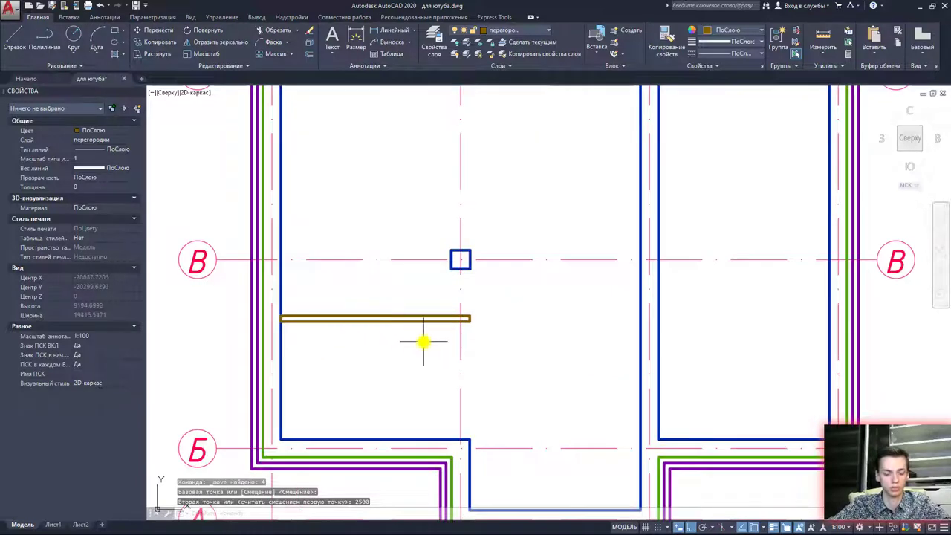
Draw a vertical line from the column's lower-left corner down to the horizontal partition
left_click(471, 320)
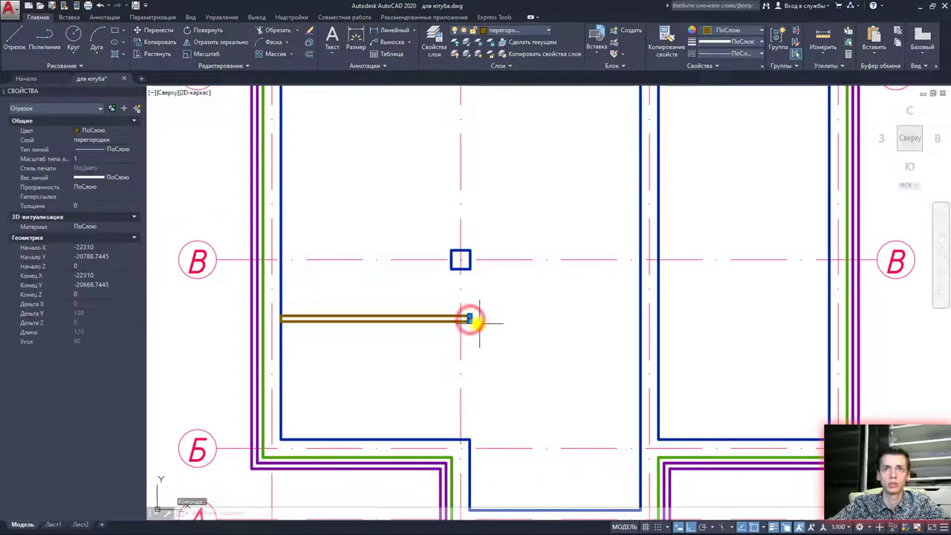
scroll(471, 321, "up", 1)
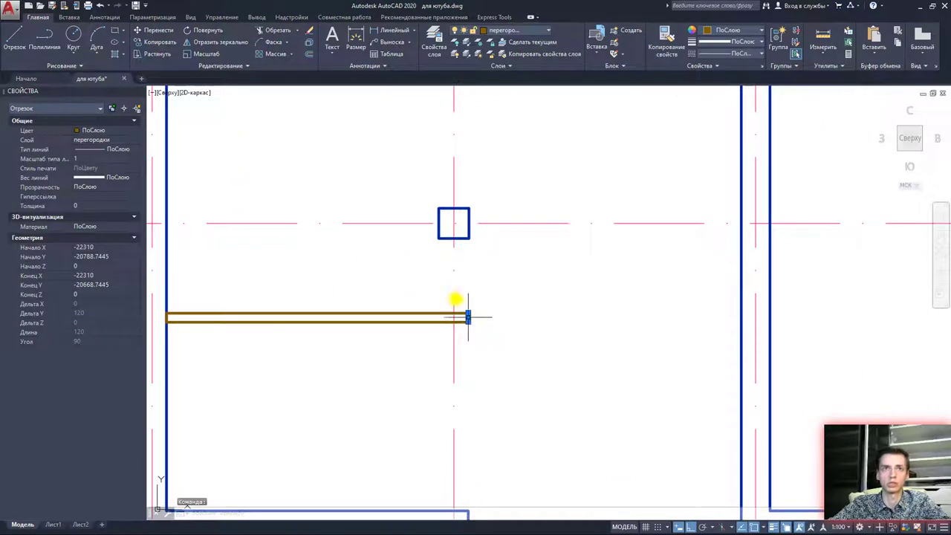
left_click(14, 36)
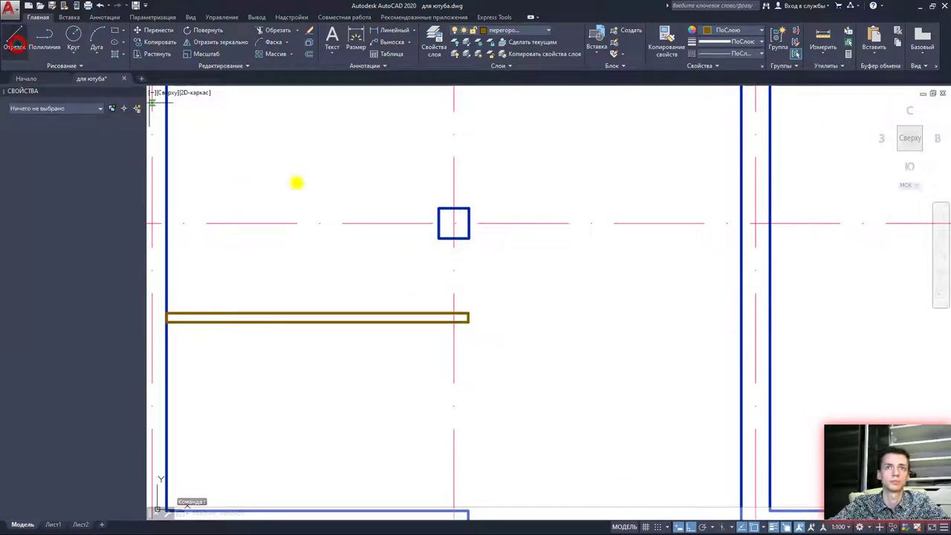
left_click(438, 239)
left_click(439, 311)
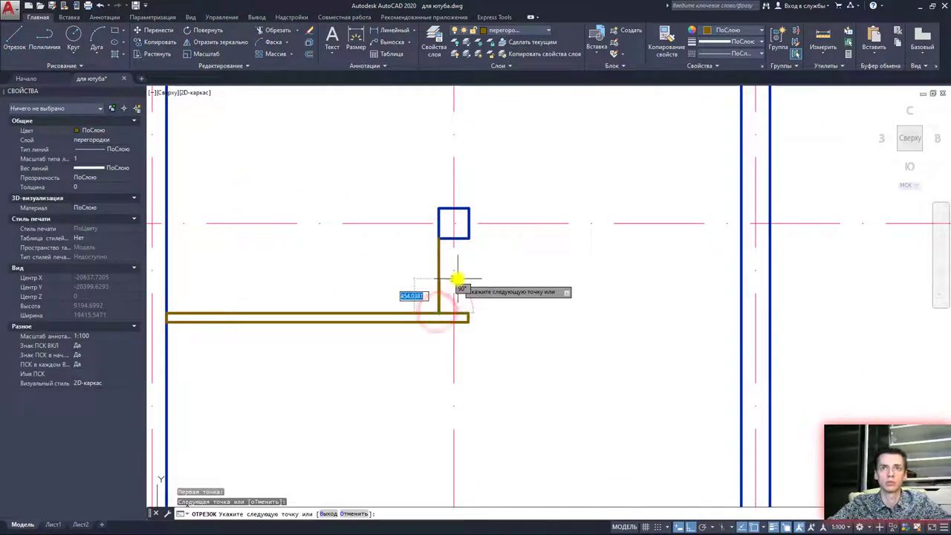
key("Escape")
left_click(439, 257)
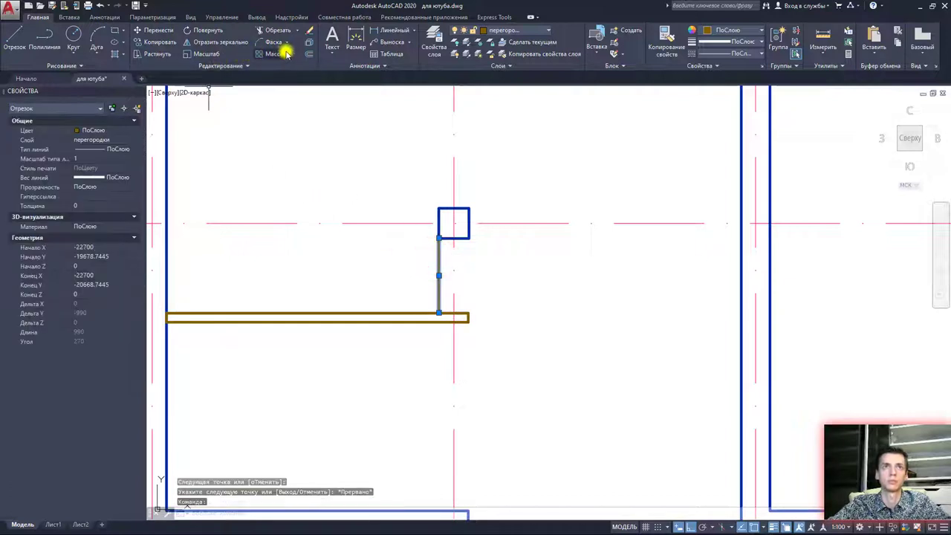
Offset the vertical line 120 to the right to form the partition's second edge
left_click(309, 53)
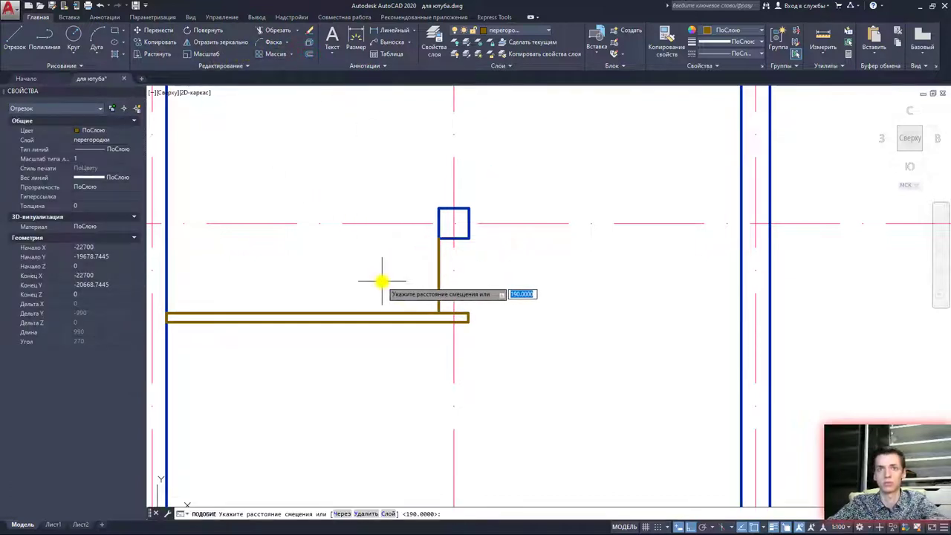
type("1")
key("Return")
left_click(439, 282)
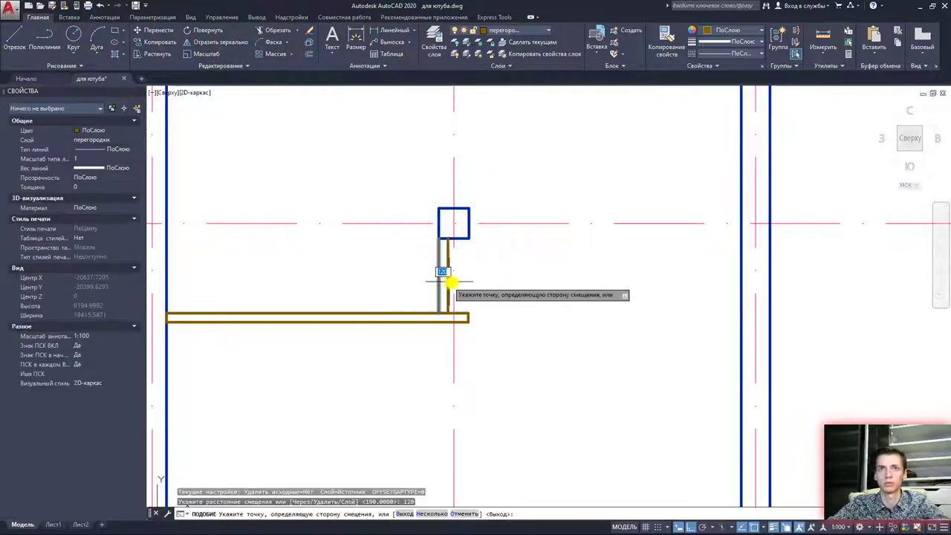
left_click(453, 281)
scroll(455, 283, "up", 2)
key("Escape")
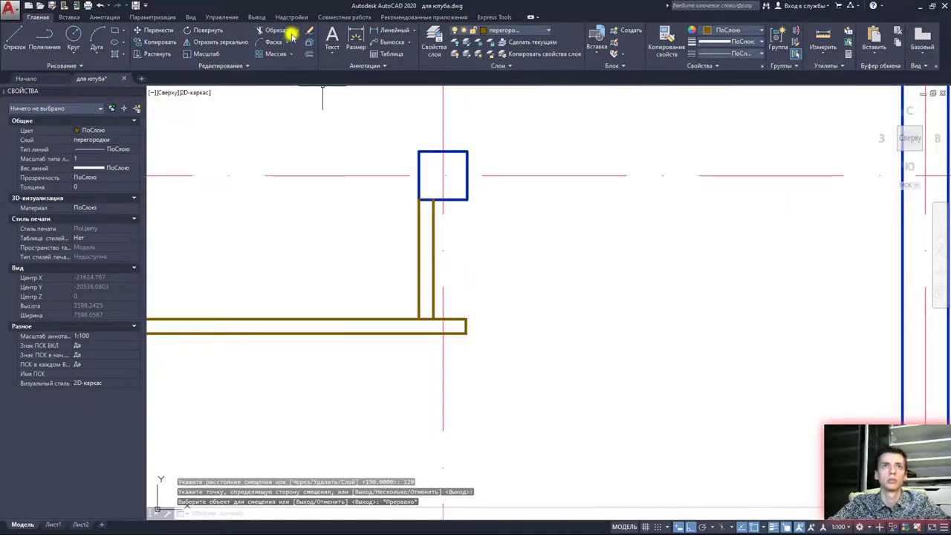
Chamfer both vertical partition lines against the horizontal lines to close the two corners sharply
left_click(274, 42)
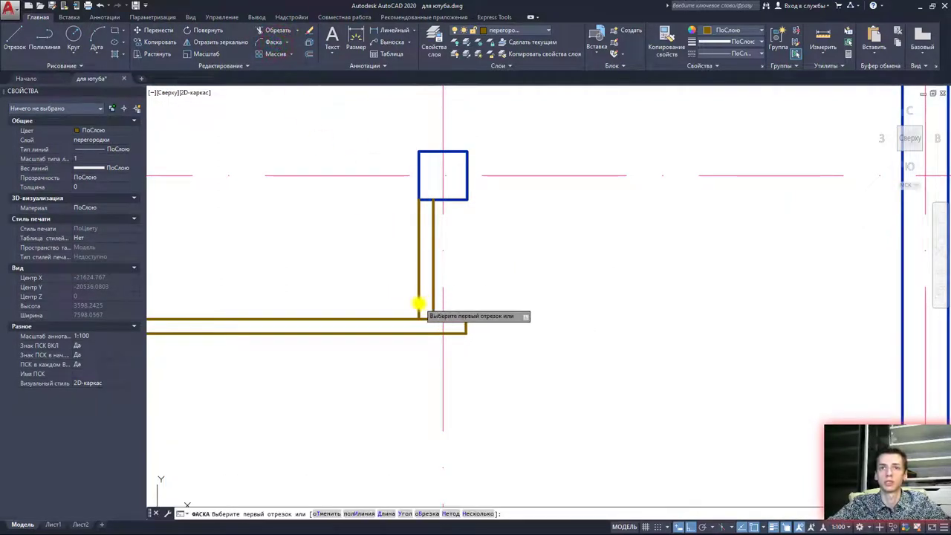
left_click(419, 304)
left_click(396, 320)
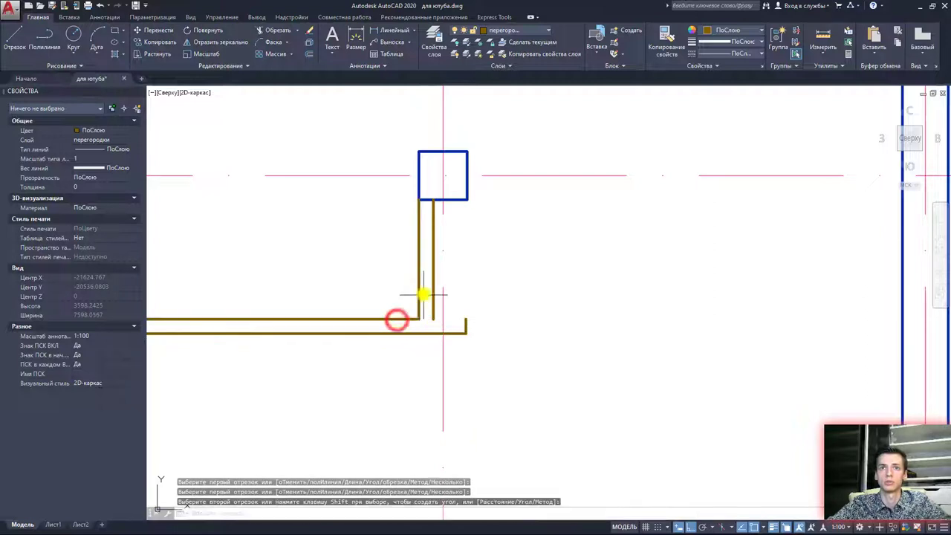
right_click(436, 289)
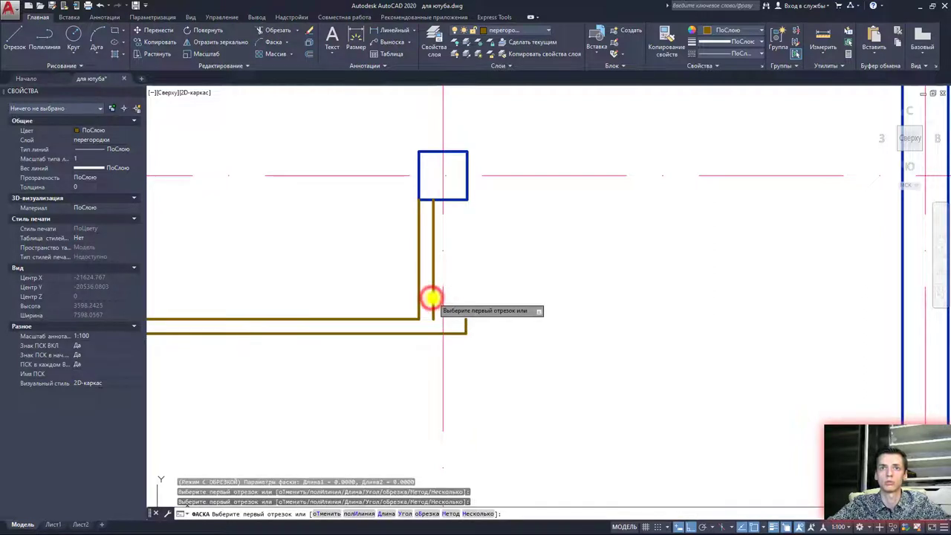
left_click(432, 301)
left_click(389, 333)
key("Escape")
Delete the leftover short end line of the horizontal partition
left_click(467, 324)
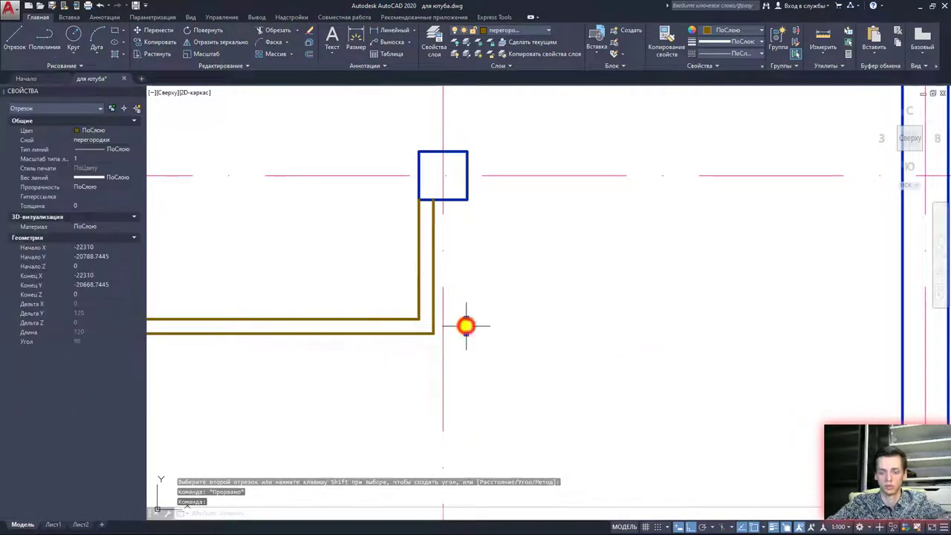
key("Delete")
left_click(25, 39)
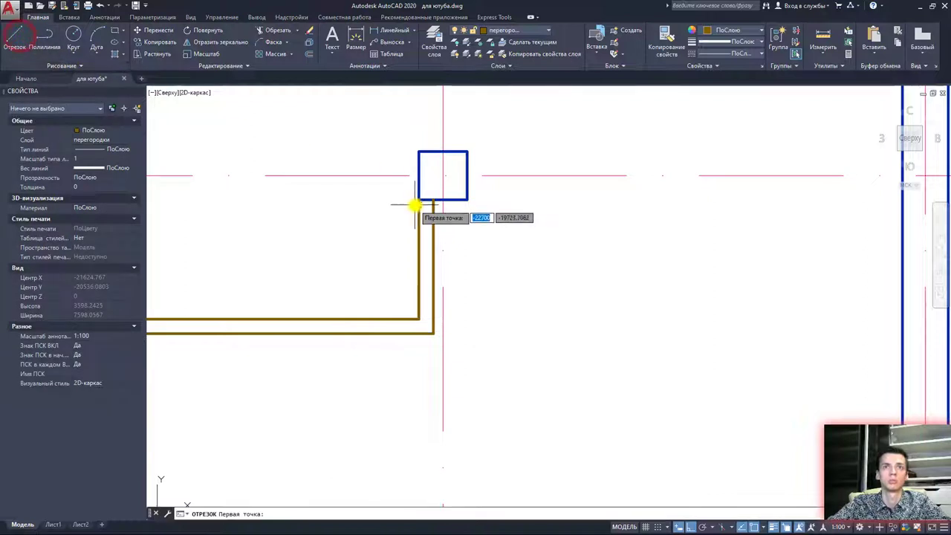
left_click(434, 198)
key("Escape")
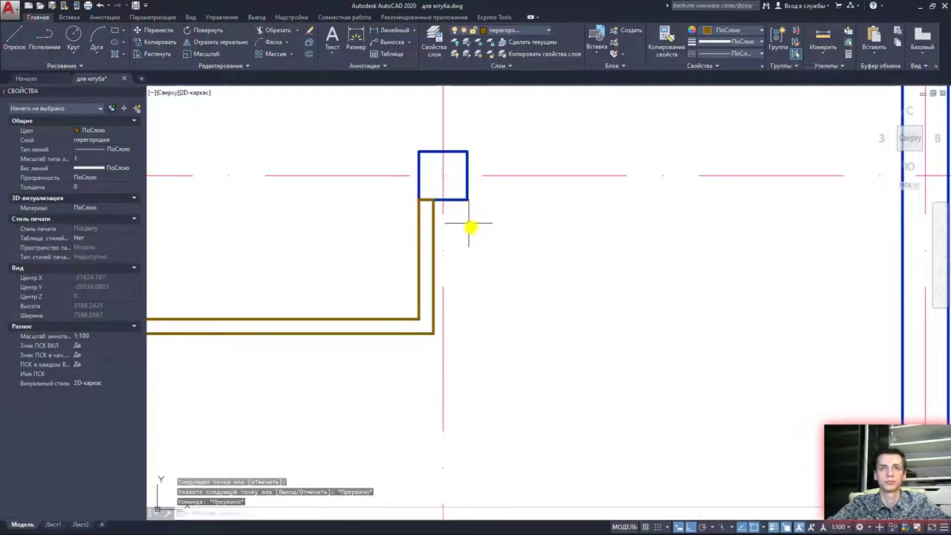
Window-select the L-shaped partition together with the column
scroll(514, 268, "down", 2)
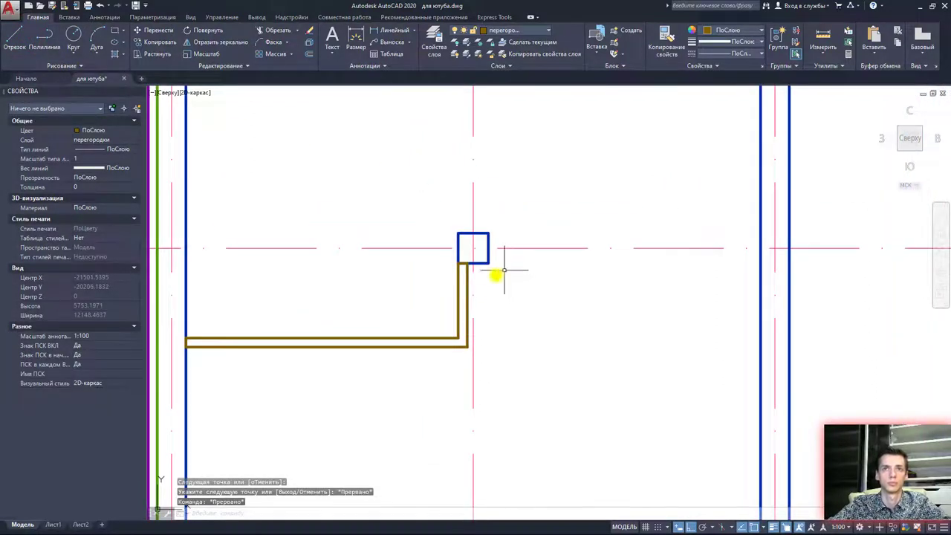
scroll(495, 270, "down", 2)
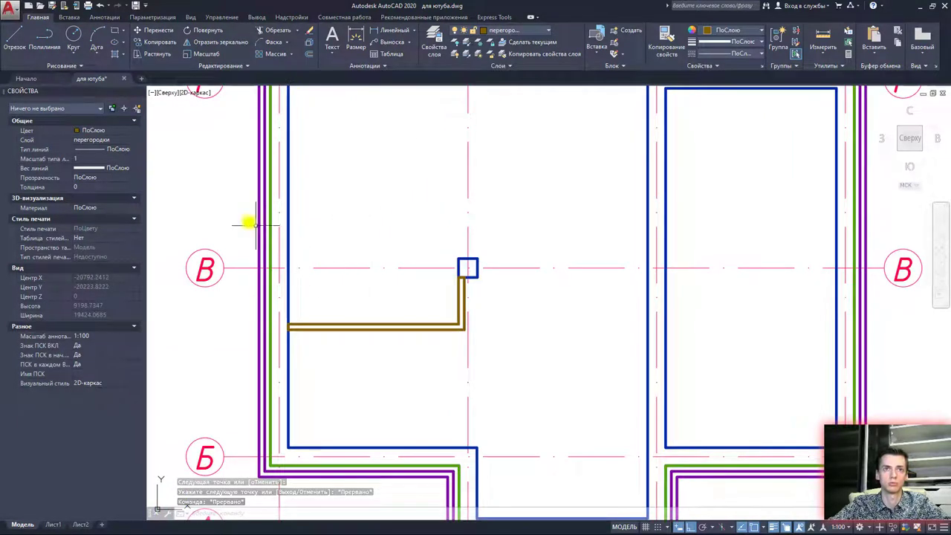
scroll(223, 211, "down", 2)
left_click(223, 211)
left_click(399, 327)
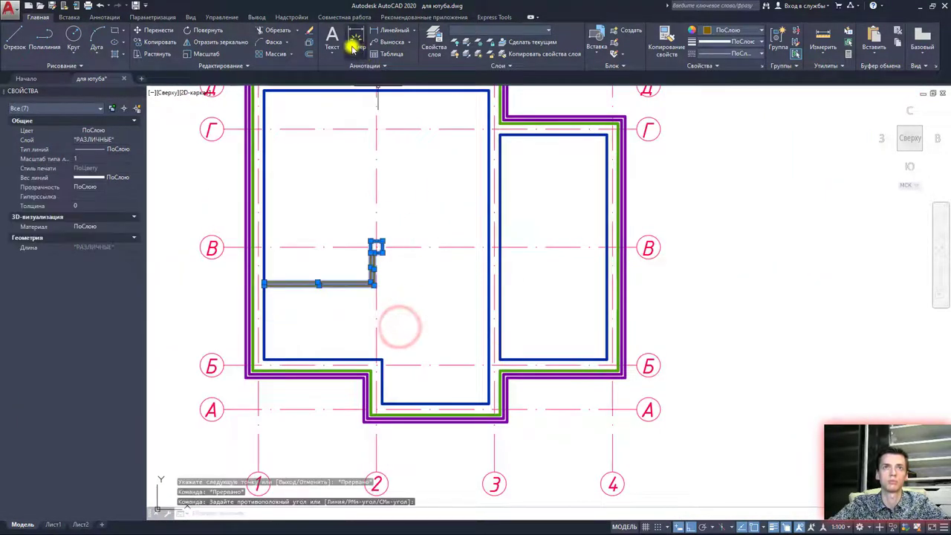
Join the selected L-partition lines into a single closed polyline 9680 long, then select it to verify
left_click(239, 65)
left_click(177, 91)
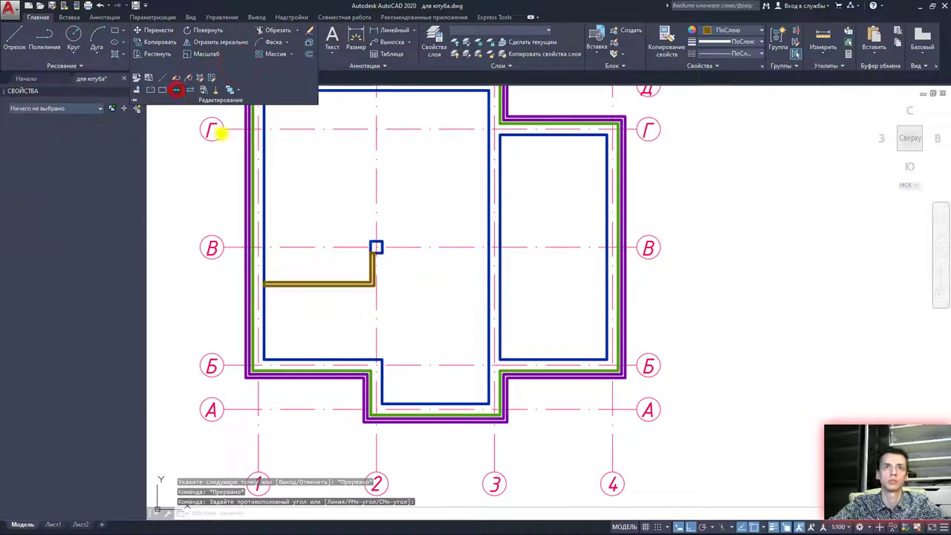
scroll(382, 275, "up", 4)
left_click(395, 289)
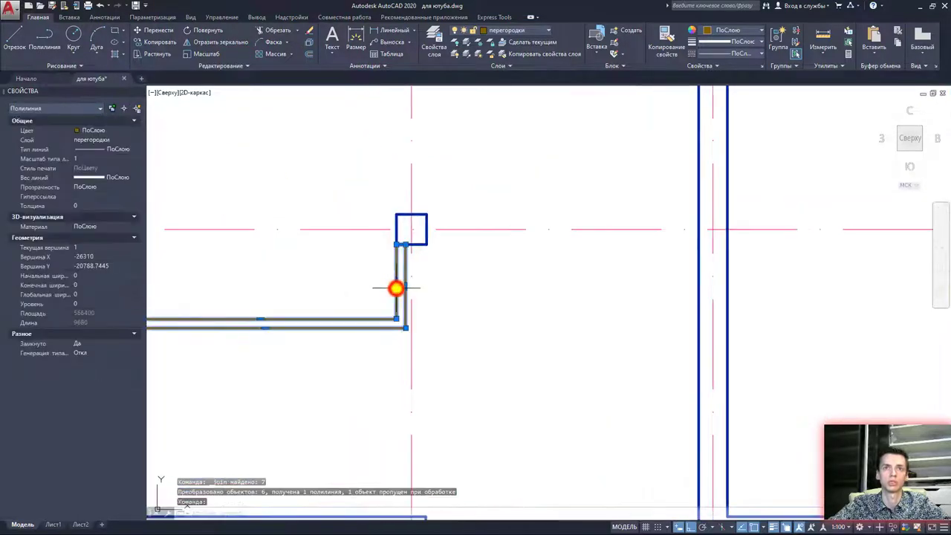
scroll(406, 284, "down", 2)
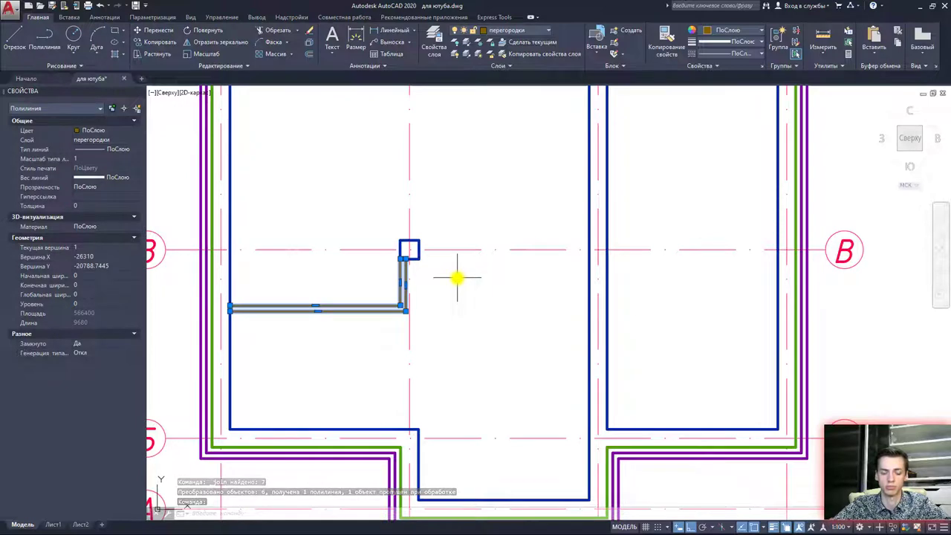
scroll(458, 278, "down", 2)
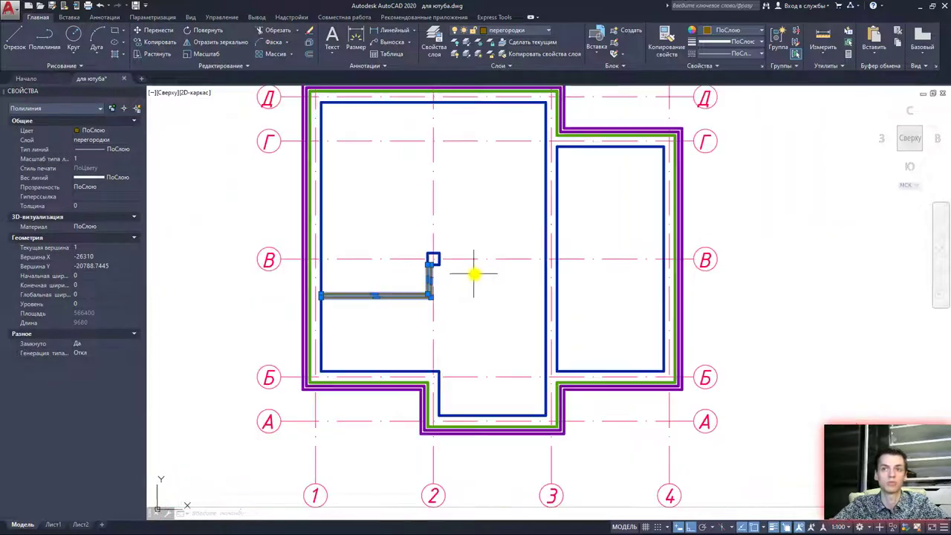
middle_click_drag(505, 291, 504, 307)
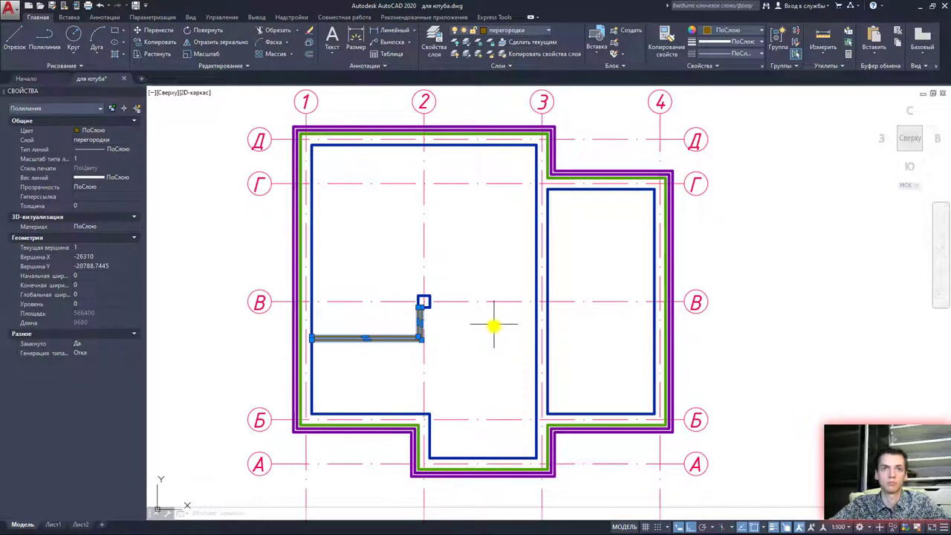
key("Escape")
middle_click_drag(490, 350, 524, 282)
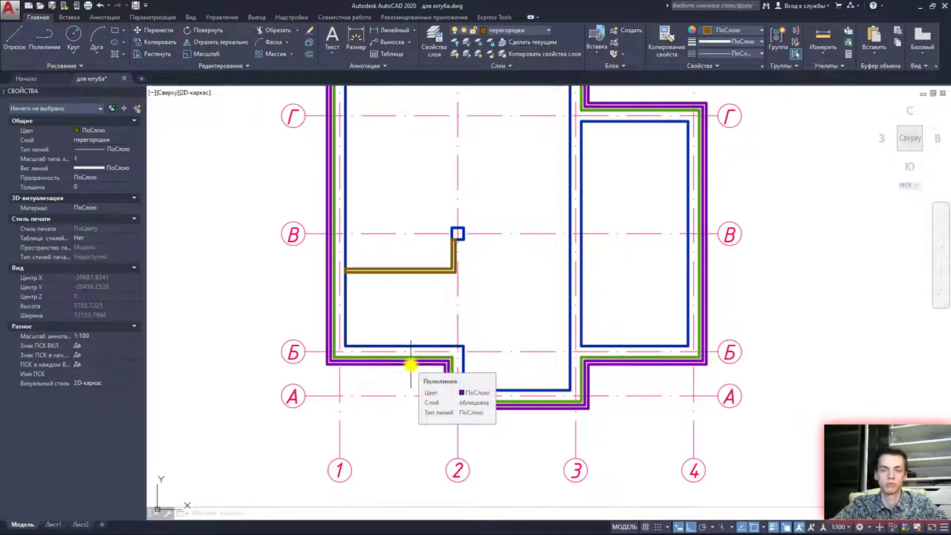
middle_click_drag(414, 367, 408, 429)
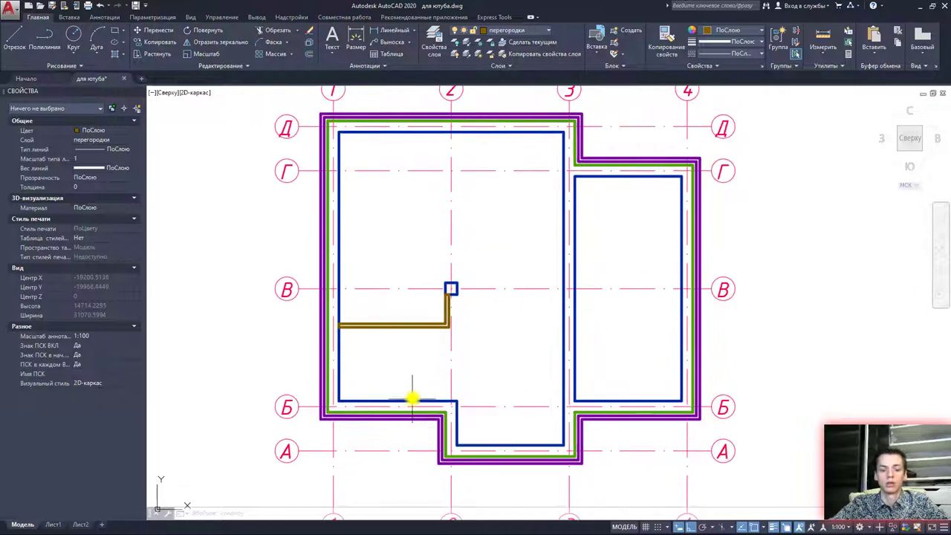
scroll(414, 395, "down", 2)
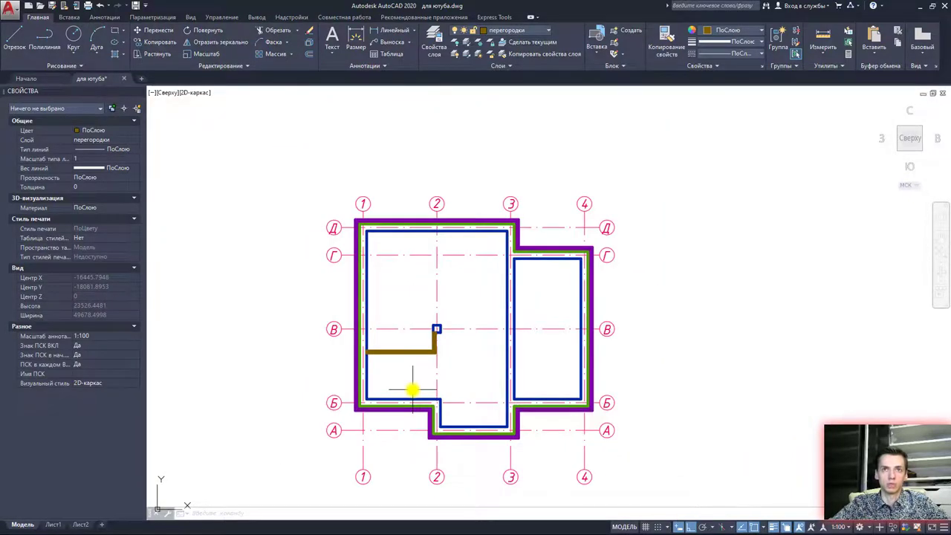